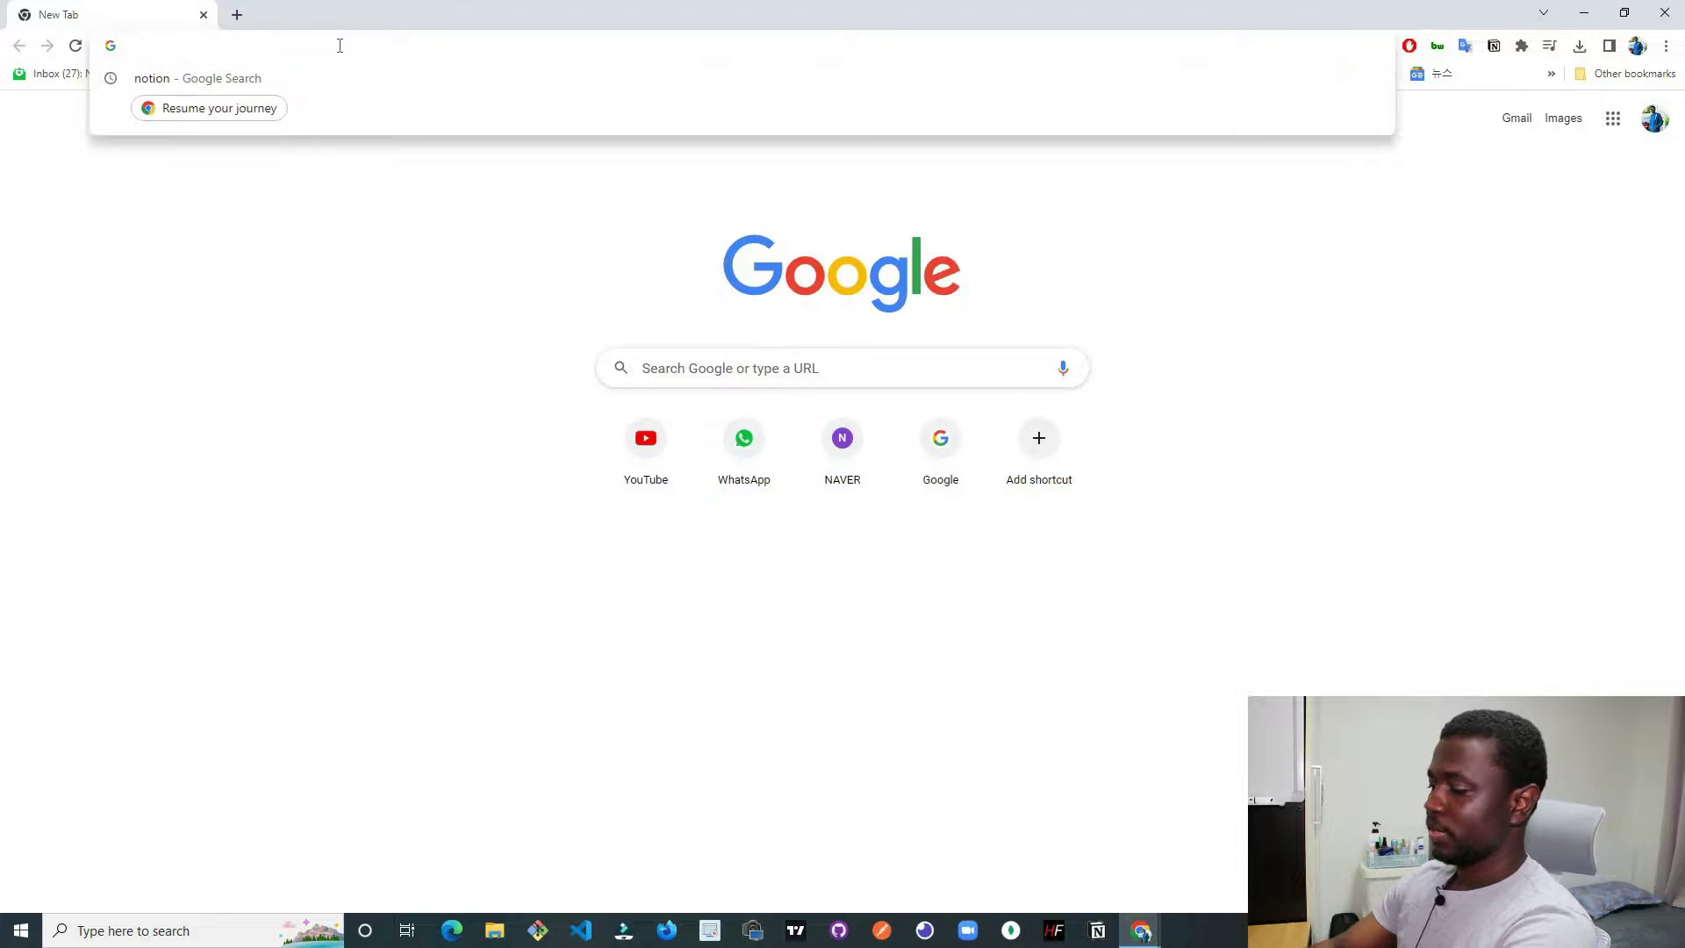
Search the web for notion, open the Notion site from the results and go to the BookClub page.
{"action": "type", "text": "notion"}
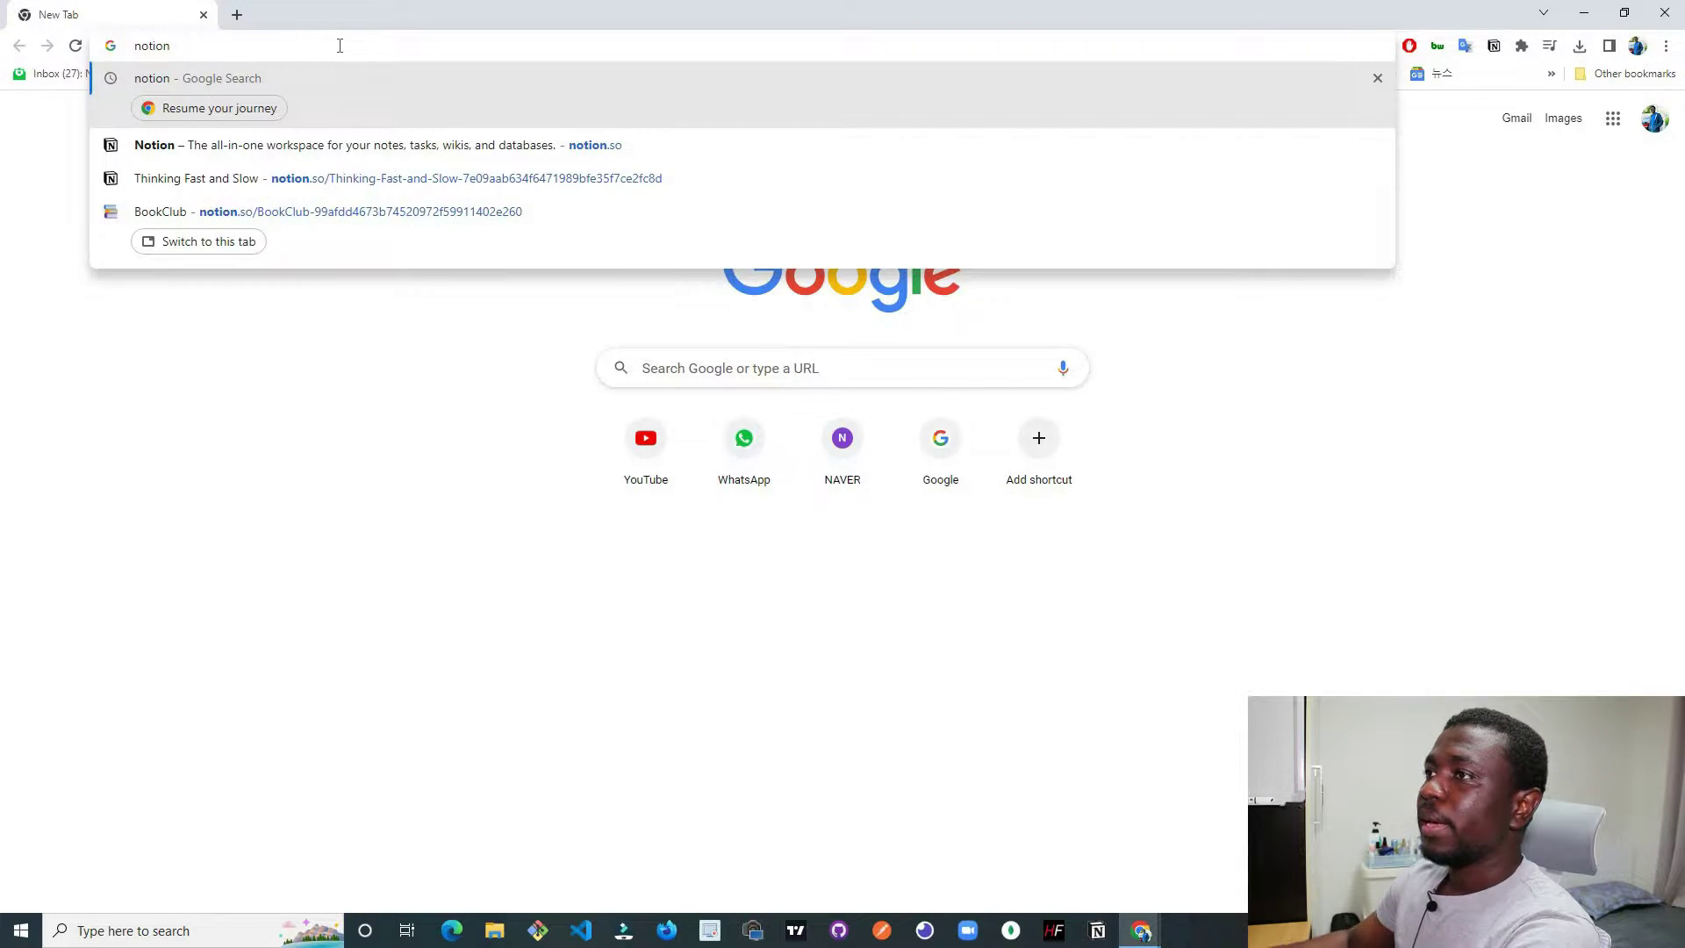
{"action": "key", "text": "Return"}
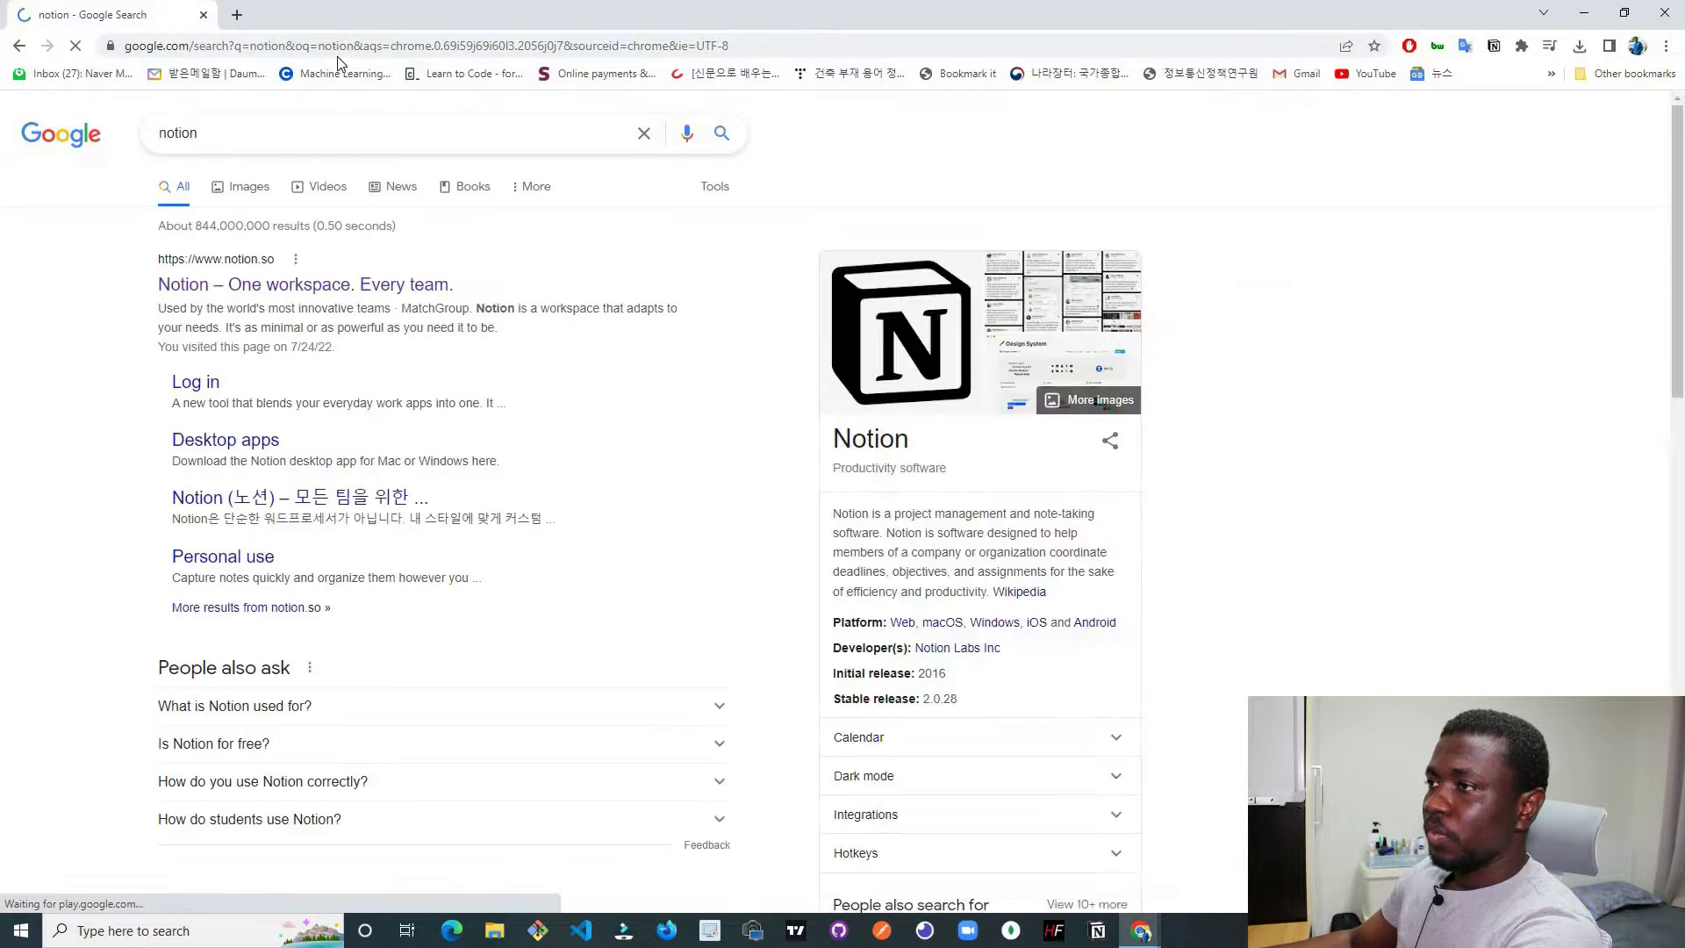
{"action": "left_click", "coordinate": [349, 285]}
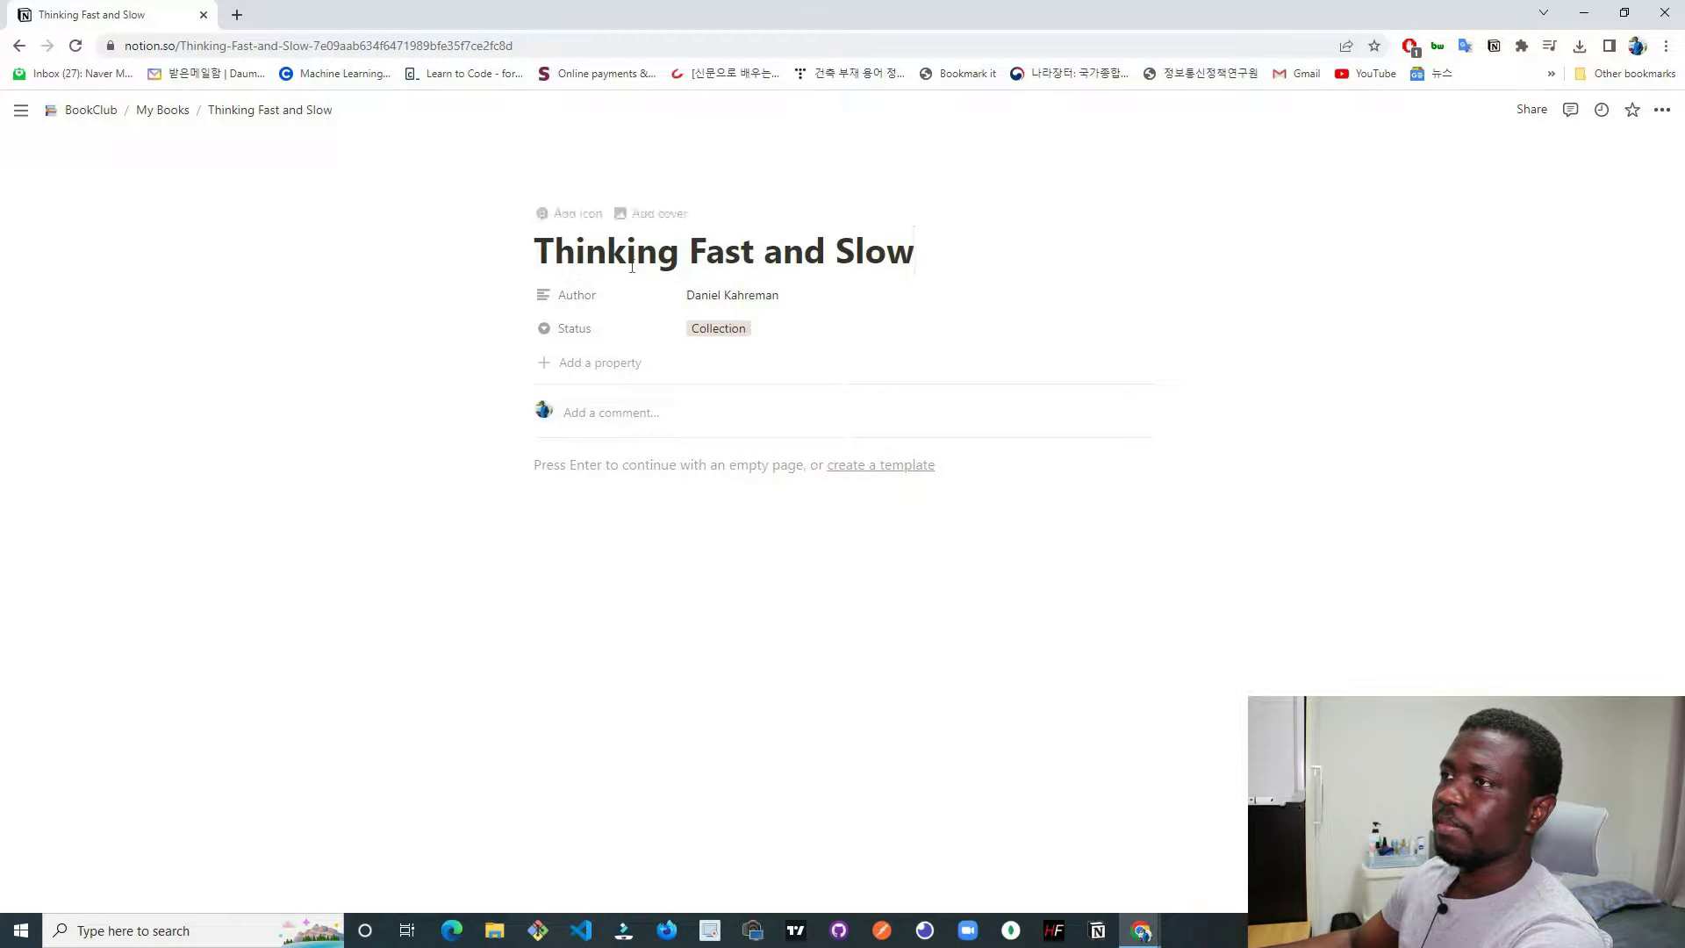
{"action": "left_click", "coordinate": [79, 109]}
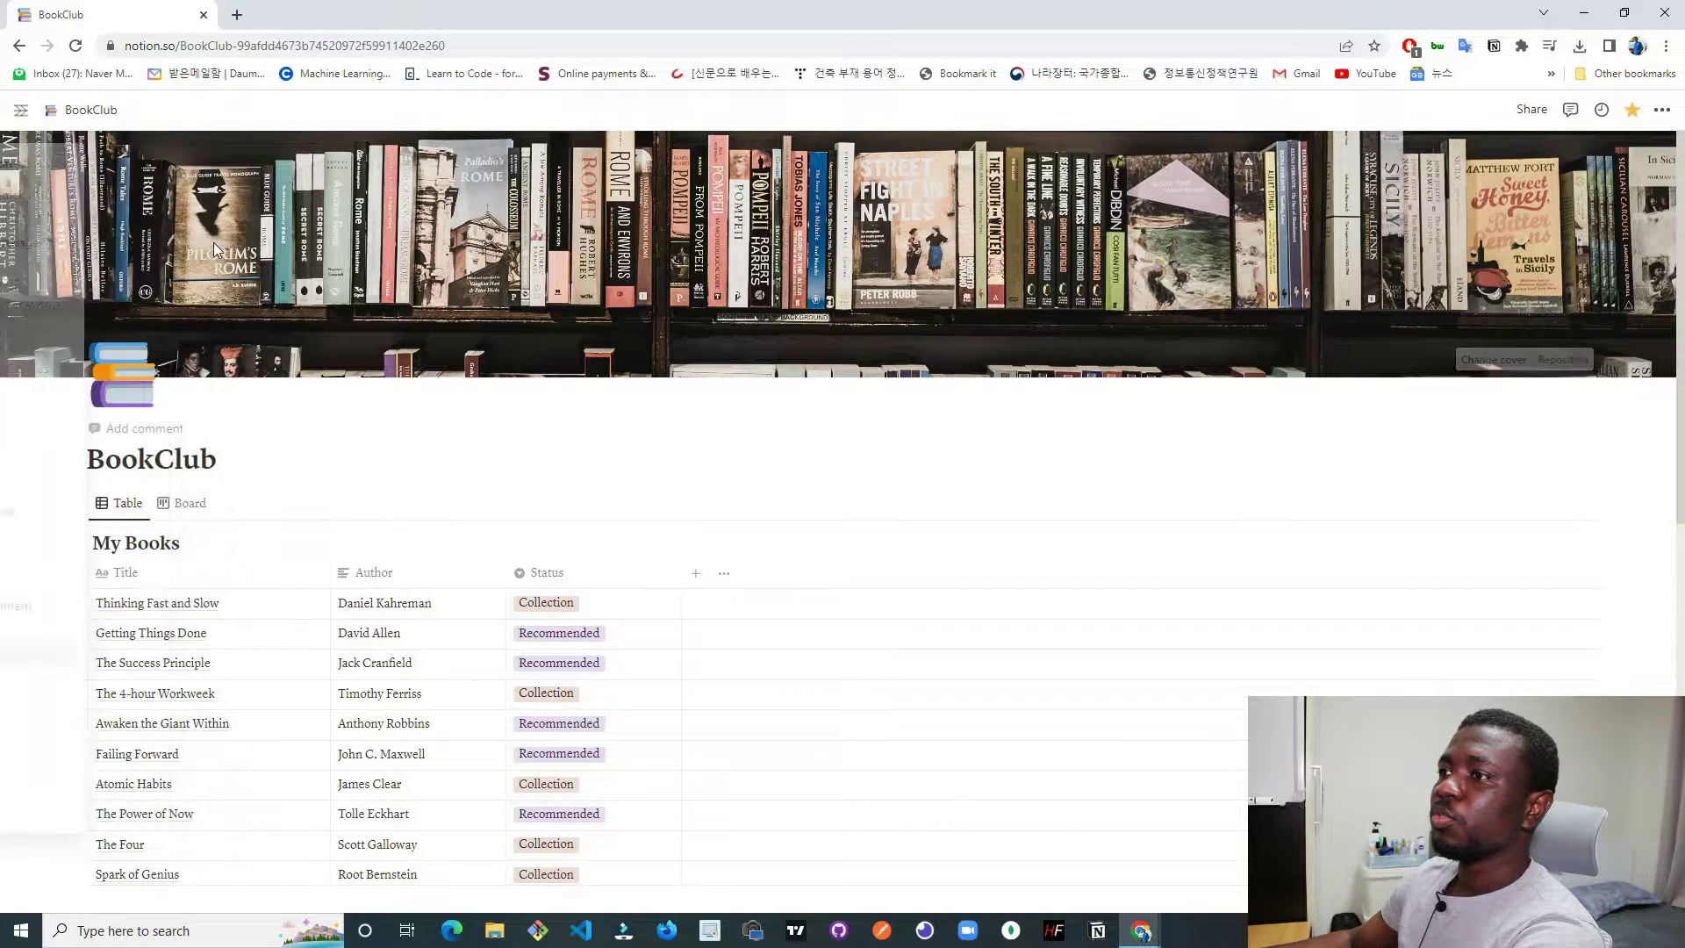
Lock the sidebar open and switch the My Books database to the Board view to look over its columns.
{"action": "mouse_move", "coordinate": [22, 114]}
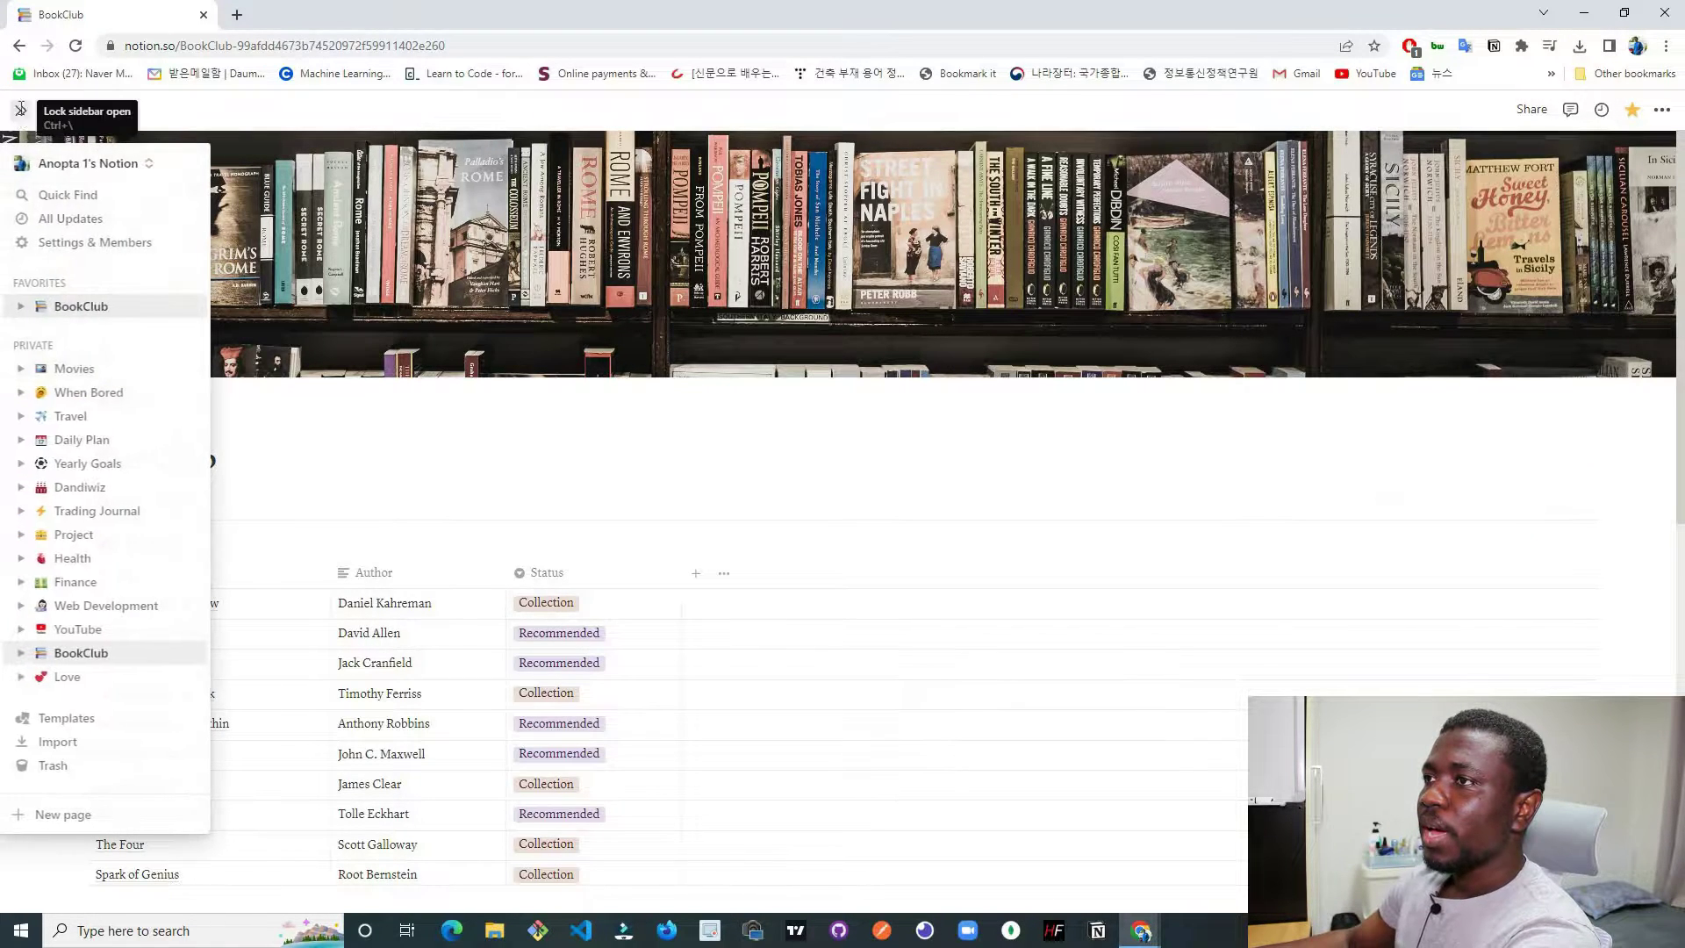
{"action": "left_click", "coordinate": [21, 112]}
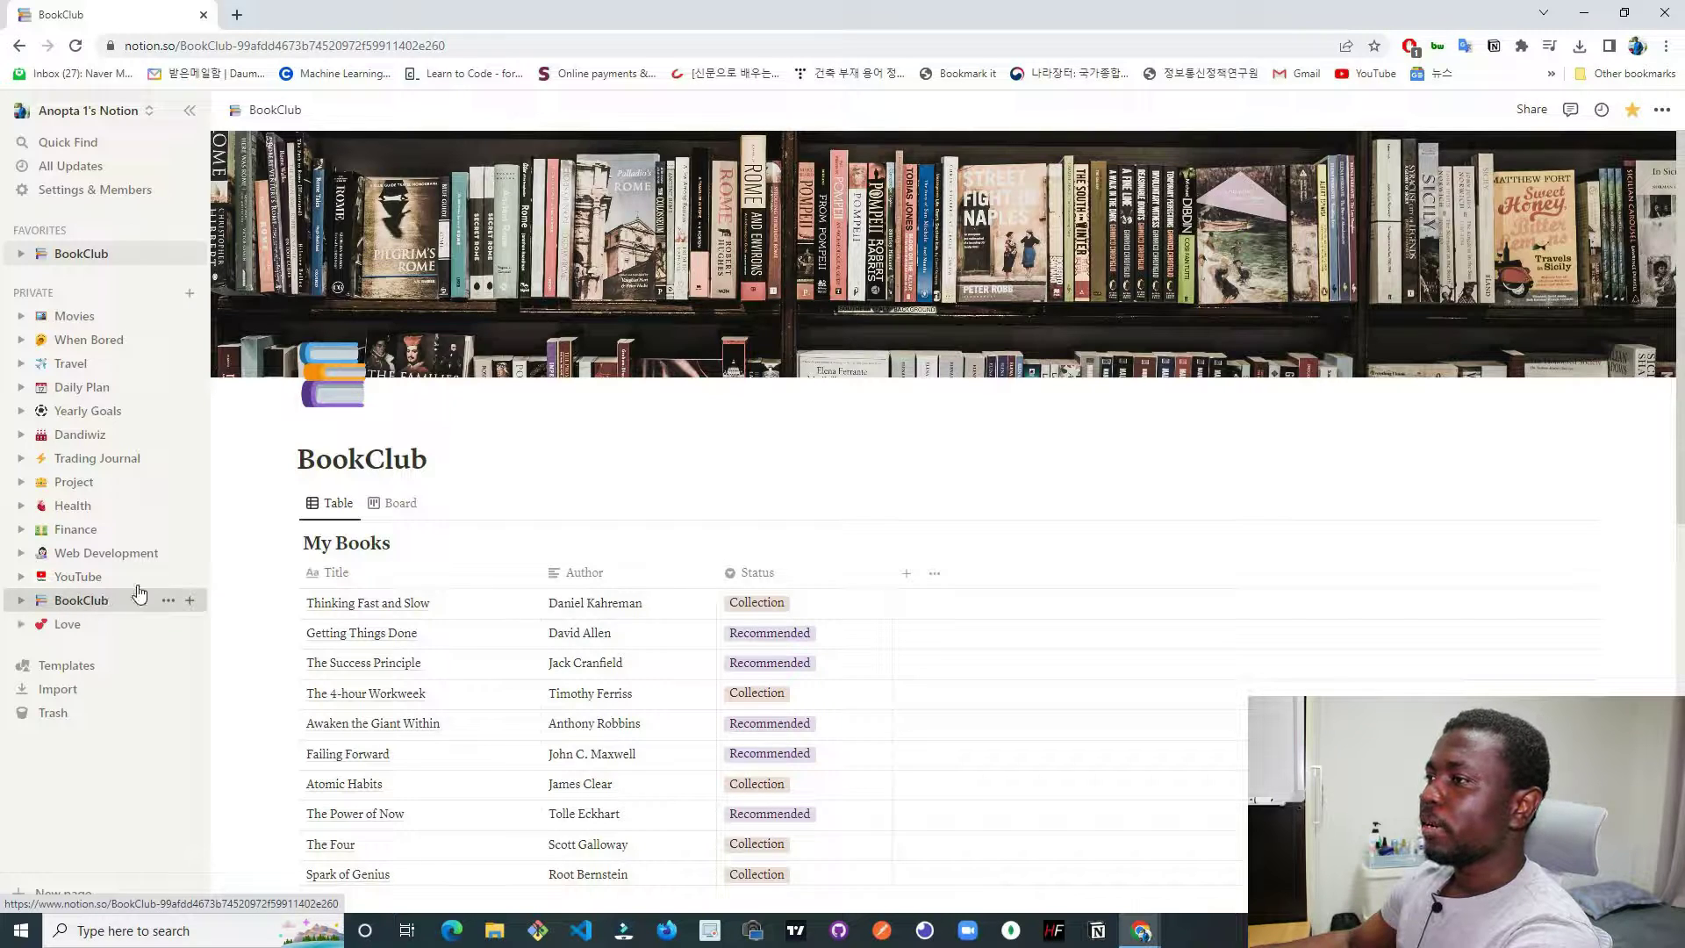
{"action": "scroll", "coordinate": [684, 418], "scroll_direction": "down", "scroll_amount": 3}
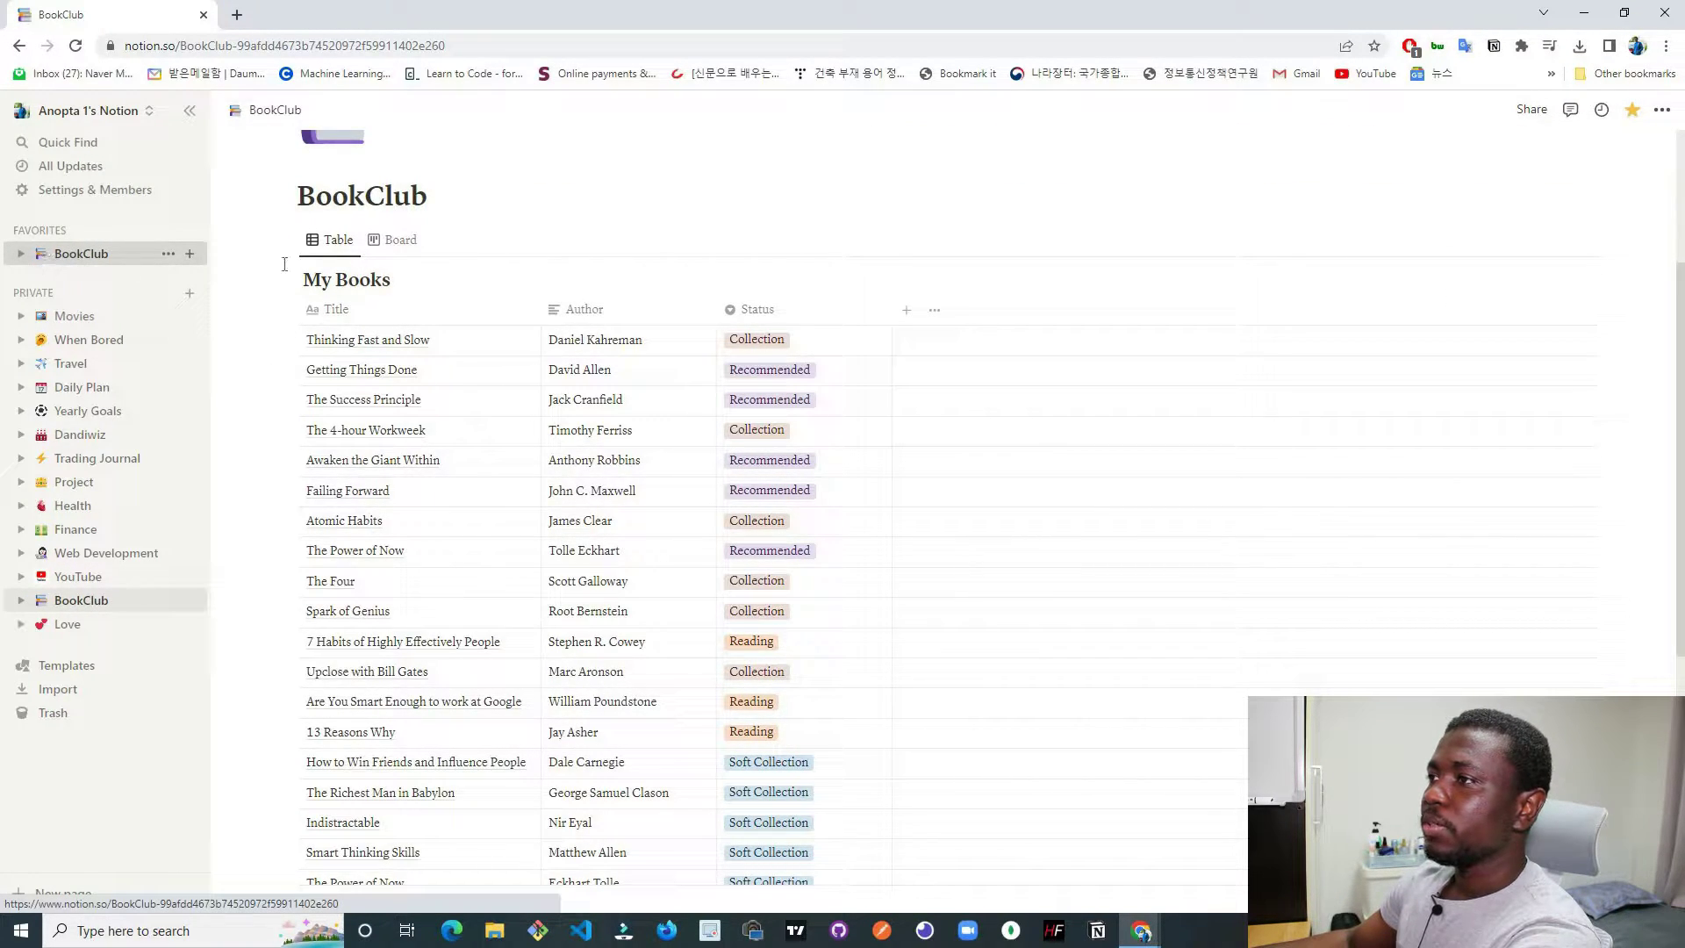
{"action": "left_click", "coordinate": [395, 240]}
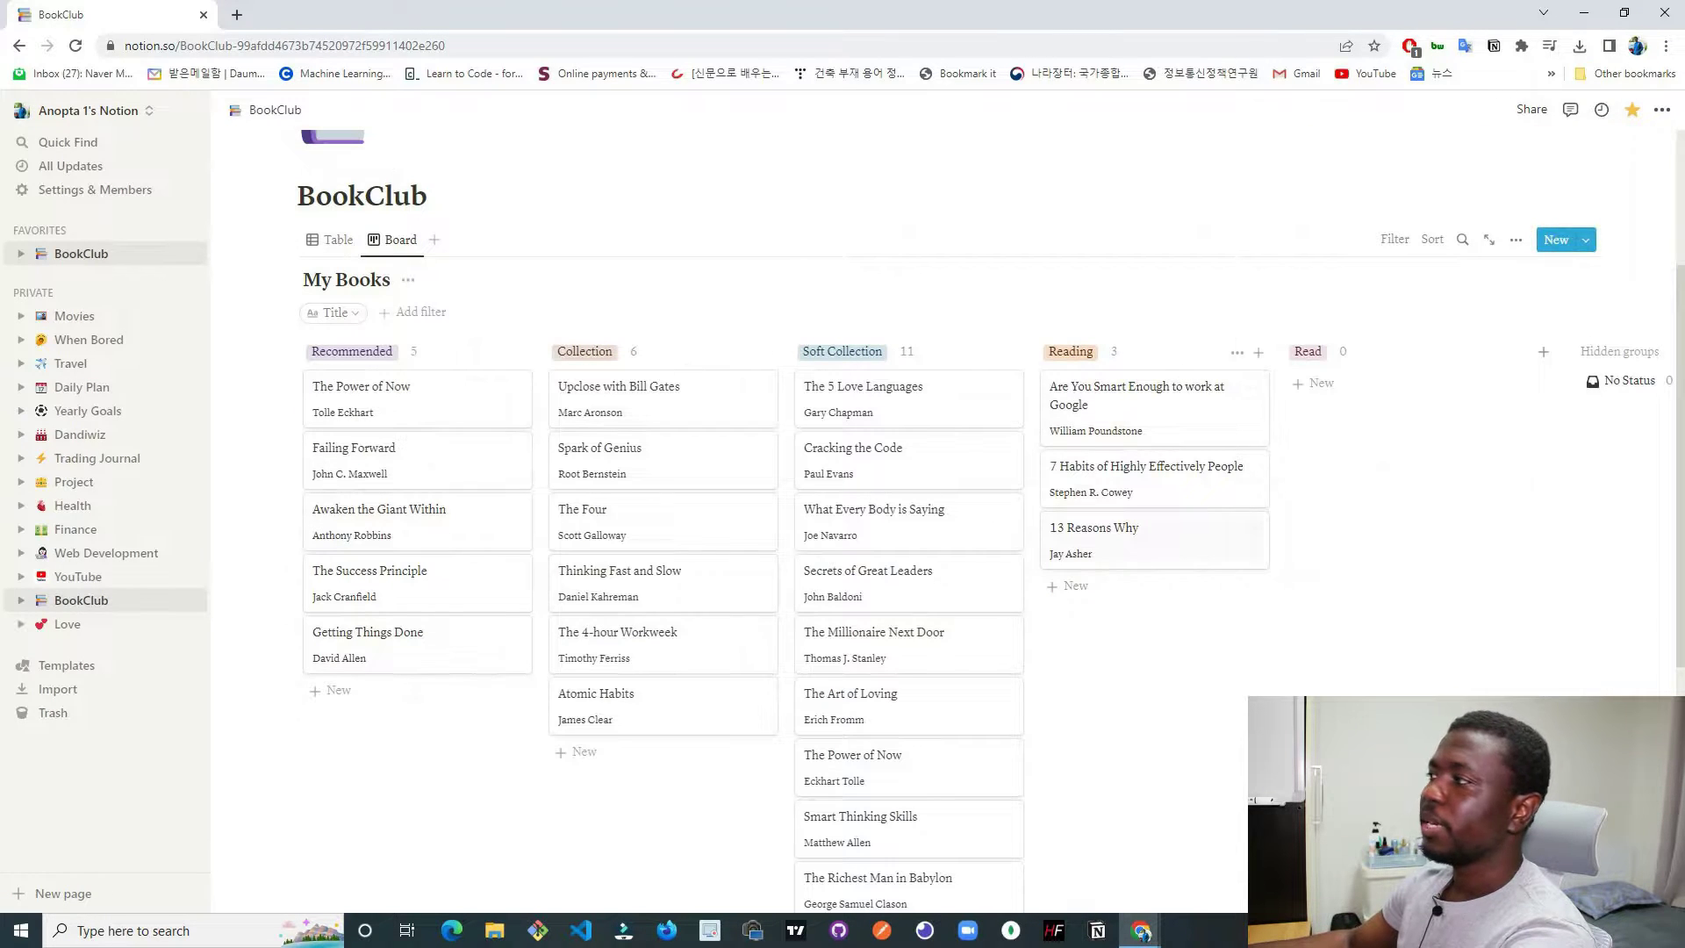
{"action": "scroll", "coordinate": [948, 526], "scroll_direction": "down", "scroll_amount": 1}
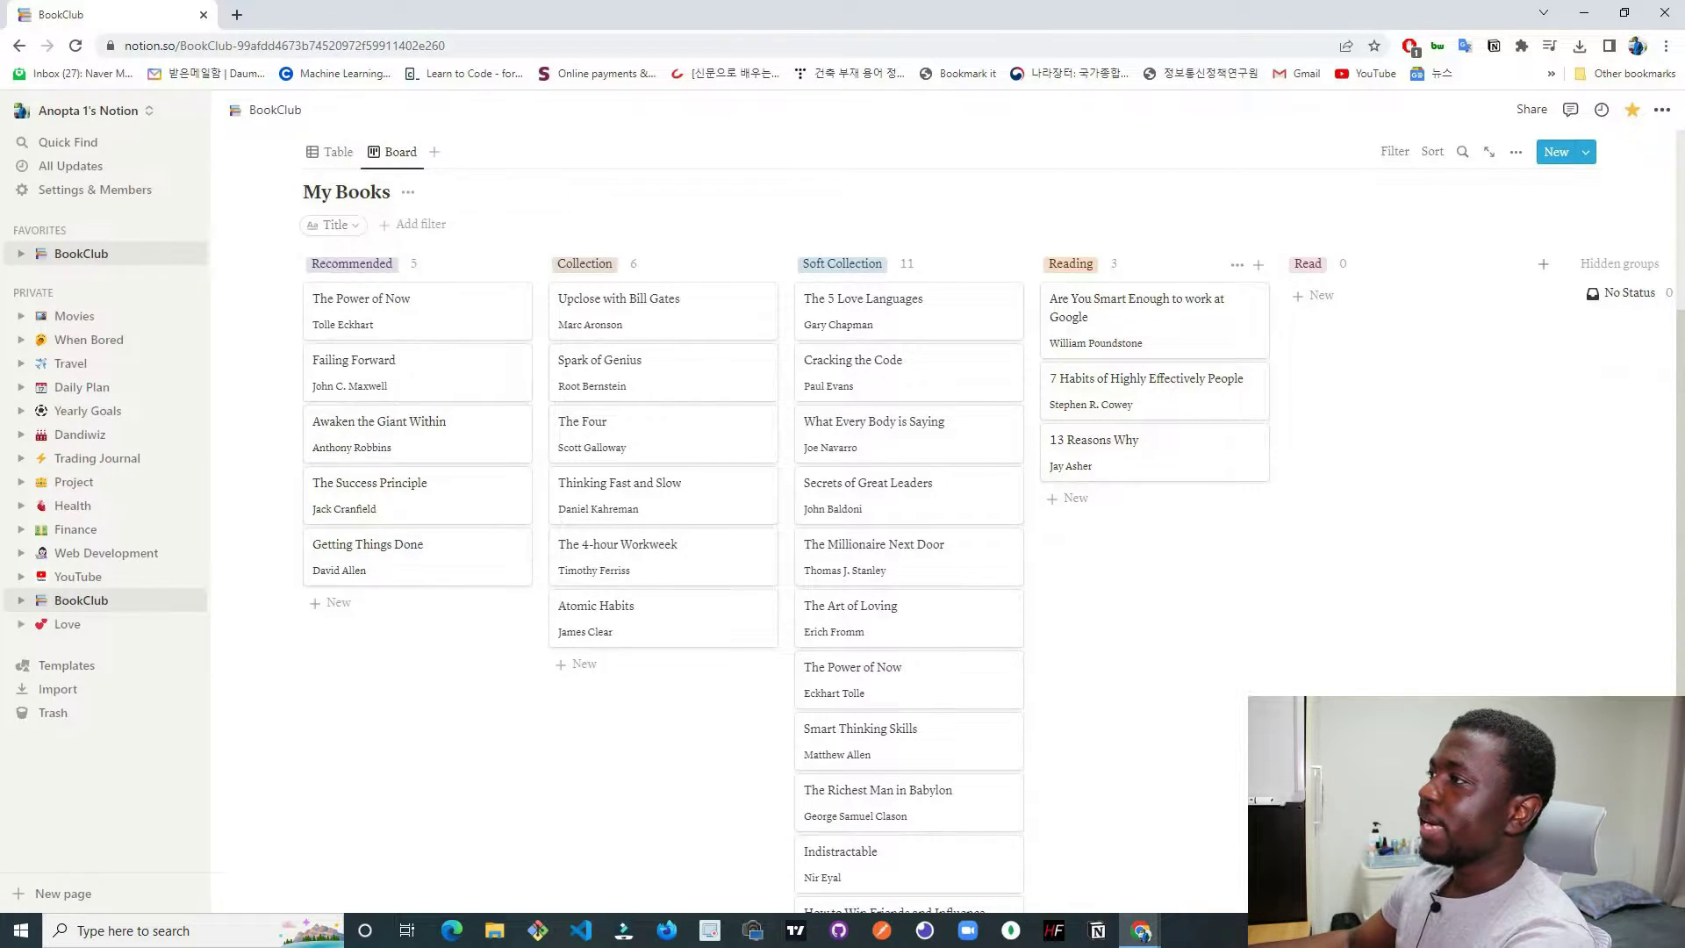
{"action": "scroll", "coordinate": [910, 779], "scroll_direction": "up", "scroll_amount": 2}
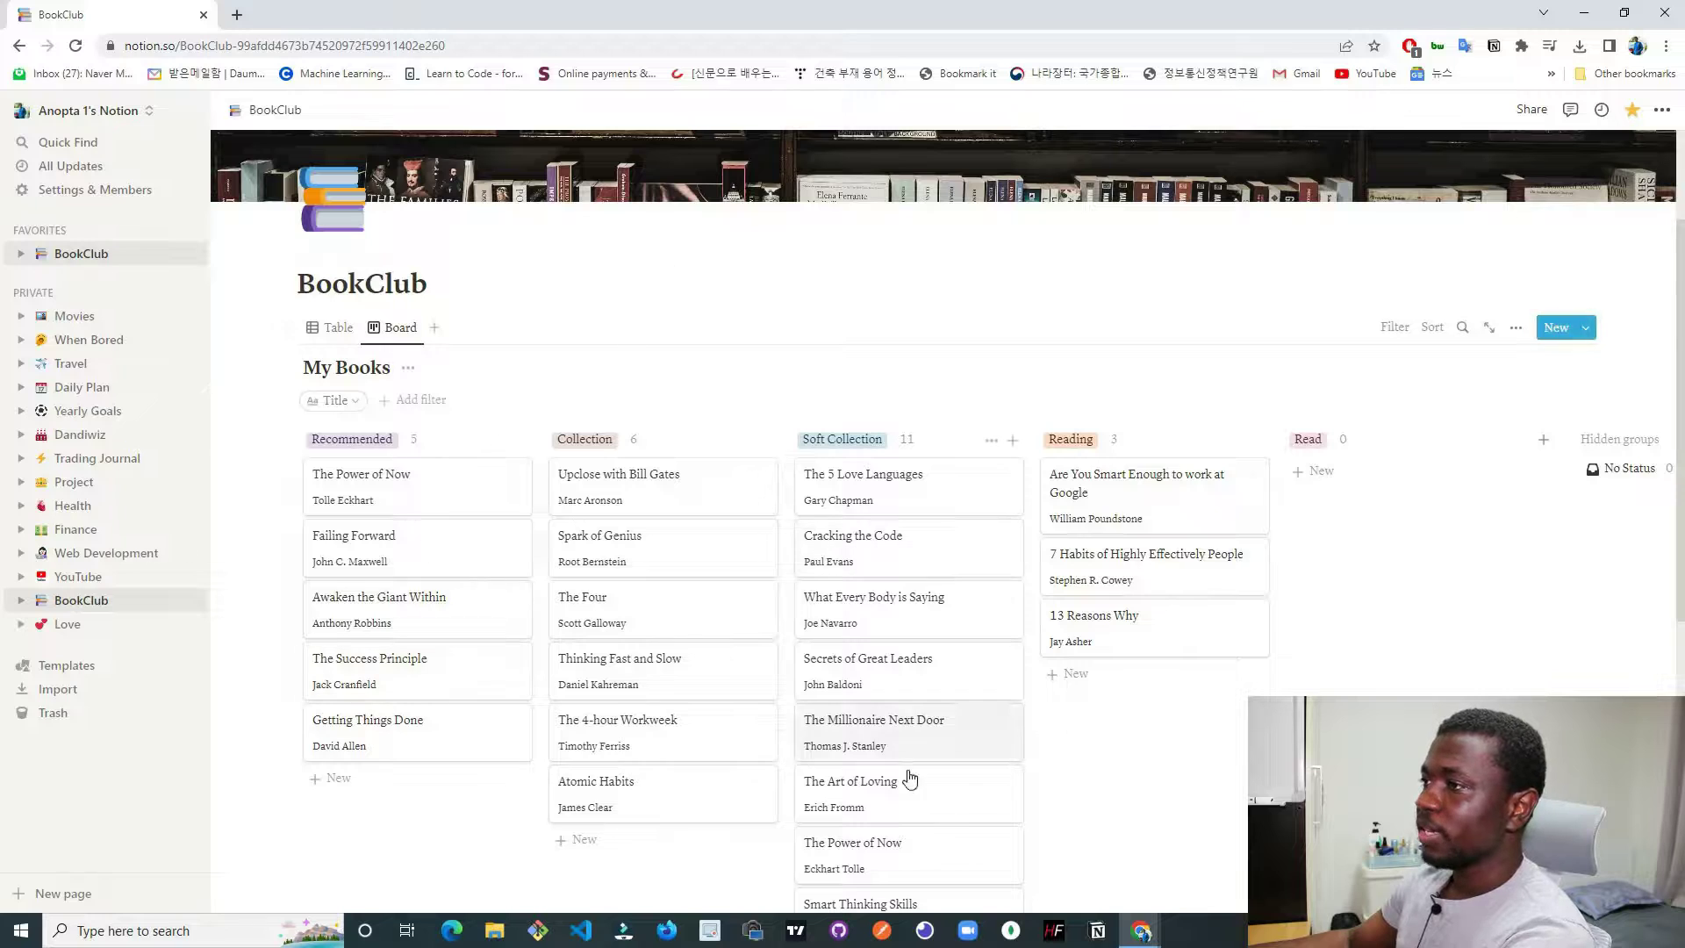
{"action": "scroll", "coordinate": [566, 456], "scroll_direction": "down", "scroll_amount": 1}
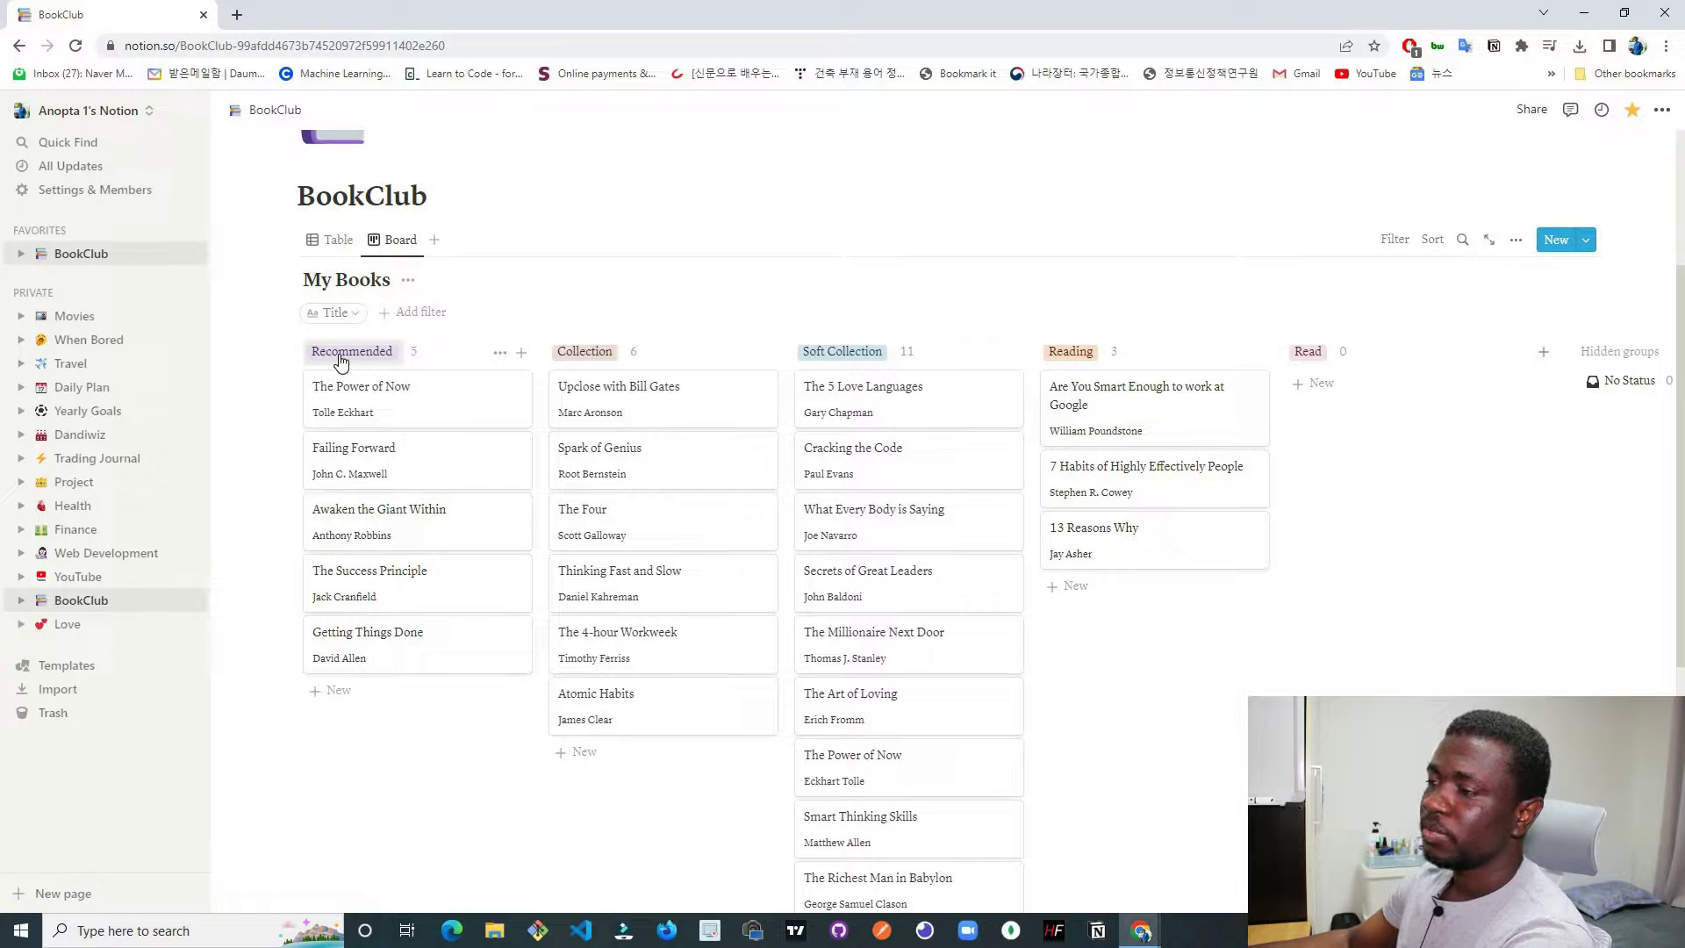
Add a blank card to the Recommended column of the board and delete it again.
{"action": "left_click", "coordinate": [521, 352]}
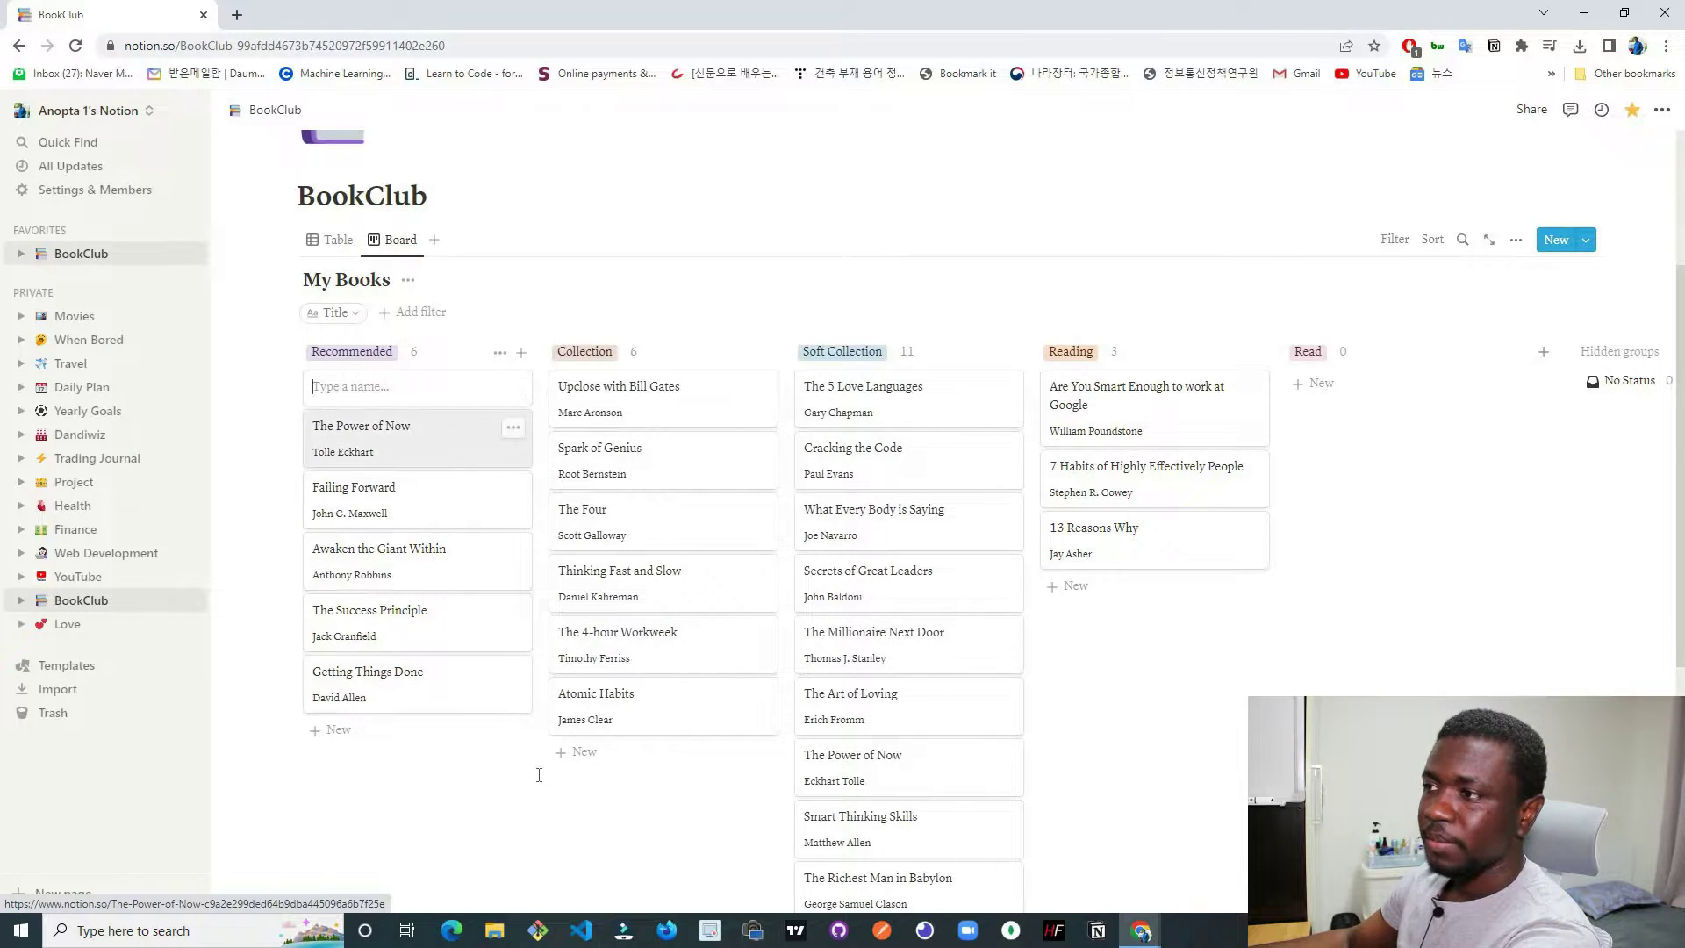
{"action": "key", "text": "Escape"}
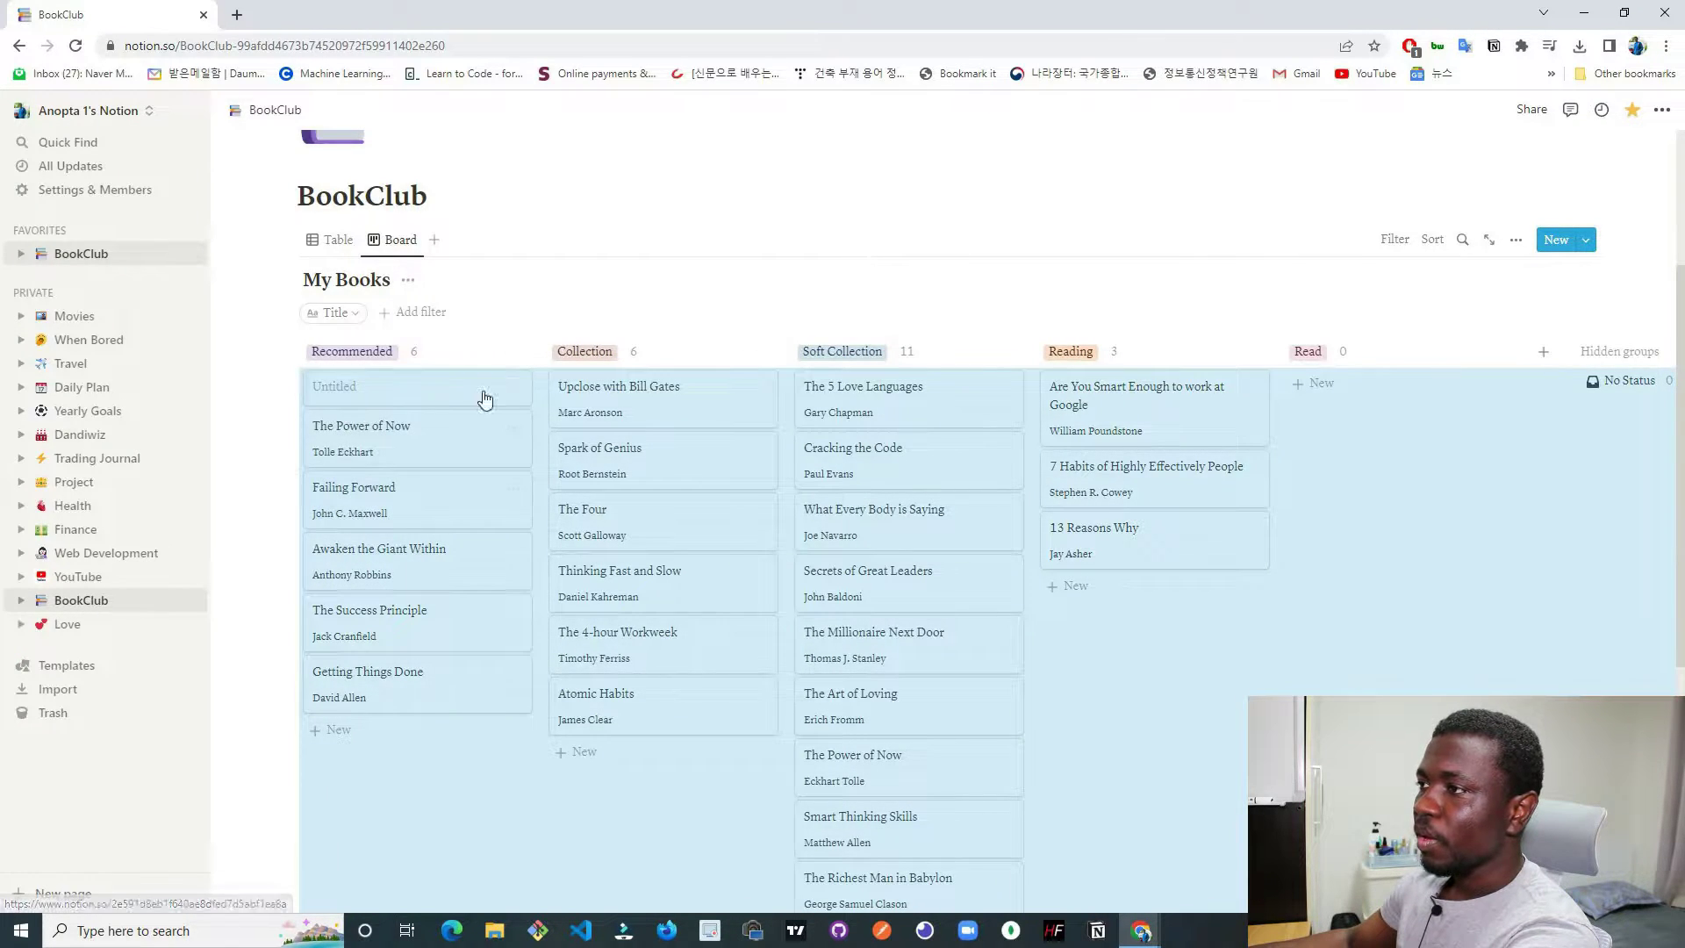
{"action": "left_click", "coordinate": [436, 686]}
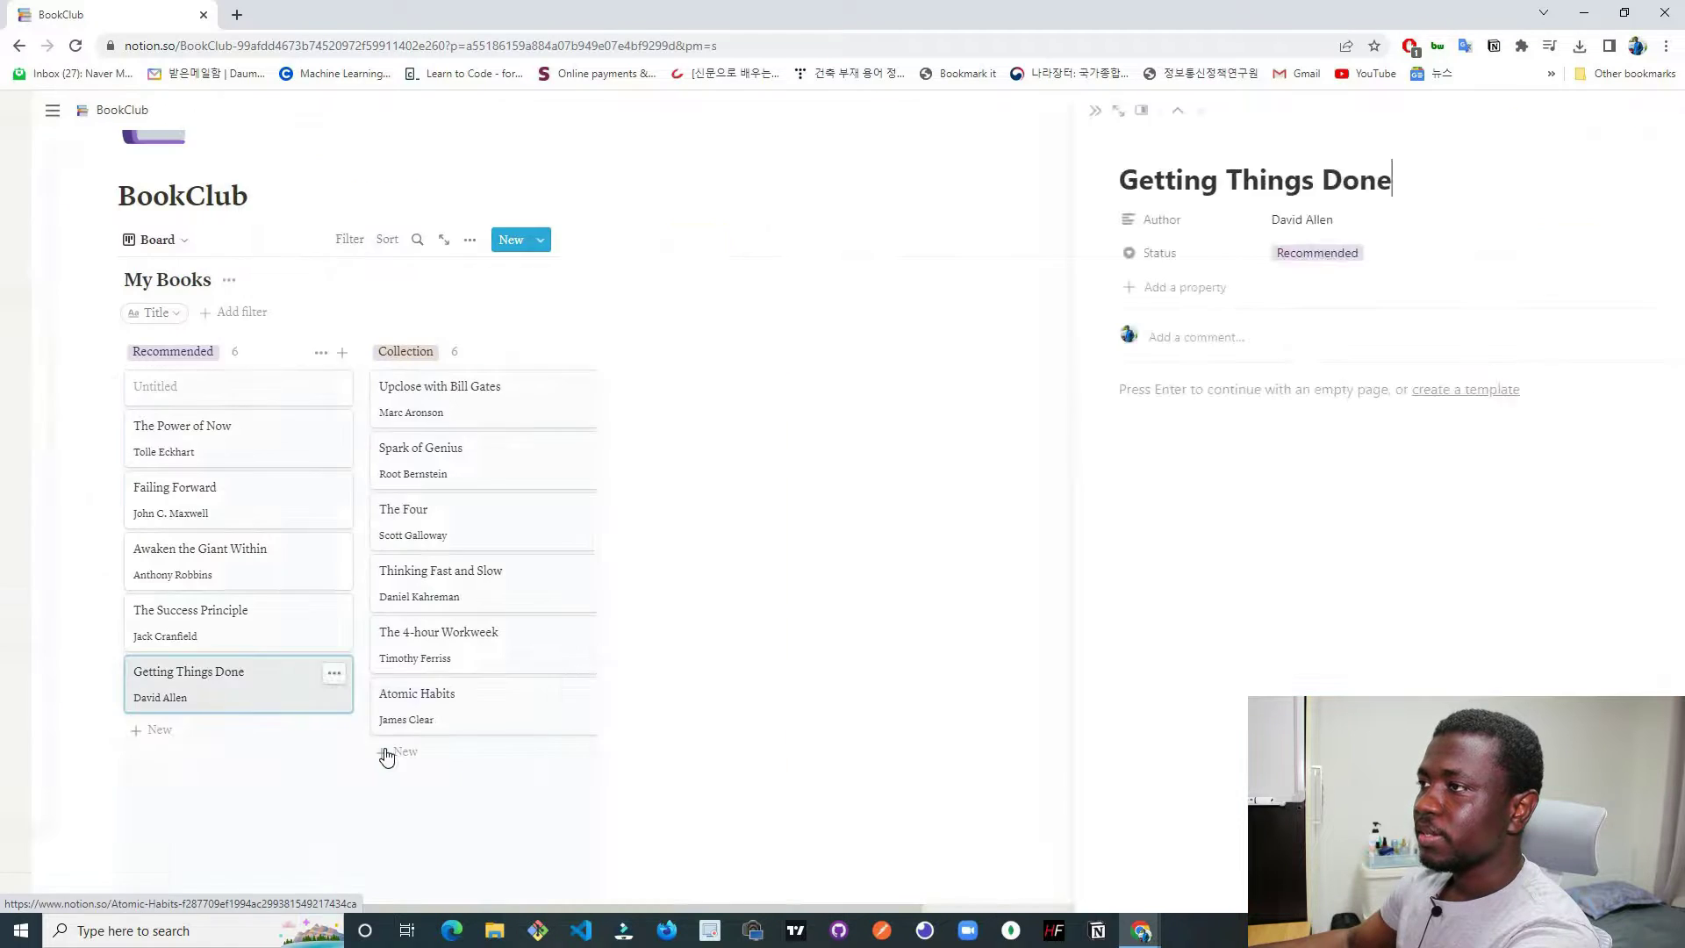
{"action": "key", "text": "Escape"}
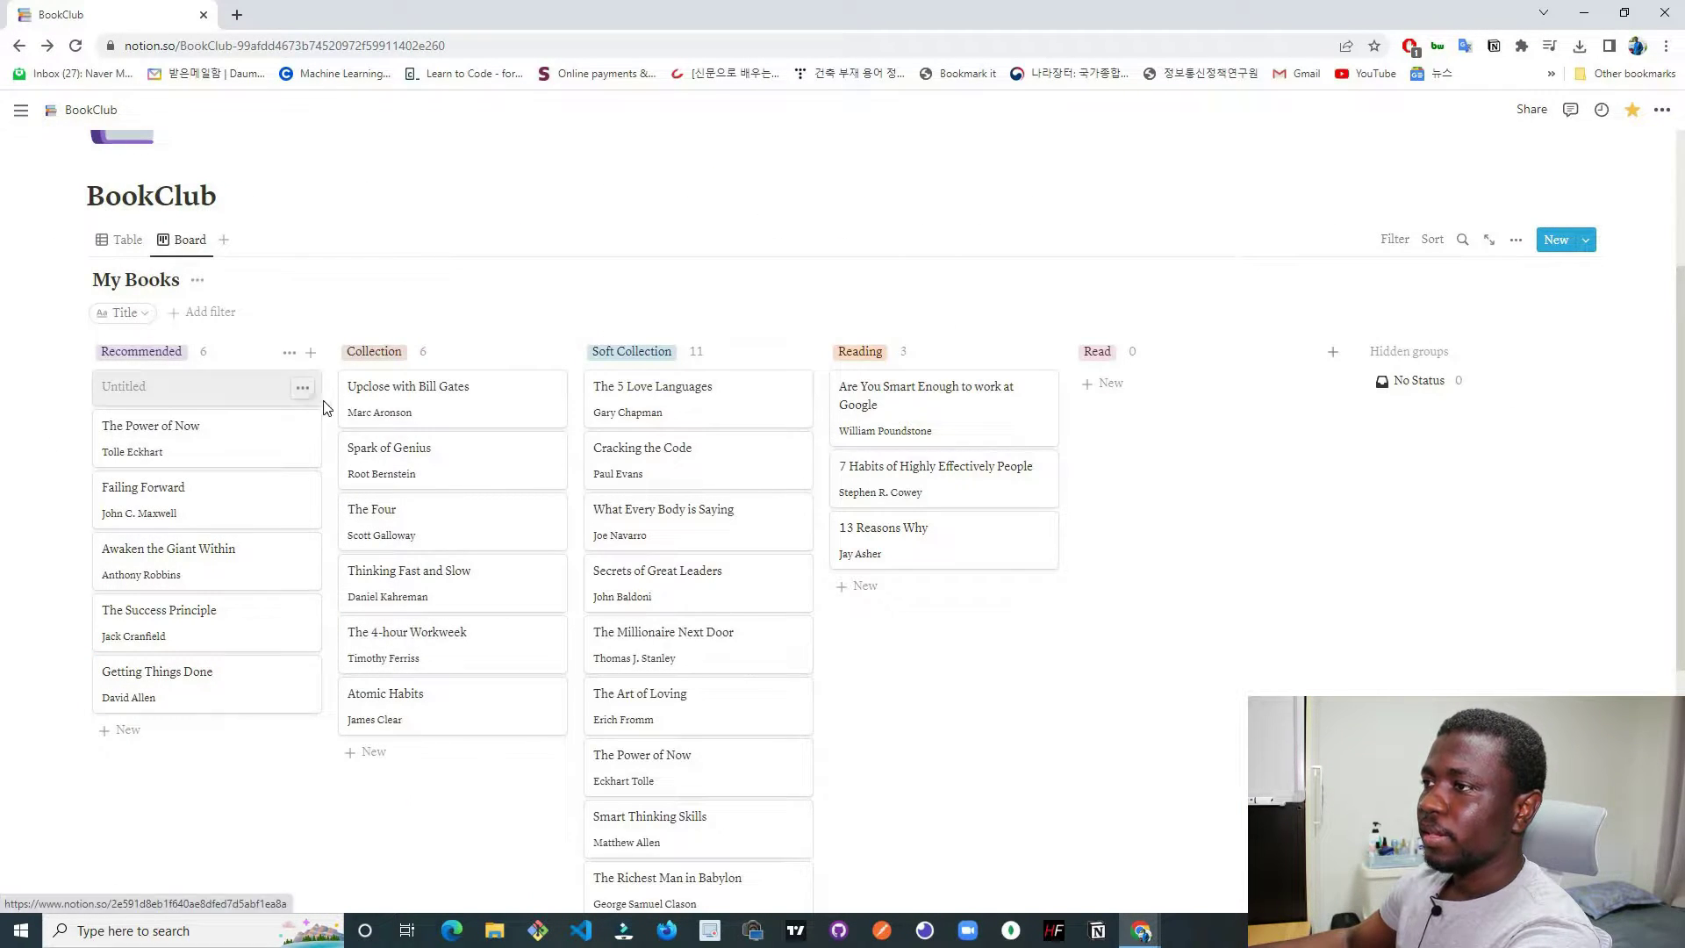
{"action": "left_click", "coordinate": [303, 387]}
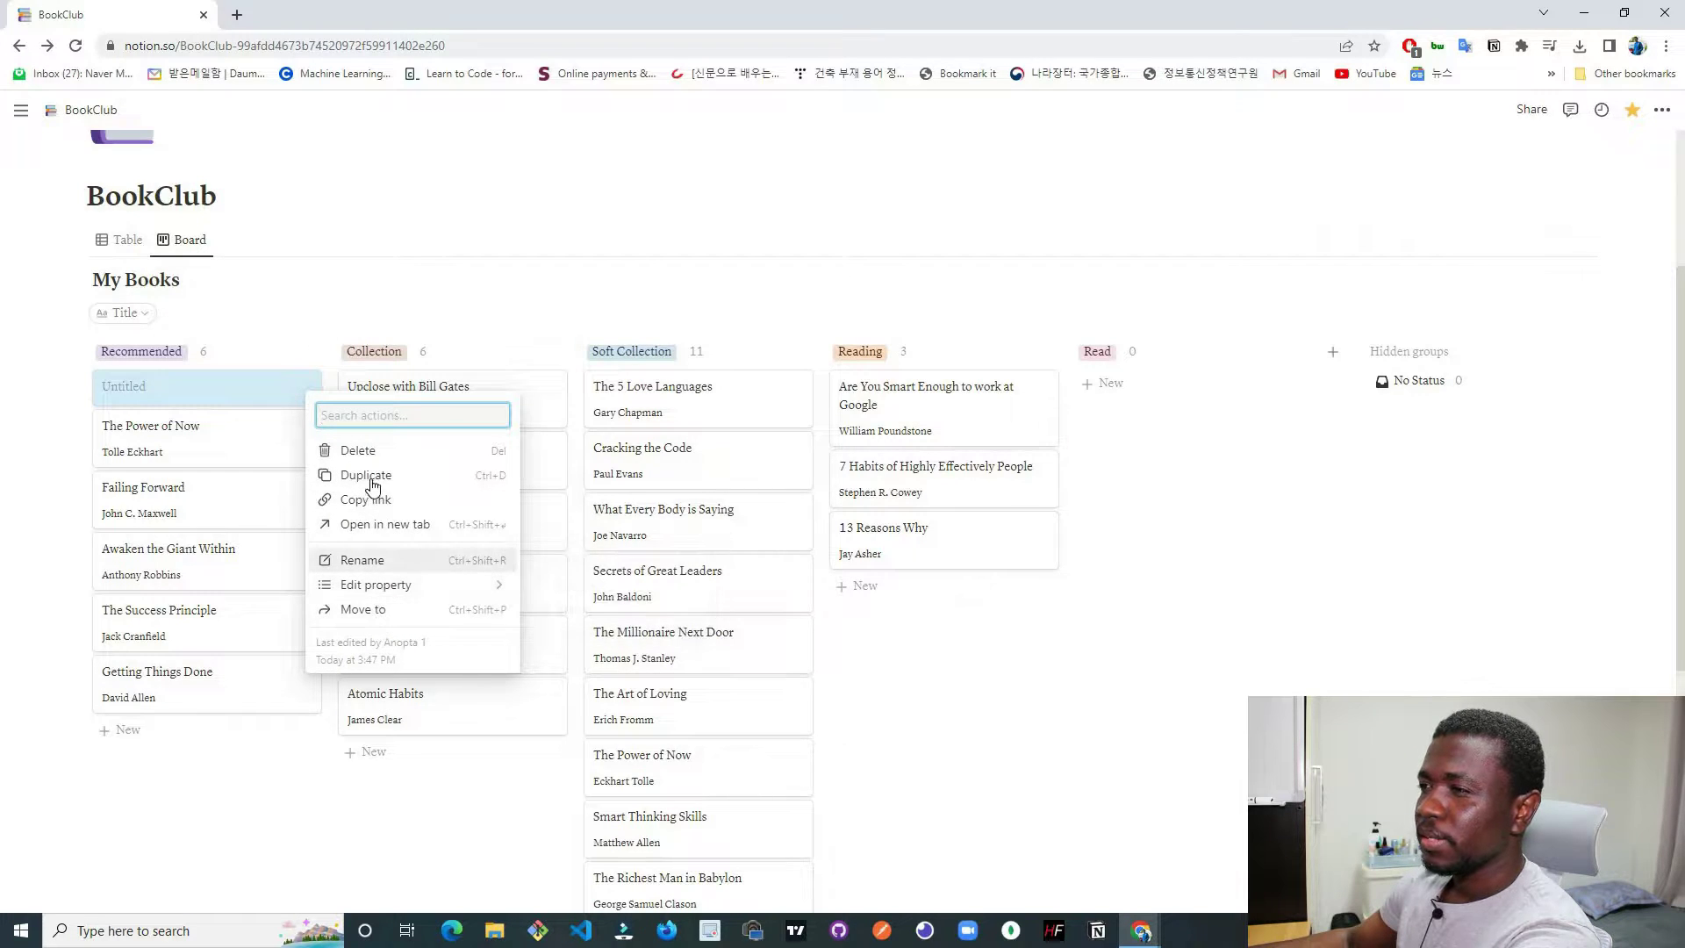
{"action": "left_click", "coordinate": [368, 451]}
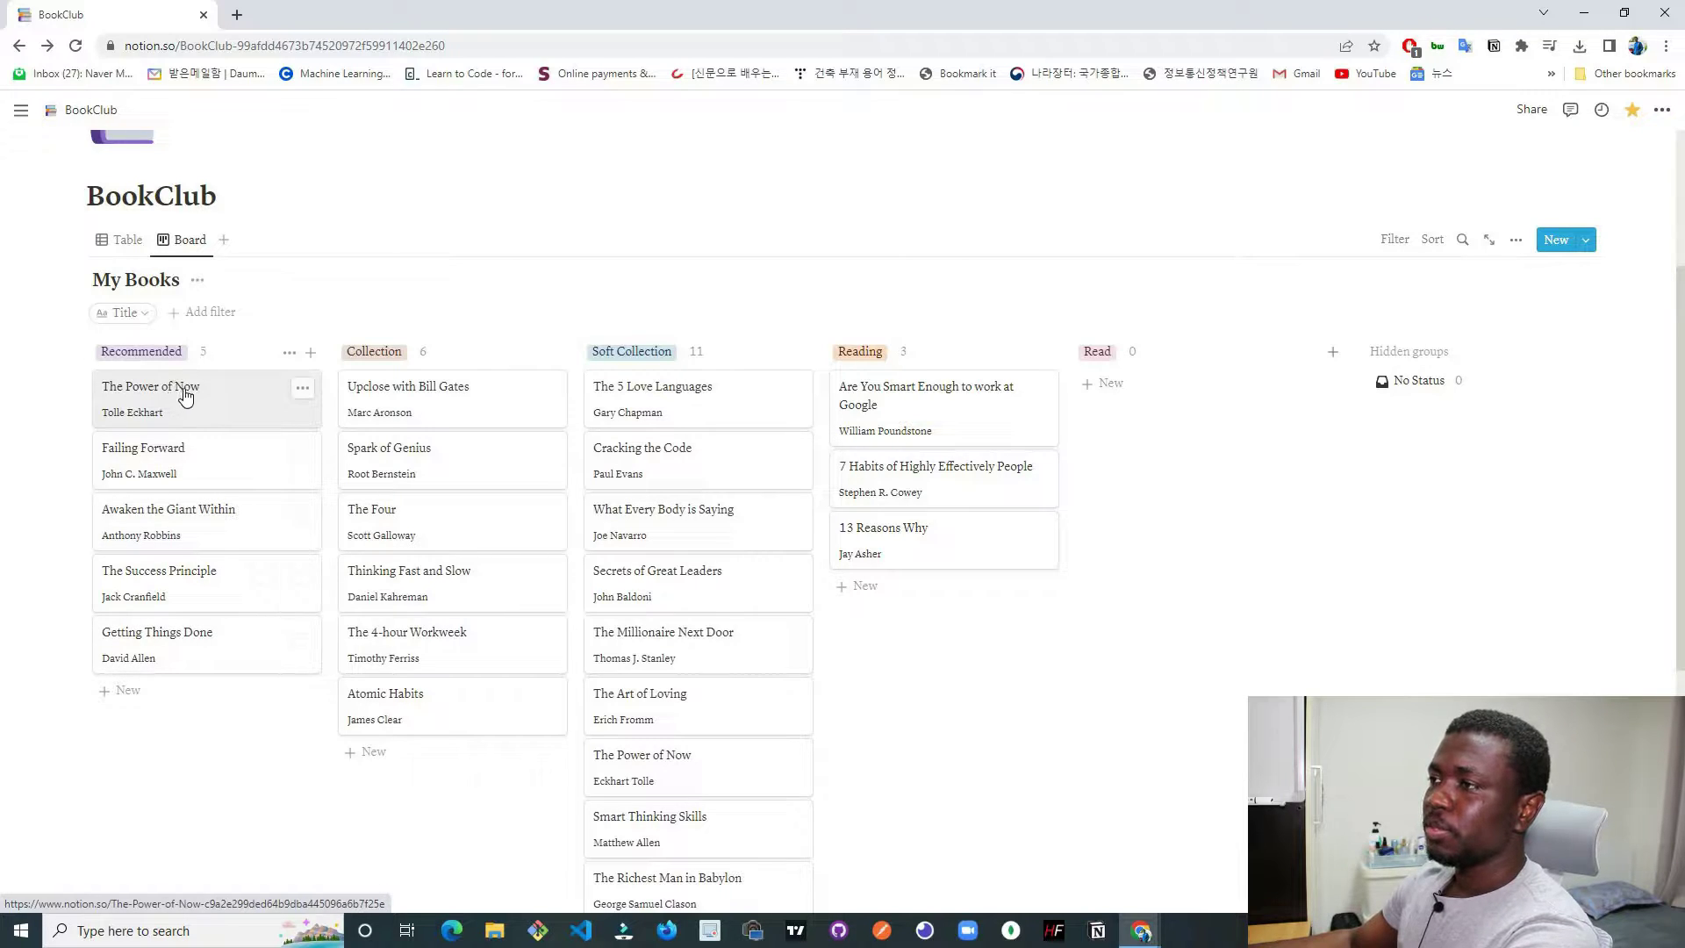
Move the The Power of Now card from Recommended to the Collection column, trying it in Soft Collection along the way.
{"action": "left_click_drag", "start_coordinate": [185, 397], "coordinate": [429, 385]}
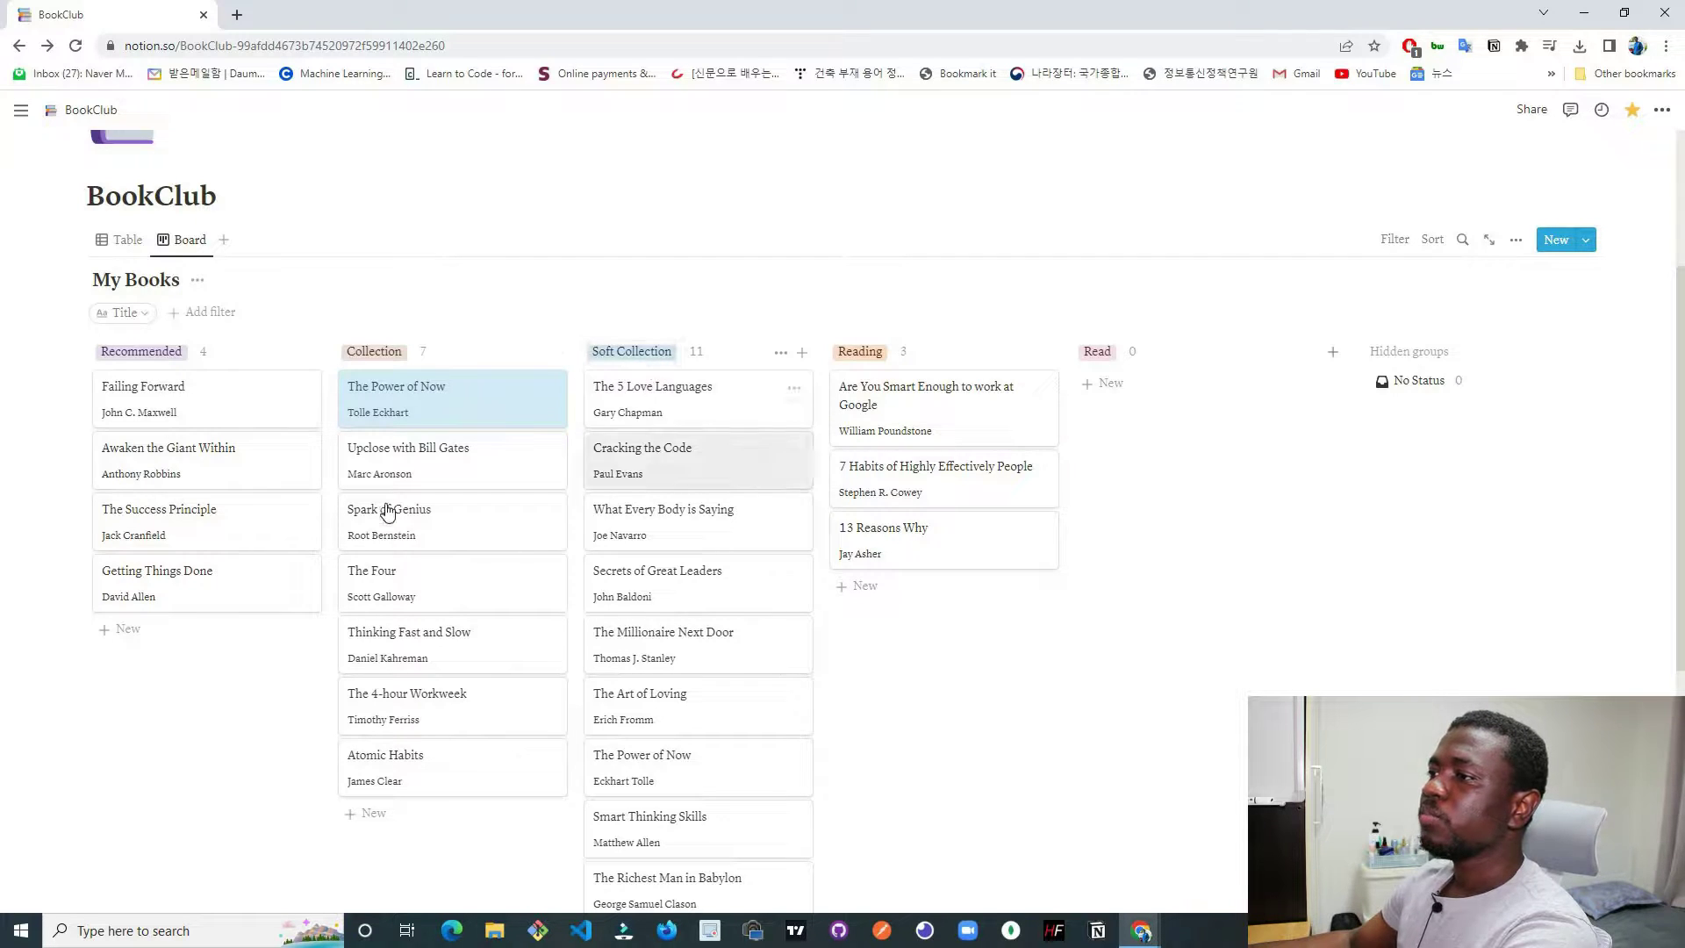
{"action": "left_click_drag", "start_coordinate": [406, 397], "coordinate": [658, 391]}
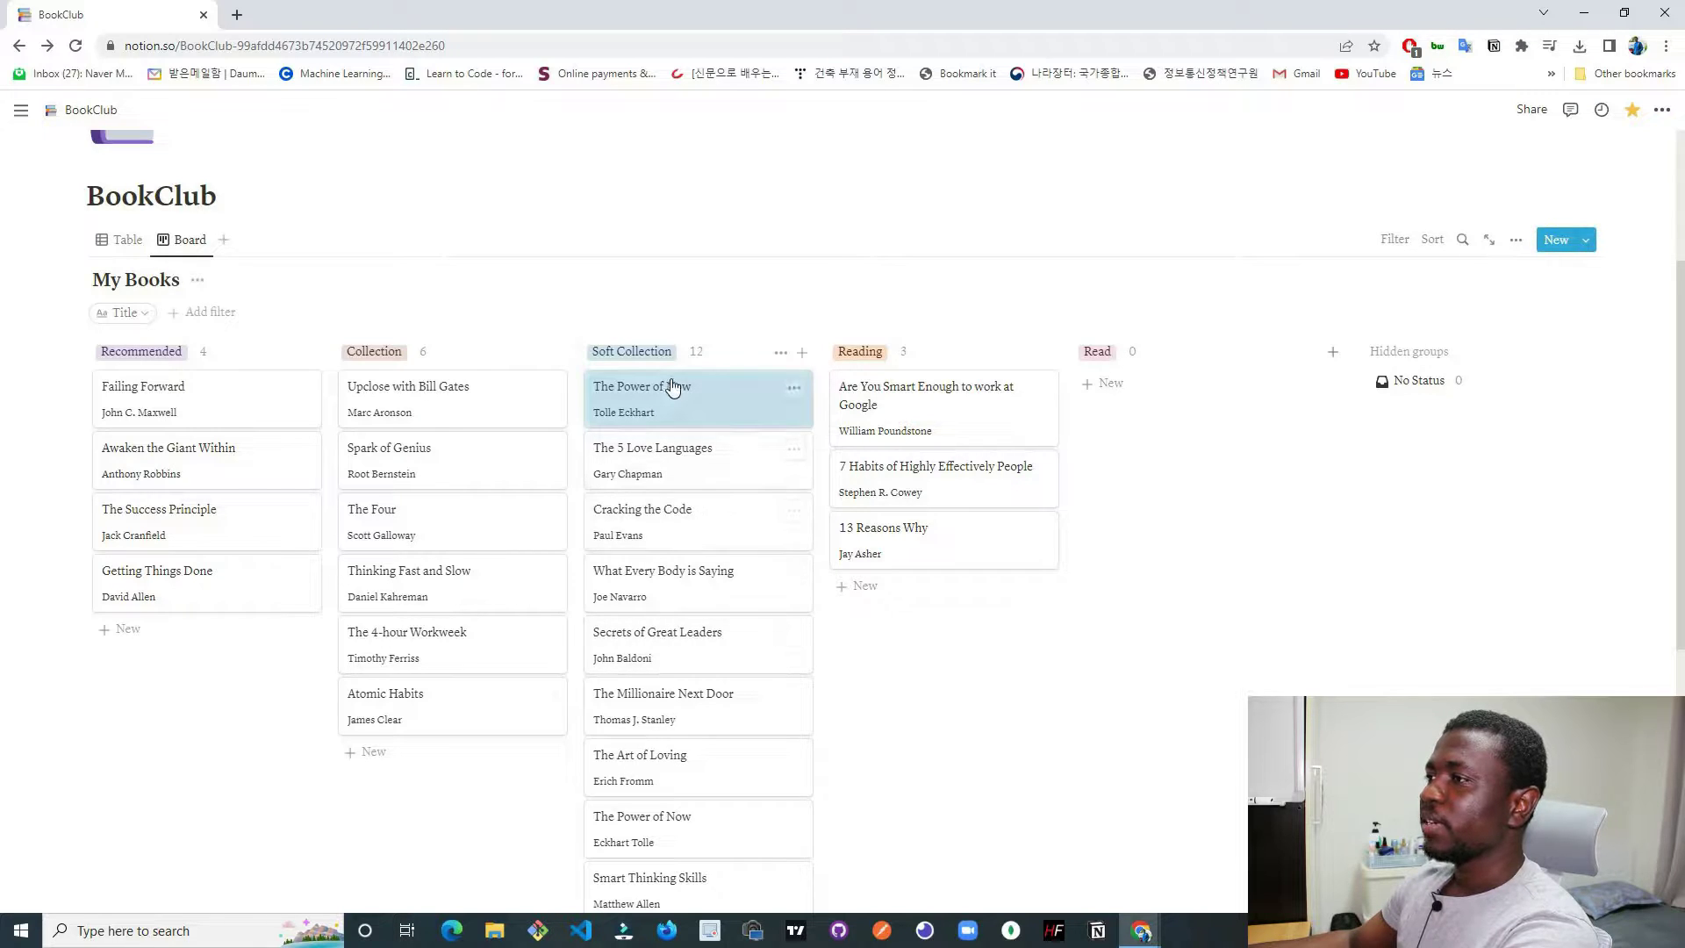
{"action": "left_click_drag", "start_coordinate": [672, 399], "coordinate": [423, 413]}
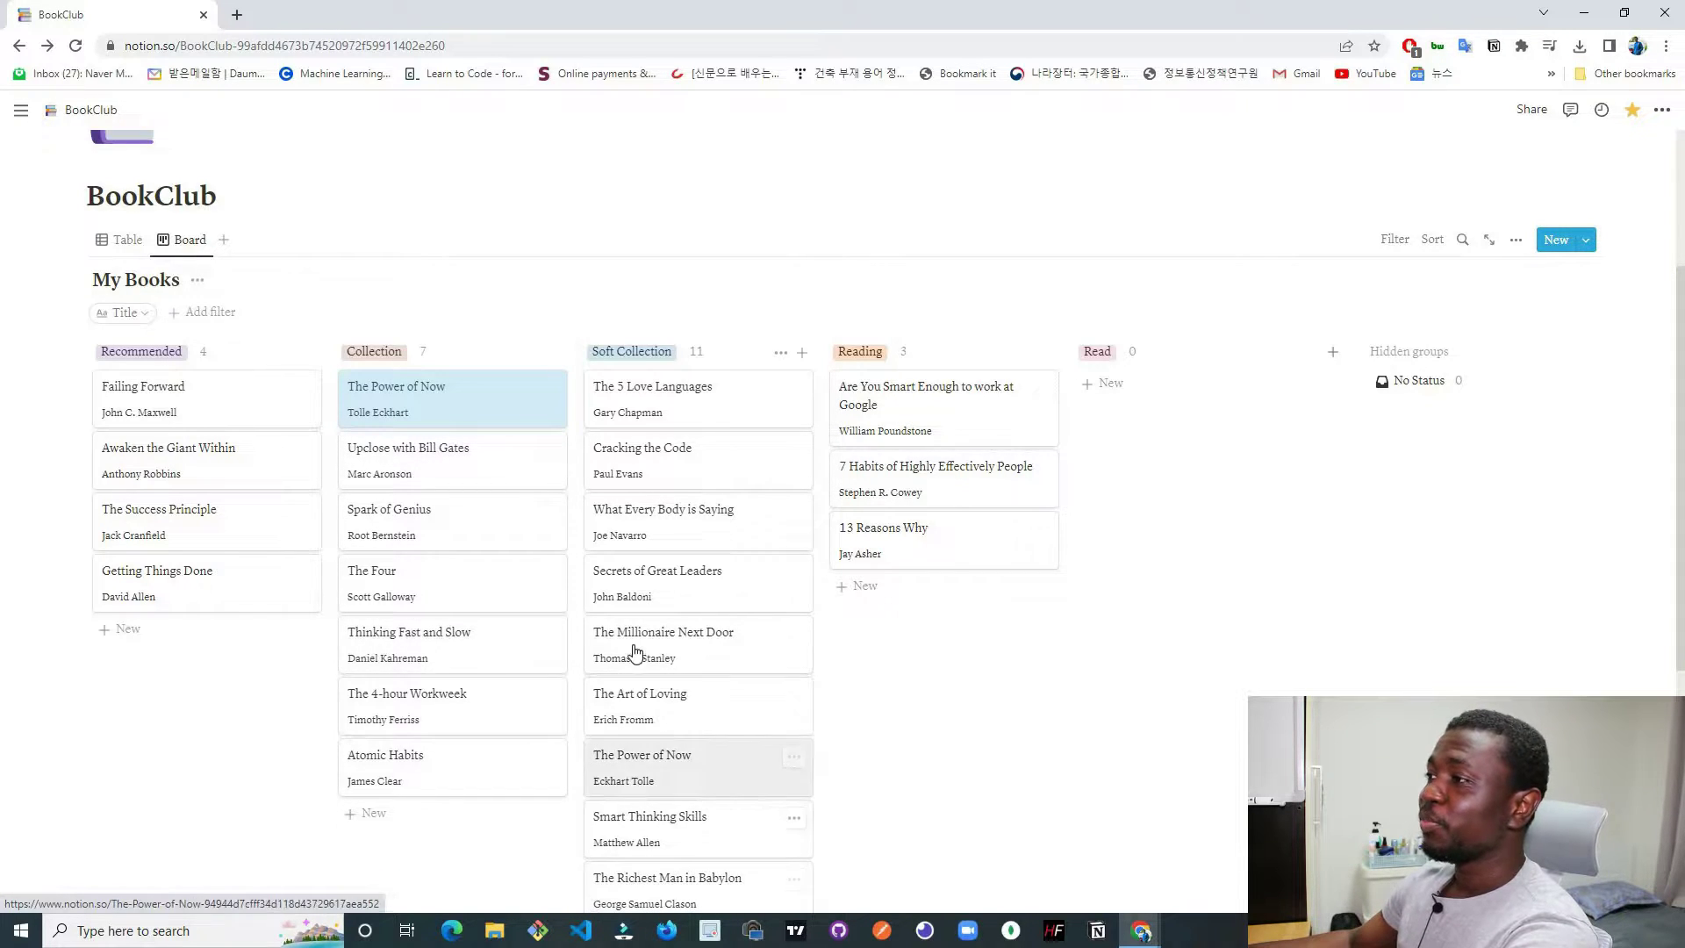
{"action": "mouse_move", "coordinate": [458, 410]}
{"action": "left_mouse_down"}
{"action": "mouse_move", "coordinate": [737, 463]}
{"action": "mouse_move", "coordinate": [557, 466]}
{"action": "mouse_move", "coordinate": [442, 406]}
{"action": "left_mouse_up"}
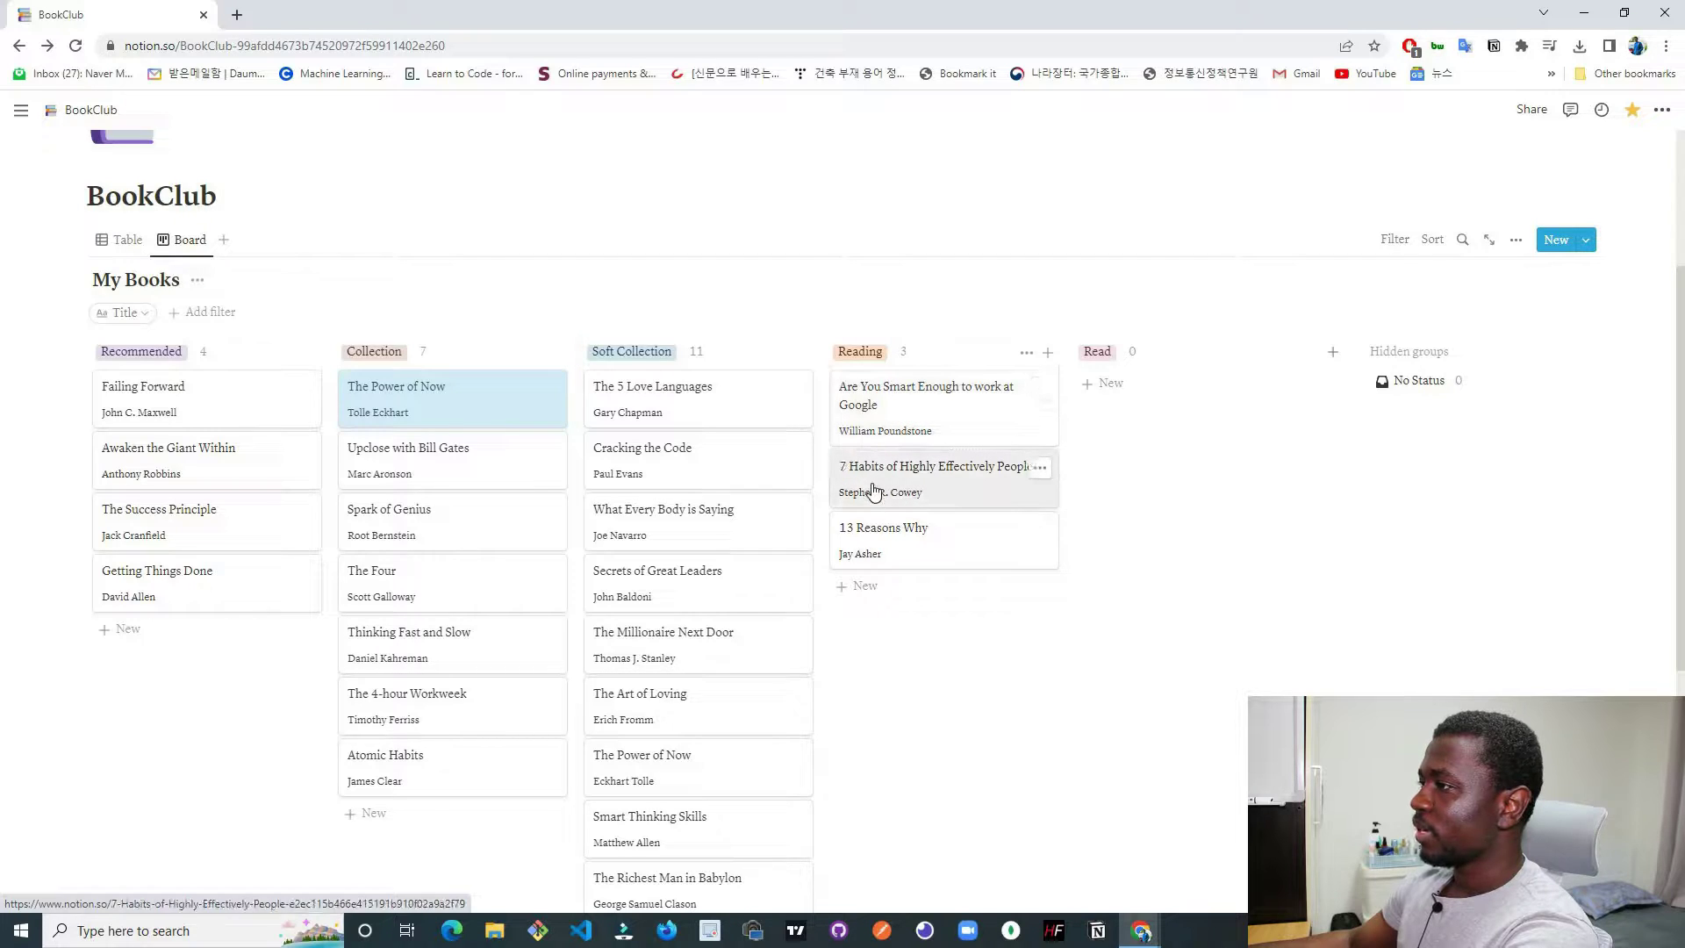
{"action": "left_click", "coordinate": [979, 482]}
{"action": "key", "text": "Escape"}
{"action": "left_click", "coordinate": [1037, 474]}
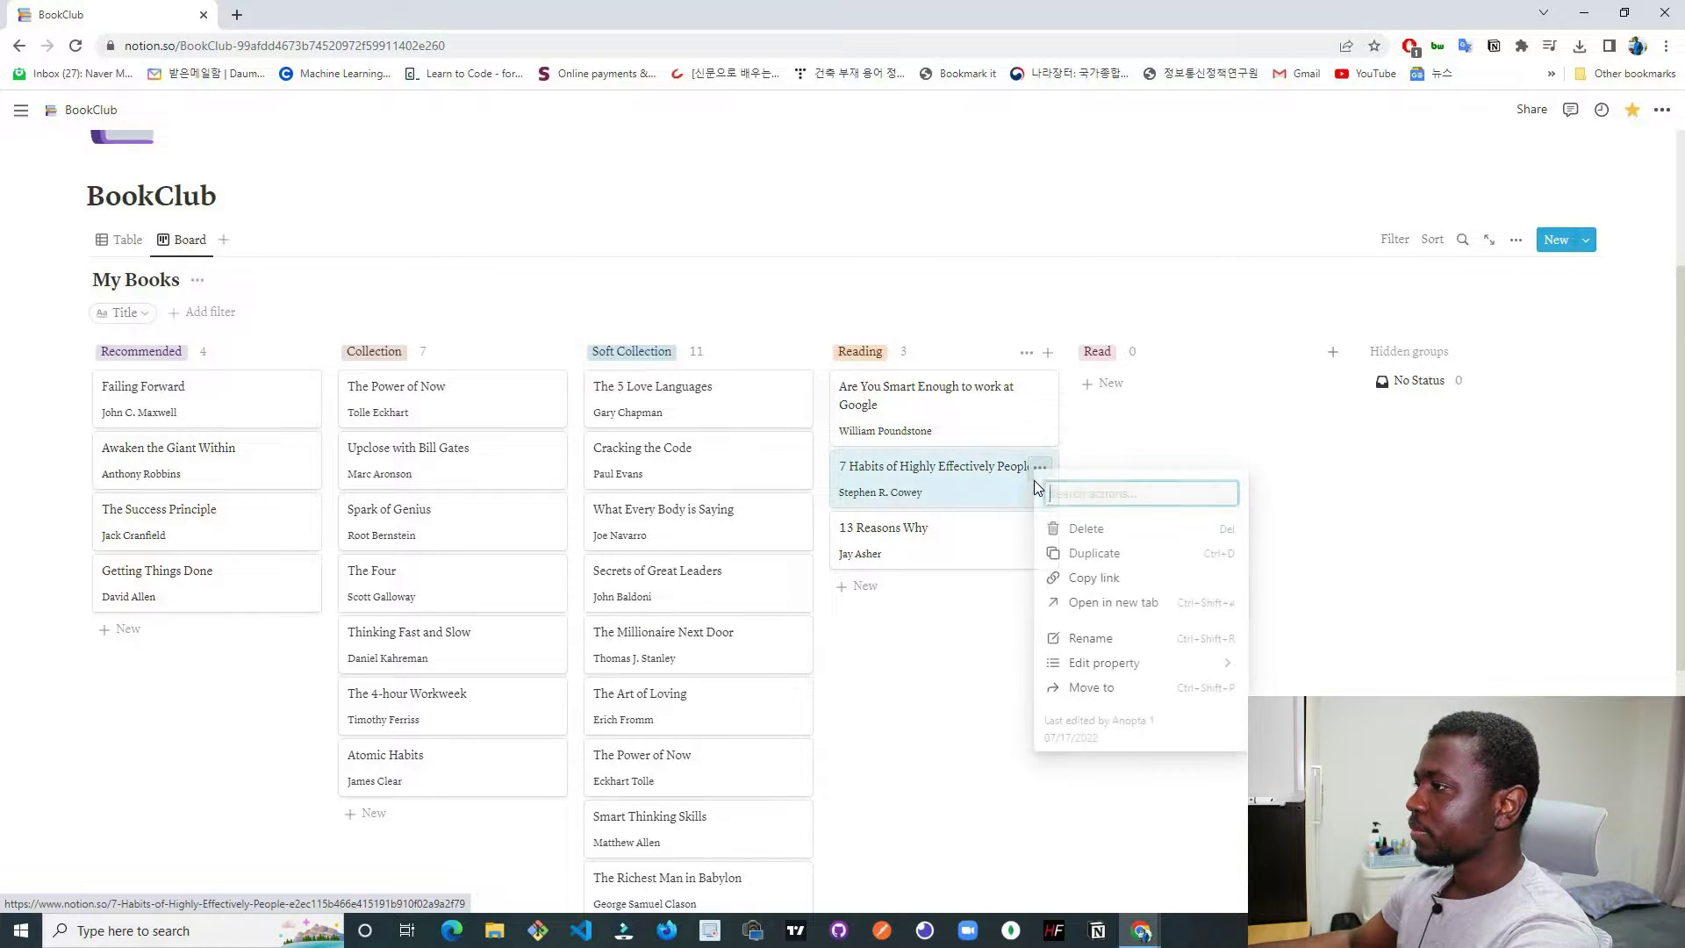
{"action": "key", "text": "Escape"}
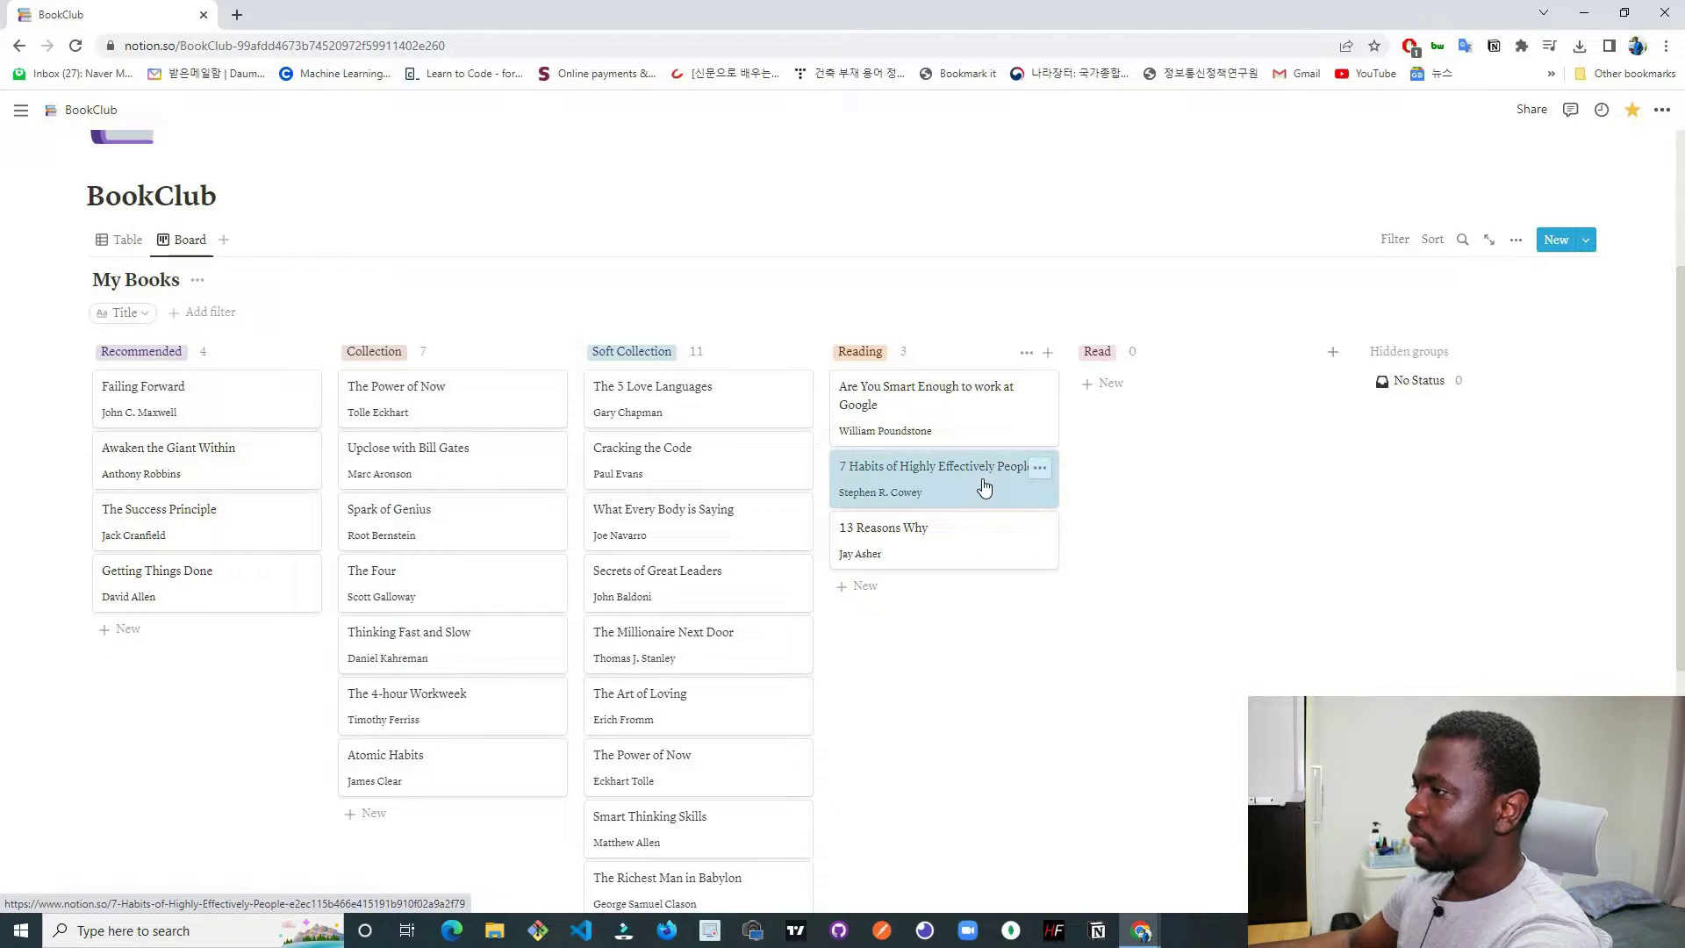
{"action": "left_click", "coordinate": [1039, 467]}
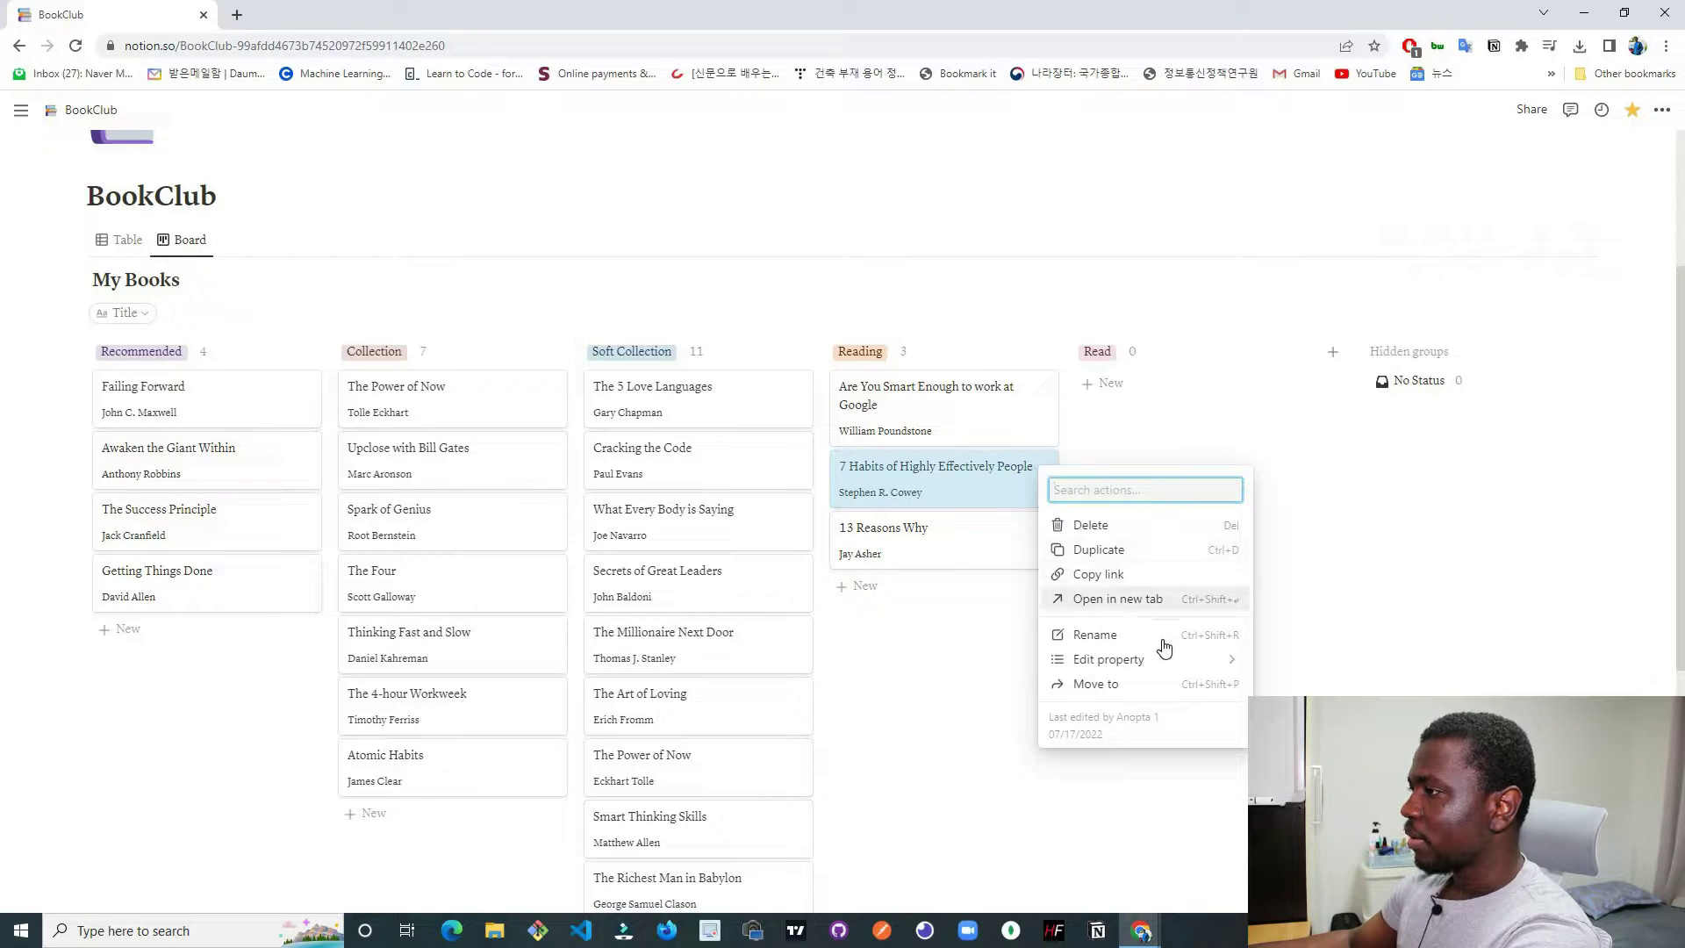
Correct the title of the 7 Habits card in the Reading column to "7 Habits of Highly Effective People" and close its page.
{"action": "left_click", "coordinate": [915, 465]}
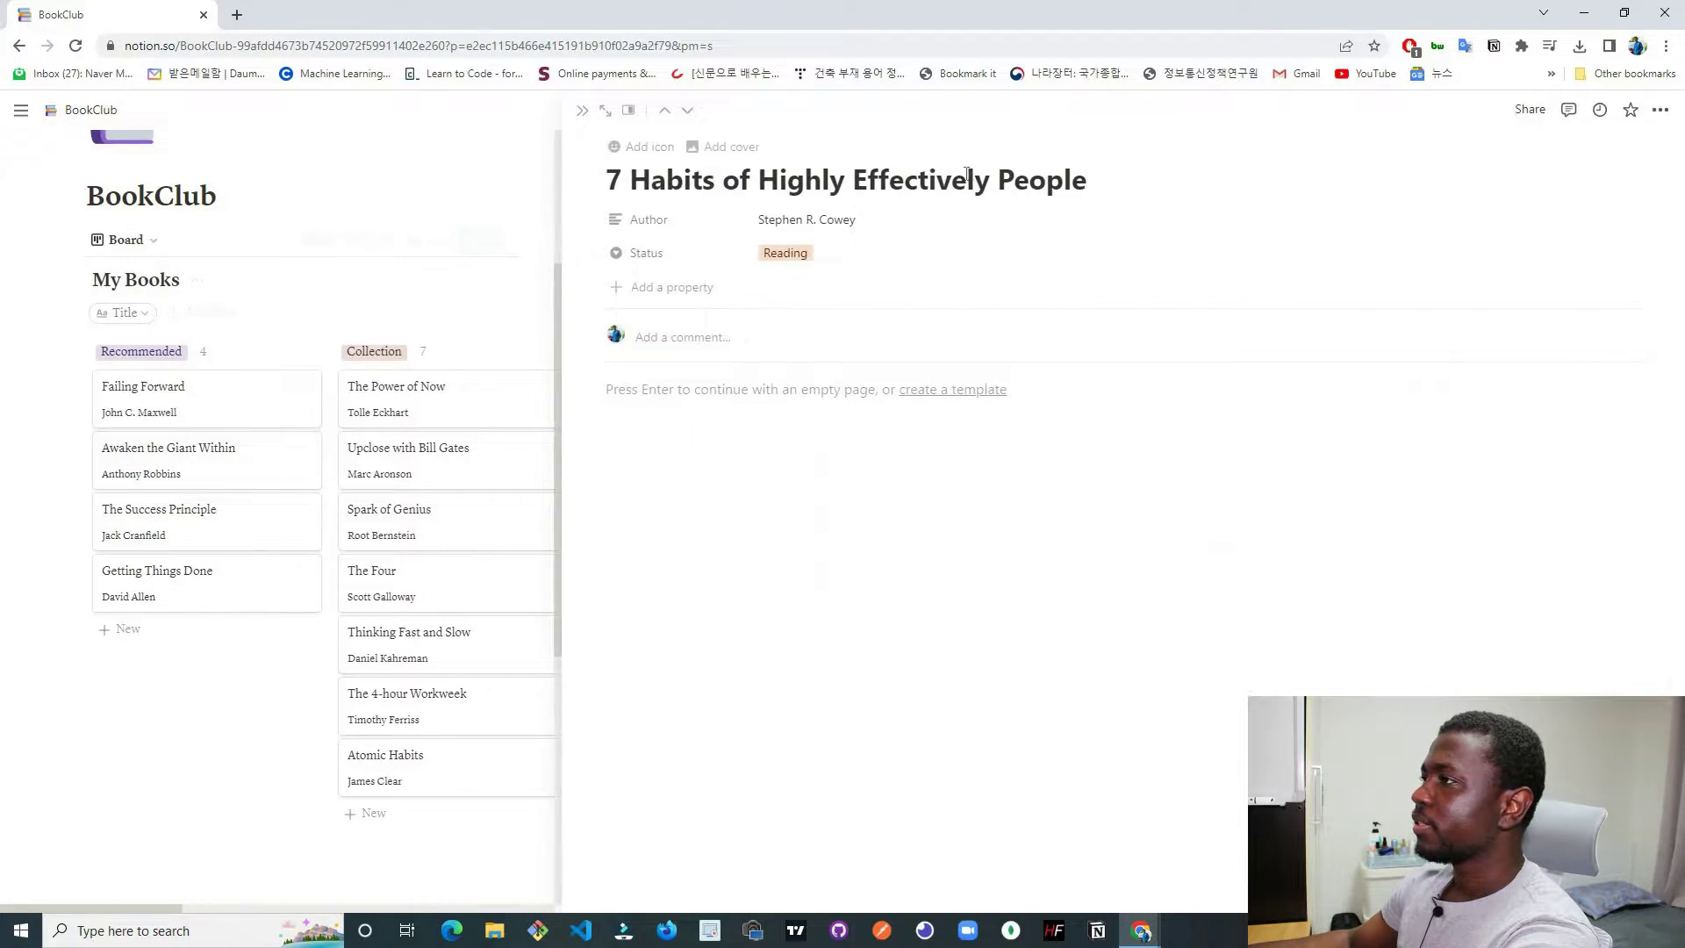
{"action": "left_click", "coordinate": [990, 180]}
{"action": "key", "text": "BackSpace"}
{"action": "key", "text": "BackSpace"}
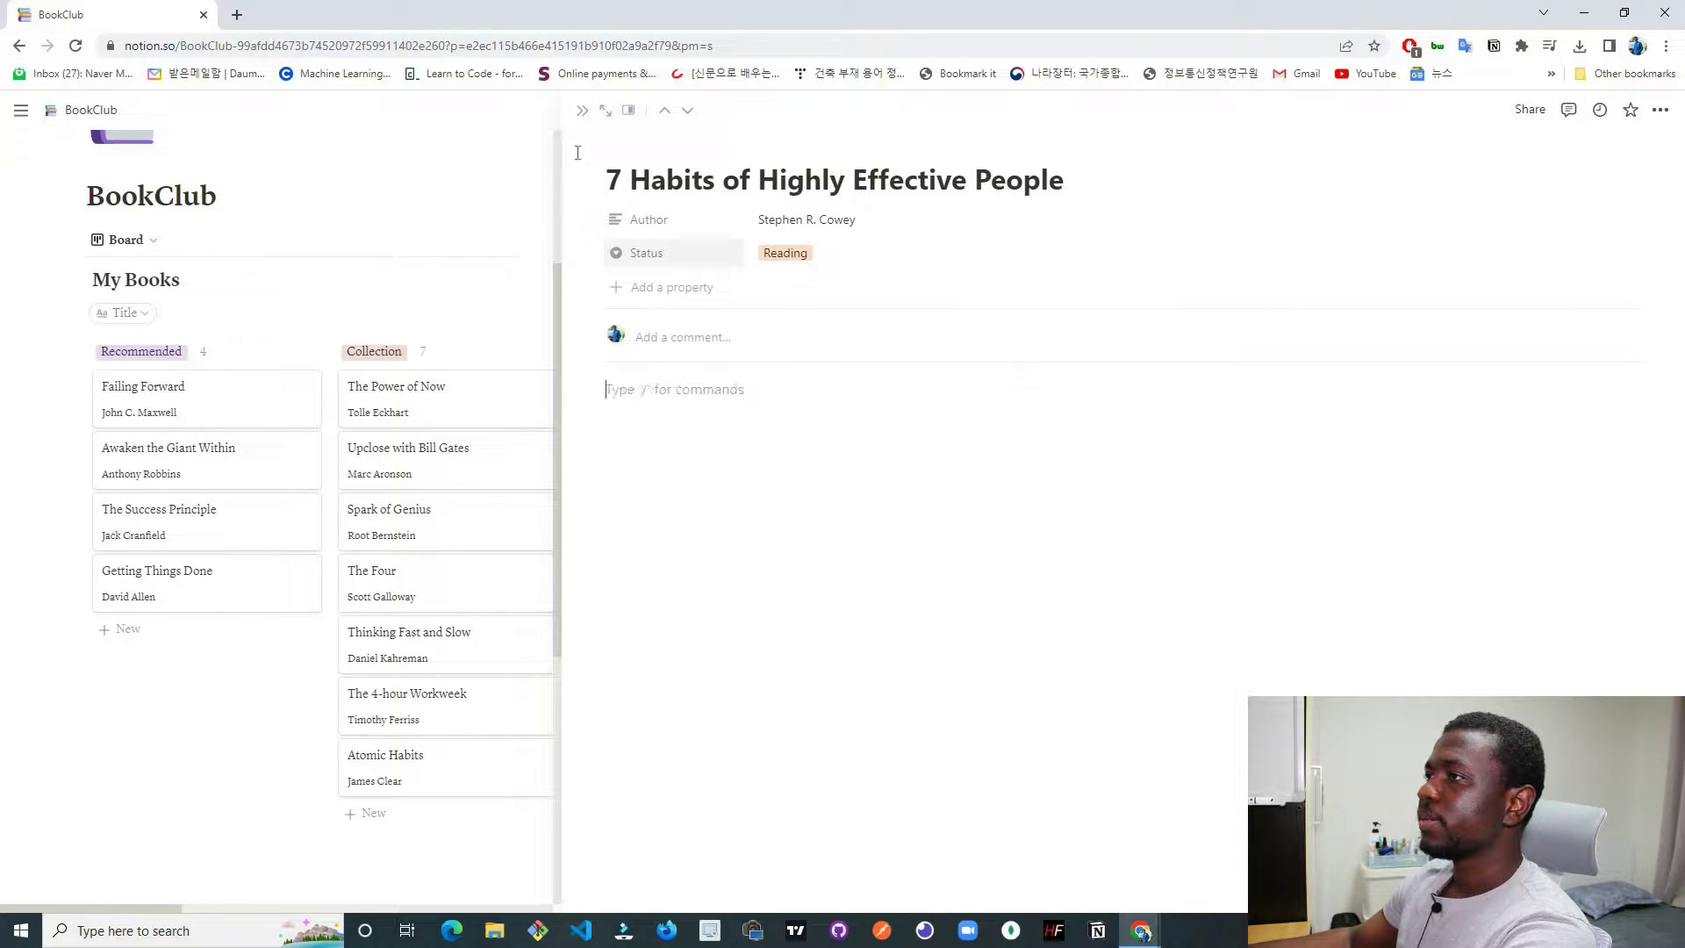
{"action": "left_click", "coordinate": [582, 109]}
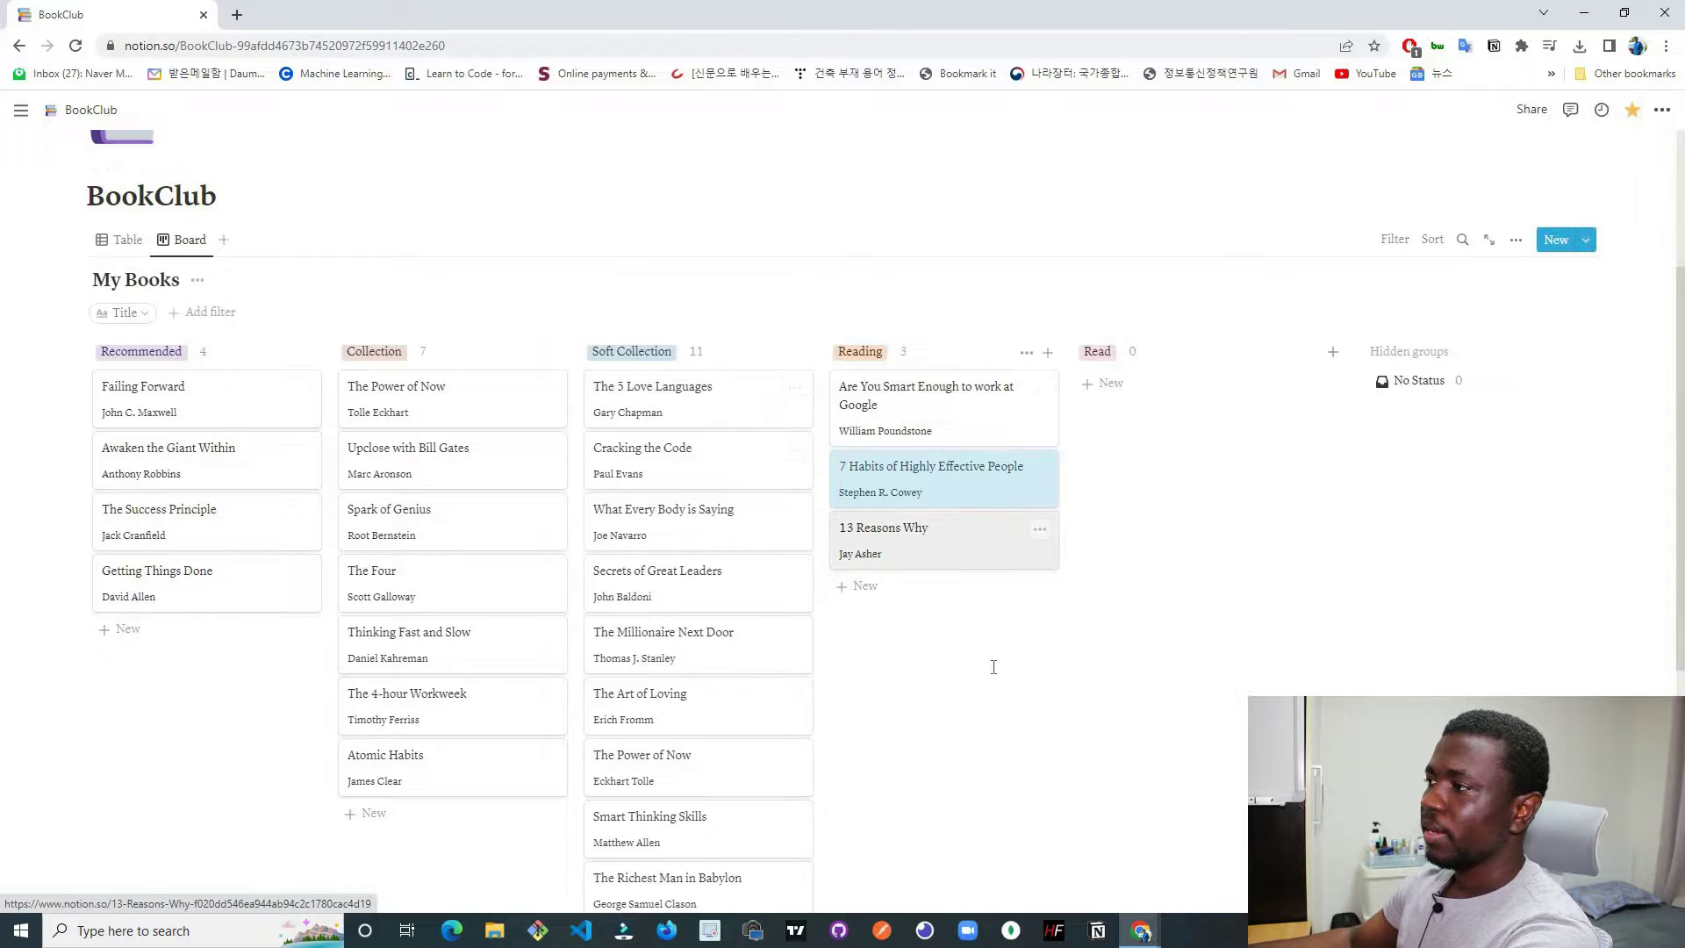
{"action": "key", "text": "Escape"}
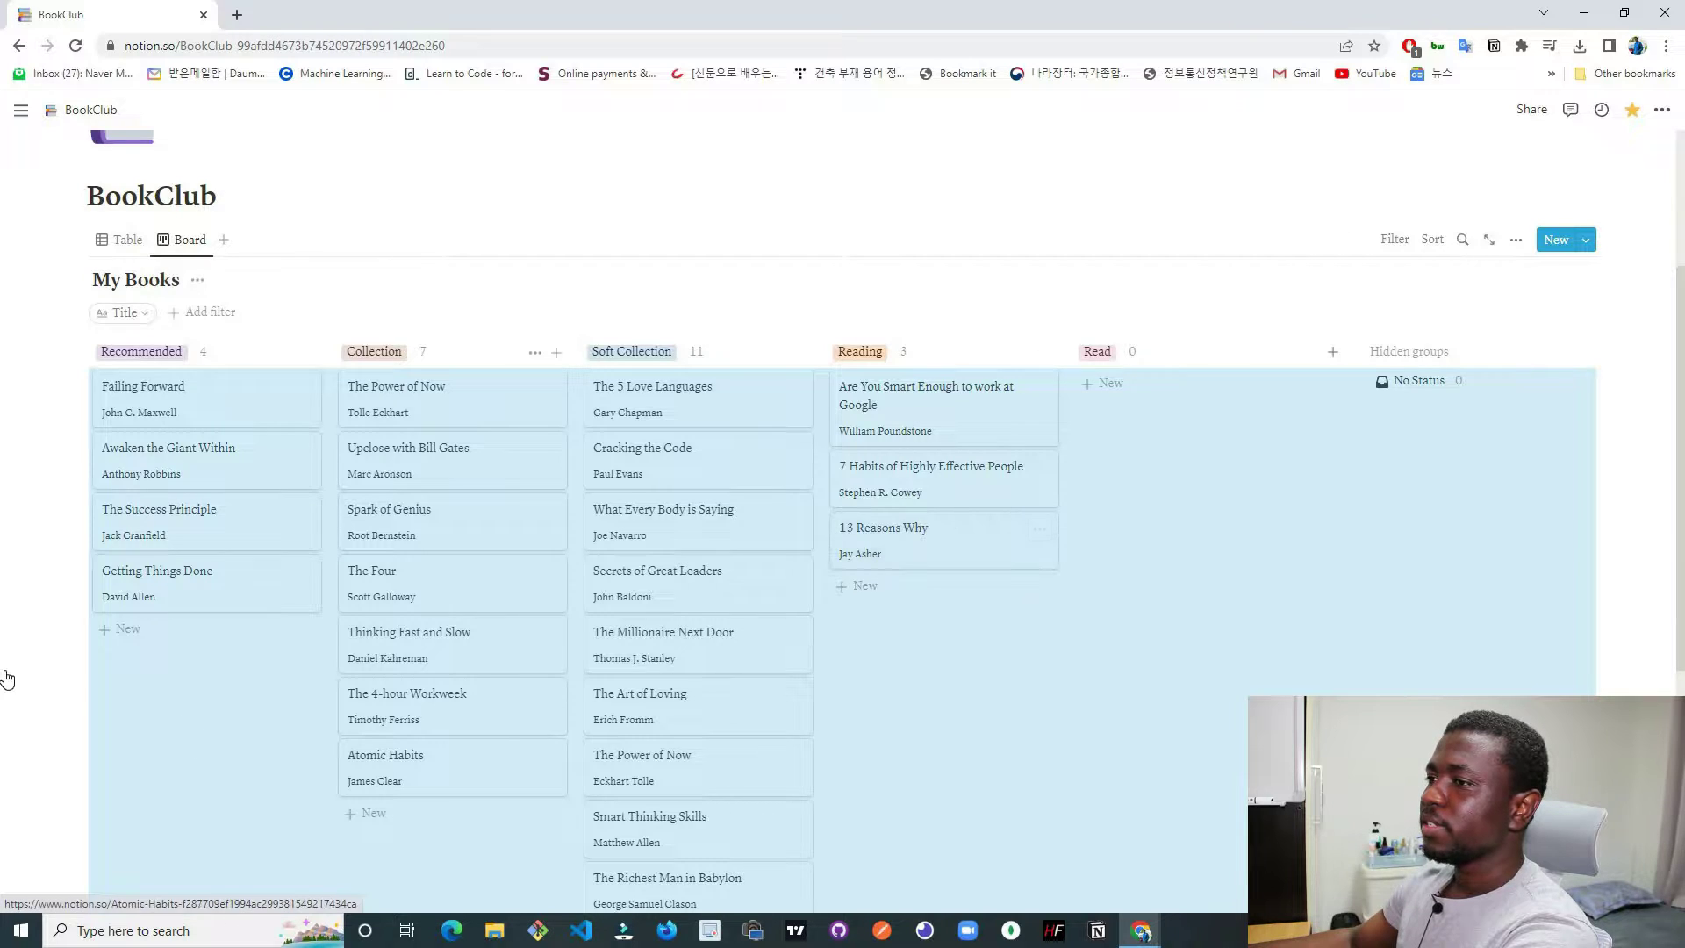
{"action": "mouse_move", "coordinate": [7, 676]}
{"action": "left_click", "coordinate": [66, 676]}
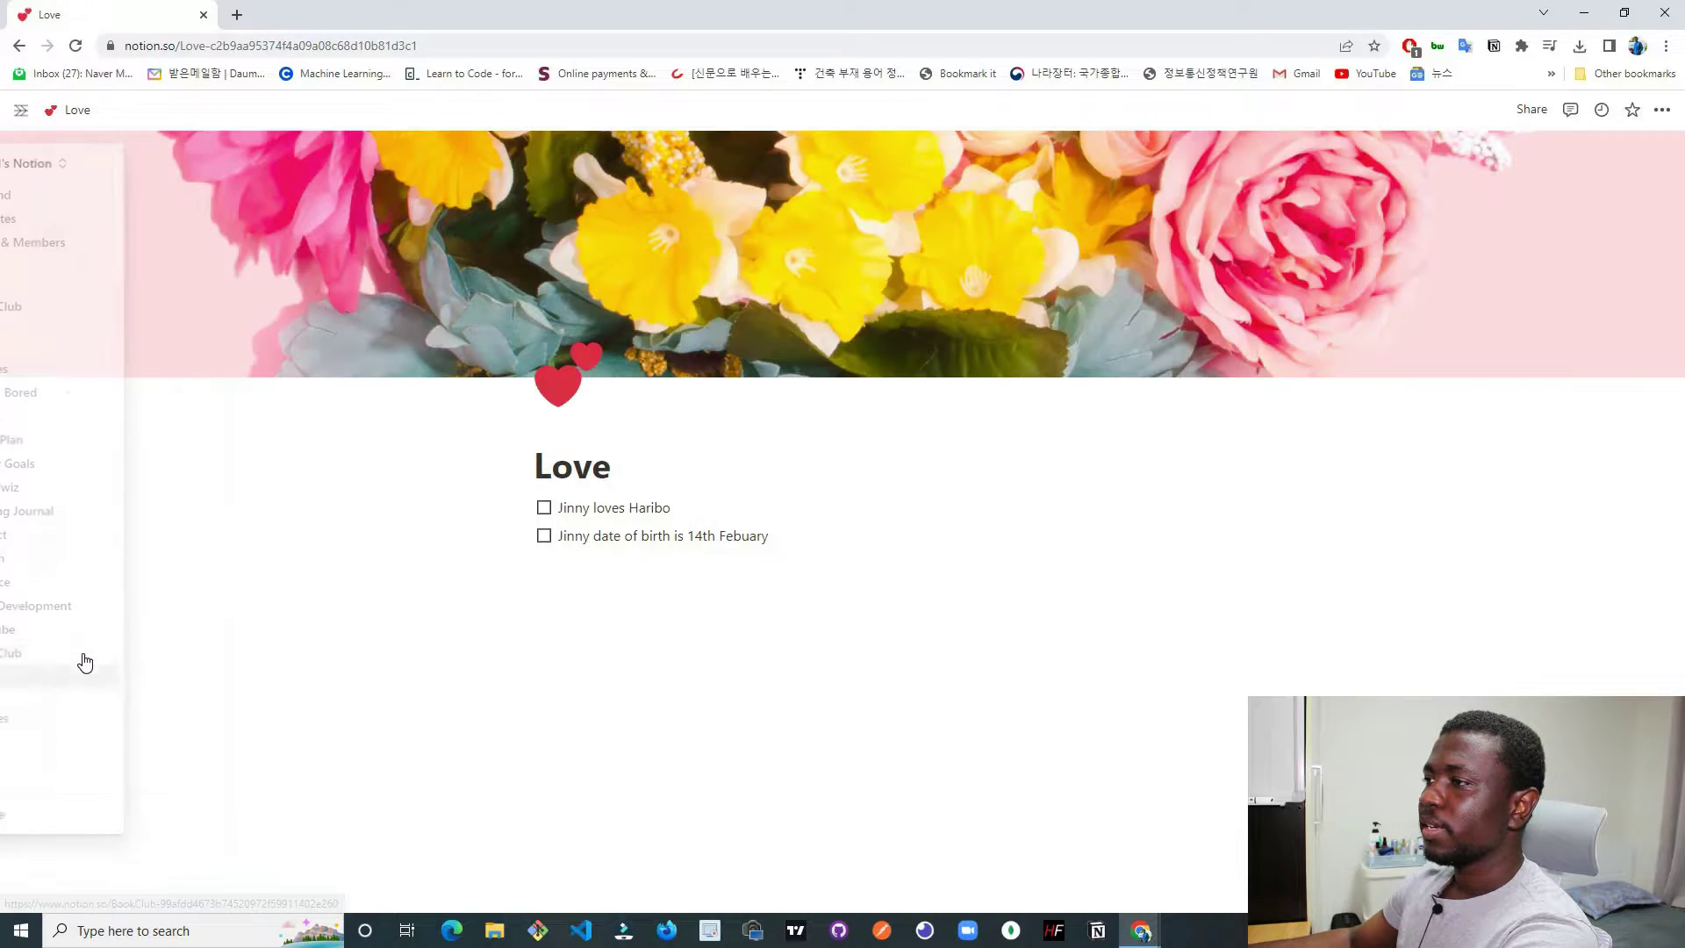
{"action": "left_click", "coordinate": [92, 653]}
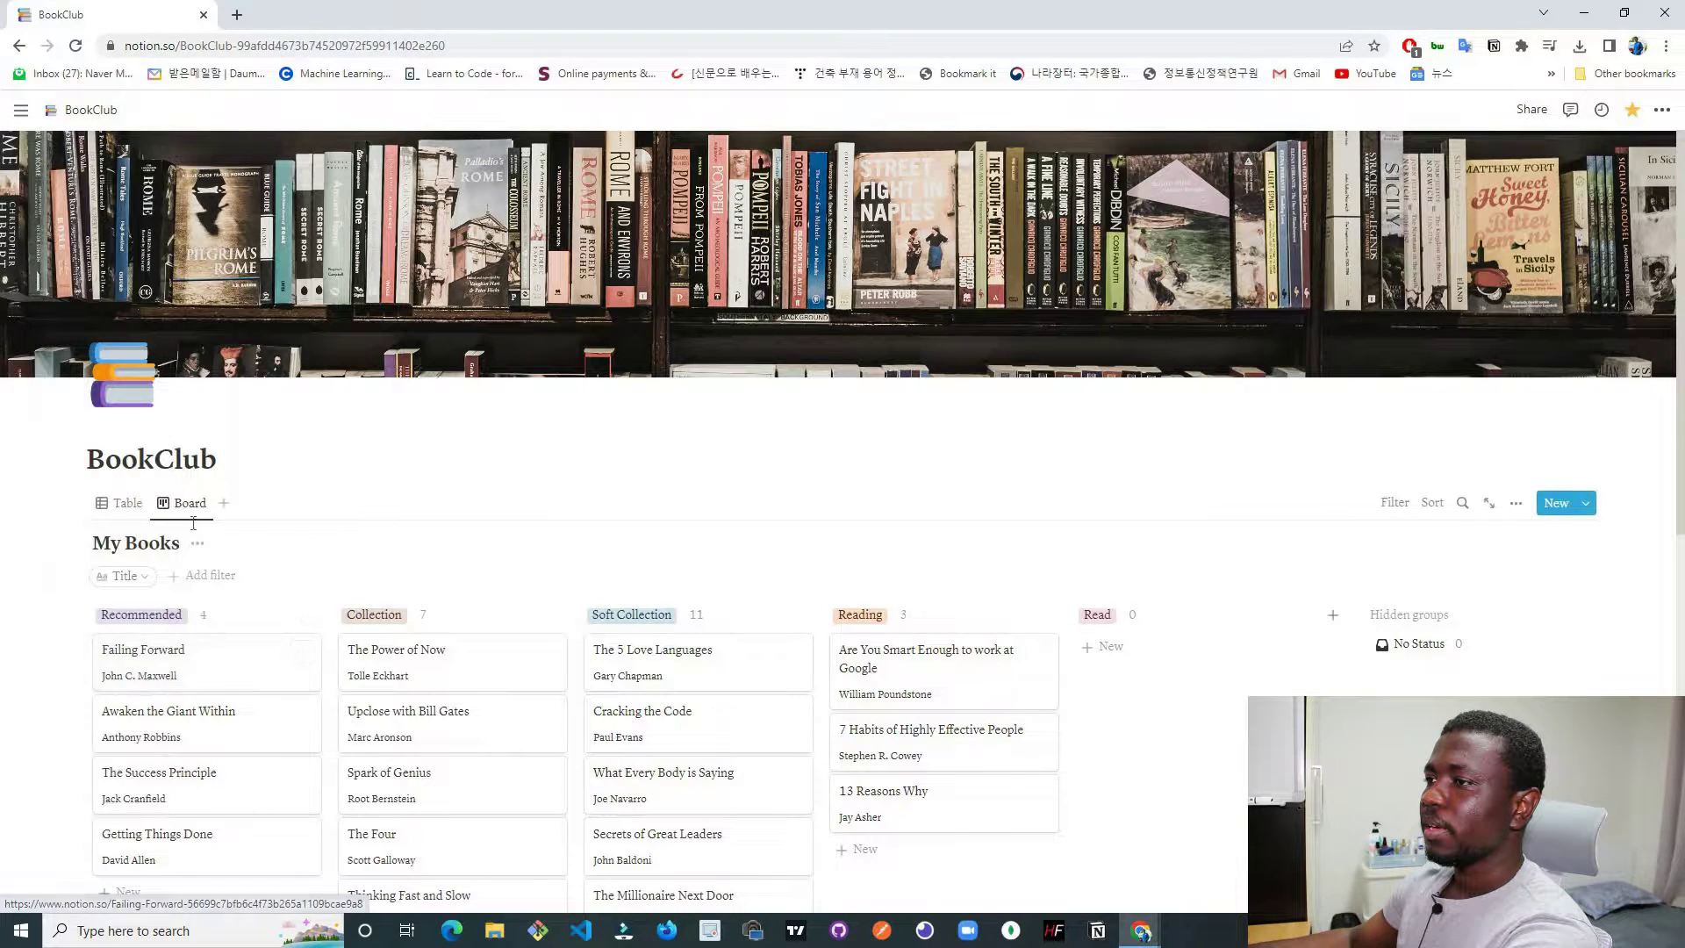
{"action": "left_click", "coordinate": [186, 503]}
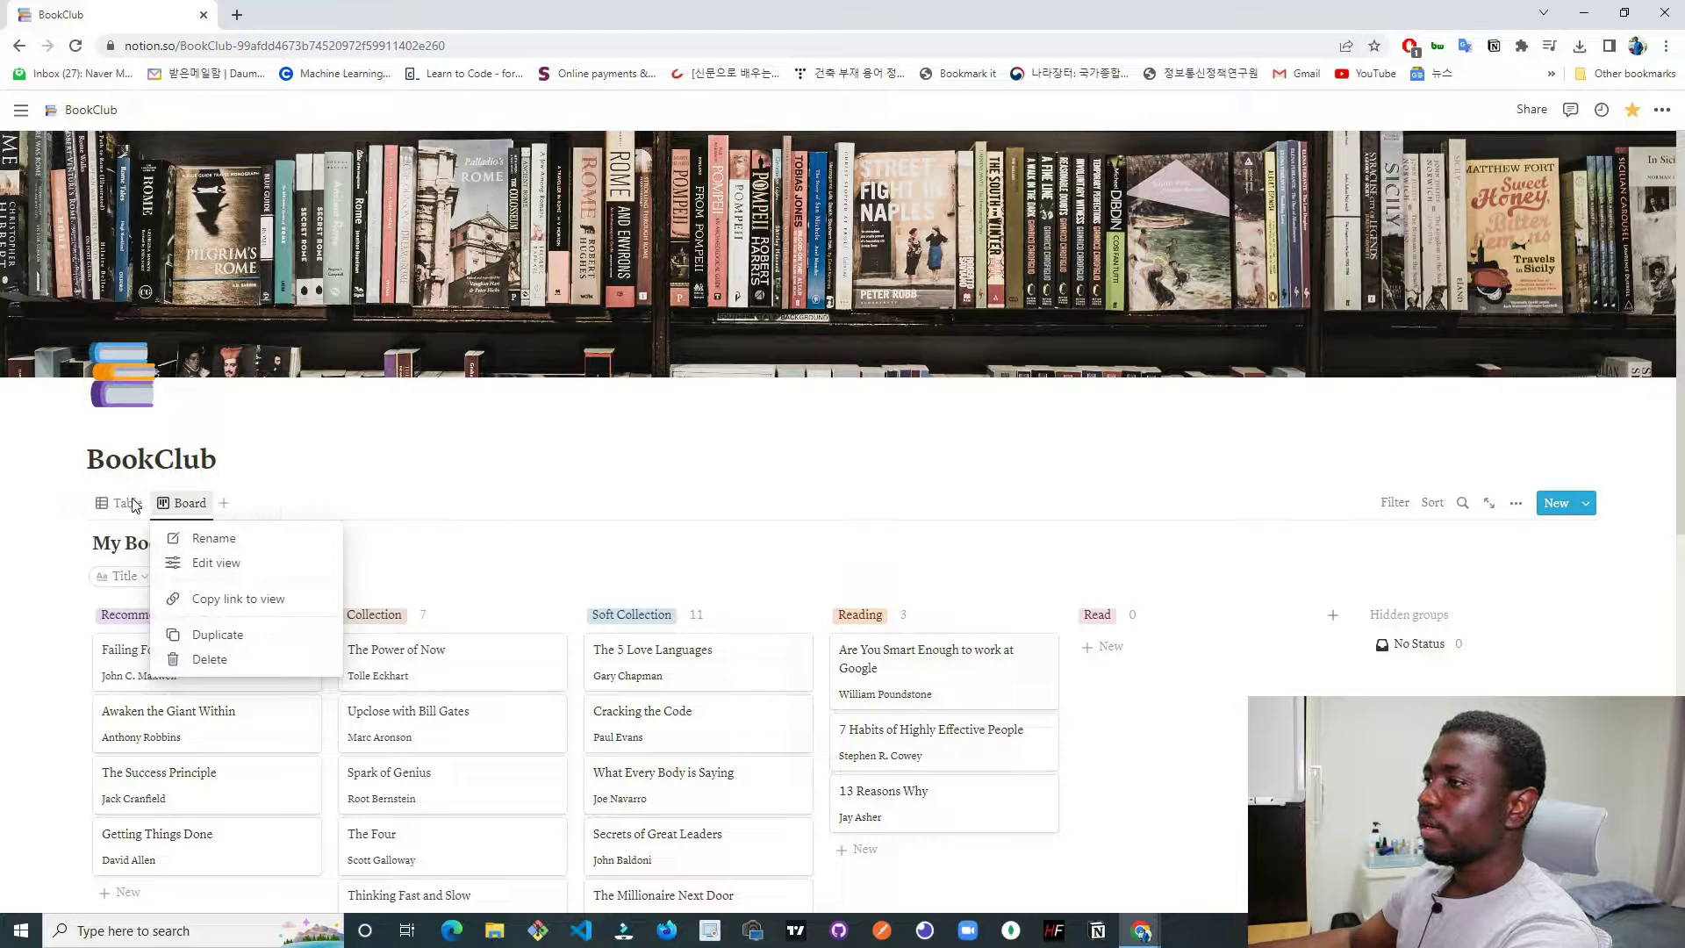
{"action": "left_click", "coordinate": [873, 494]}
Move the 13 Reasons Why card from the Reading column to the Read column and leave no cards selected.
{"action": "scroll", "coordinate": [921, 439], "scroll_direction": "down", "scroll_amount": 4}
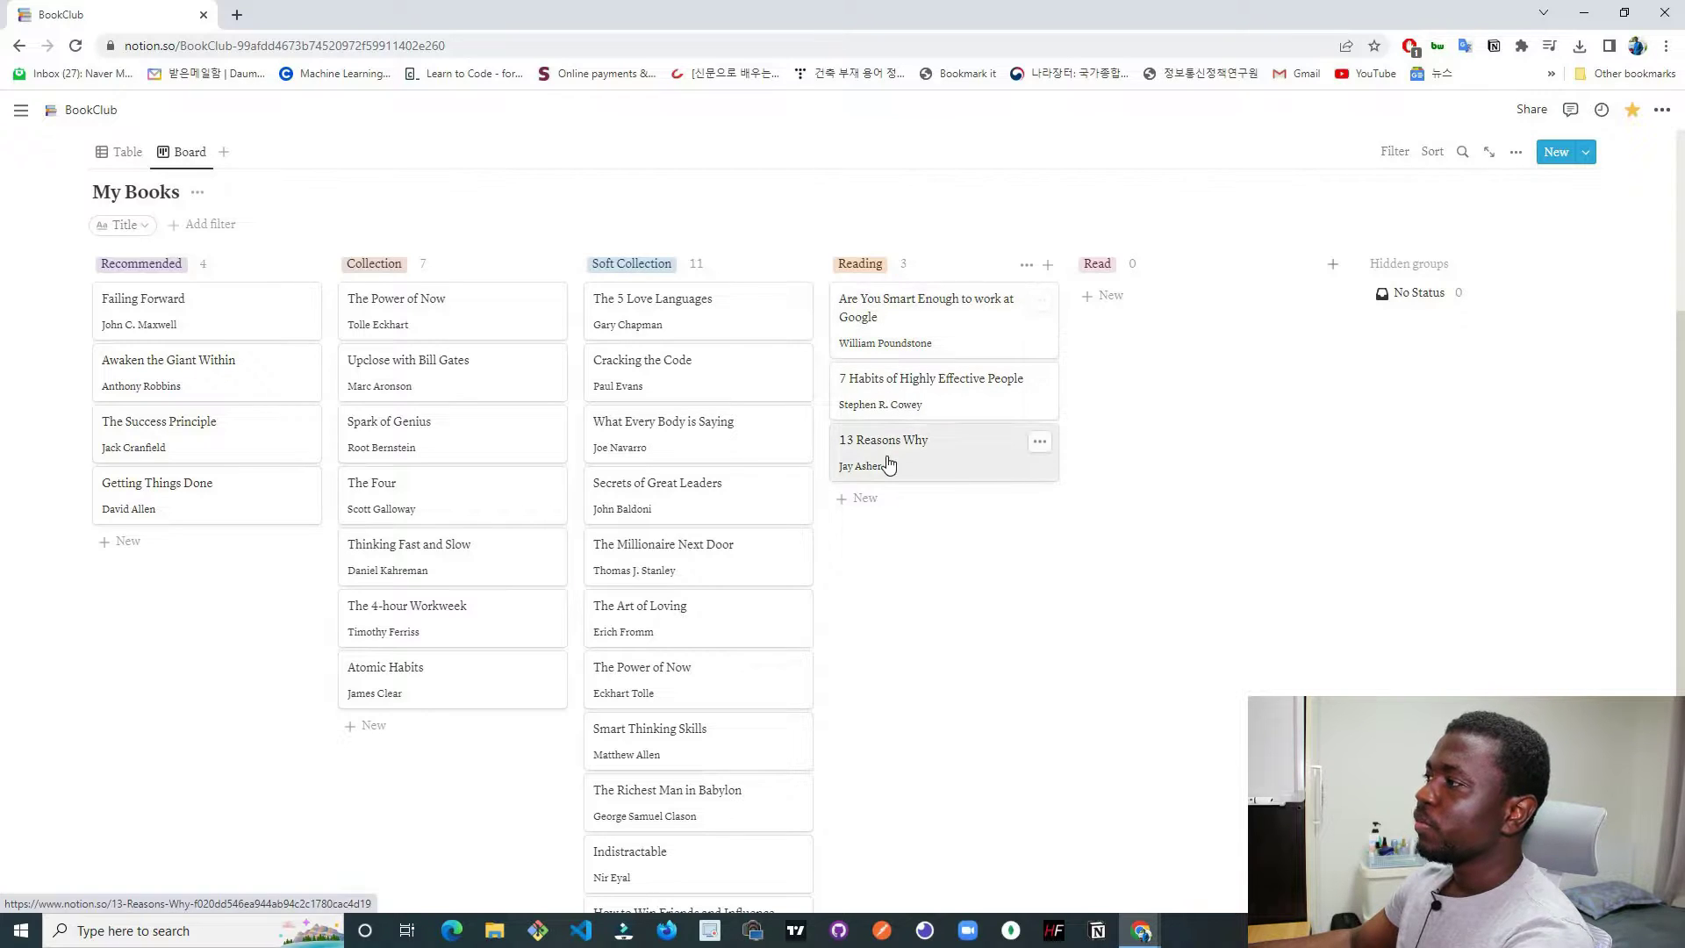
{"action": "left_click_drag", "start_coordinate": [1047, 421], "coordinate": [1282, 298]}
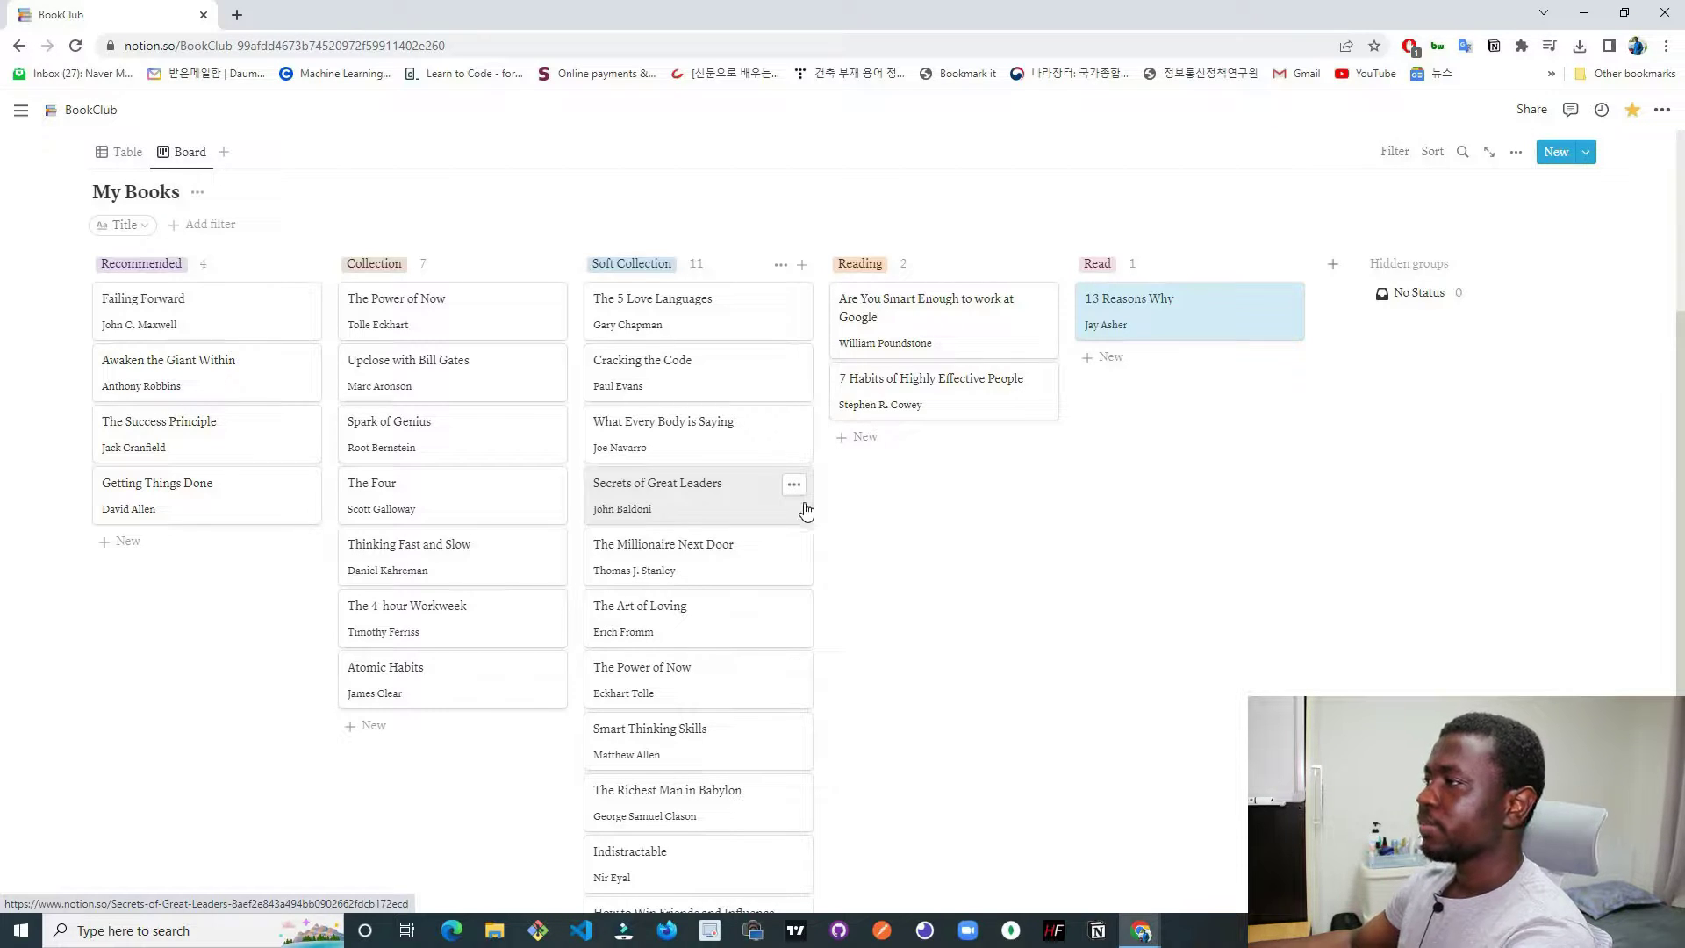
{"action": "left_click_drag", "start_coordinate": [1007, 594], "coordinate": [1010, 598]}
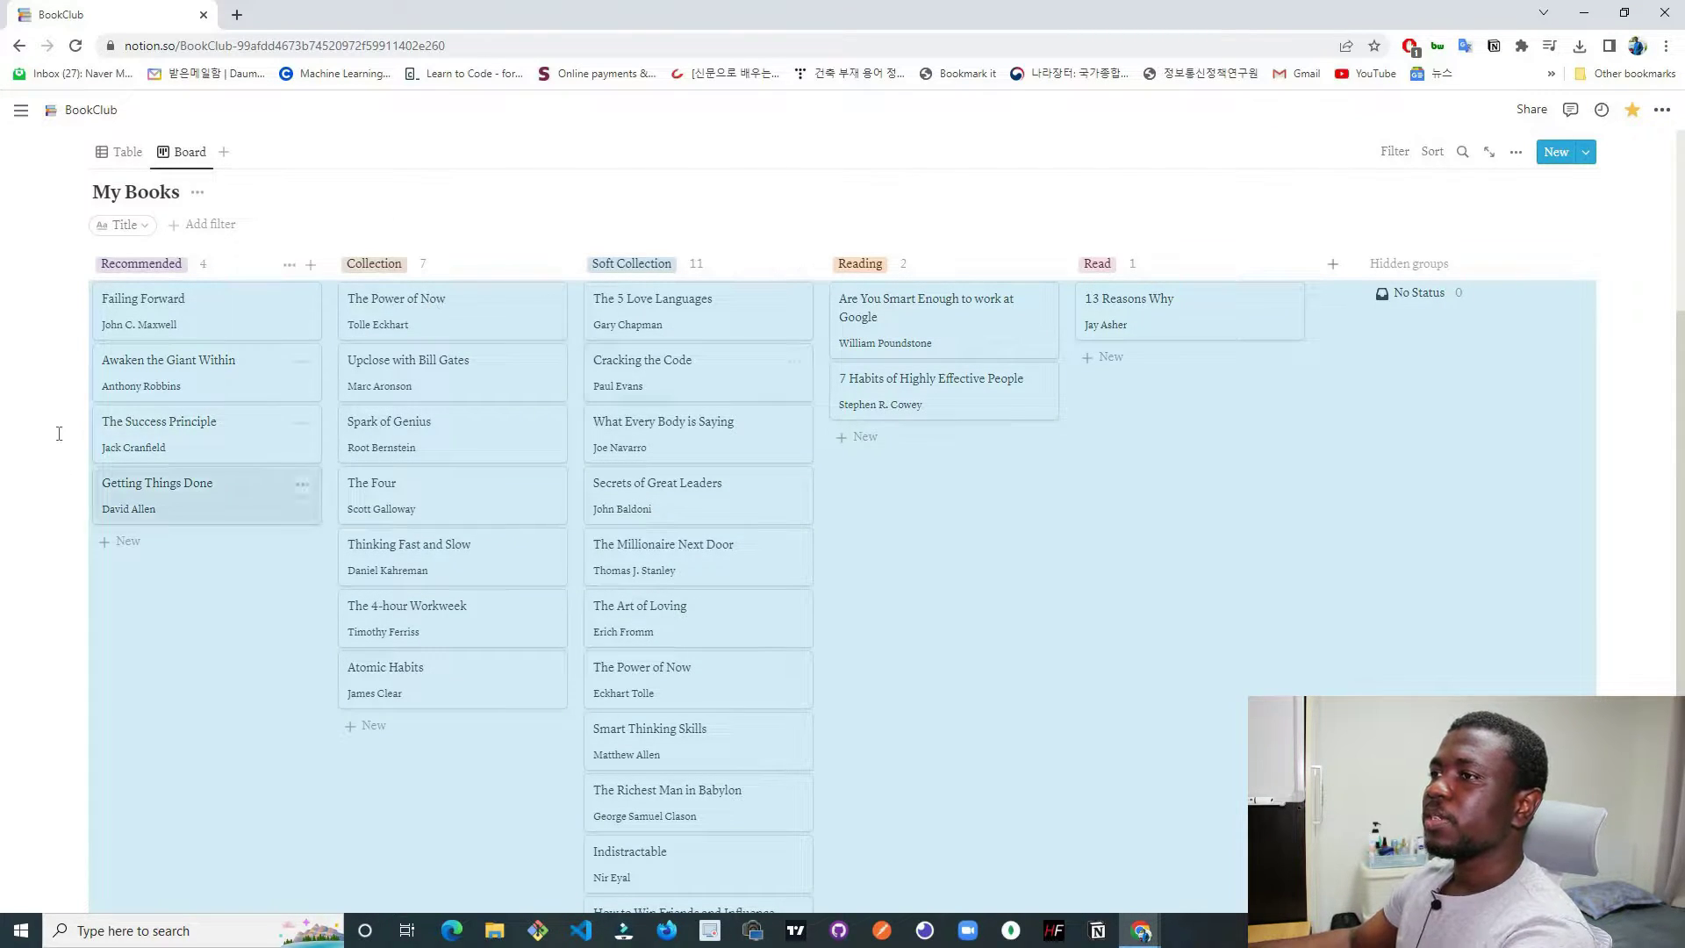
{"action": "left_click", "coordinate": [57, 433]}
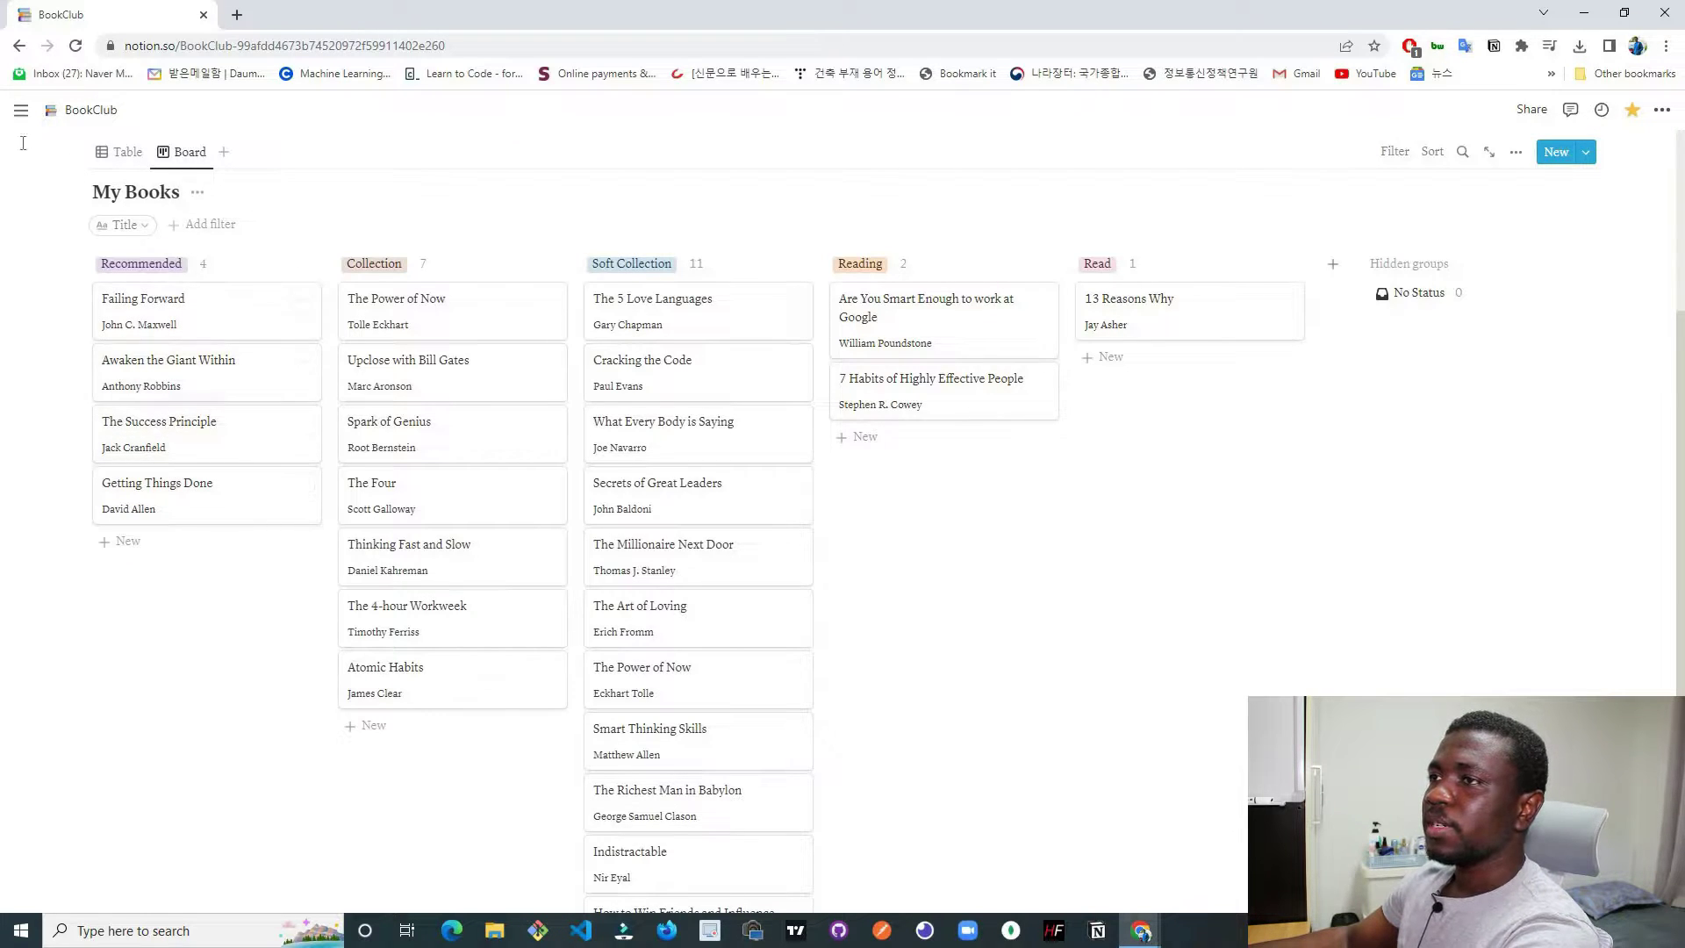
Create a new private page titled "Youtube BookClub" and start it with an empty body.
{"action": "left_click", "coordinate": [18, 112]}
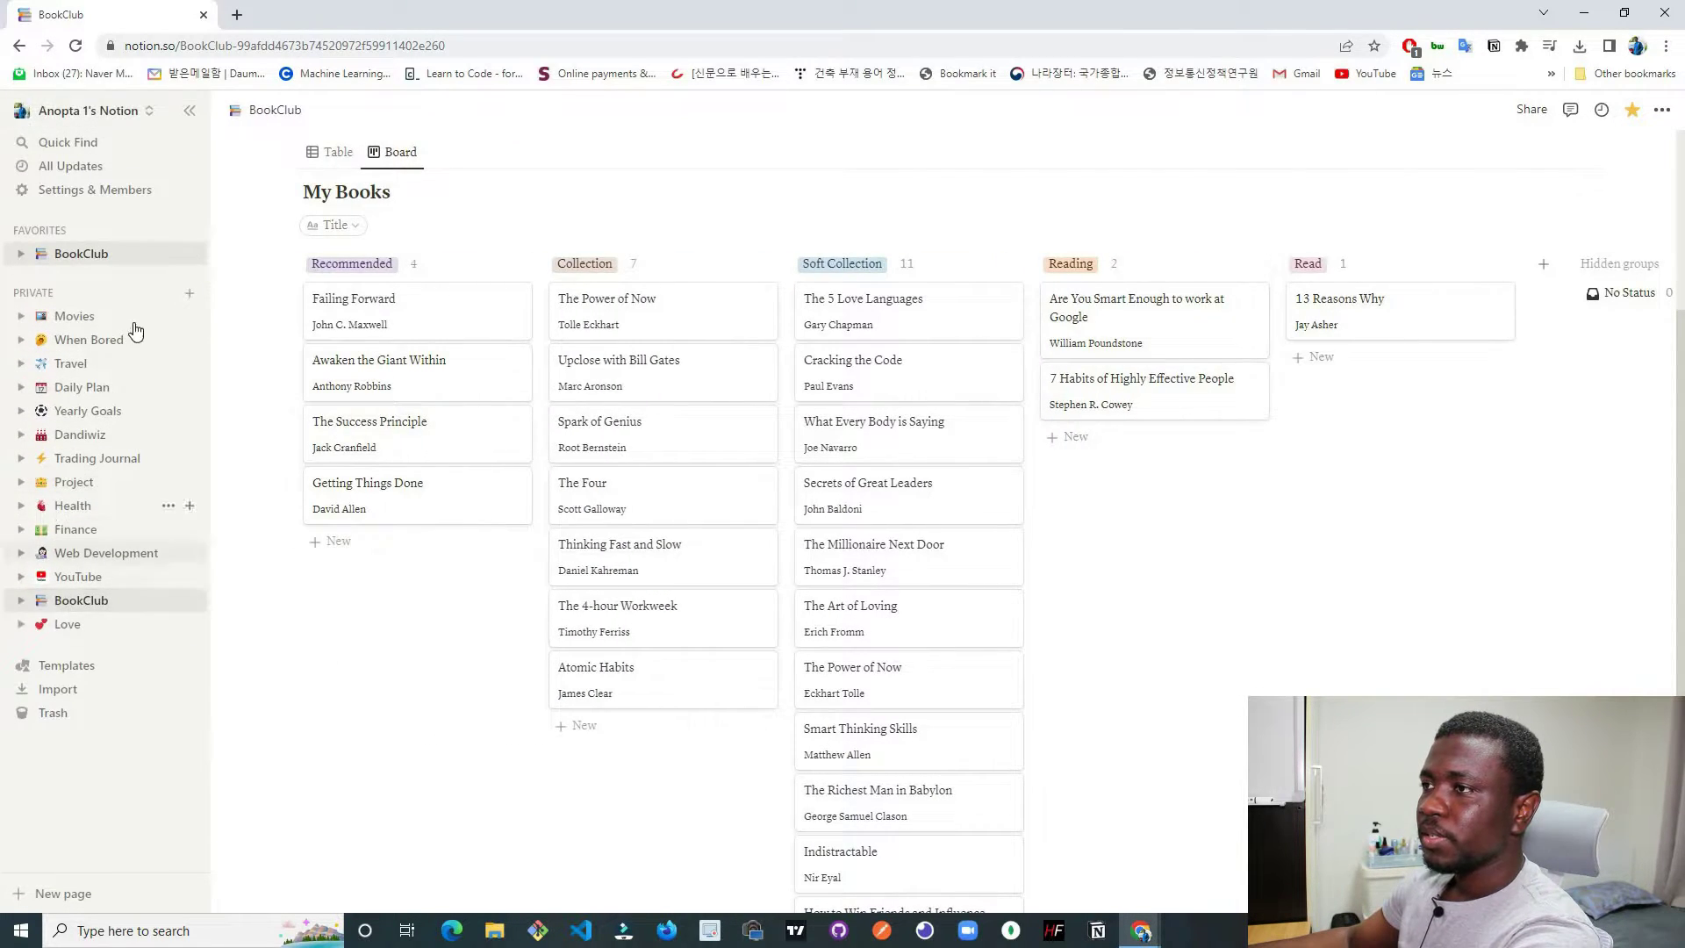
{"action": "left_click", "coordinate": [189, 293]}
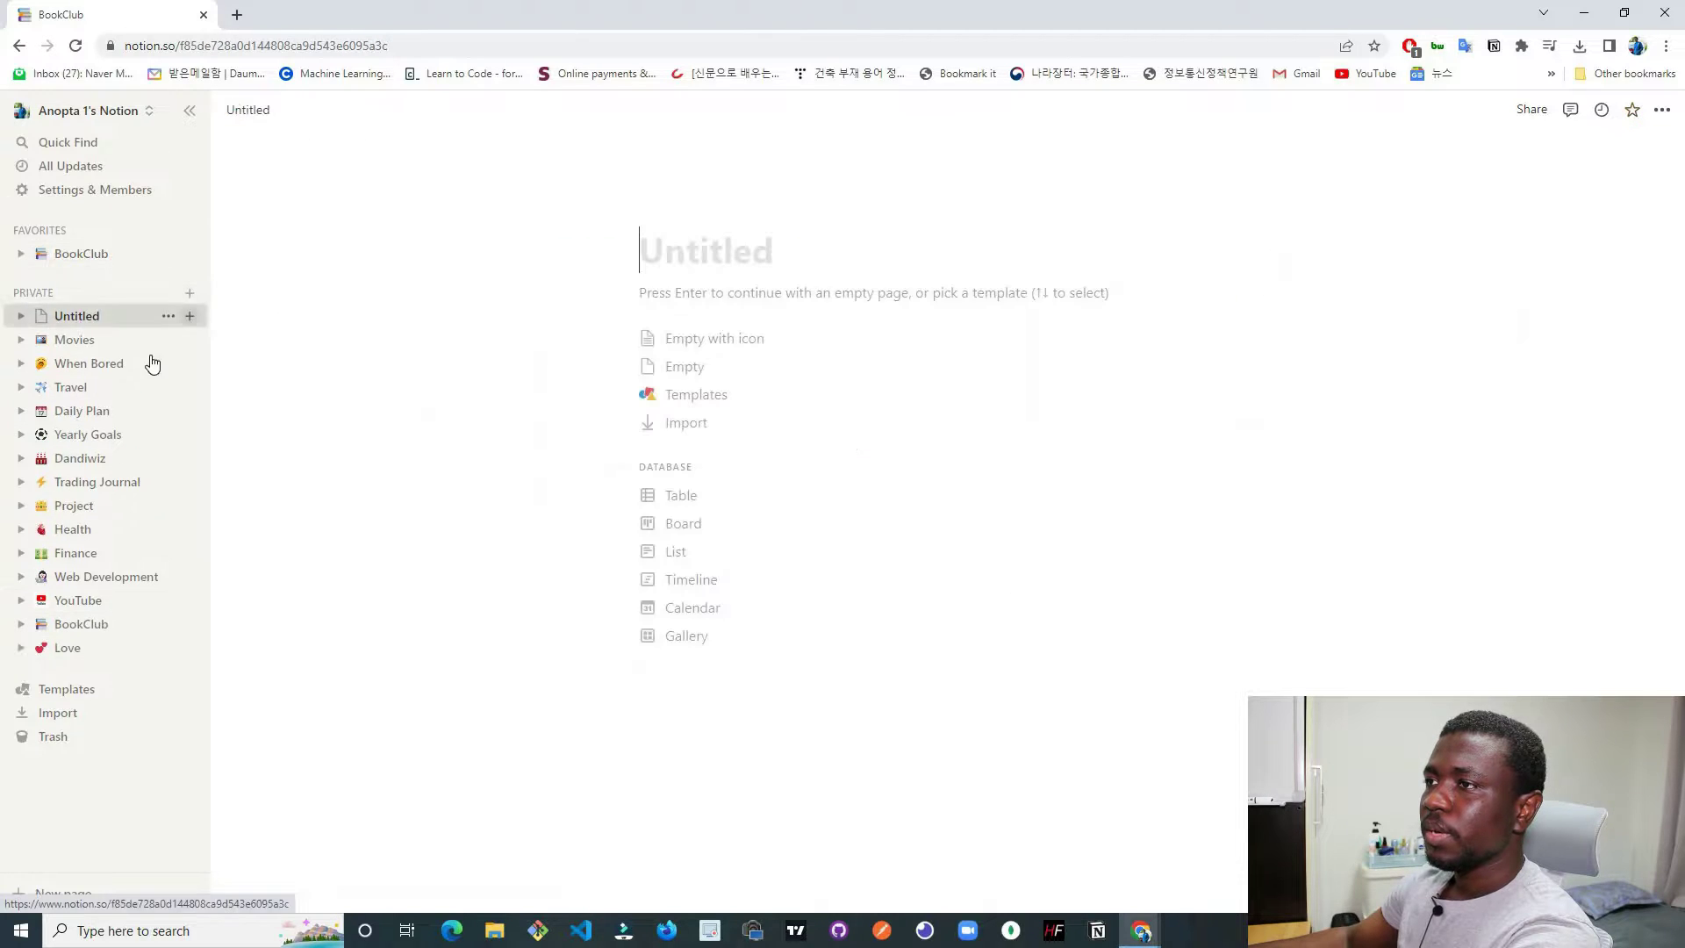
{"action": "mouse_move", "coordinate": [701, 221]}
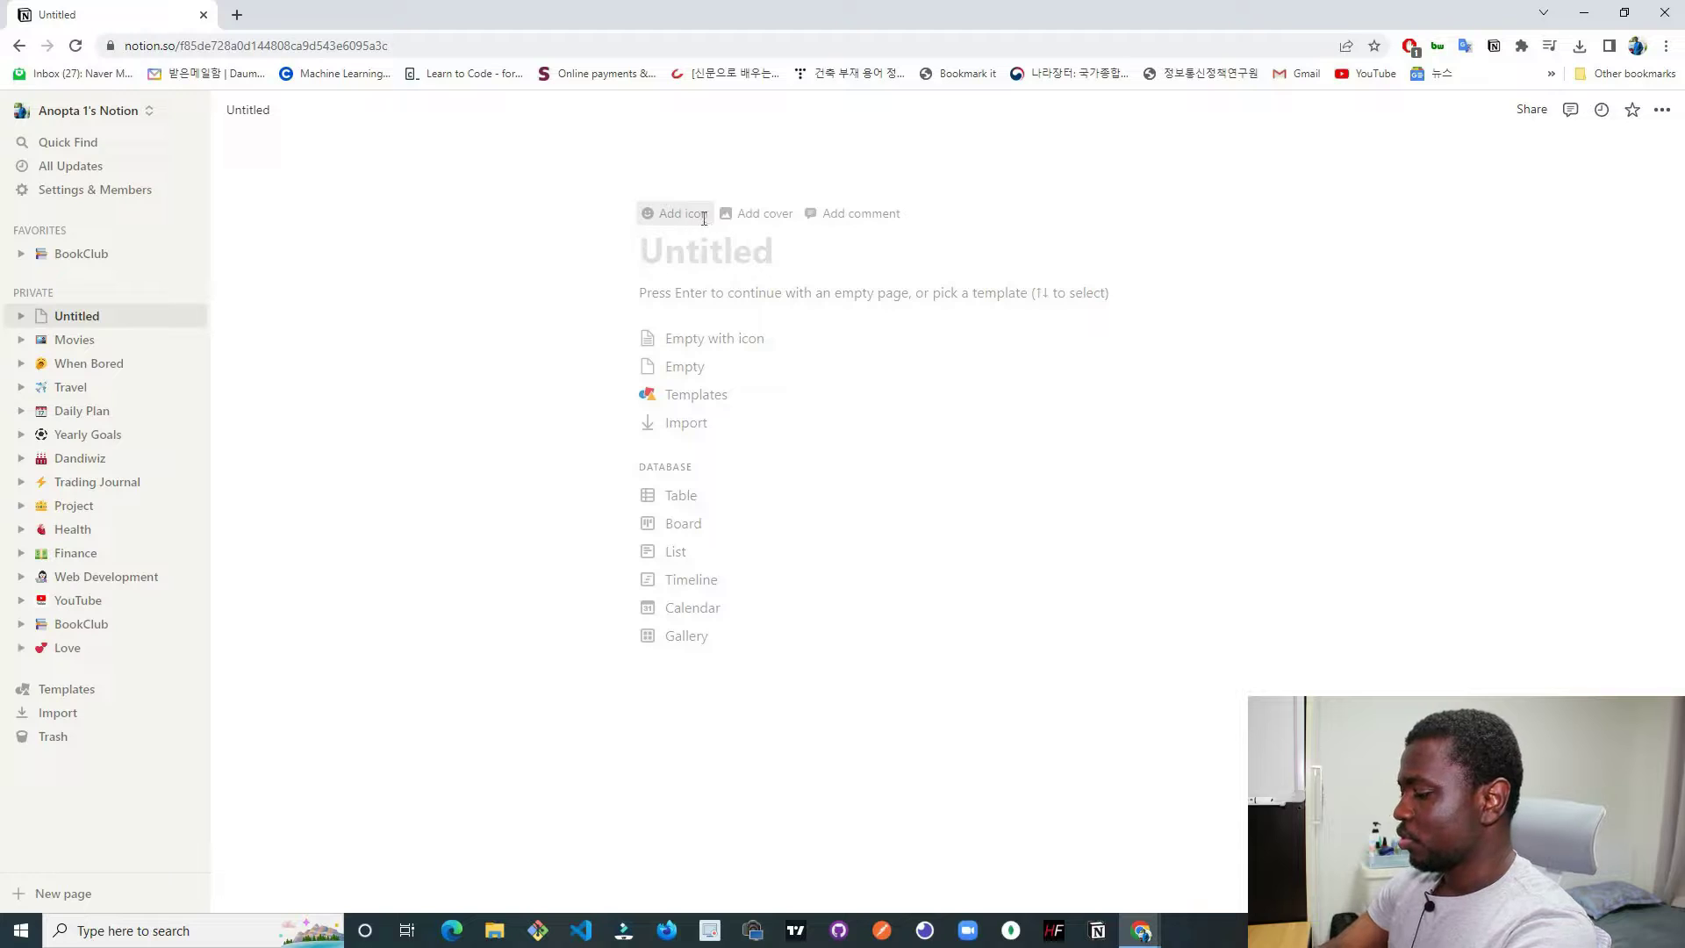
{"action": "type", "text": "Youtu"}
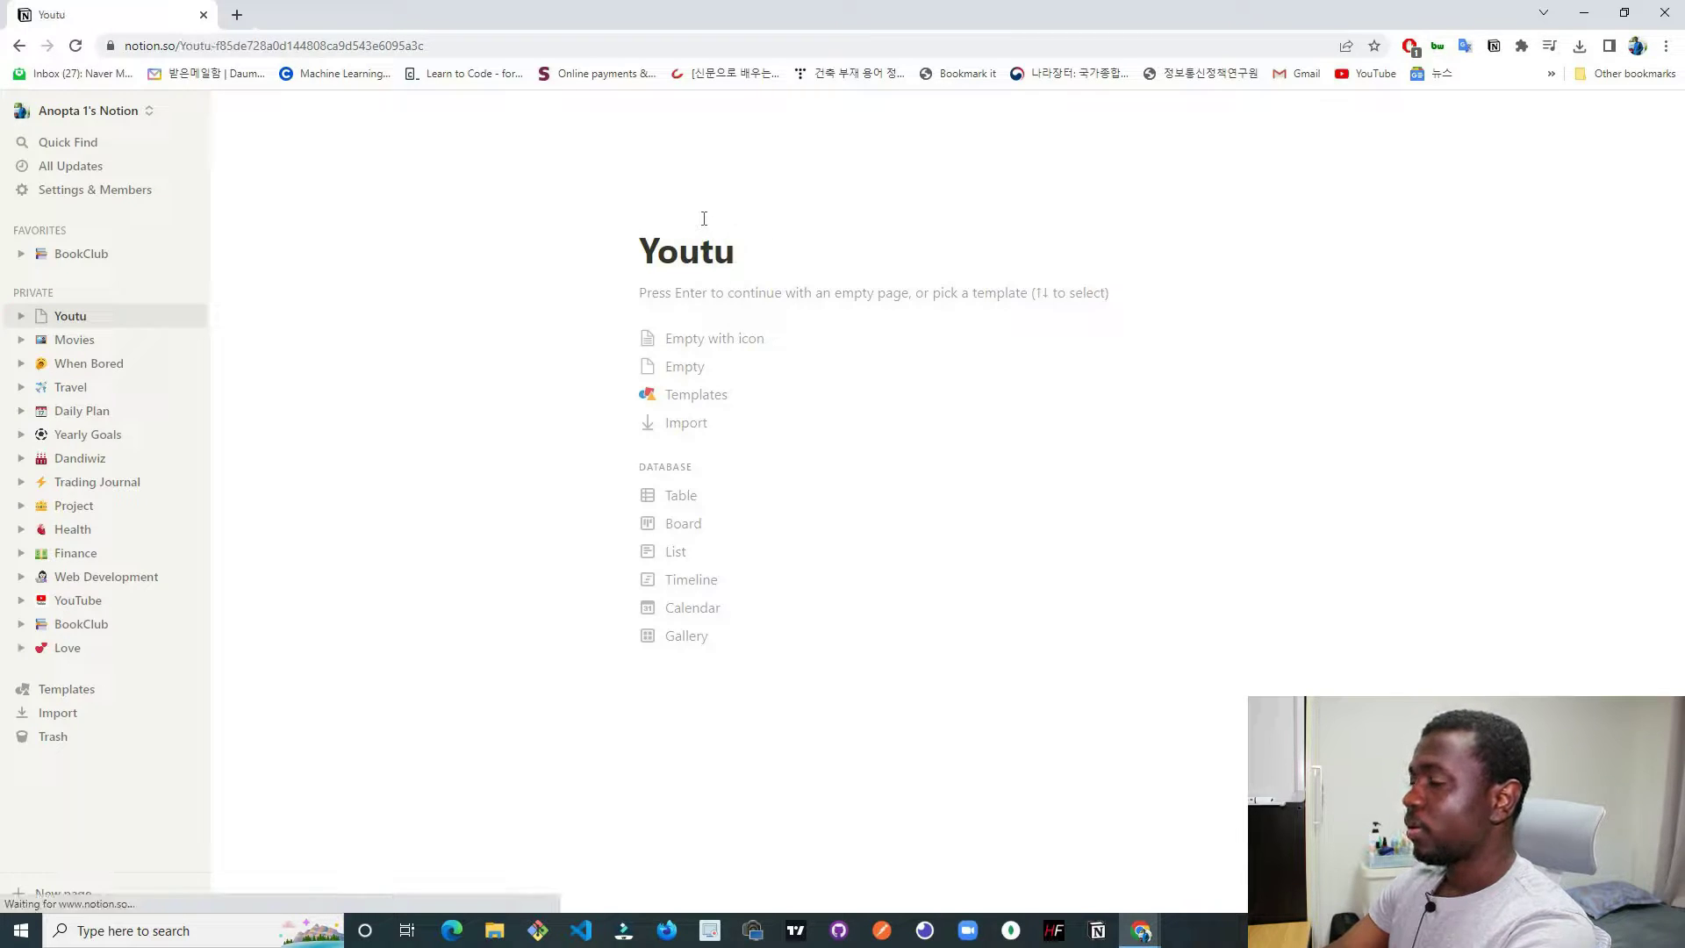
{"action": "type", "text": "be Boo"}
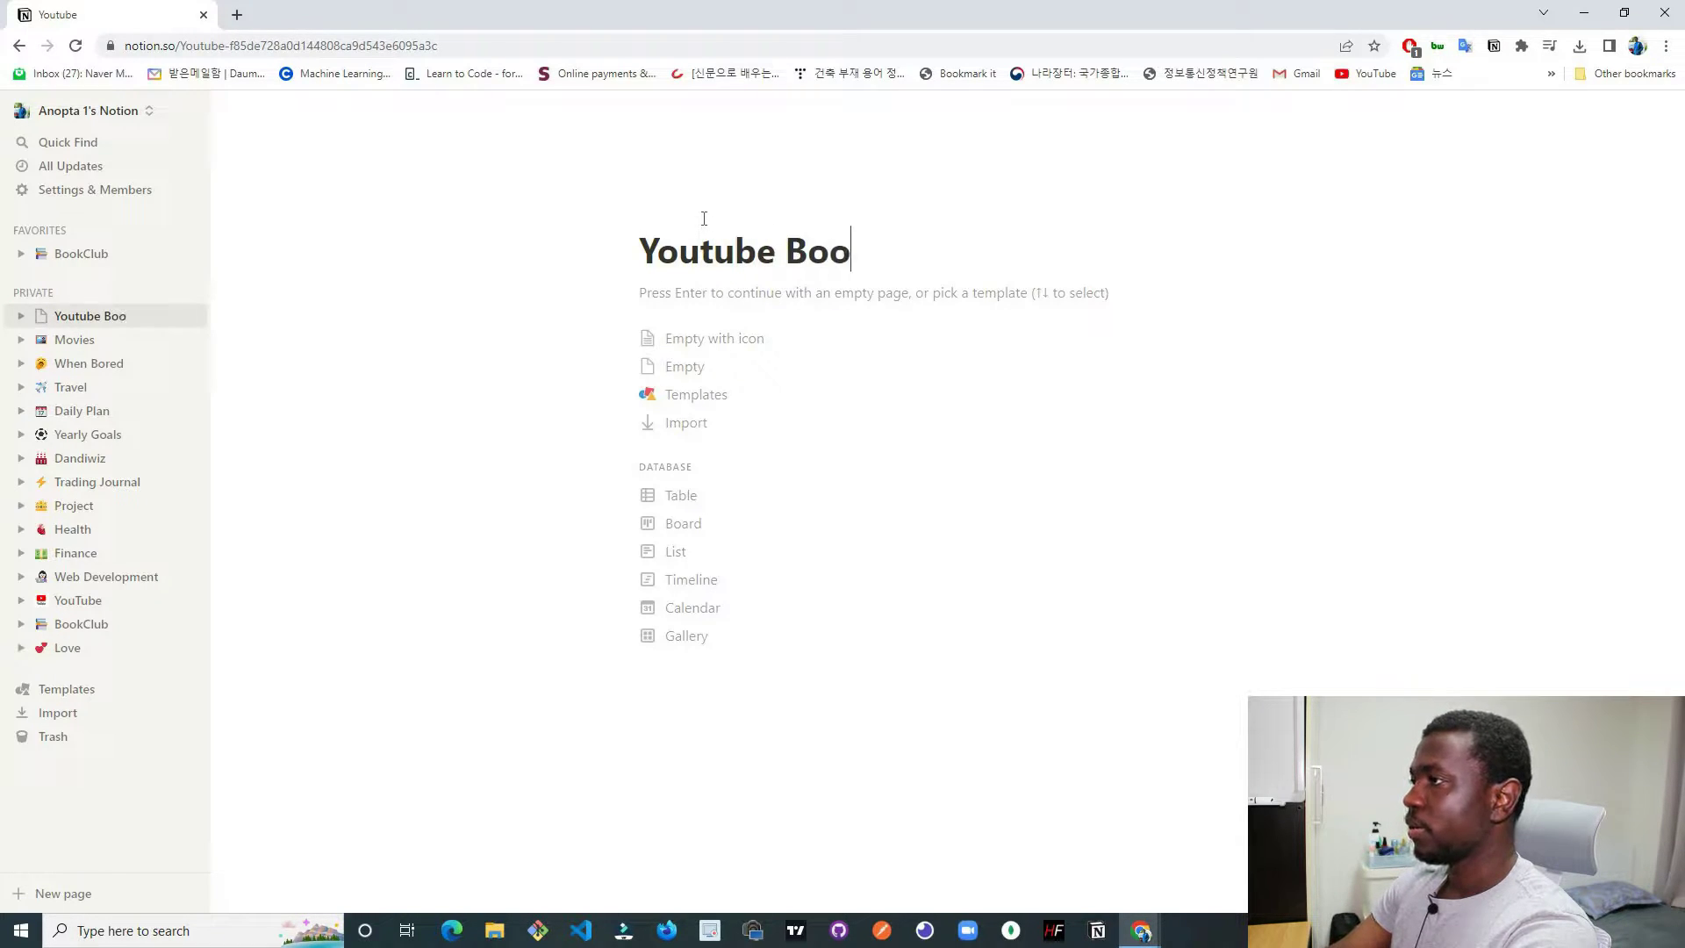
{"action": "type", "text": "kk"}
{"action": "key", "text": "BackSpace"}
{"action": "type", "text": "C"}
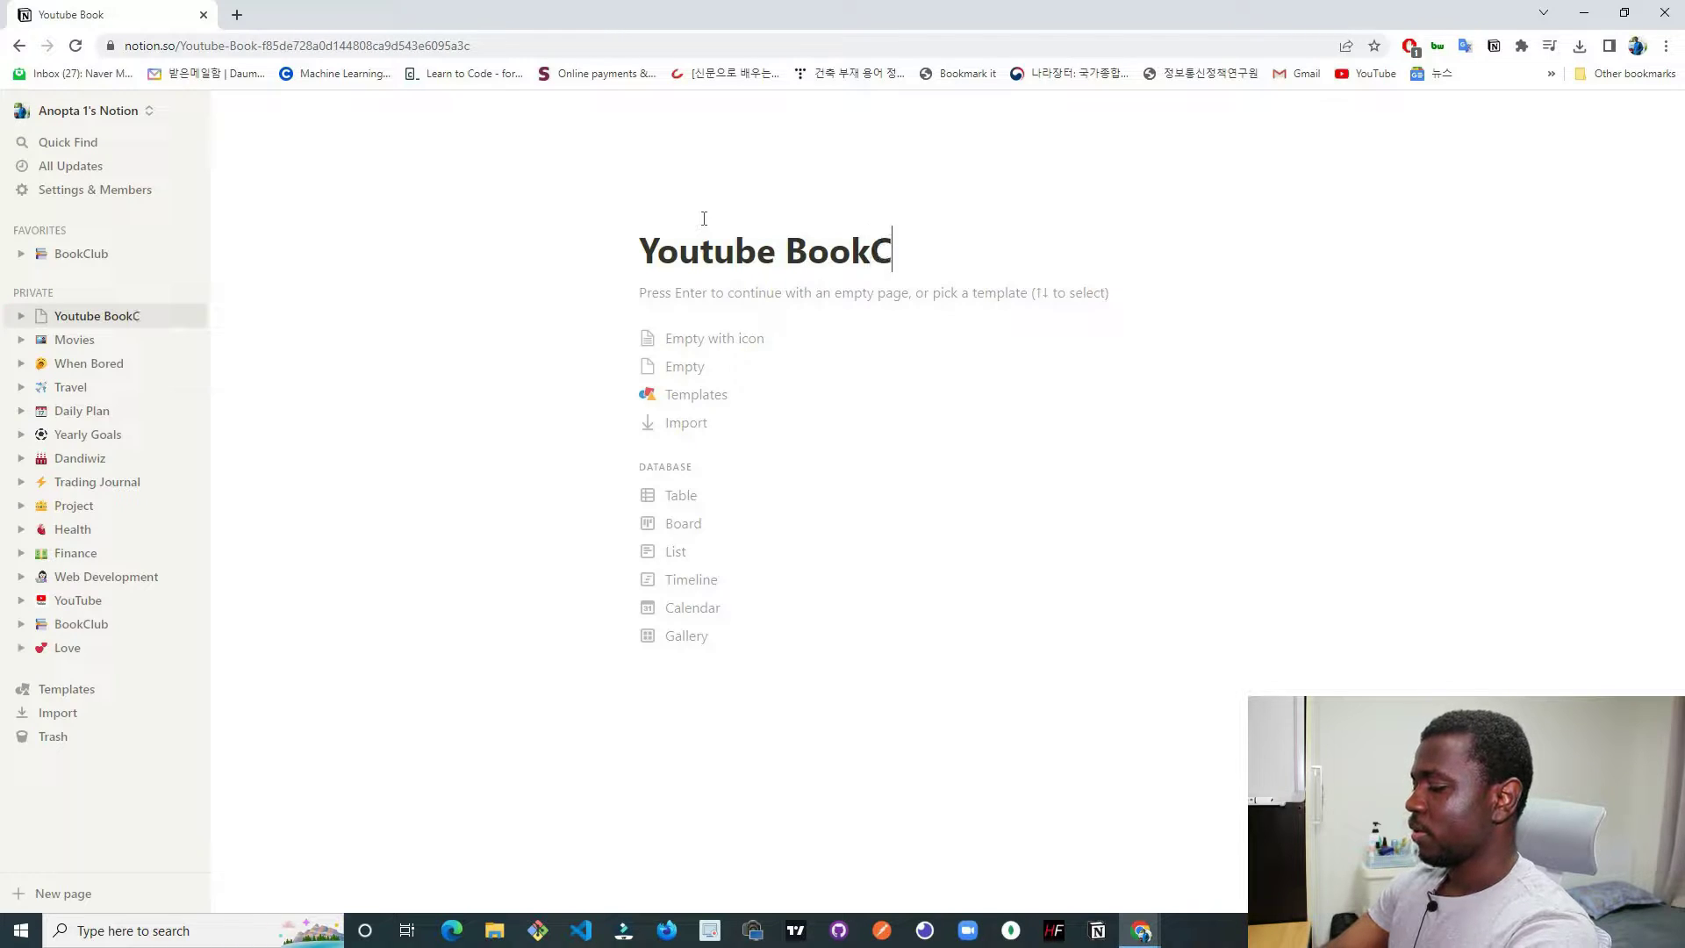
{"action": "type", "text": "lub"}
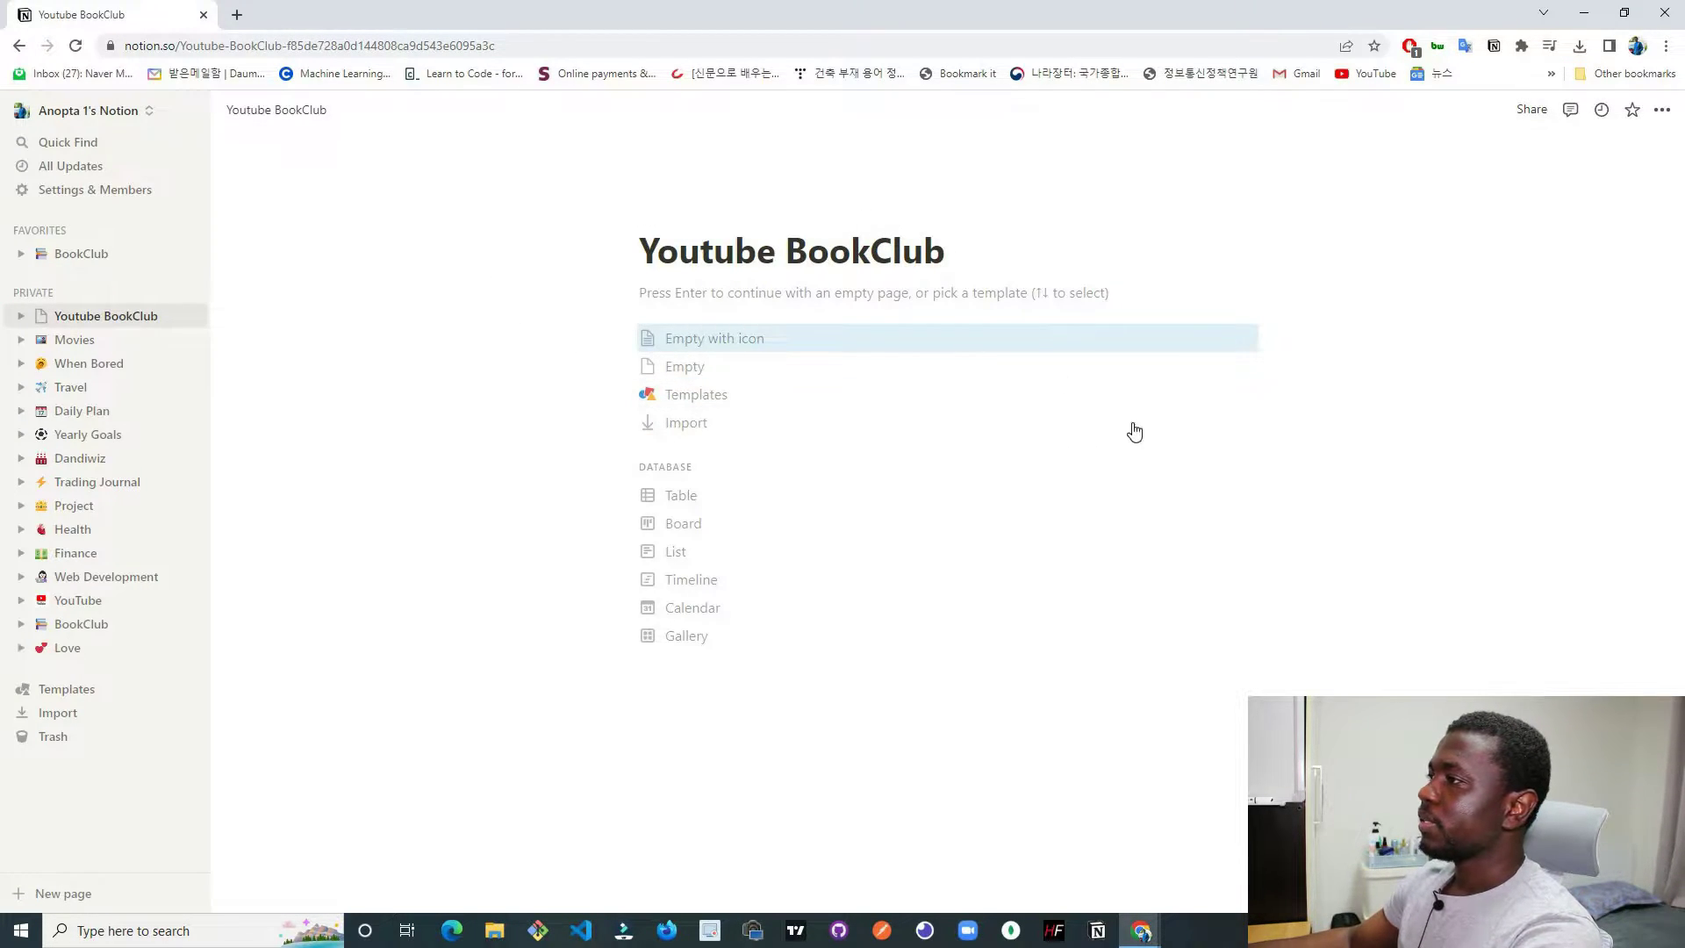
{"action": "left_click", "coordinate": [1140, 714]}
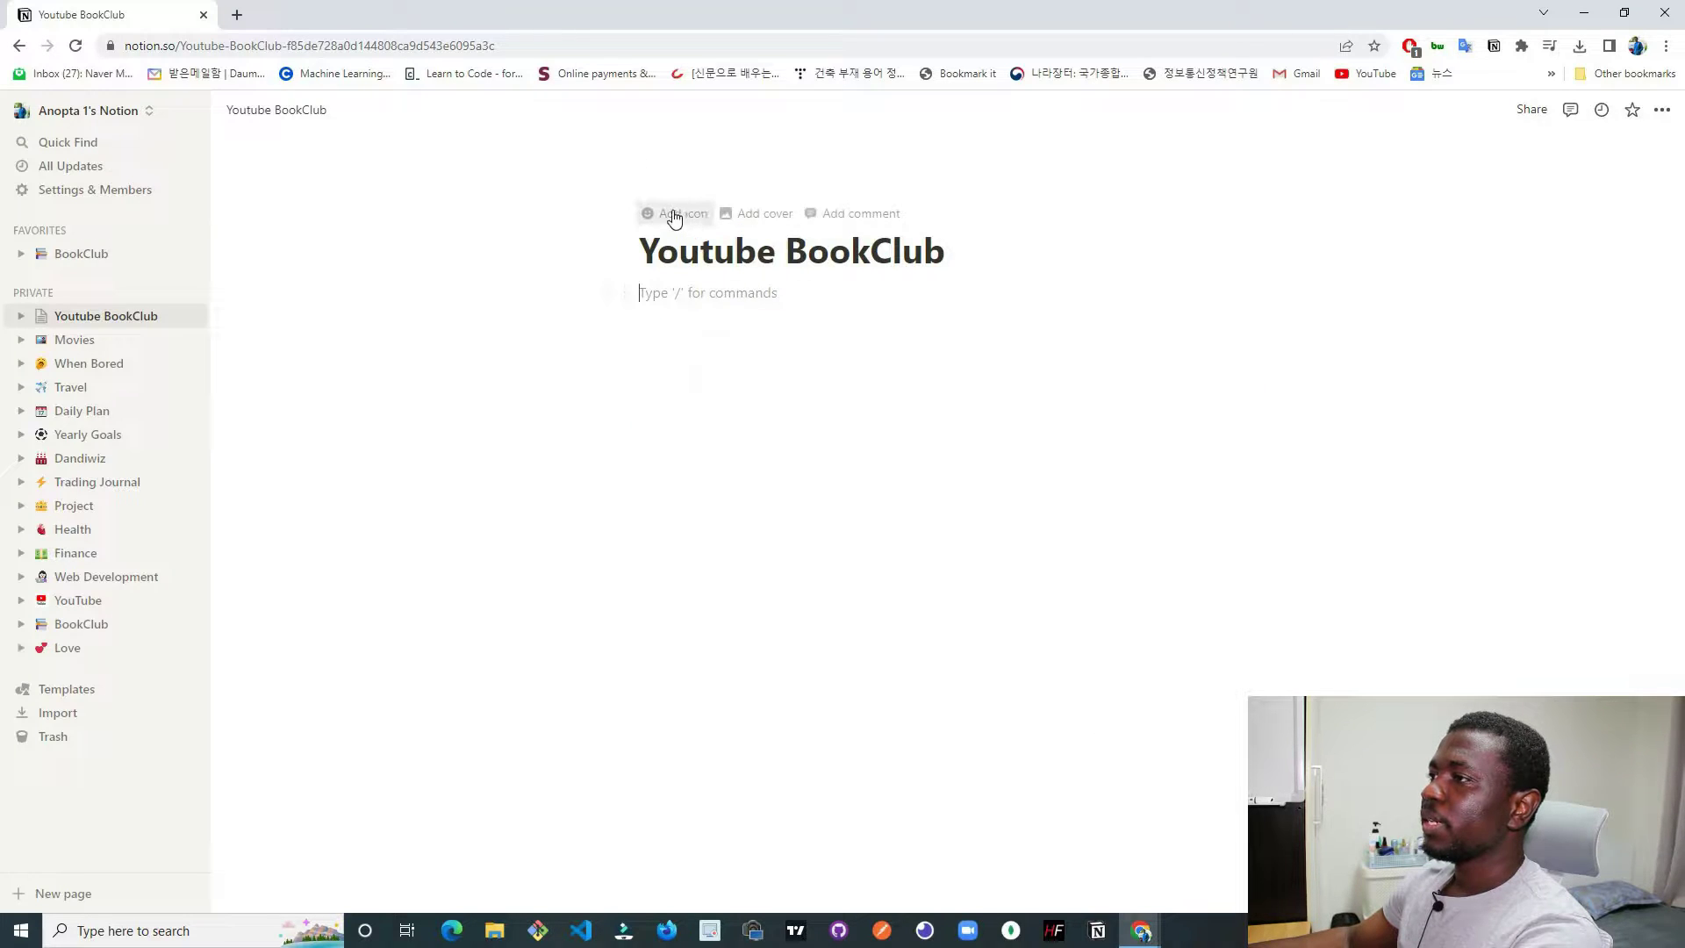
Add an icon to the Youtube BookClub page and set it to the stack-of-books emoji.
{"action": "left_click", "coordinate": [669, 215]}
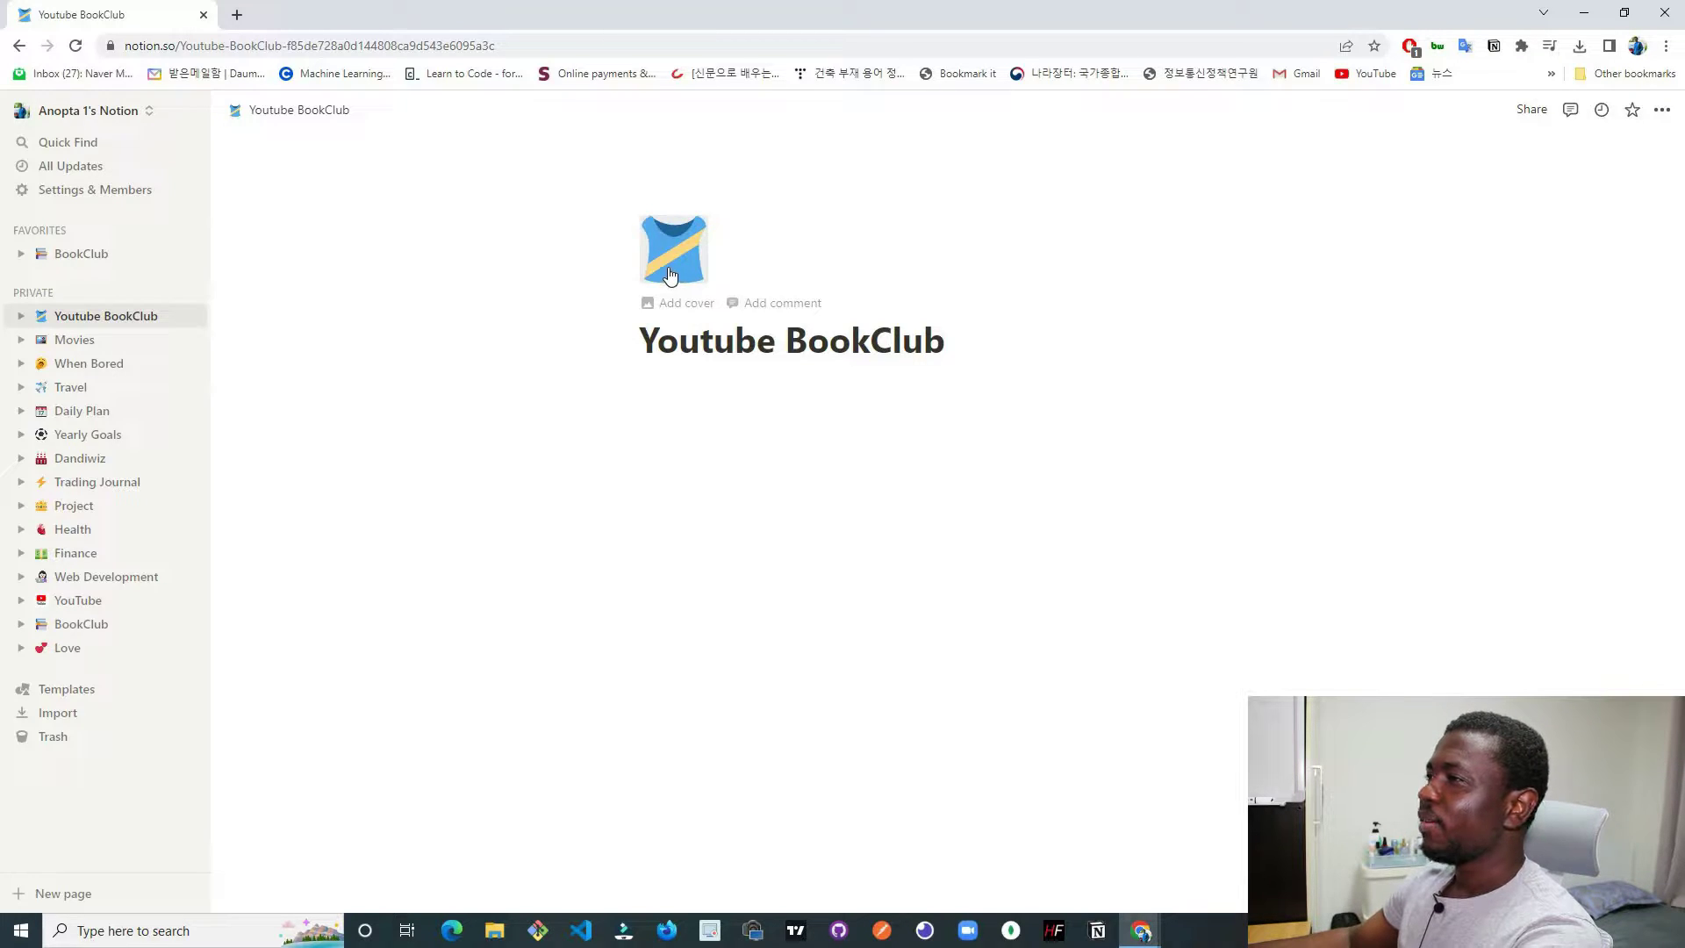
{"action": "left_click", "coordinate": [670, 275]}
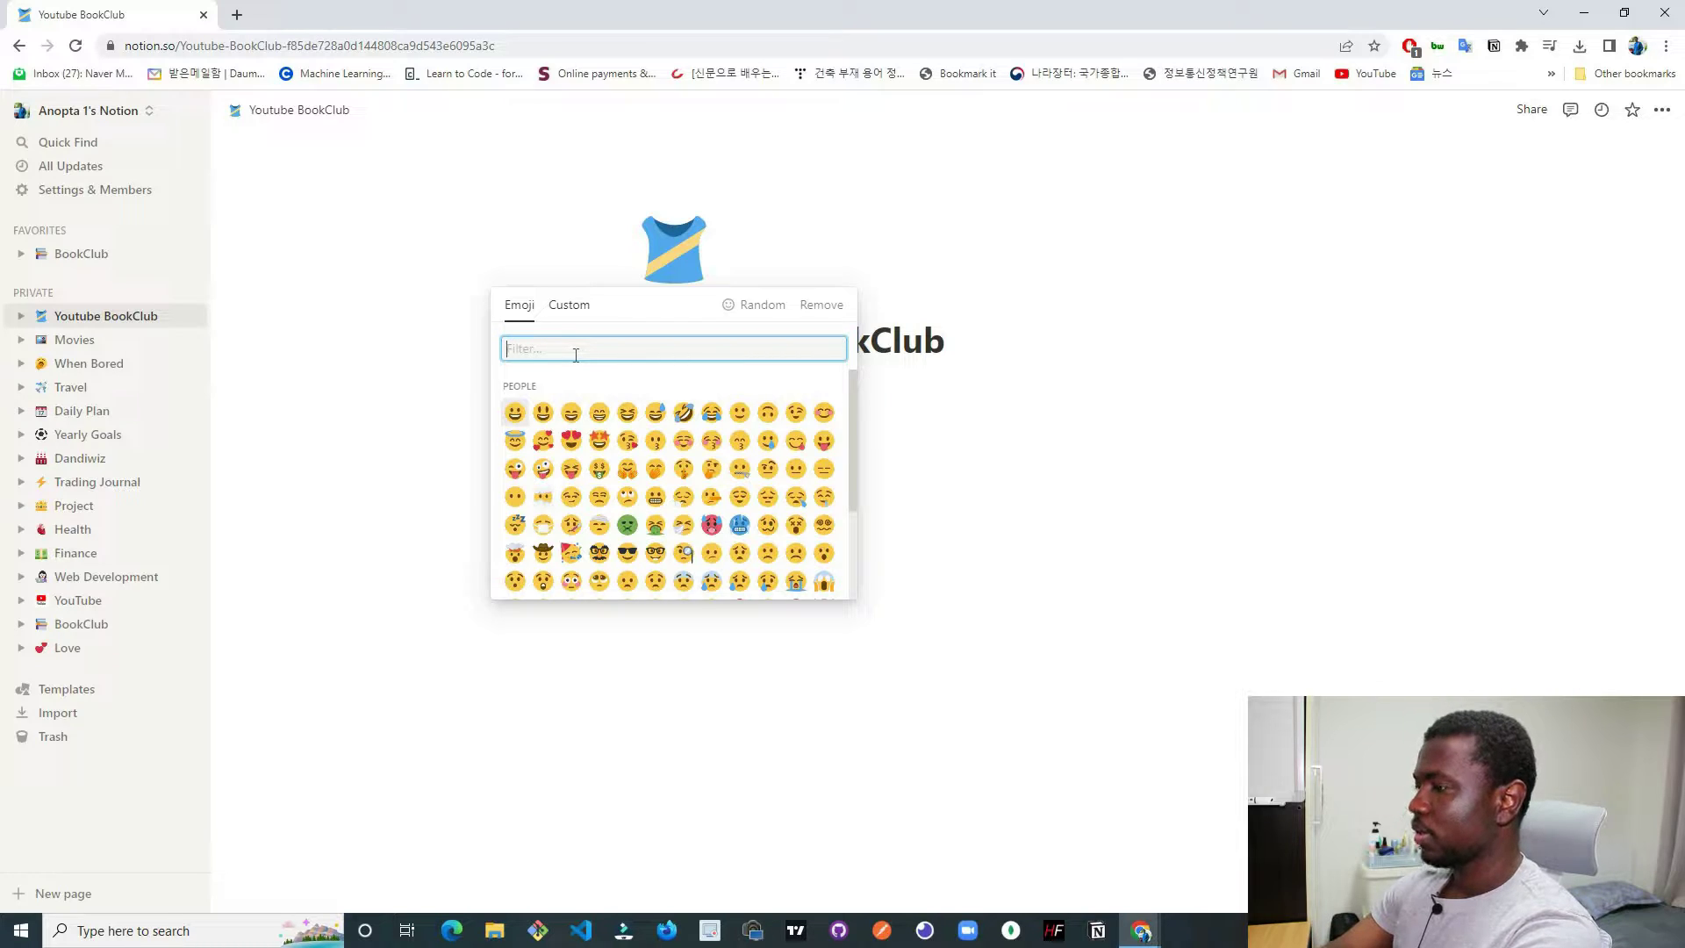
{"action": "type", "text": "book"}
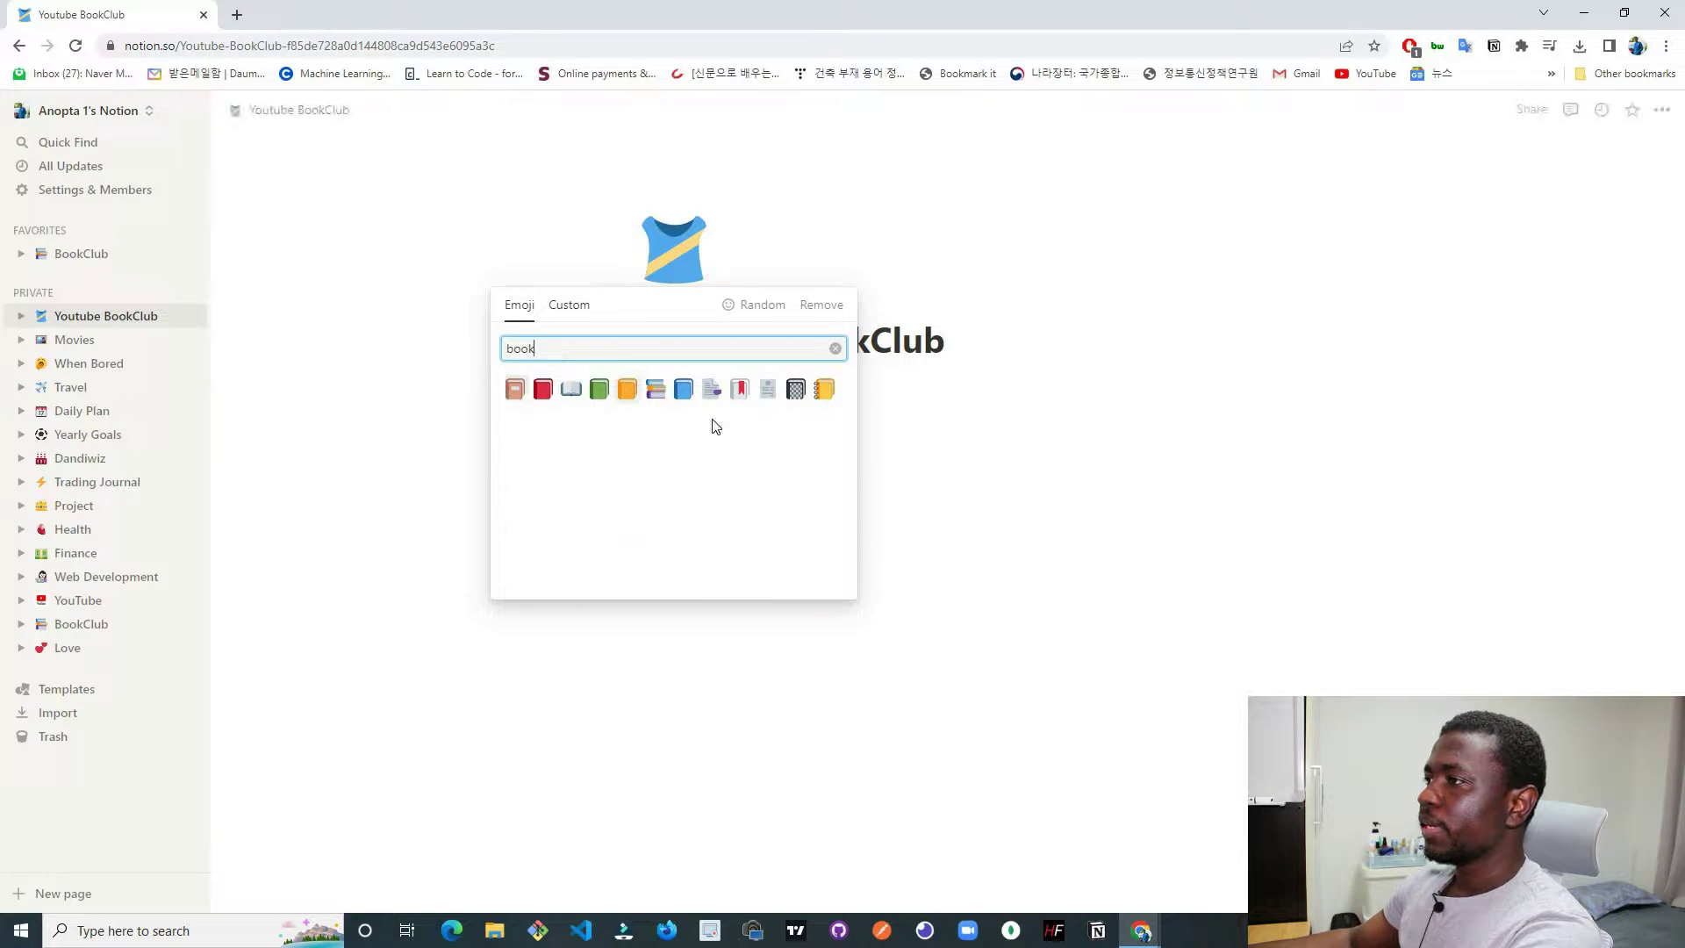
{"action": "left_click", "coordinate": [660, 393]}
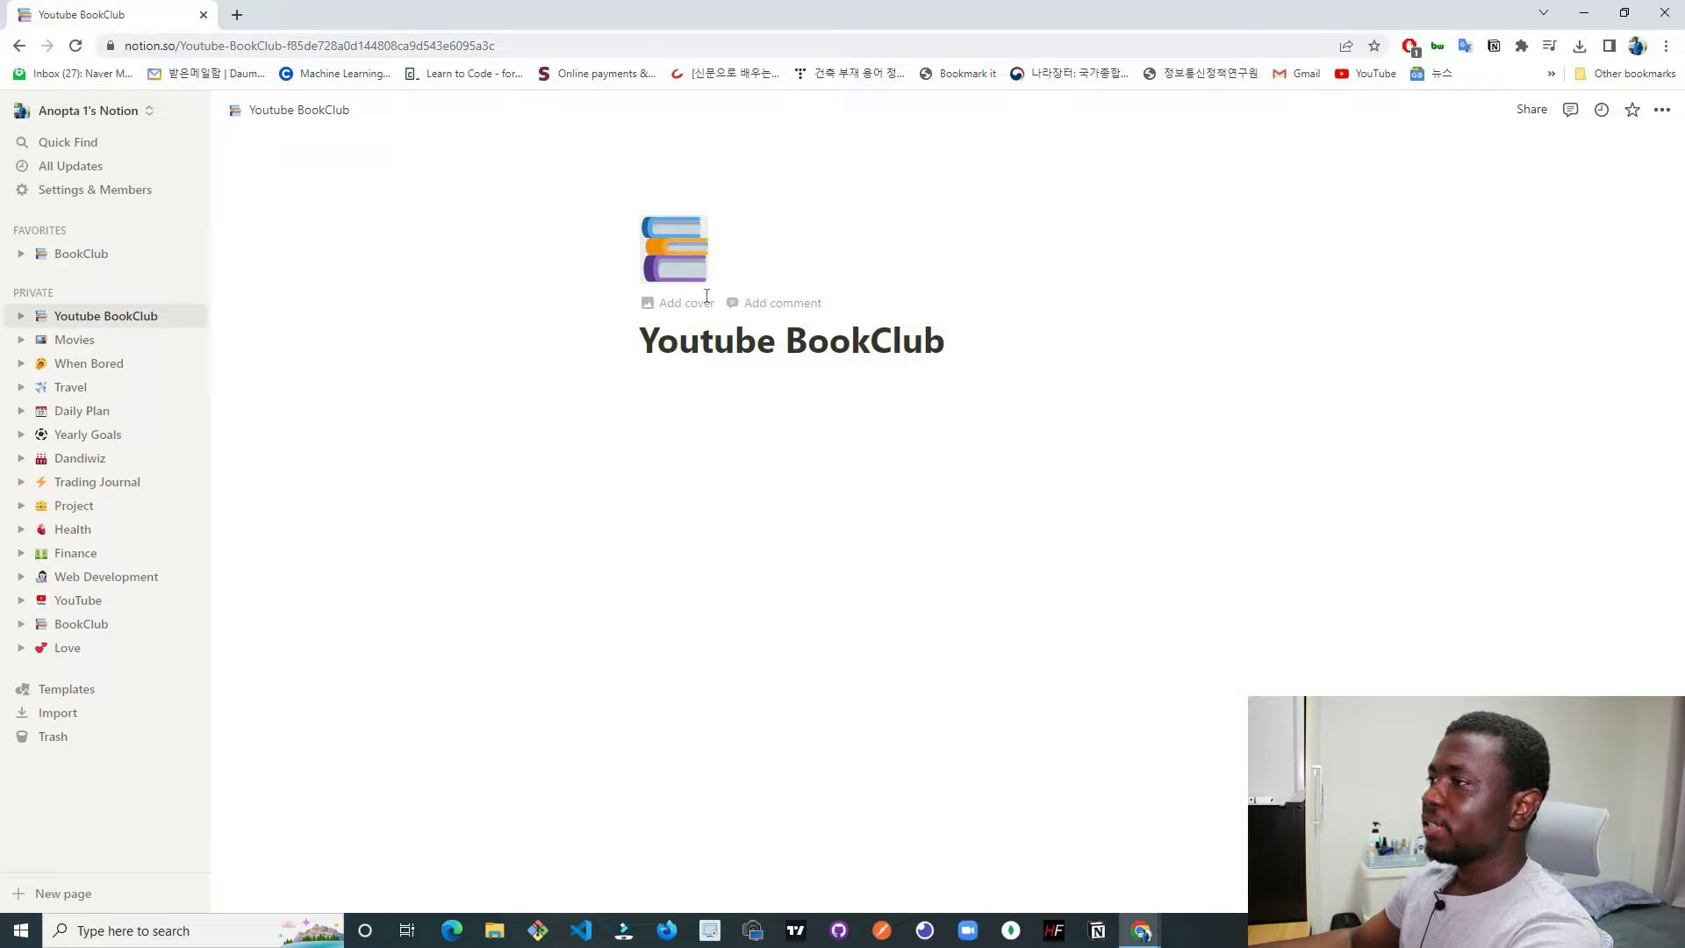
Add a cover to the Youtube BookClub page and browse Unsplash for replacement images matching "books".
{"action": "left_click", "coordinate": [673, 309]}
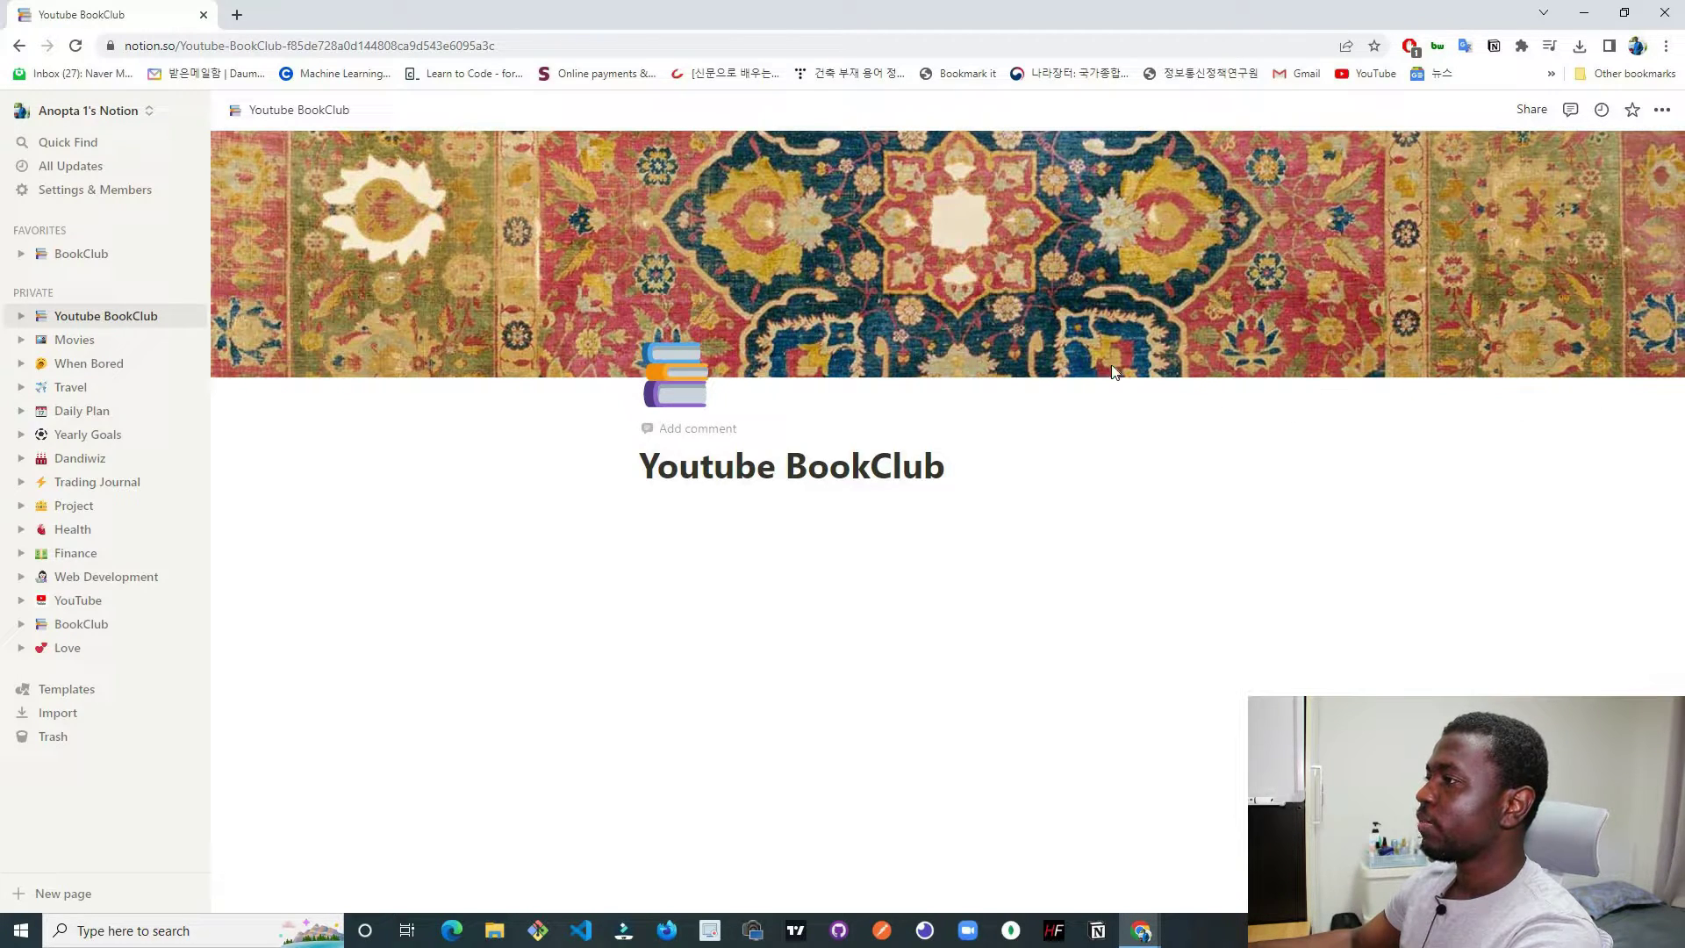
{"action": "left_click", "coordinate": [1130, 360]}
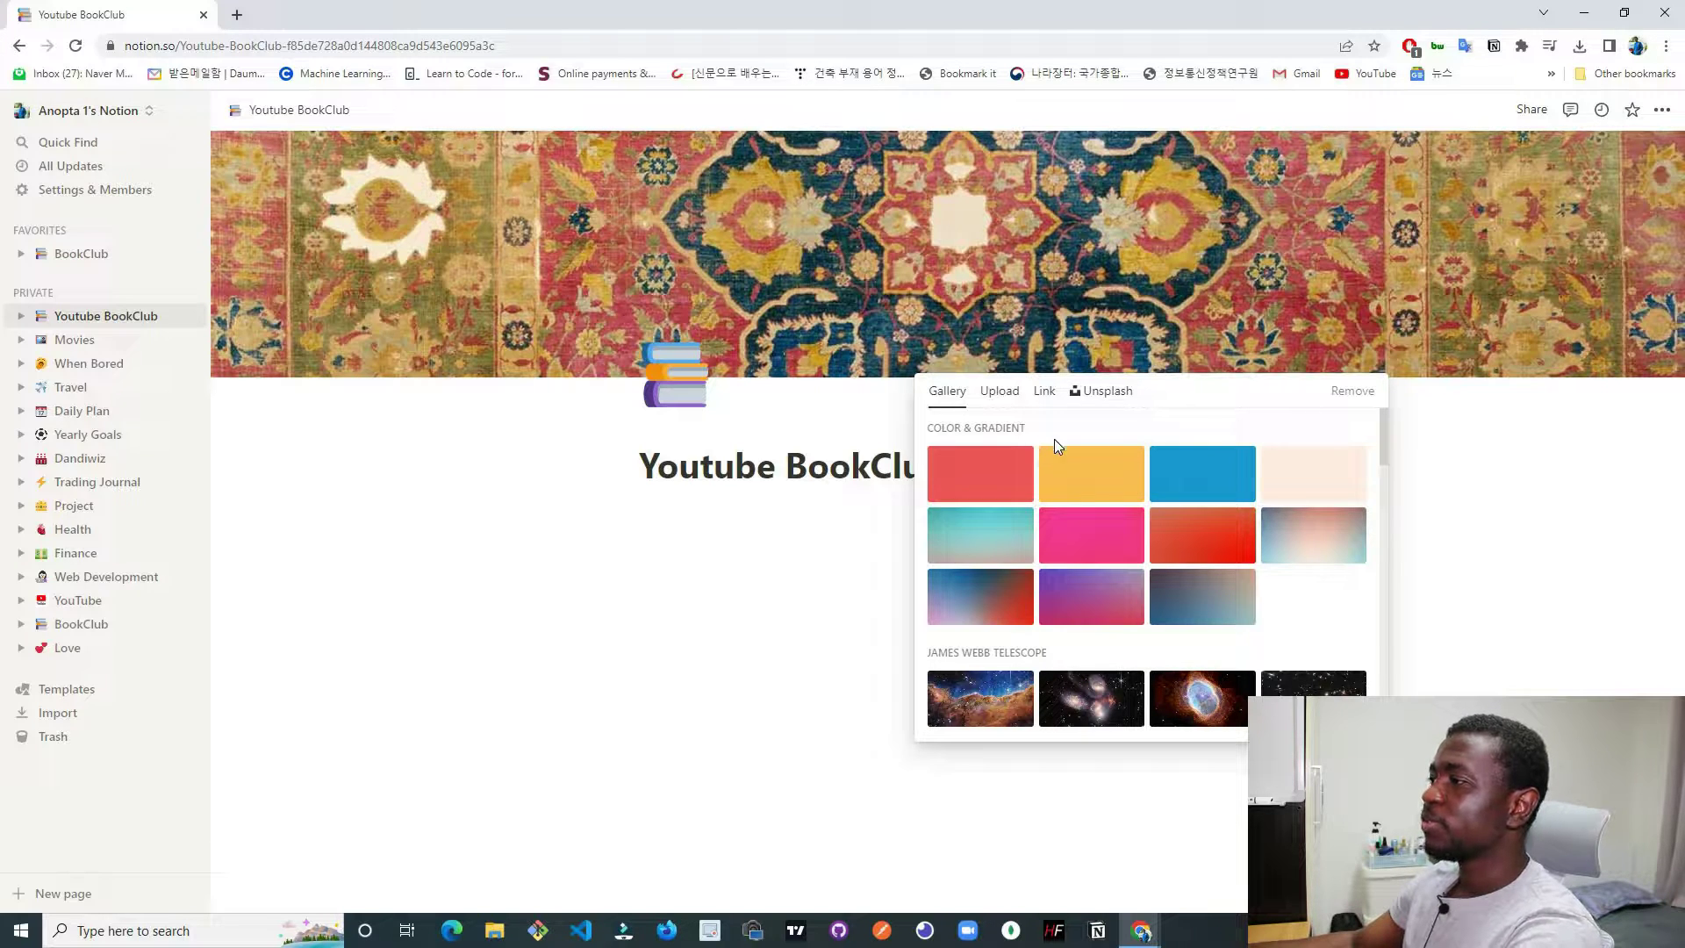
{"action": "left_click", "coordinate": [1109, 397]}
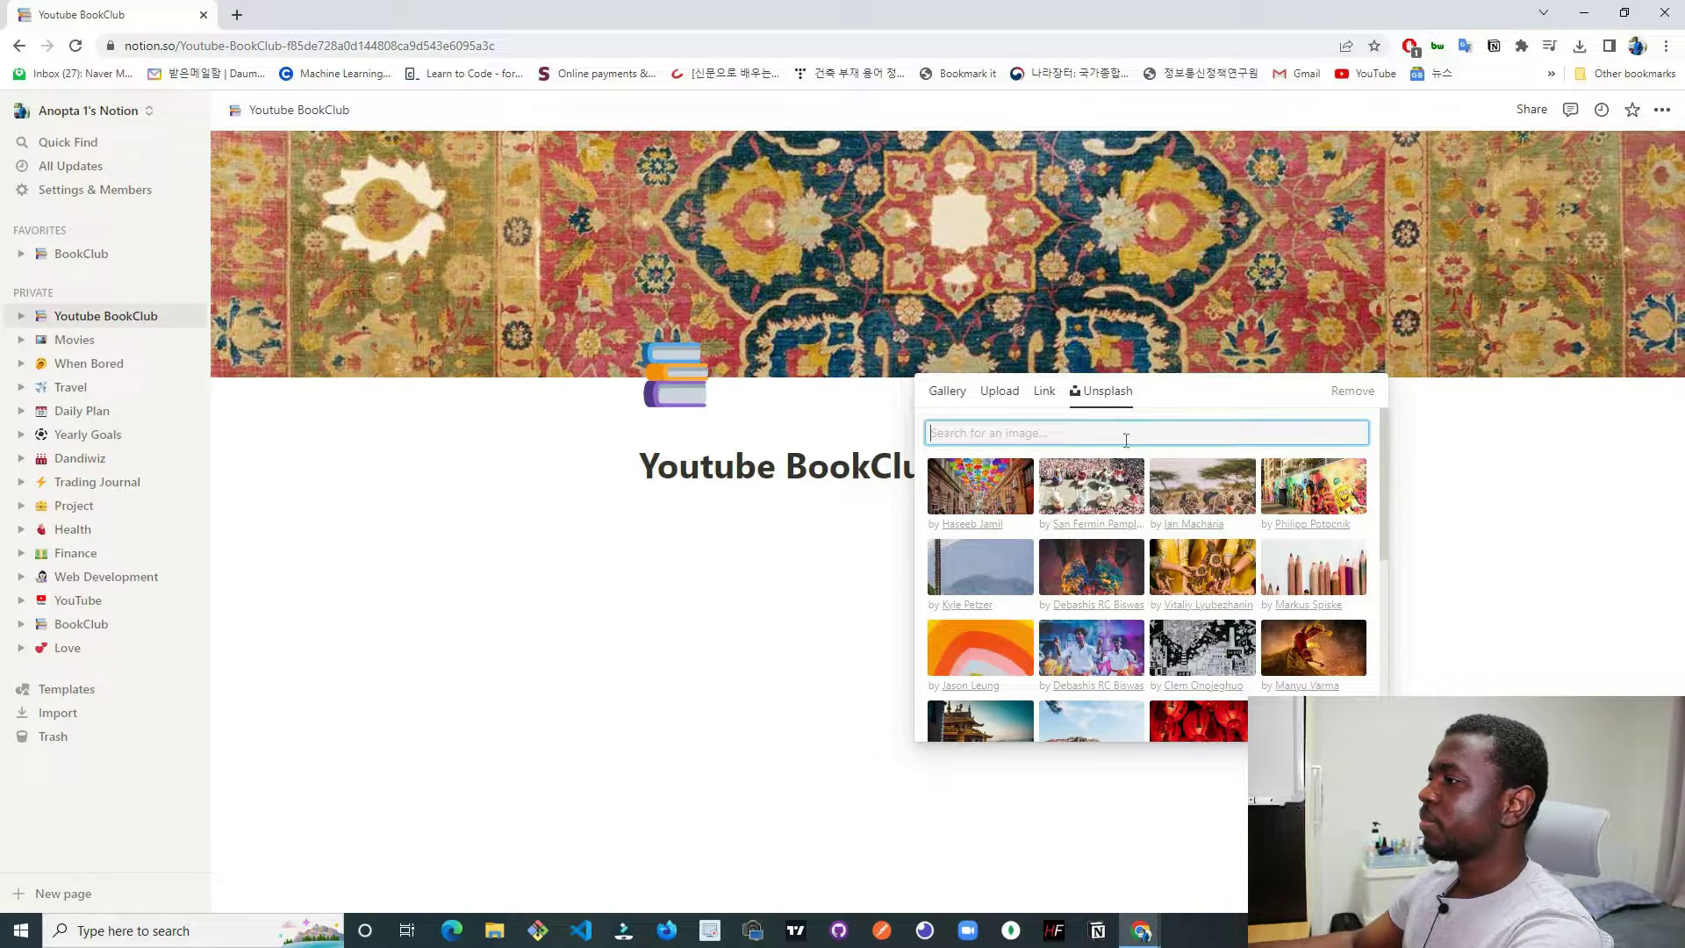
{"action": "scroll", "coordinate": [1081, 553], "scroll_direction": "down", "scroll_amount": 5}
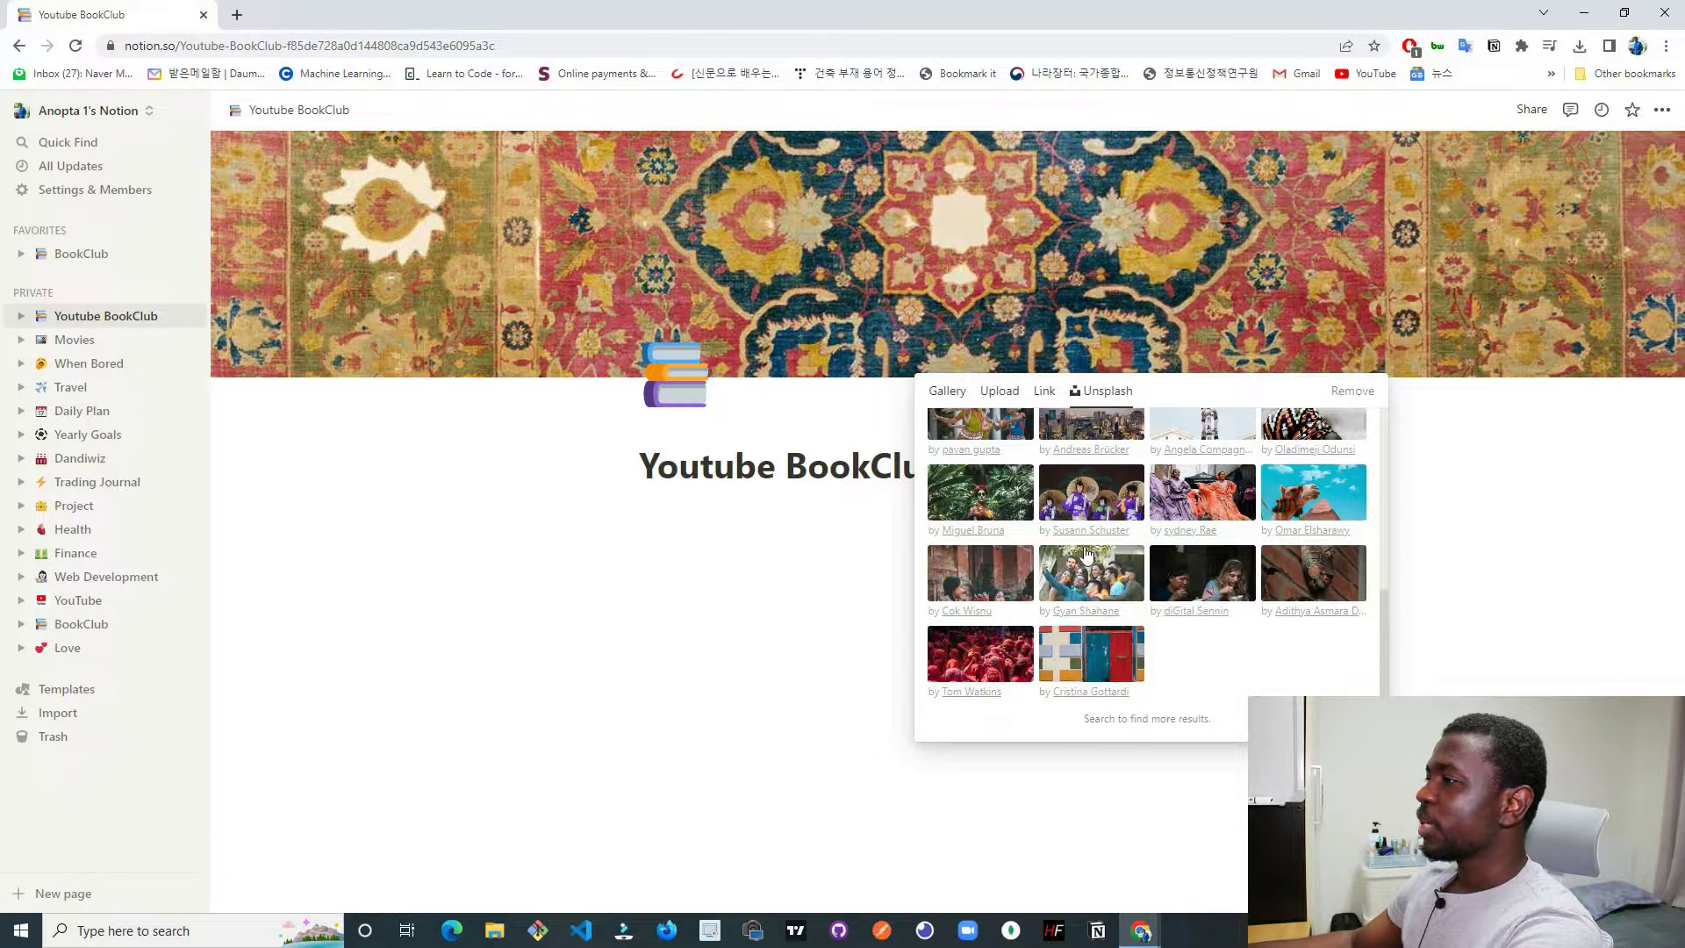
{"action": "scroll", "coordinate": [1087, 553], "scroll_direction": "up", "scroll_amount": 5}
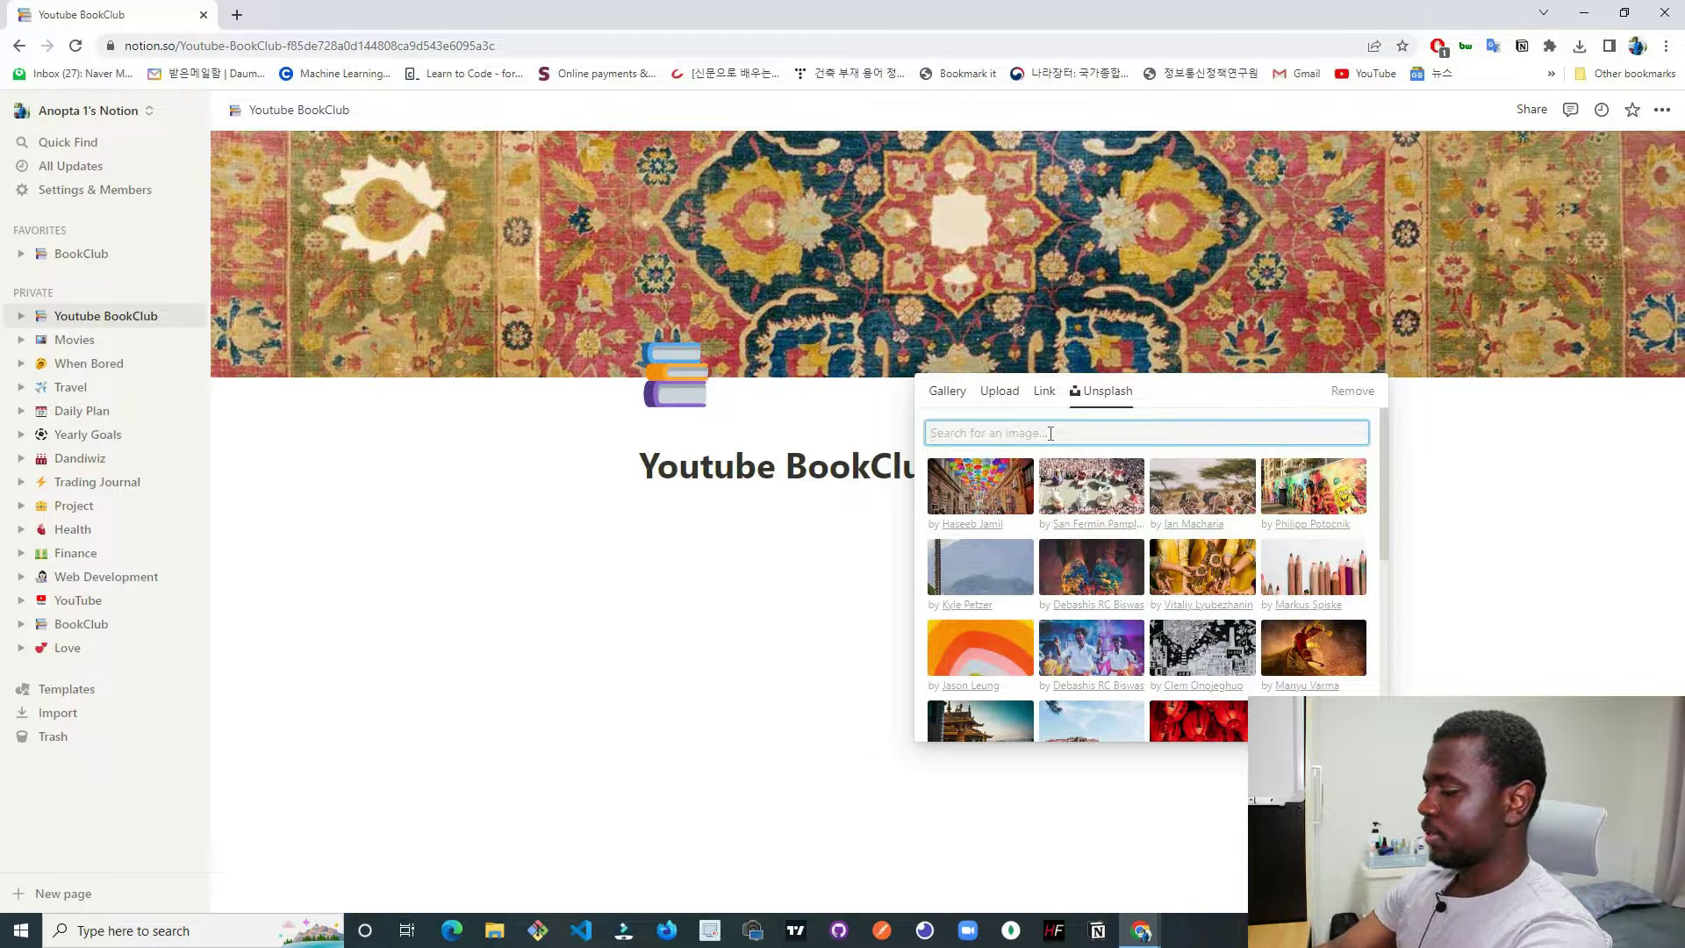
{"action": "type", "text": "books"}
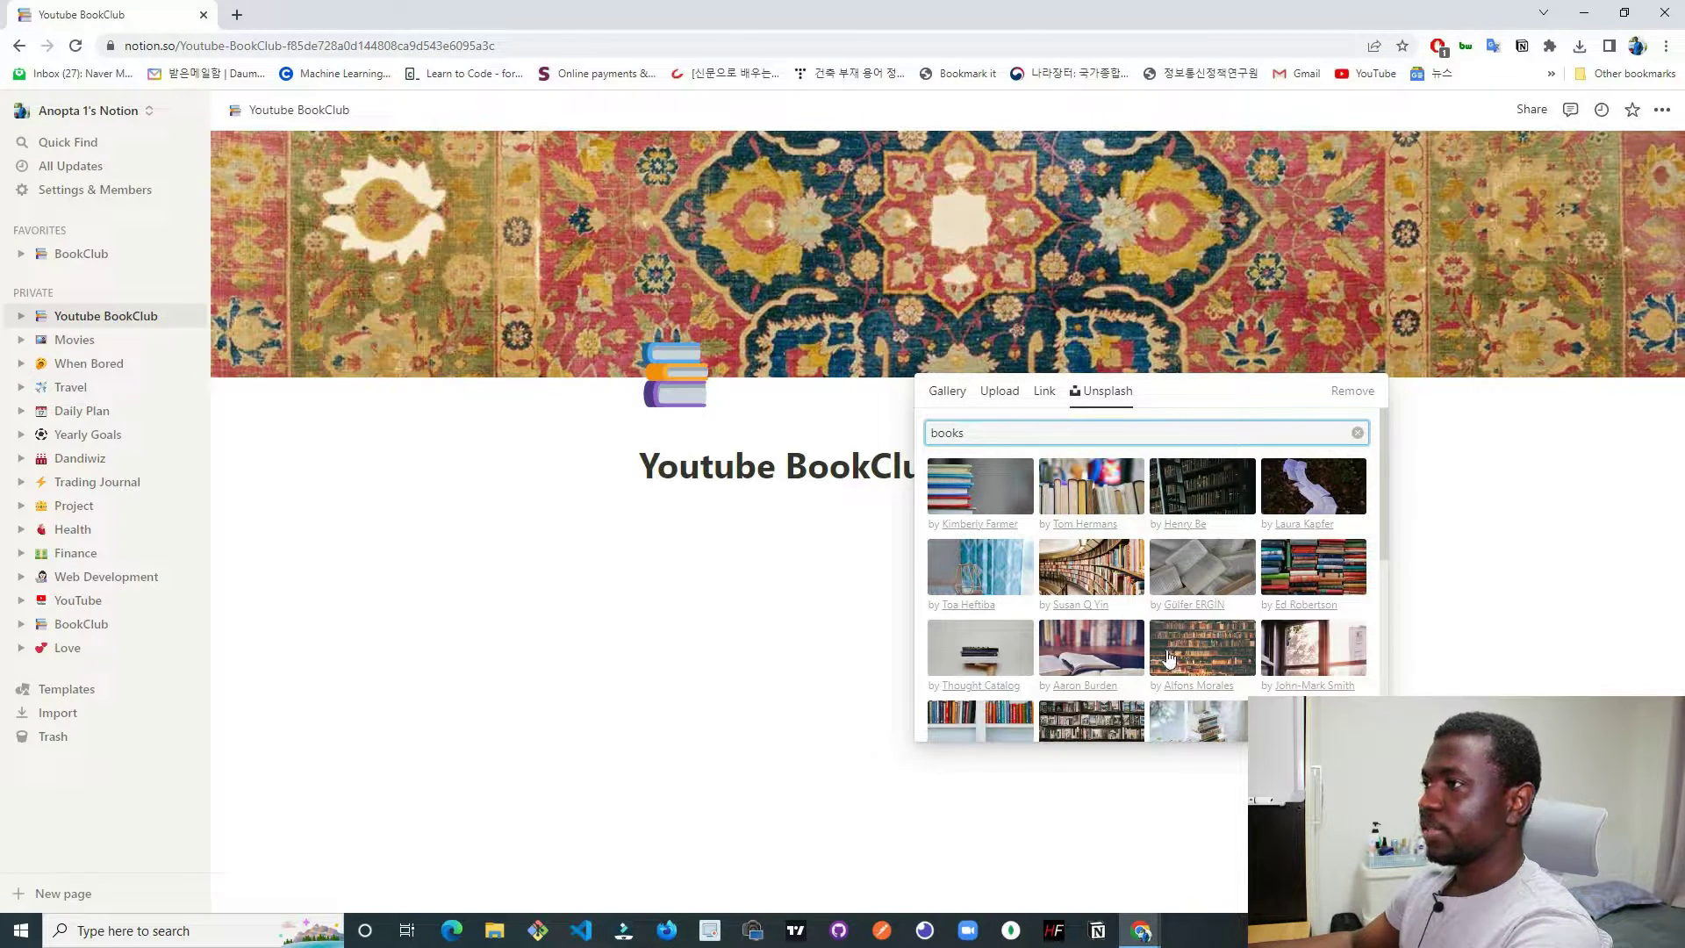
{"action": "scroll", "coordinate": [1176, 590], "scroll_direction": "down", "scroll_amount": 3}
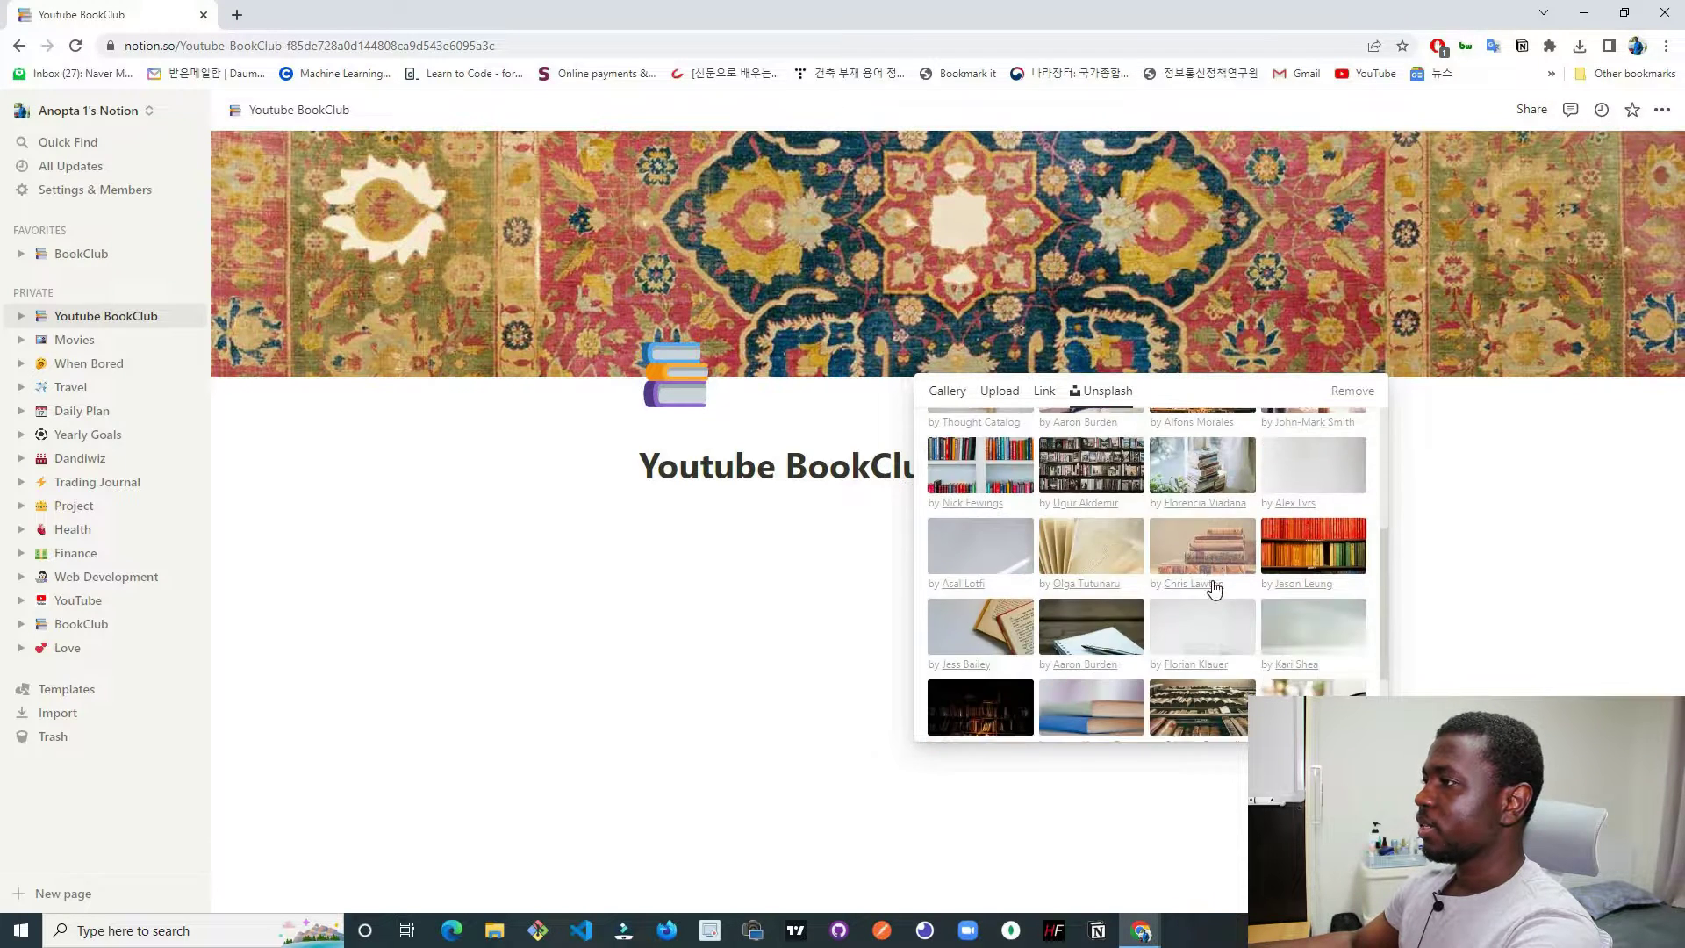
{"action": "scroll", "coordinate": [1165, 562], "scroll_direction": "down", "scroll_amount": 2}
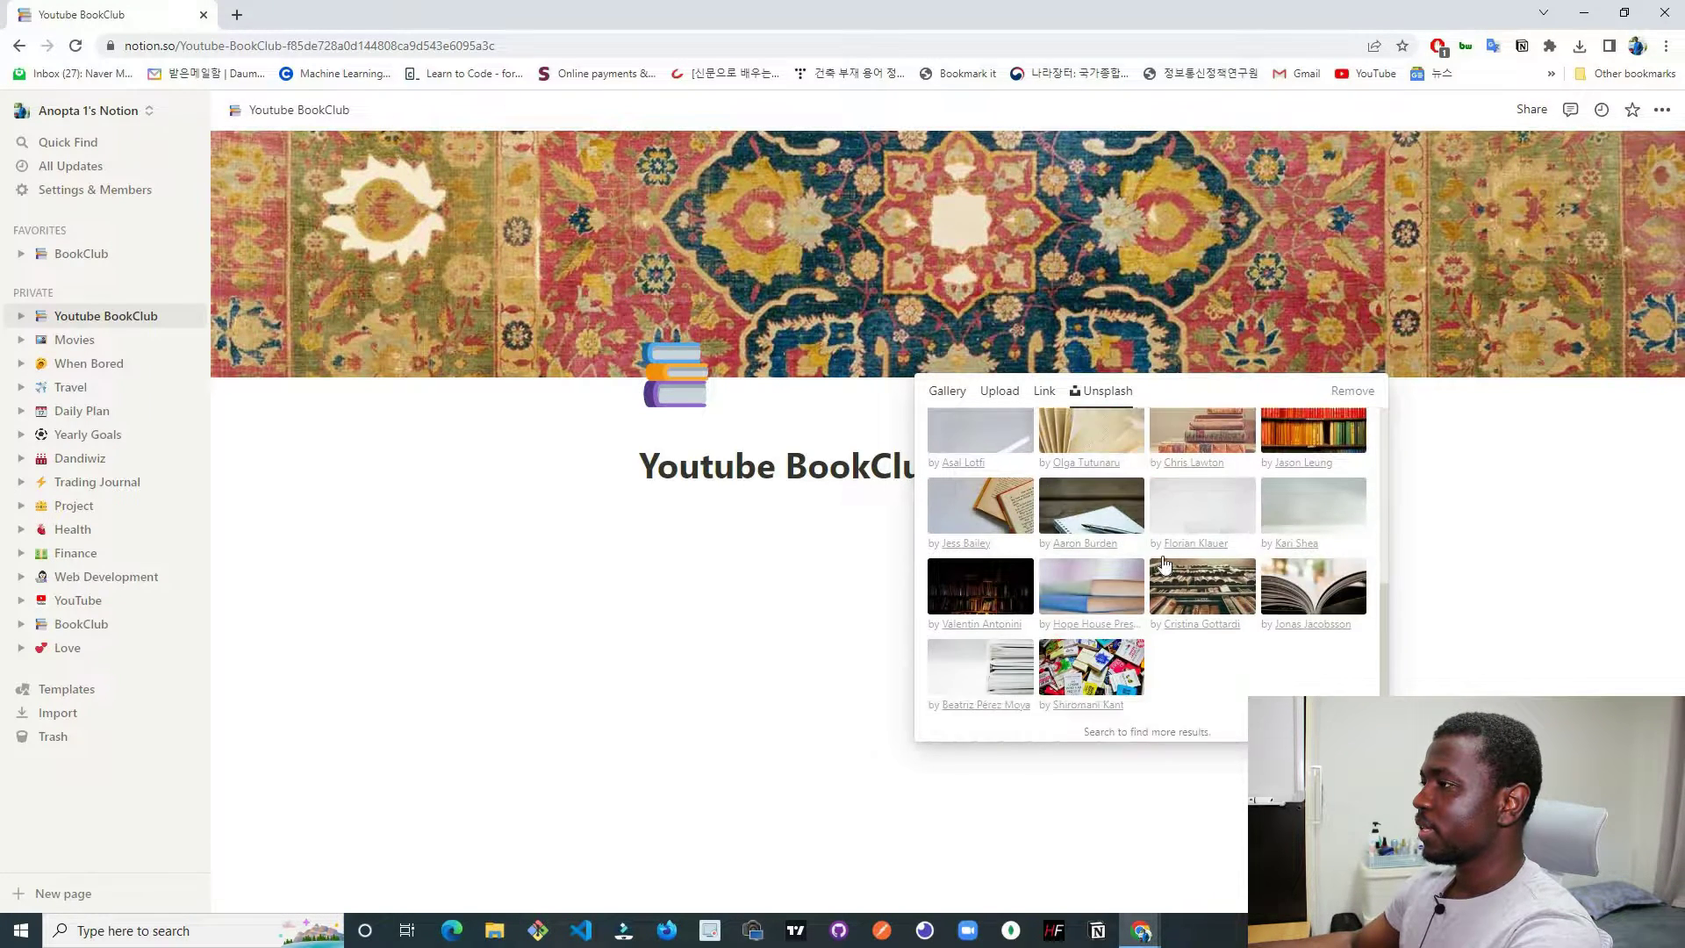
{"action": "scroll", "coordinate": [1164, 563], "scroll_direction": "down", "scroll_amount": 1}
{"action": "scroll", "coordinate": [1174, 572], "scroll_direction": "up", "scroll_amount": 5}
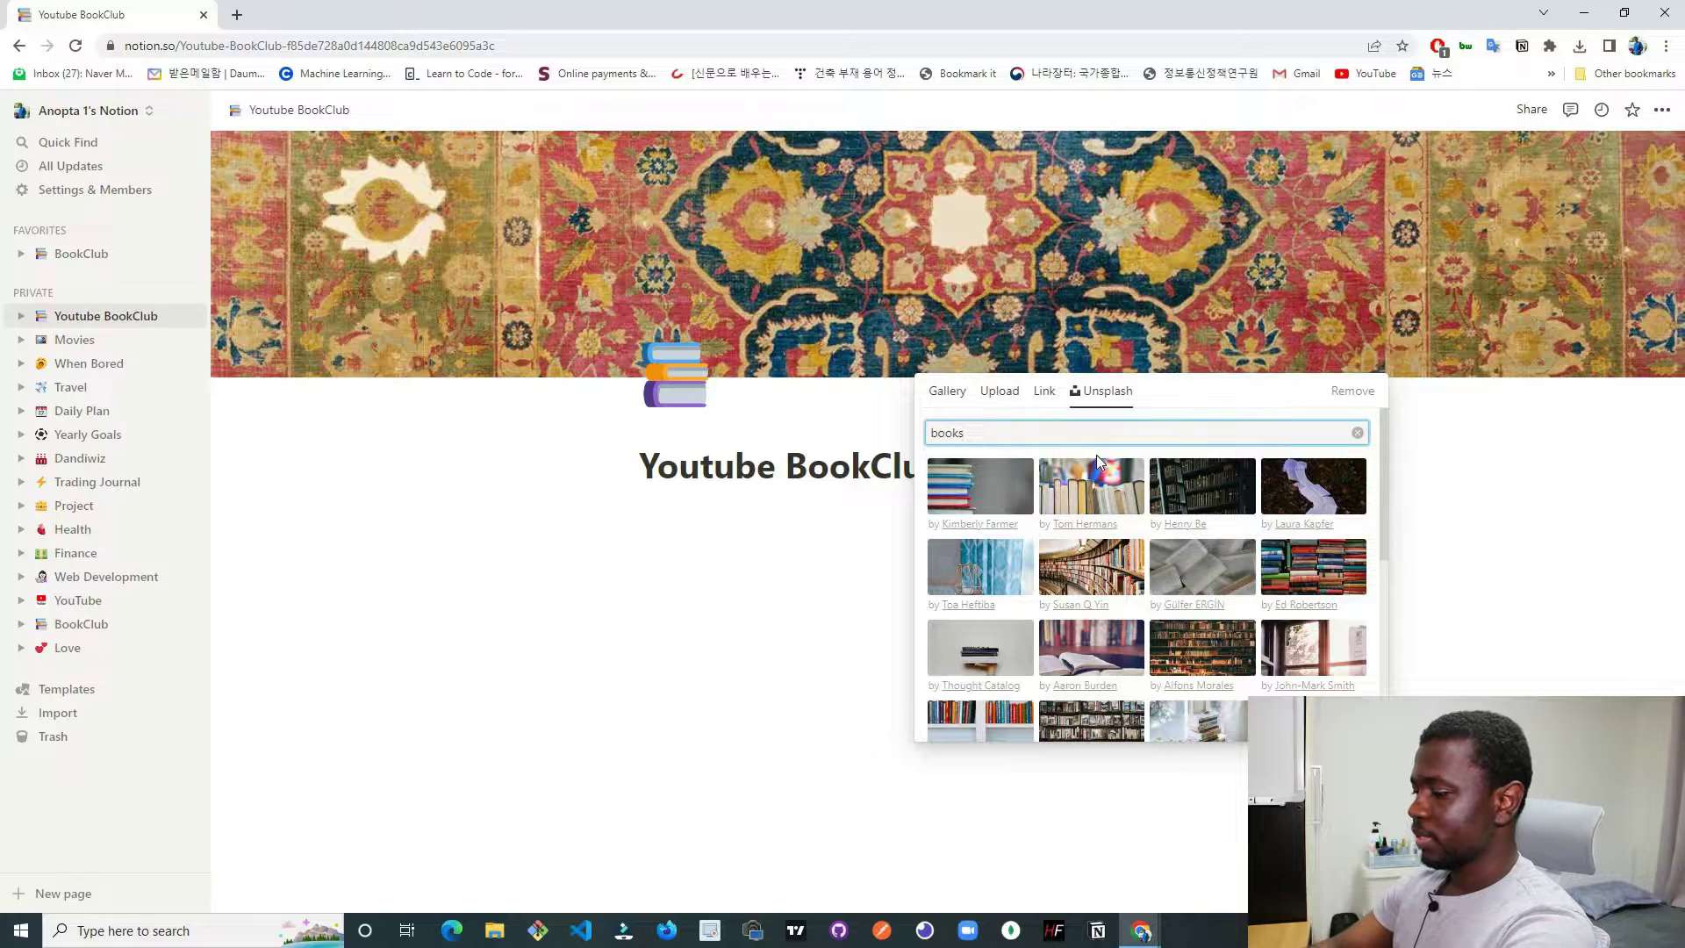
Search Unsplash for "bookshelf" and set the photo of orange and yellow book spines as the page cover.
{"action": "type", "text": "helf"}
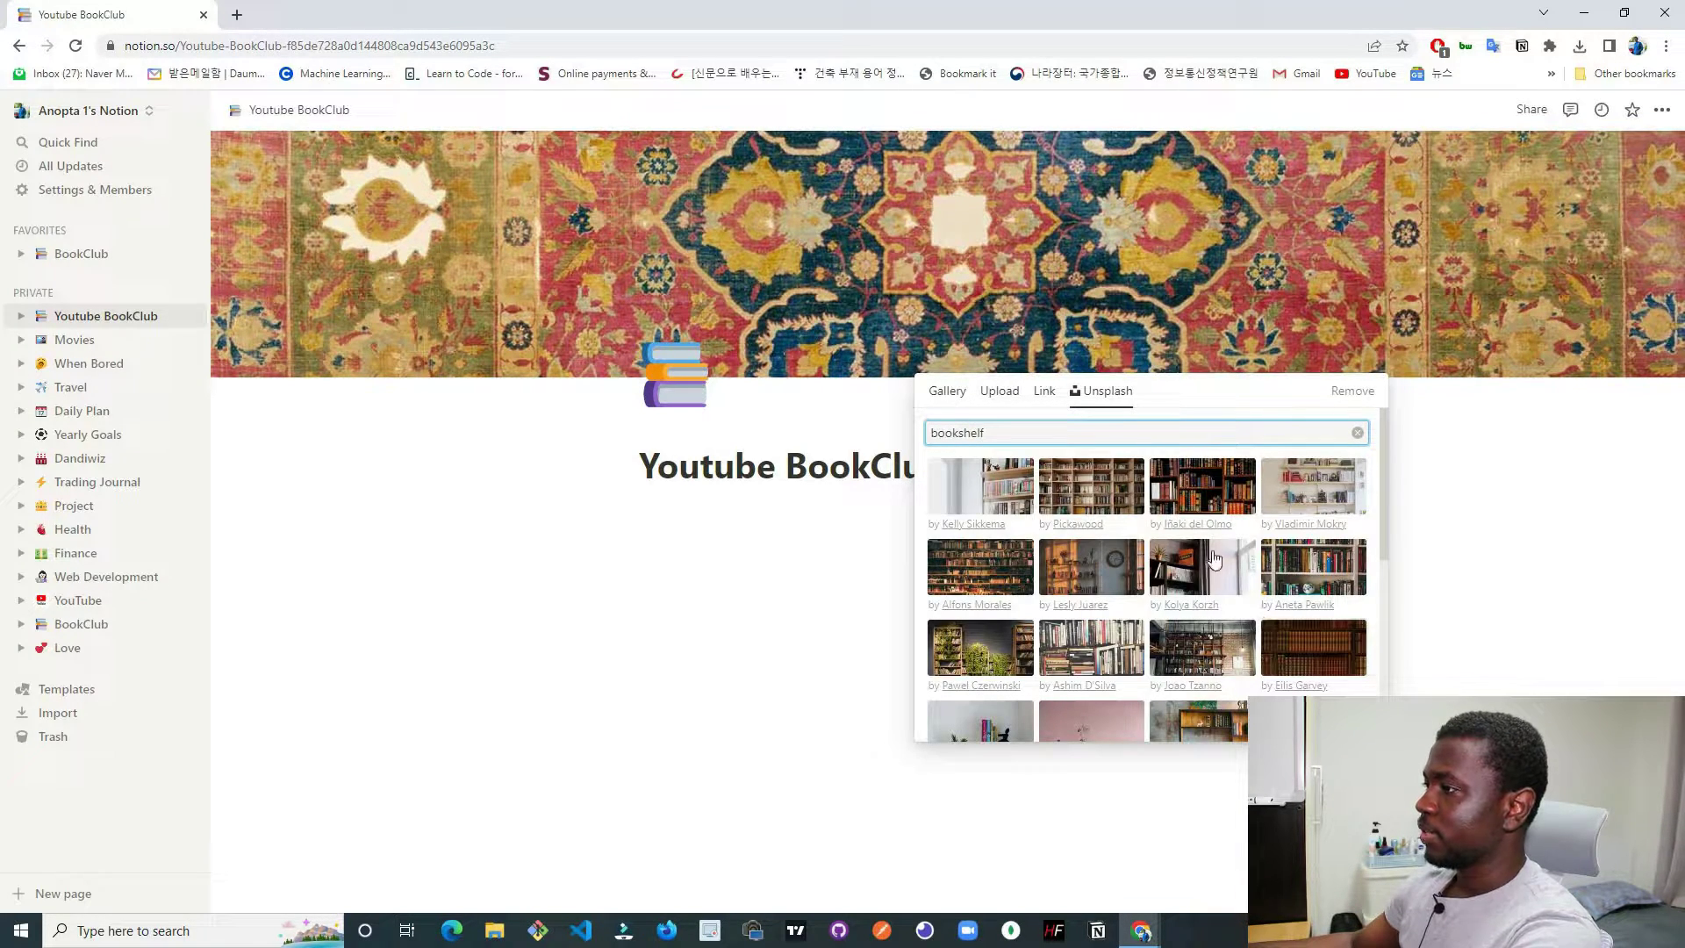
{"action": "scroll", "coordinate": [1218, 560], "scroll_direction": "down", "scroll_amount": 1}
{"action": "scroll", "coordinate": [1218, 560], "scroll_direction": "down", "scroll_amount": 1}
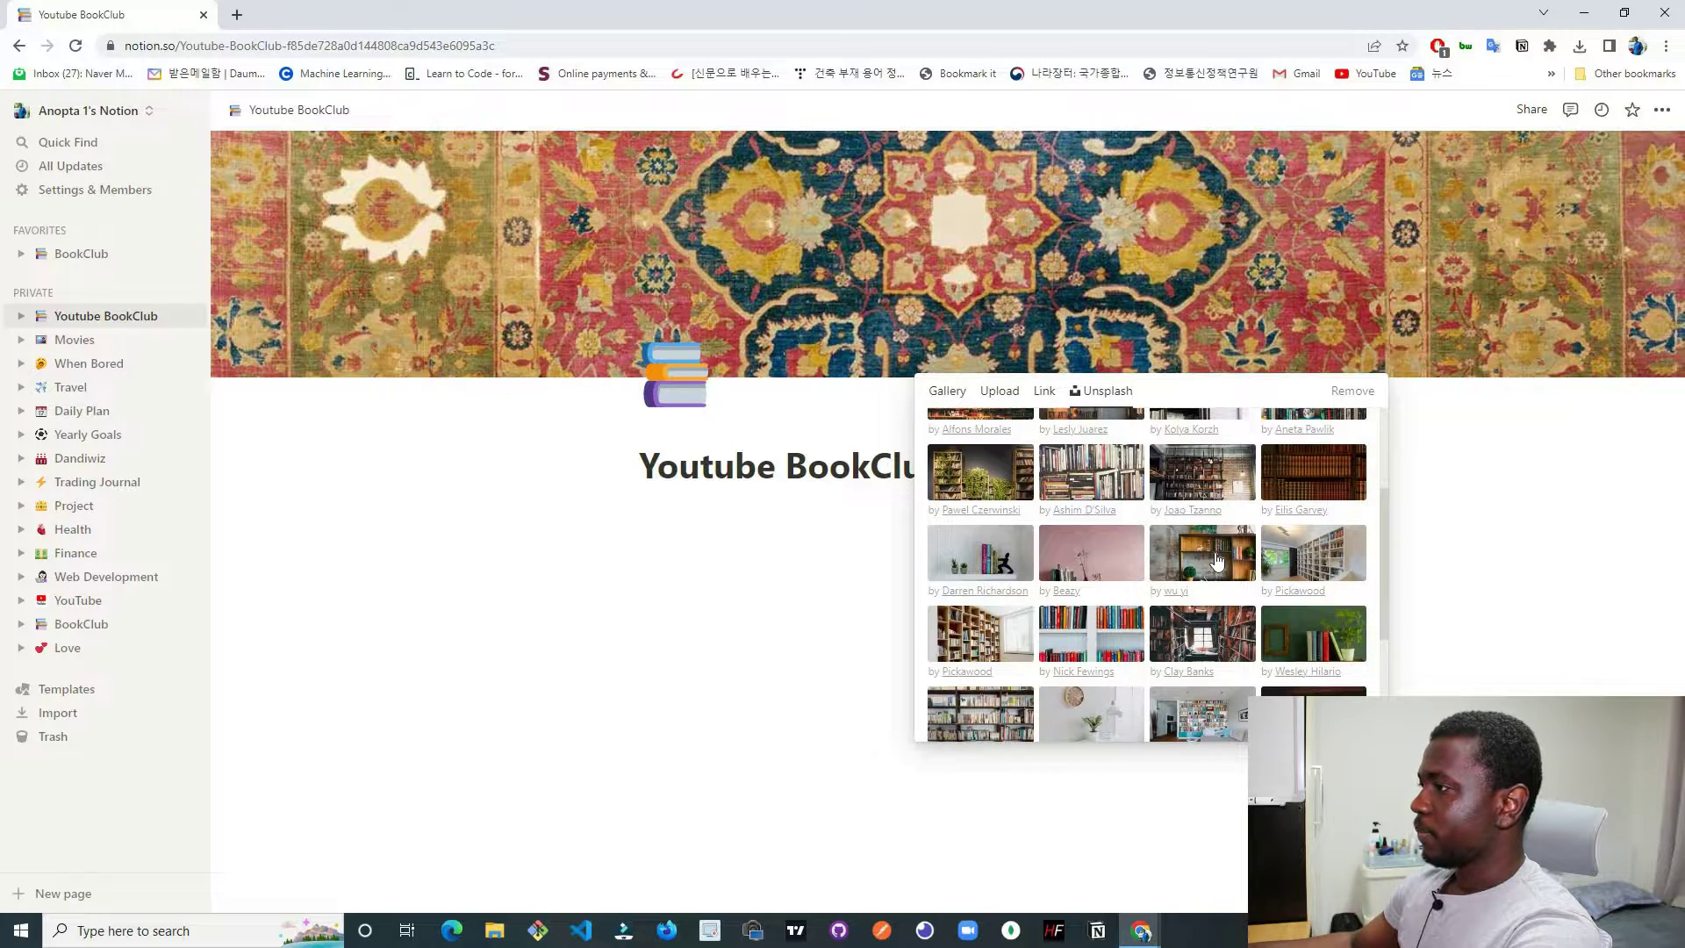
{"action": "scroll", "coordinate": [1218, 560], "scroll_direction": "down", "scroll_amount": 3}
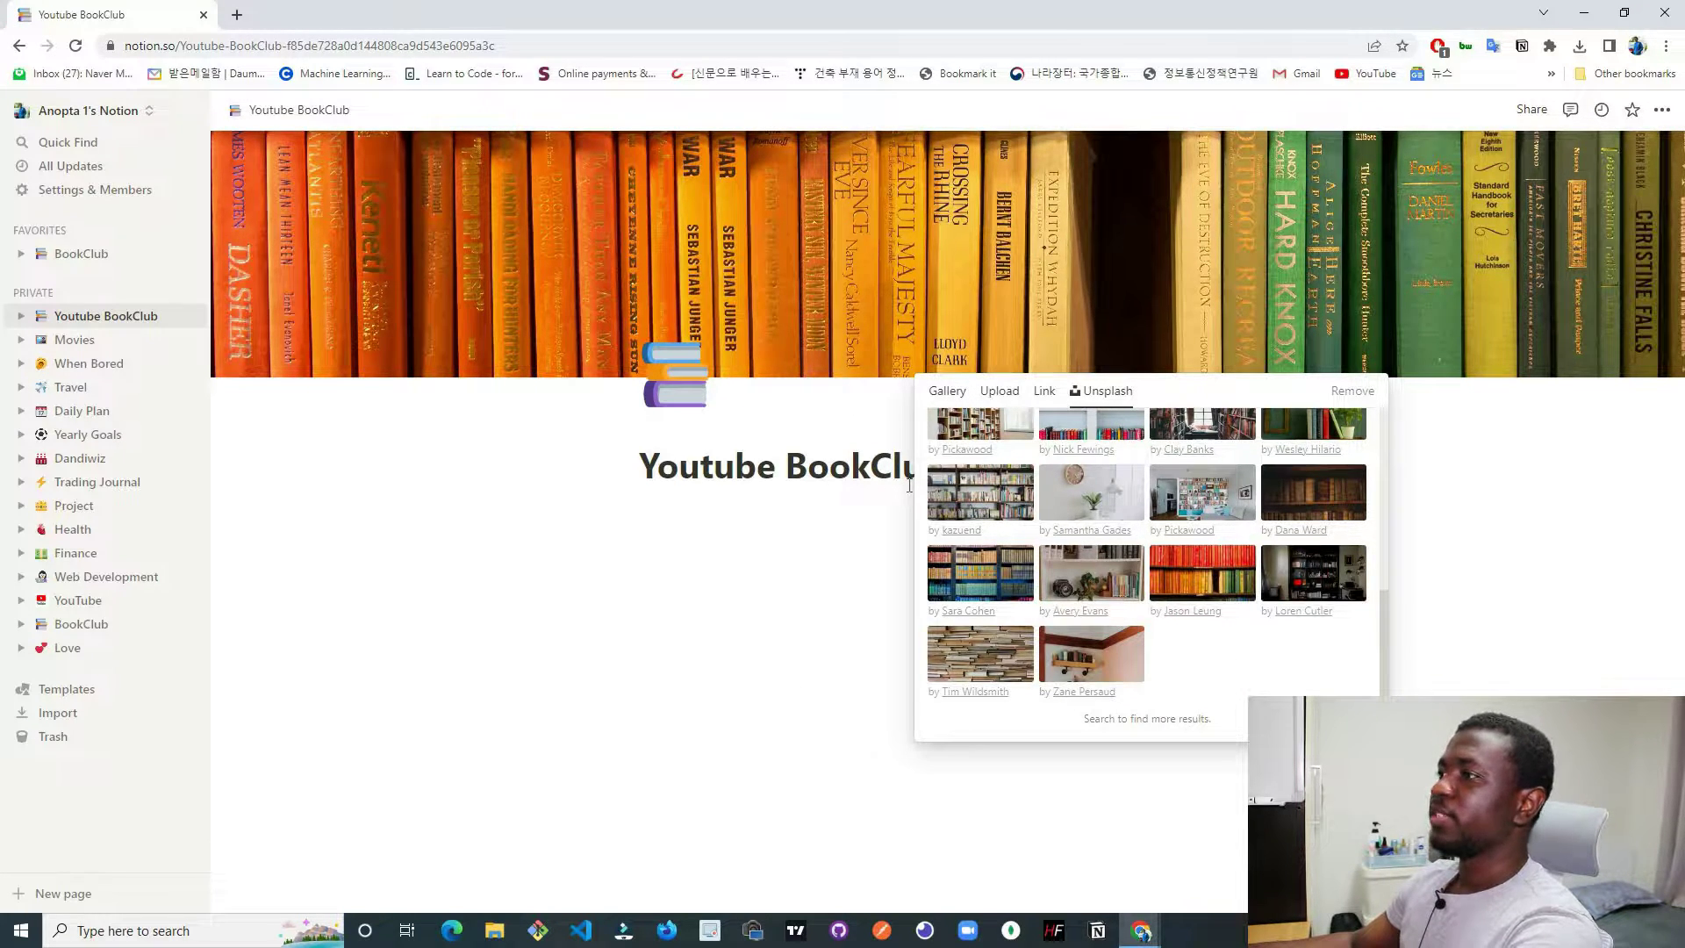
{"action": "left_click", "coordinate": [706, 258]}
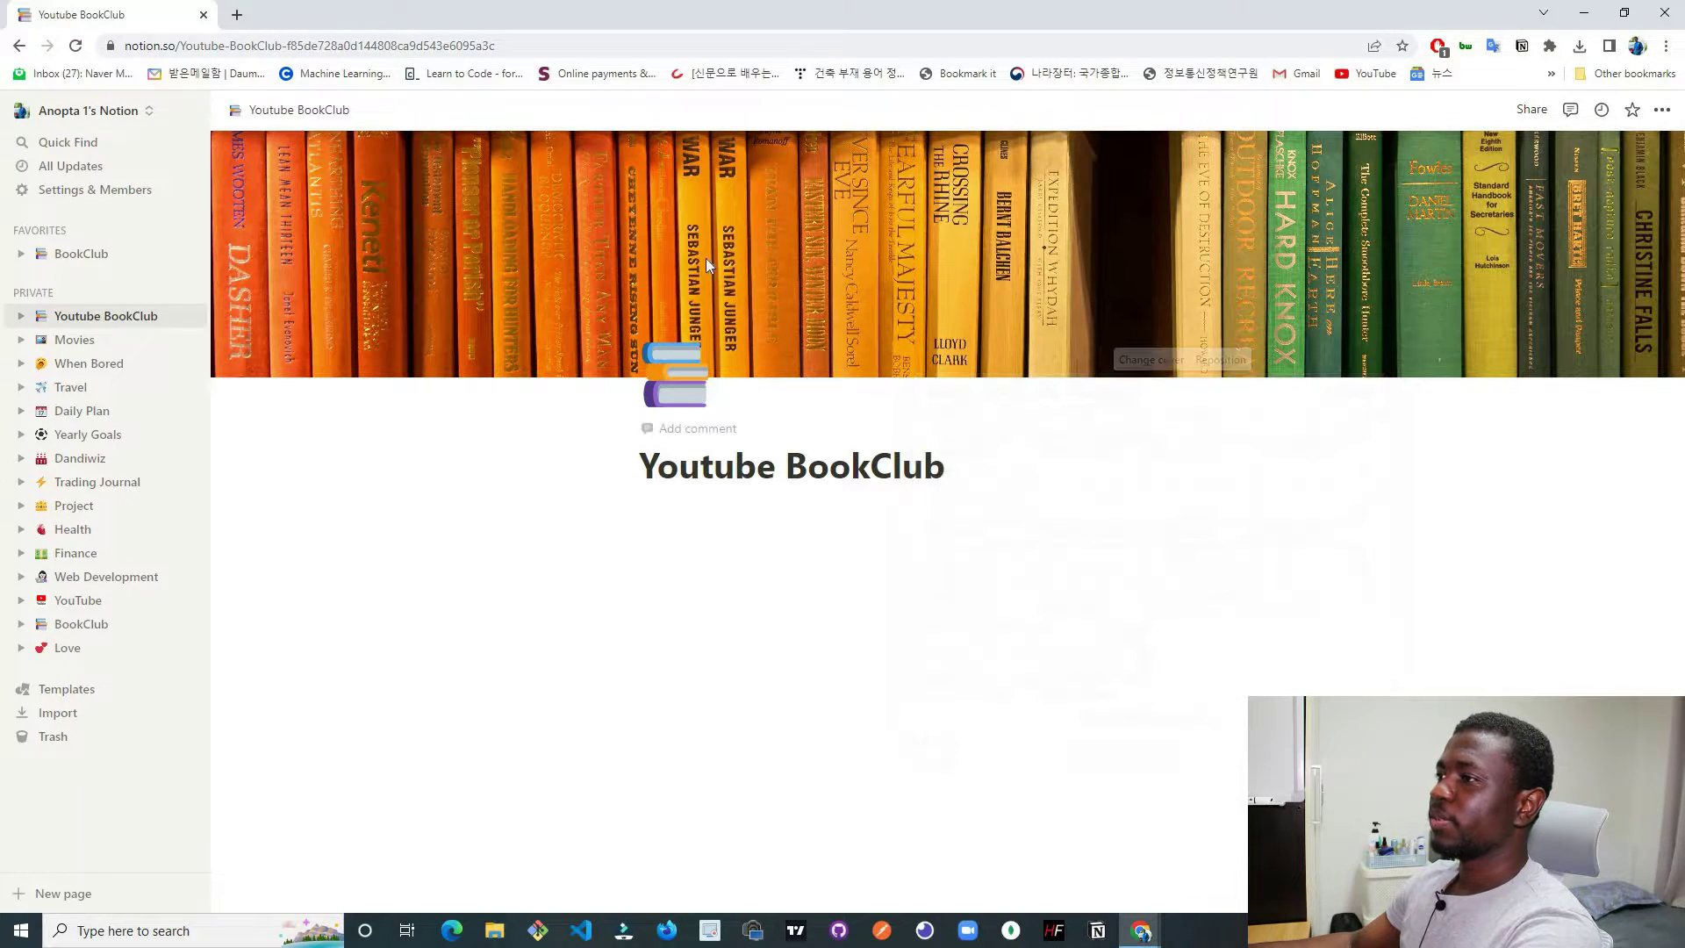
Change the Youtube BookClub page icon to the open-book emoji.
{"action": "left_click", "coordinate": [693, 386]}
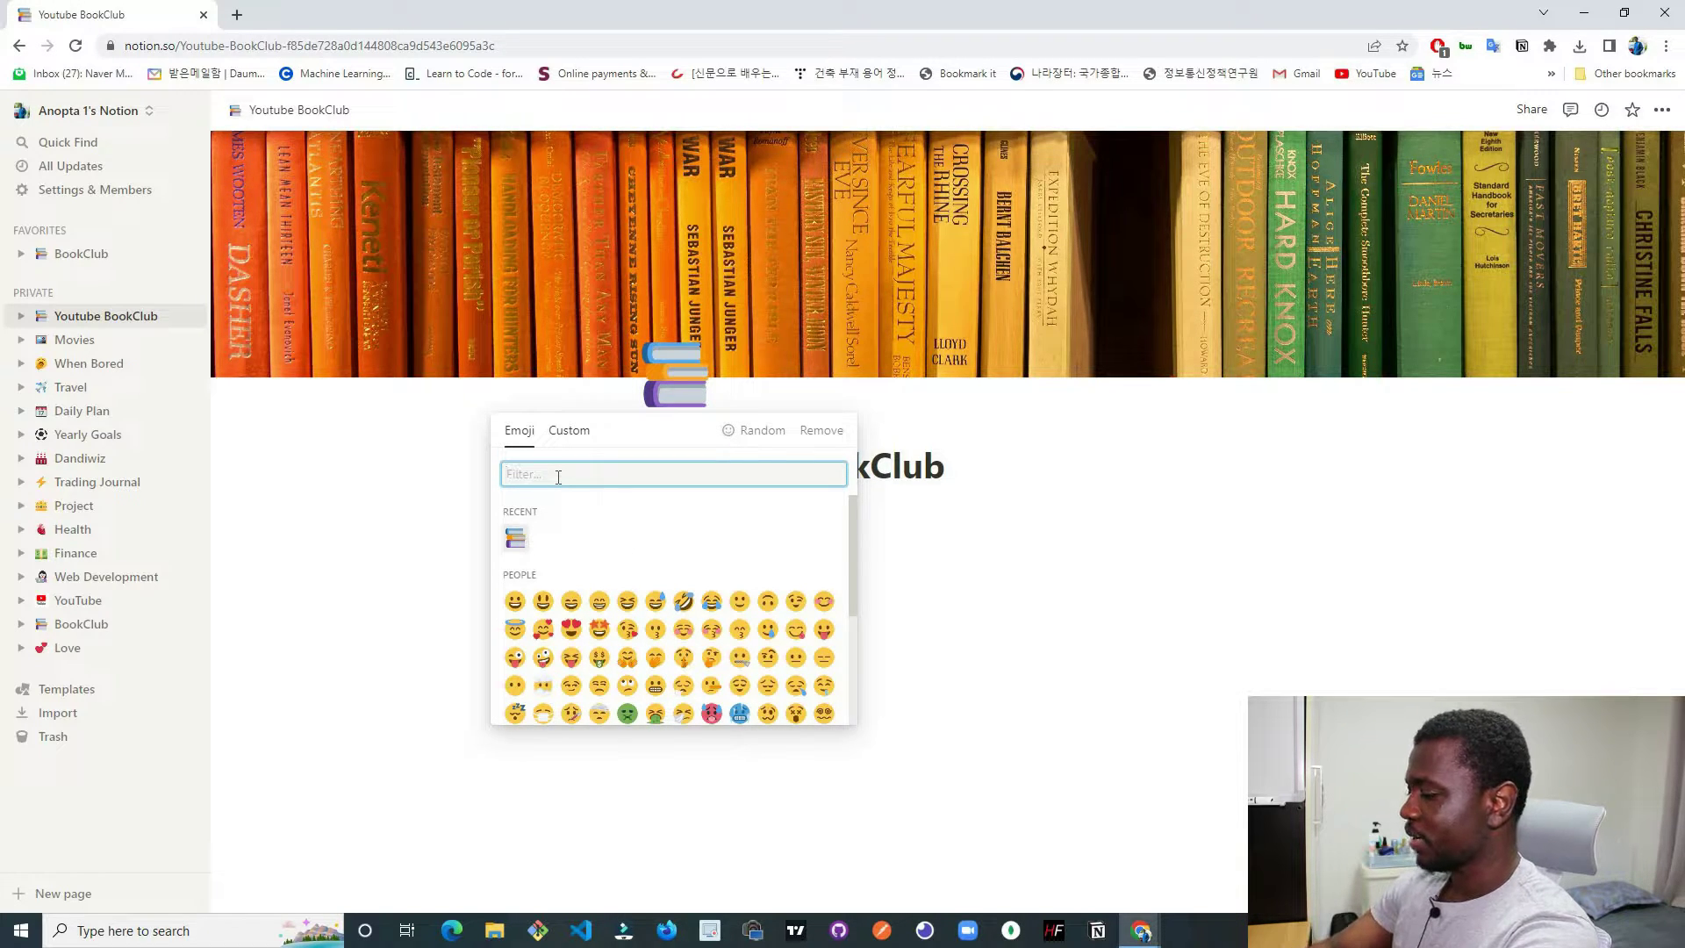
{"action": "type", "text": "book"}
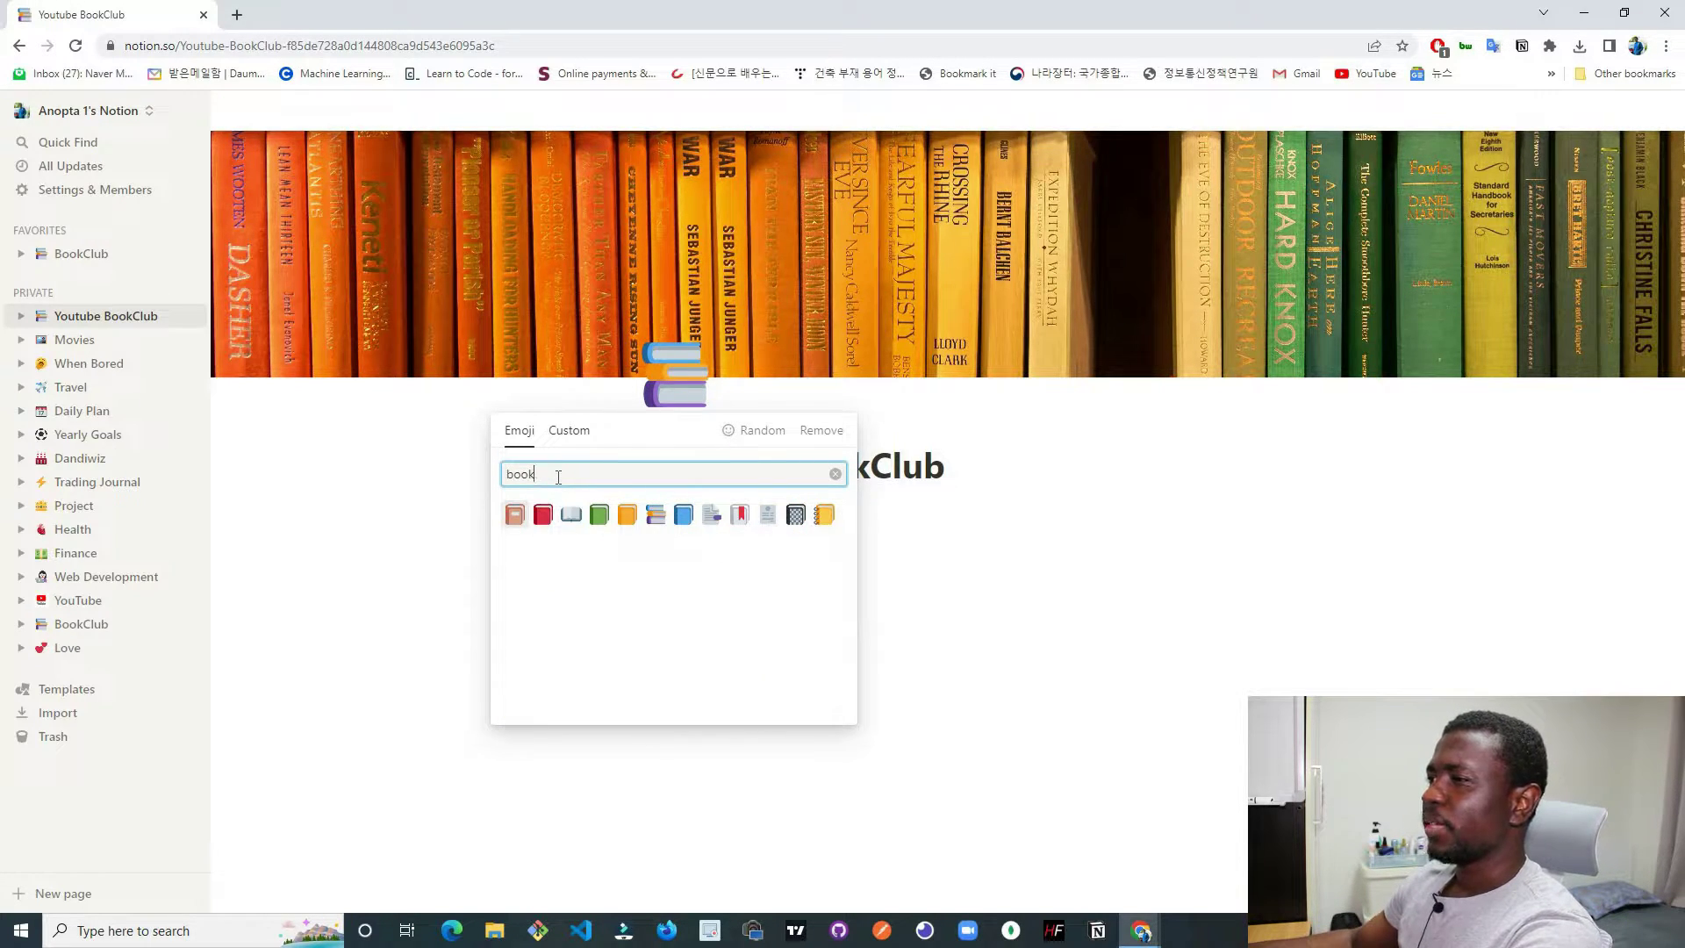
{"action": "left_click", "coordinate": [570, 514]}
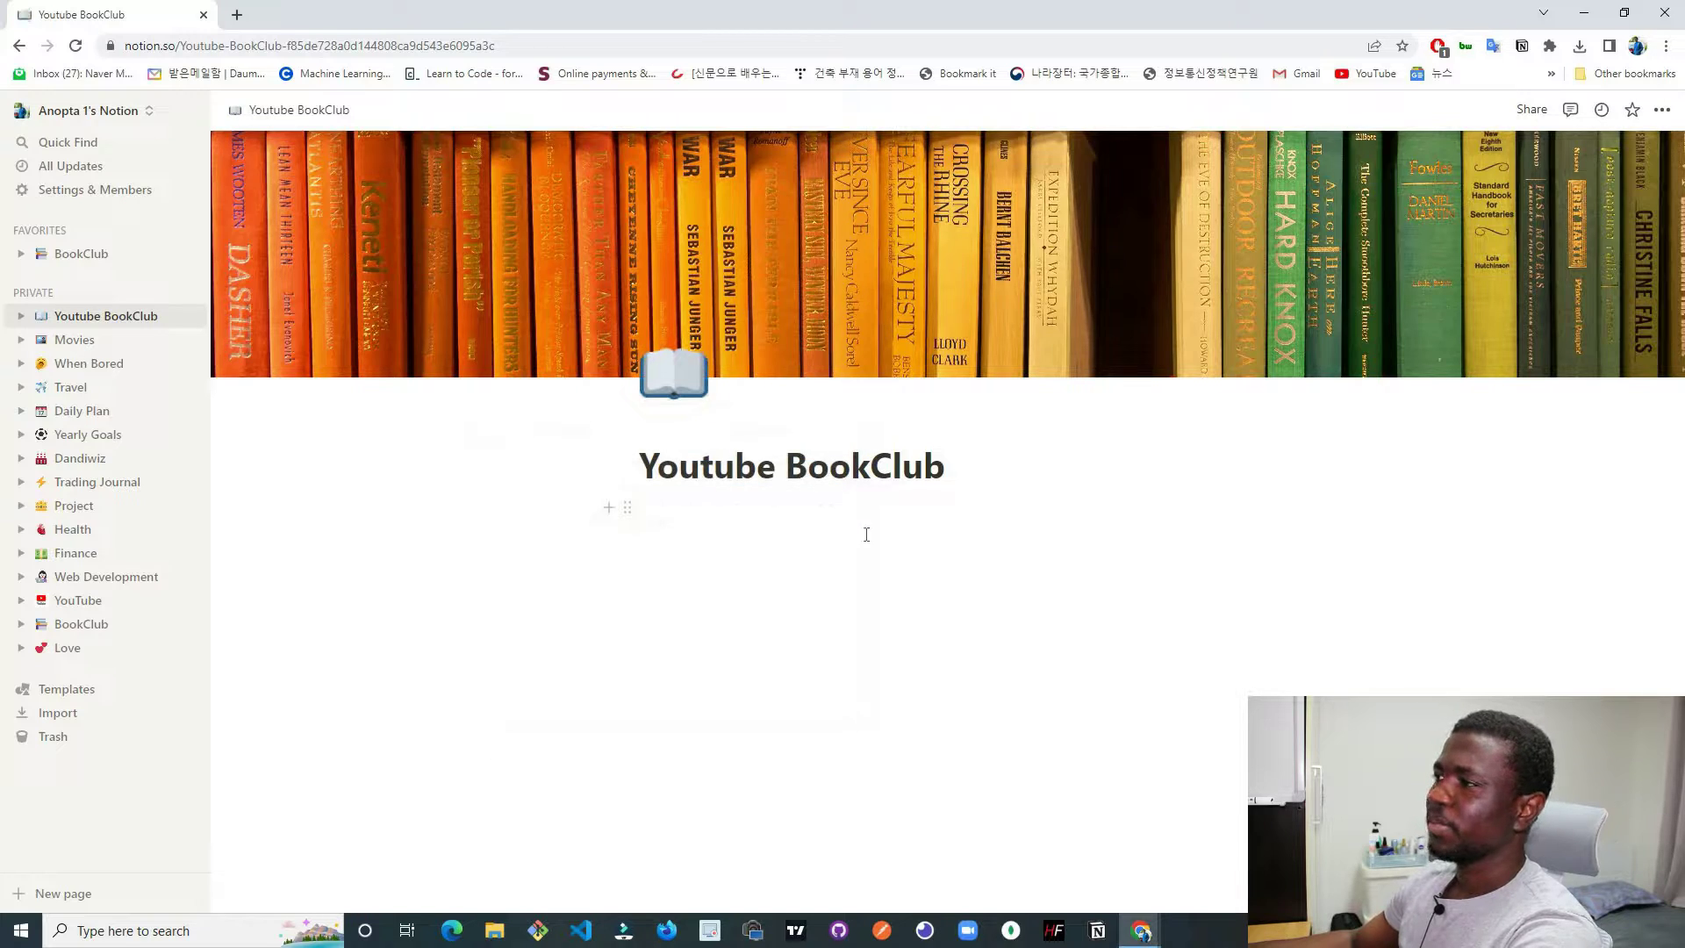
Insert a new inline database into the body of the Youtube BookClub page.
{"action": "left_click", "coordinate": [962, 621]}
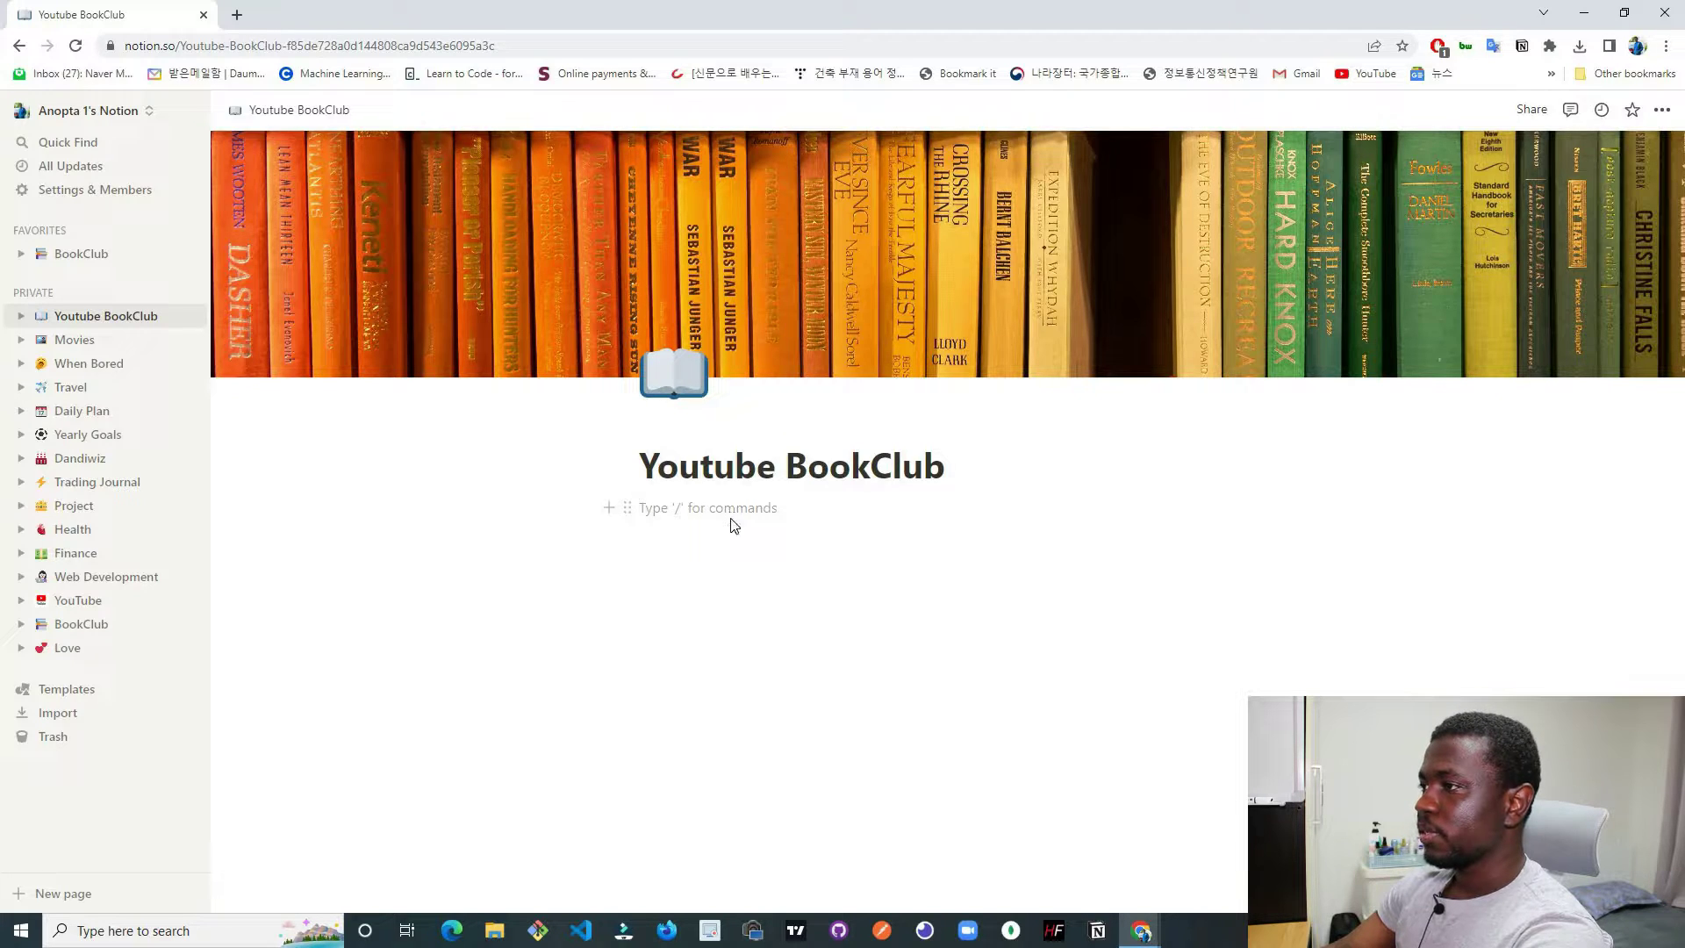
{"action": "type", "text": "/"}
{"action": "scroll", "coordinate": [832, 654], "scroll_direction": "down", "scroll_amount": 5}
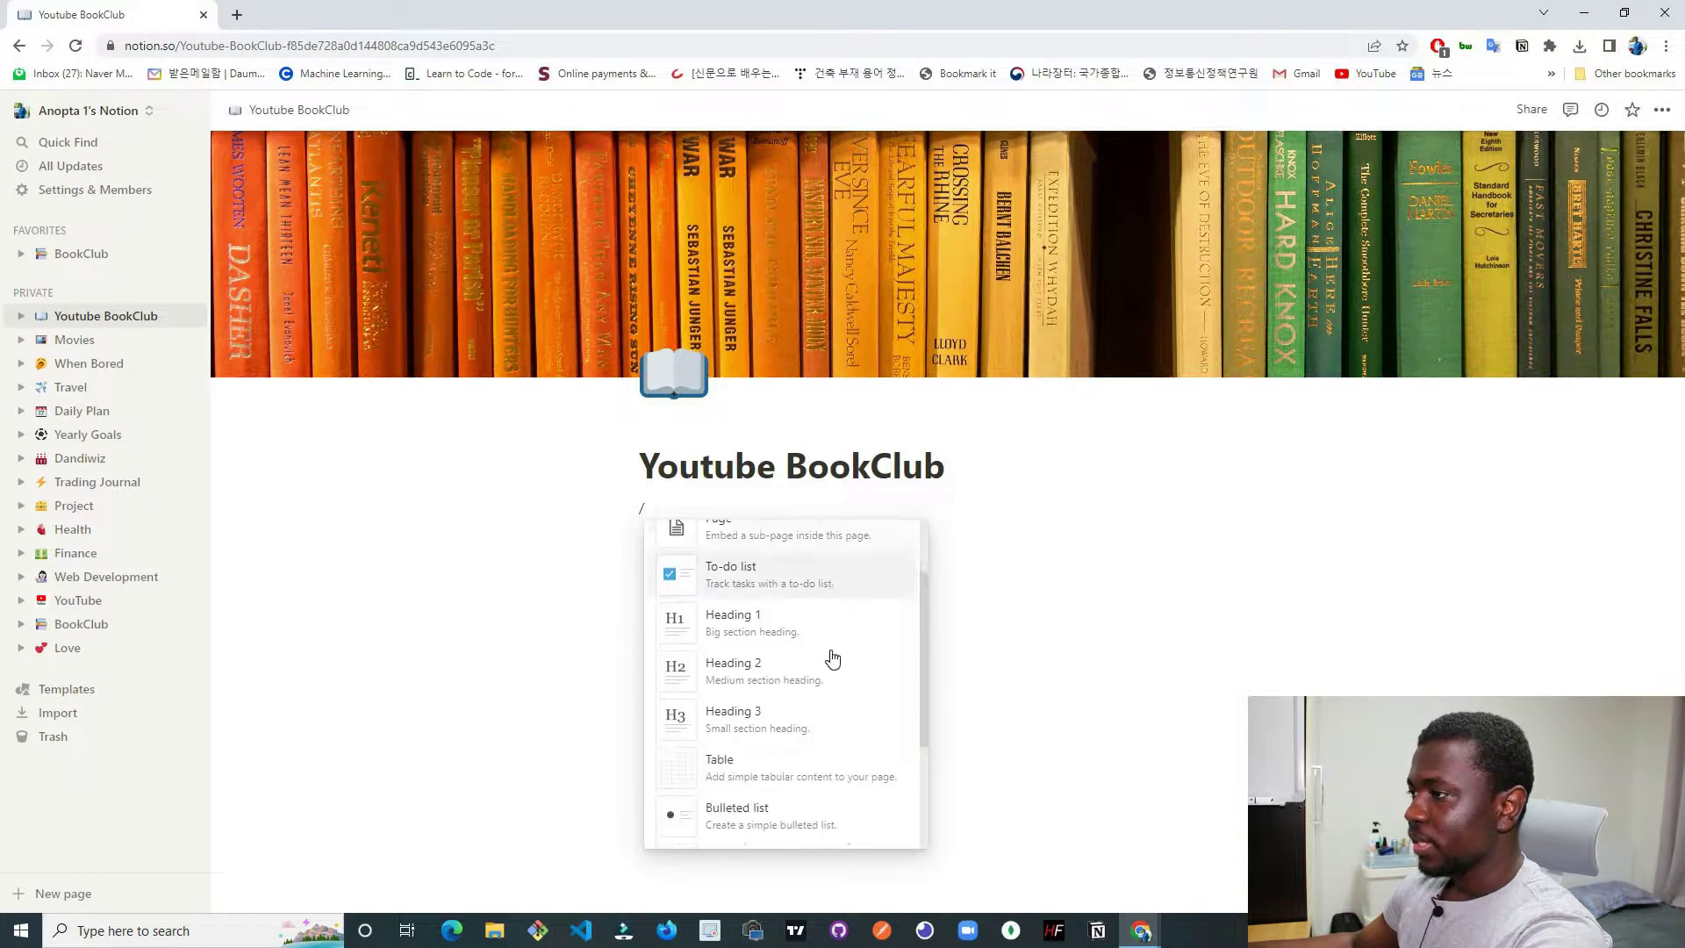
{"action": "scroll", "coordinate": [834, 658], "scroll_direction": "down", "scroll_amount": 5}
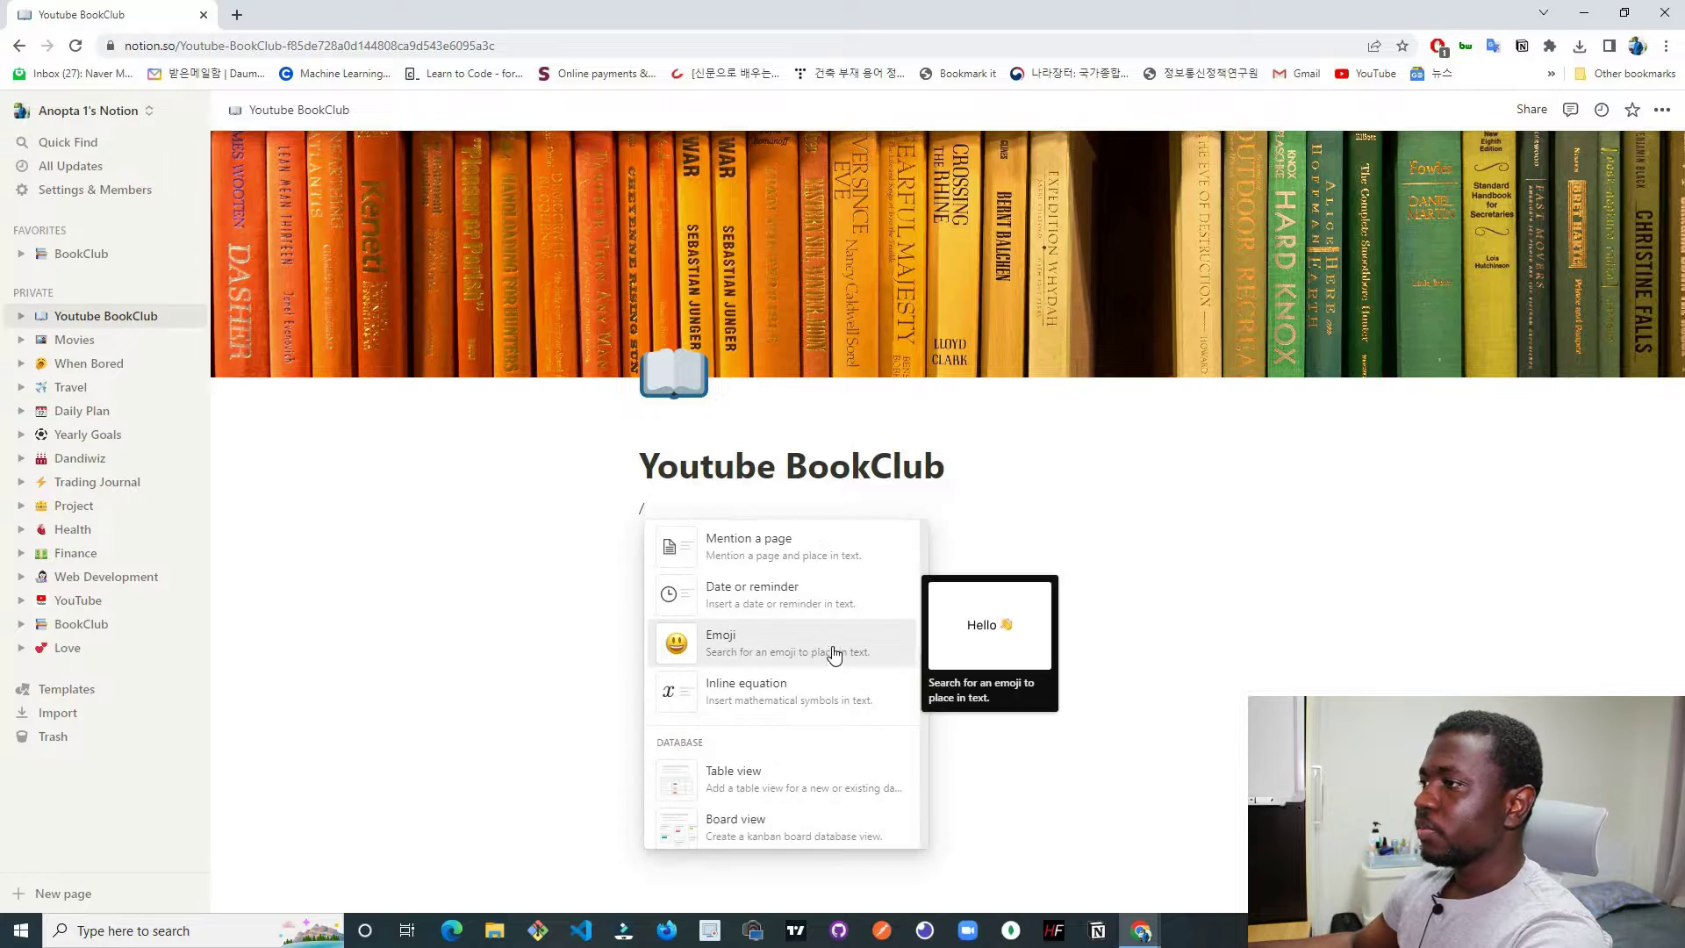
{"action": "scroll", "coordinate": [835, 650], "scroll_direction": "up", "scroll_amount": 10}
{"action": "type", "text": "database"}
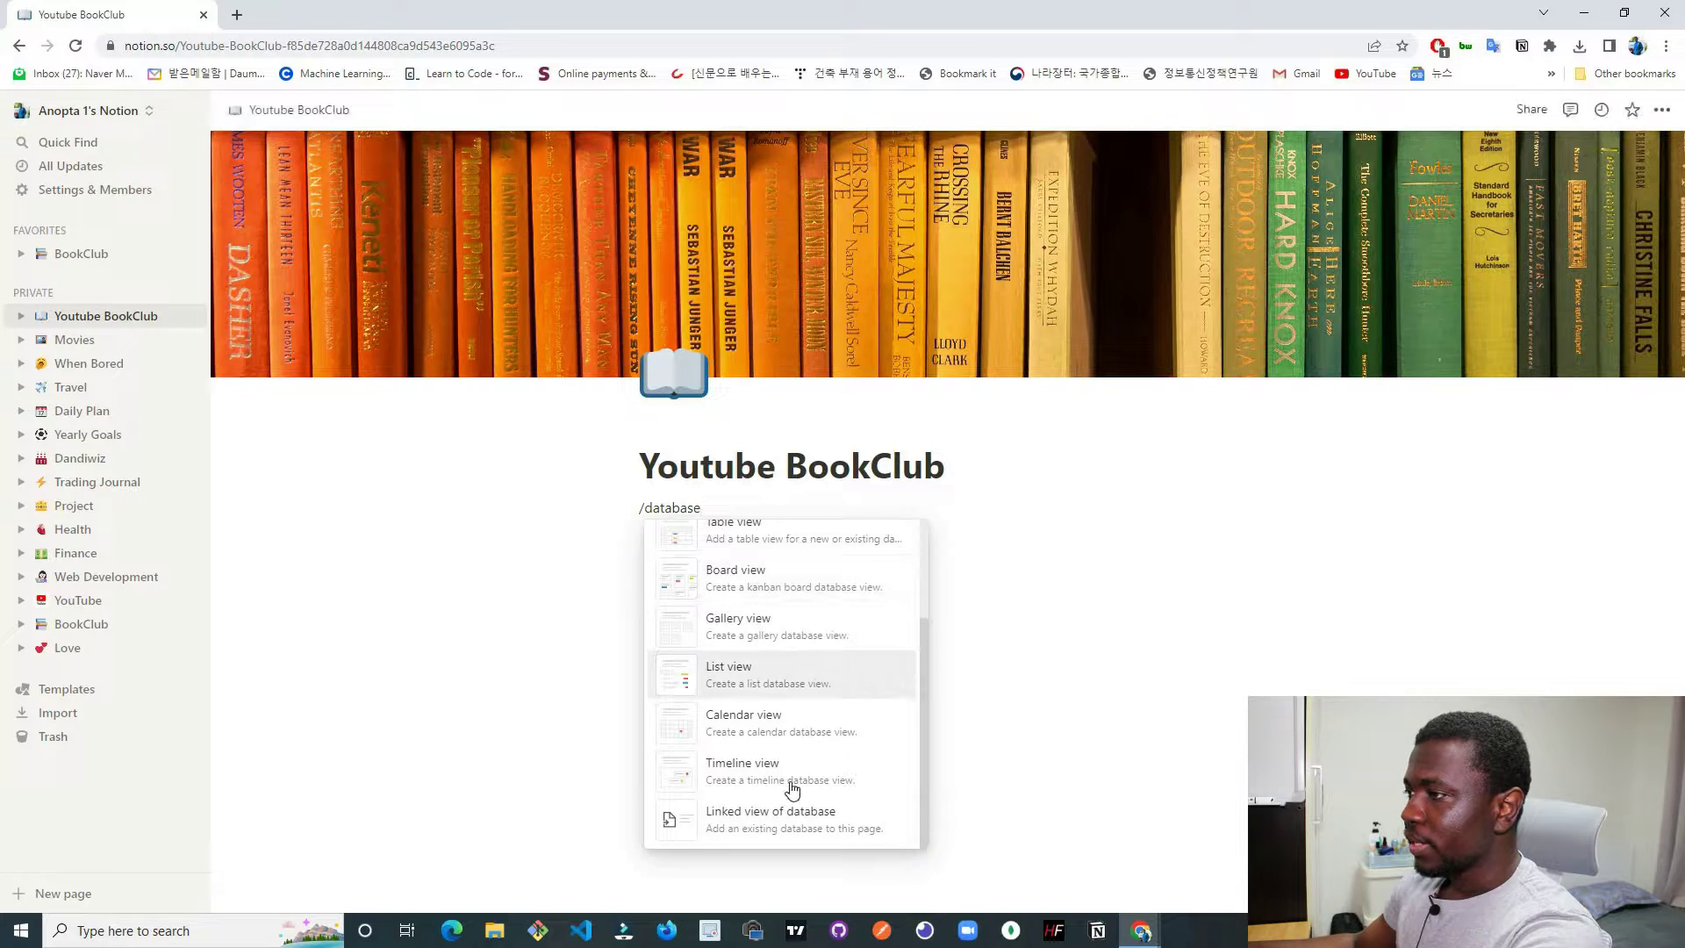
{"action": "scroll", "coordinate": [808, 729], "scroll_direction": "up", "scroll_amount": 3}
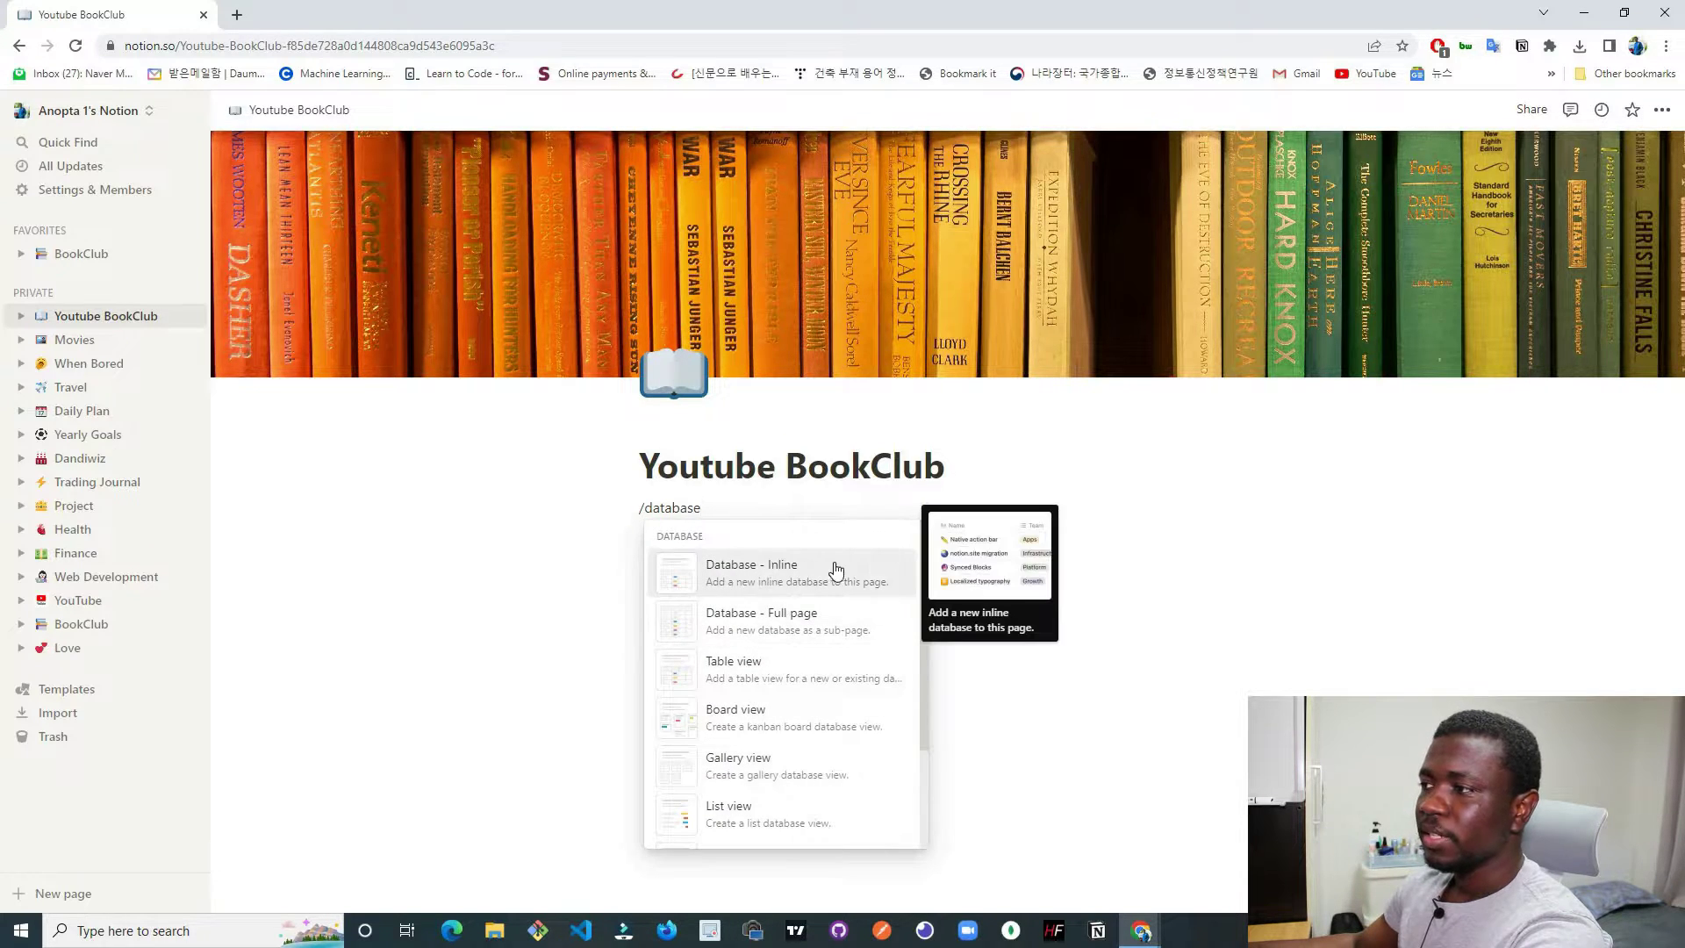
{"action": "left_click", "coordinate": [791, 584]}
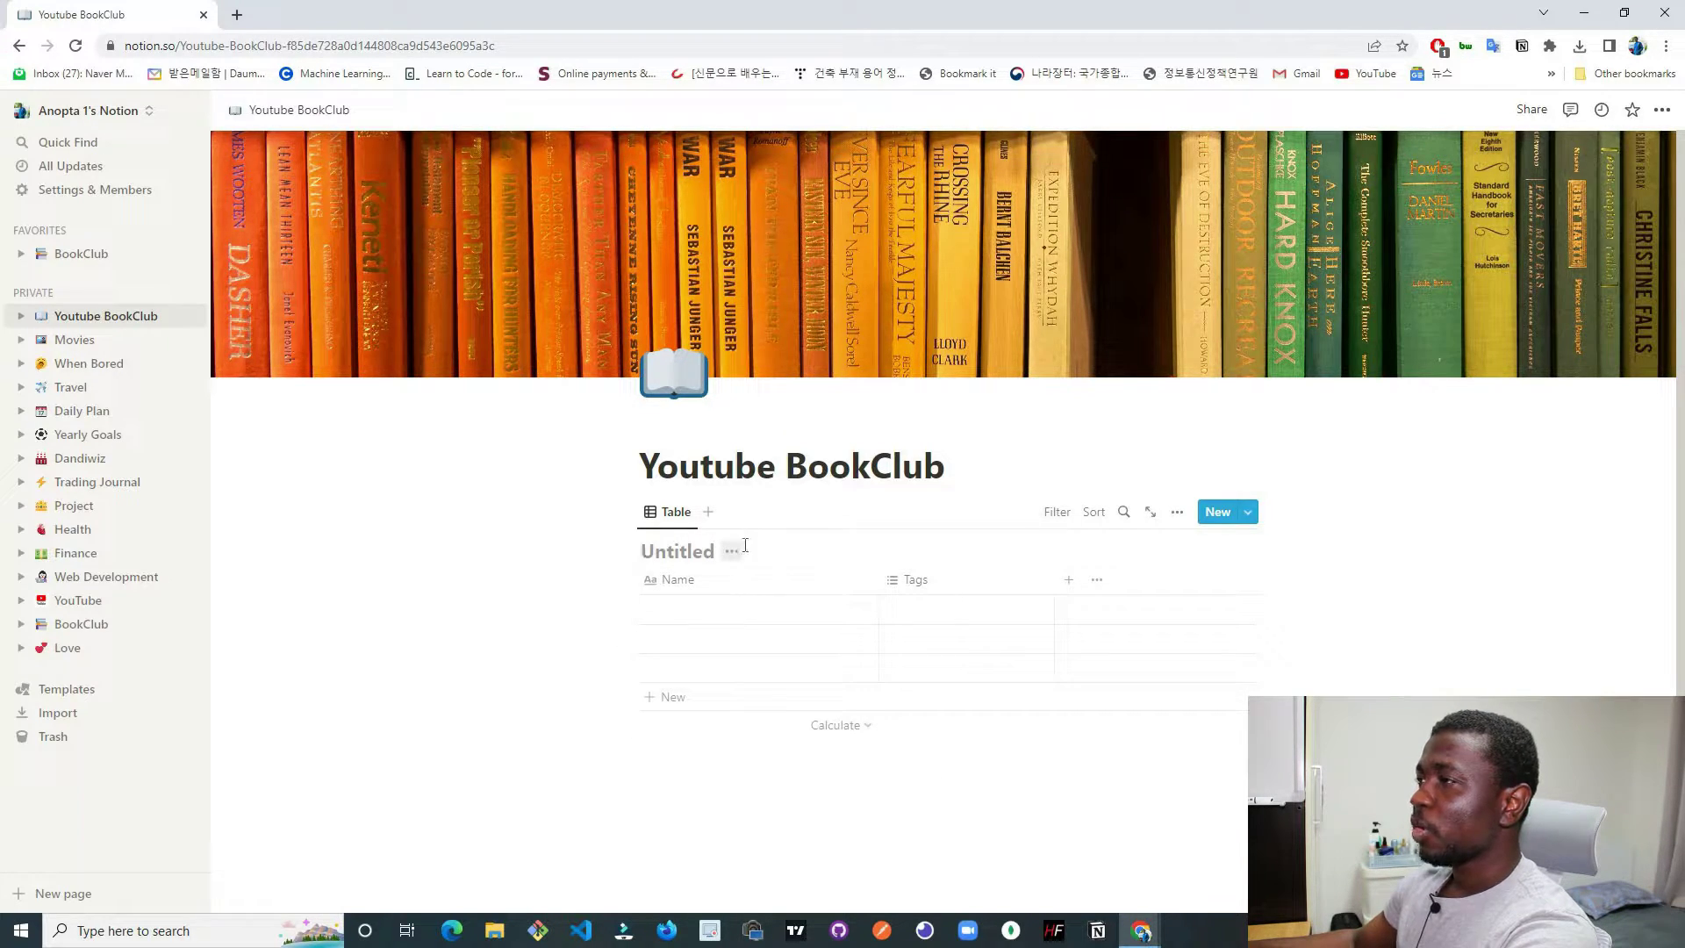
Name the untitled inline database "Bookclub".
{"action": "left_click", "coordinate": [674, 556]}
{"action": "type", "text": "Boo"}
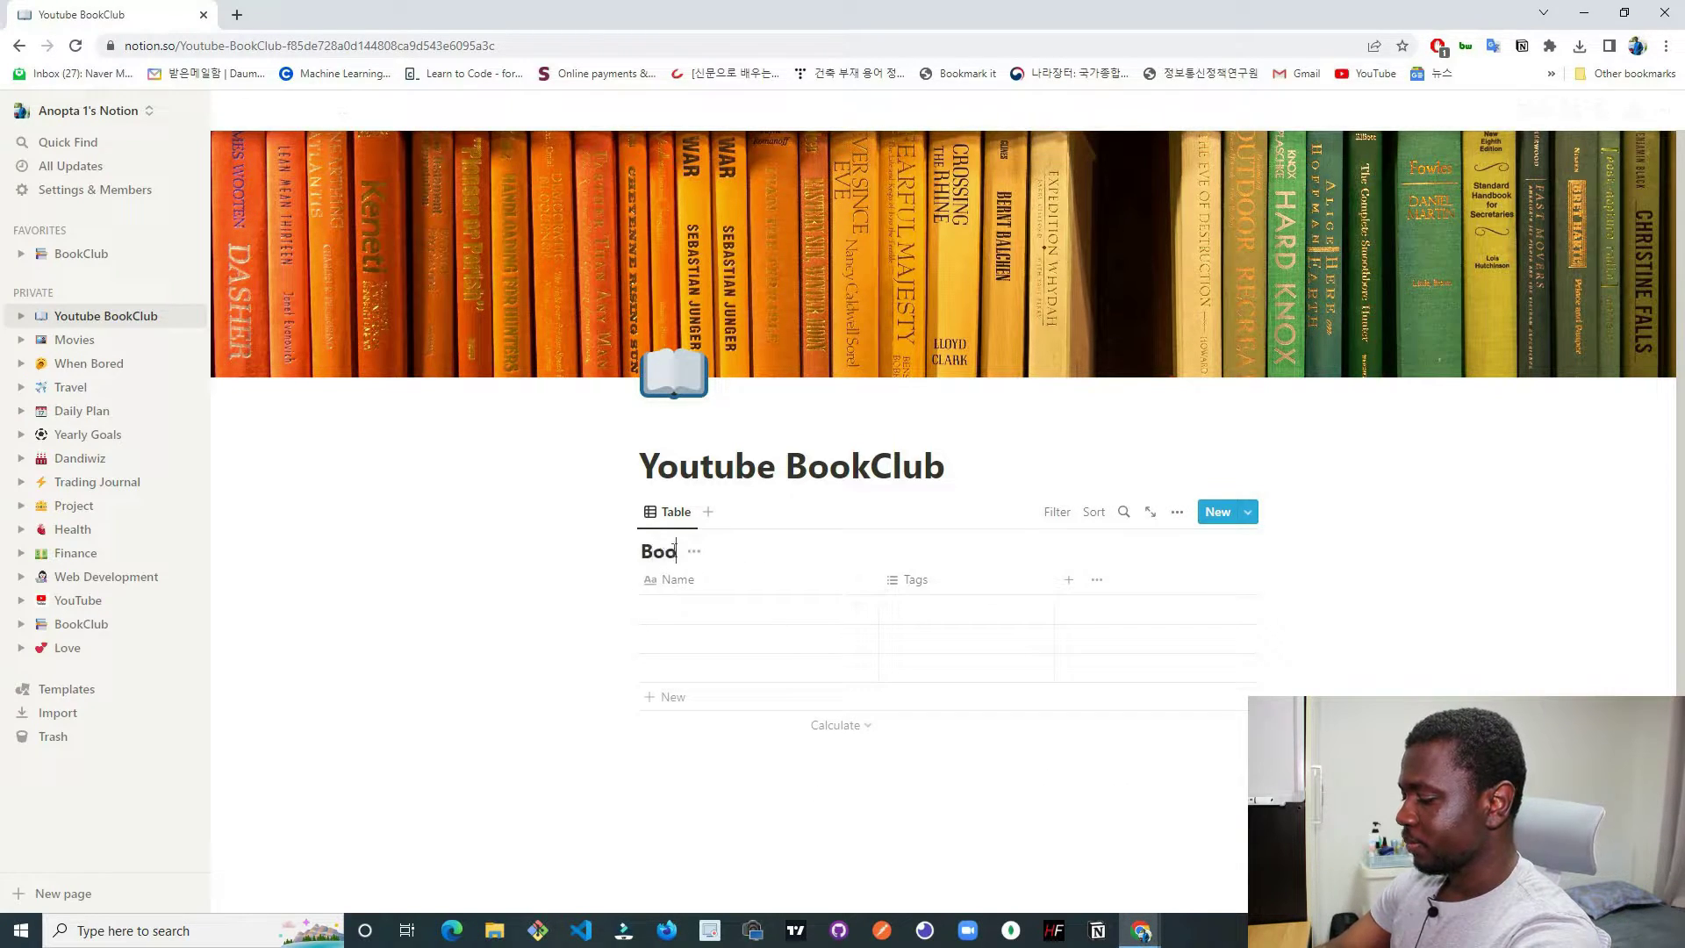
{"action": "type", "text": "kclub"}
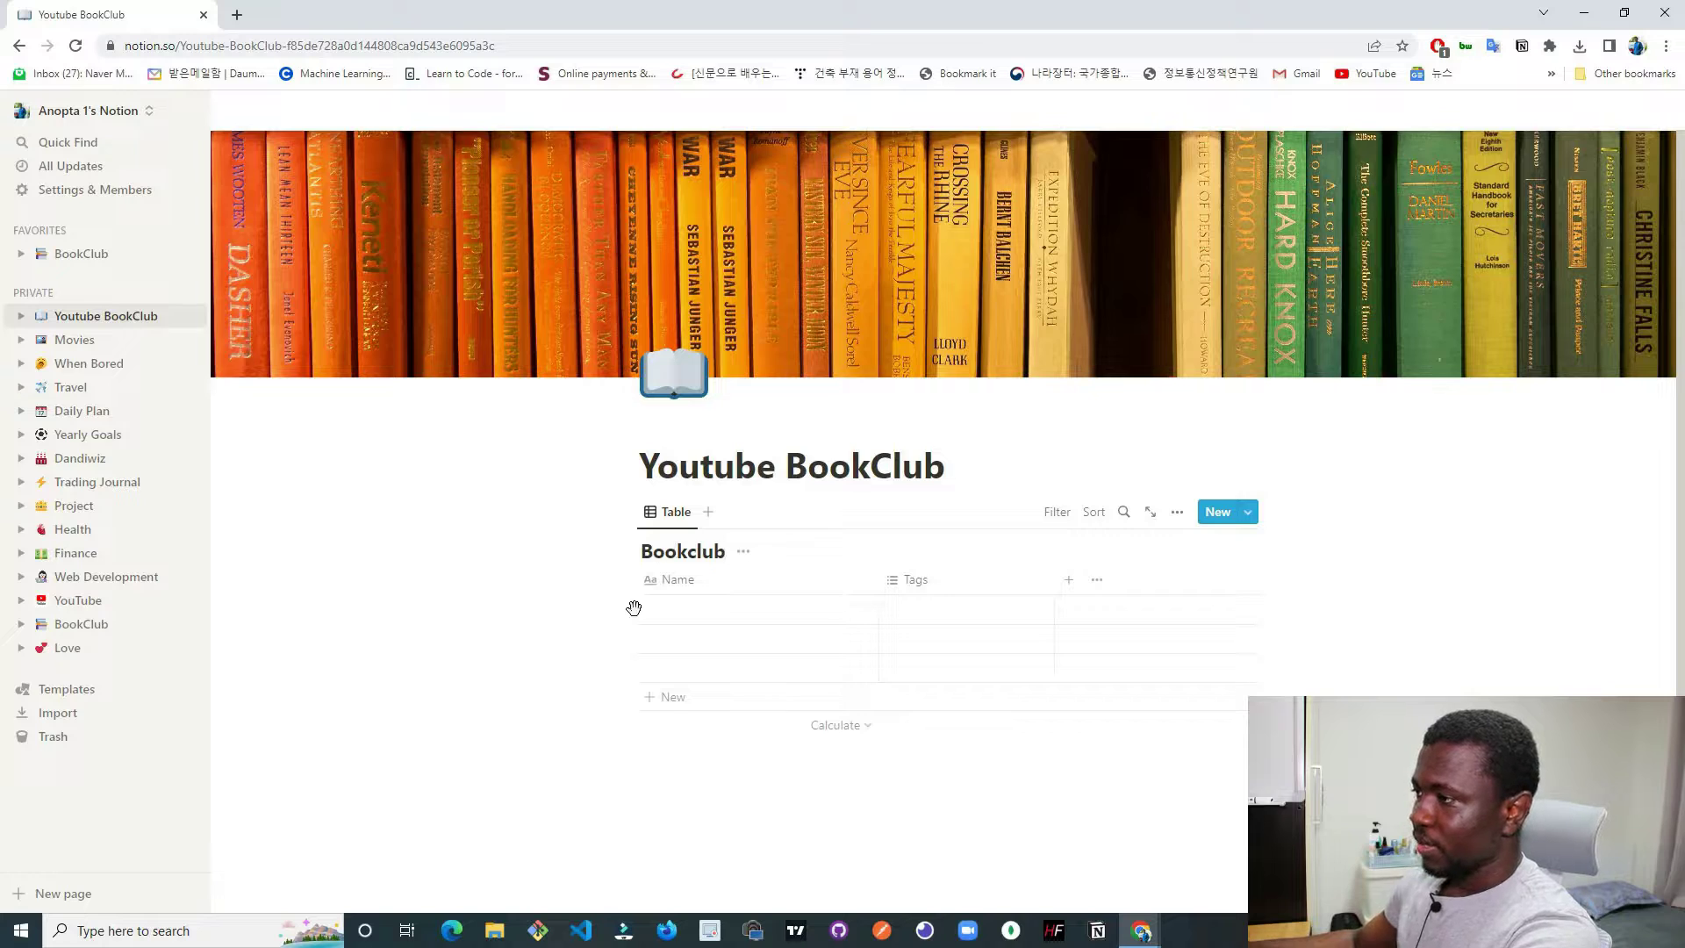
Rename the Name property of the Bookclub database to "Title".
{"action": "left_click", "coordinate": [690, 583]}
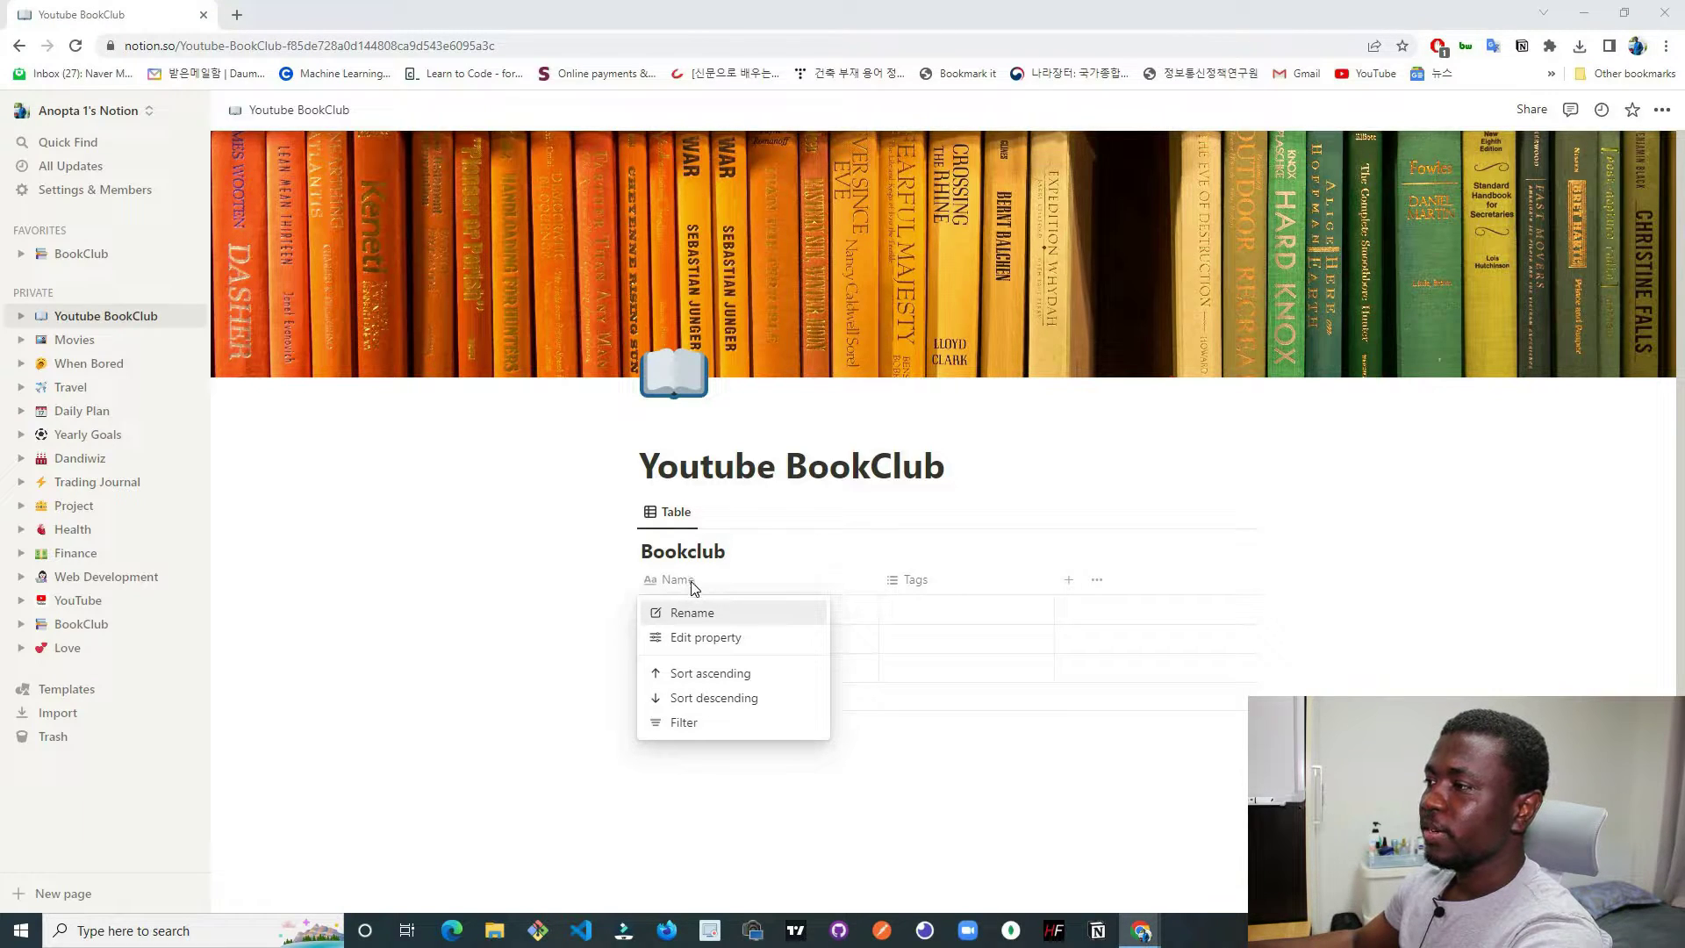
{"action": "left_click", "coordinate": [702, 621]}
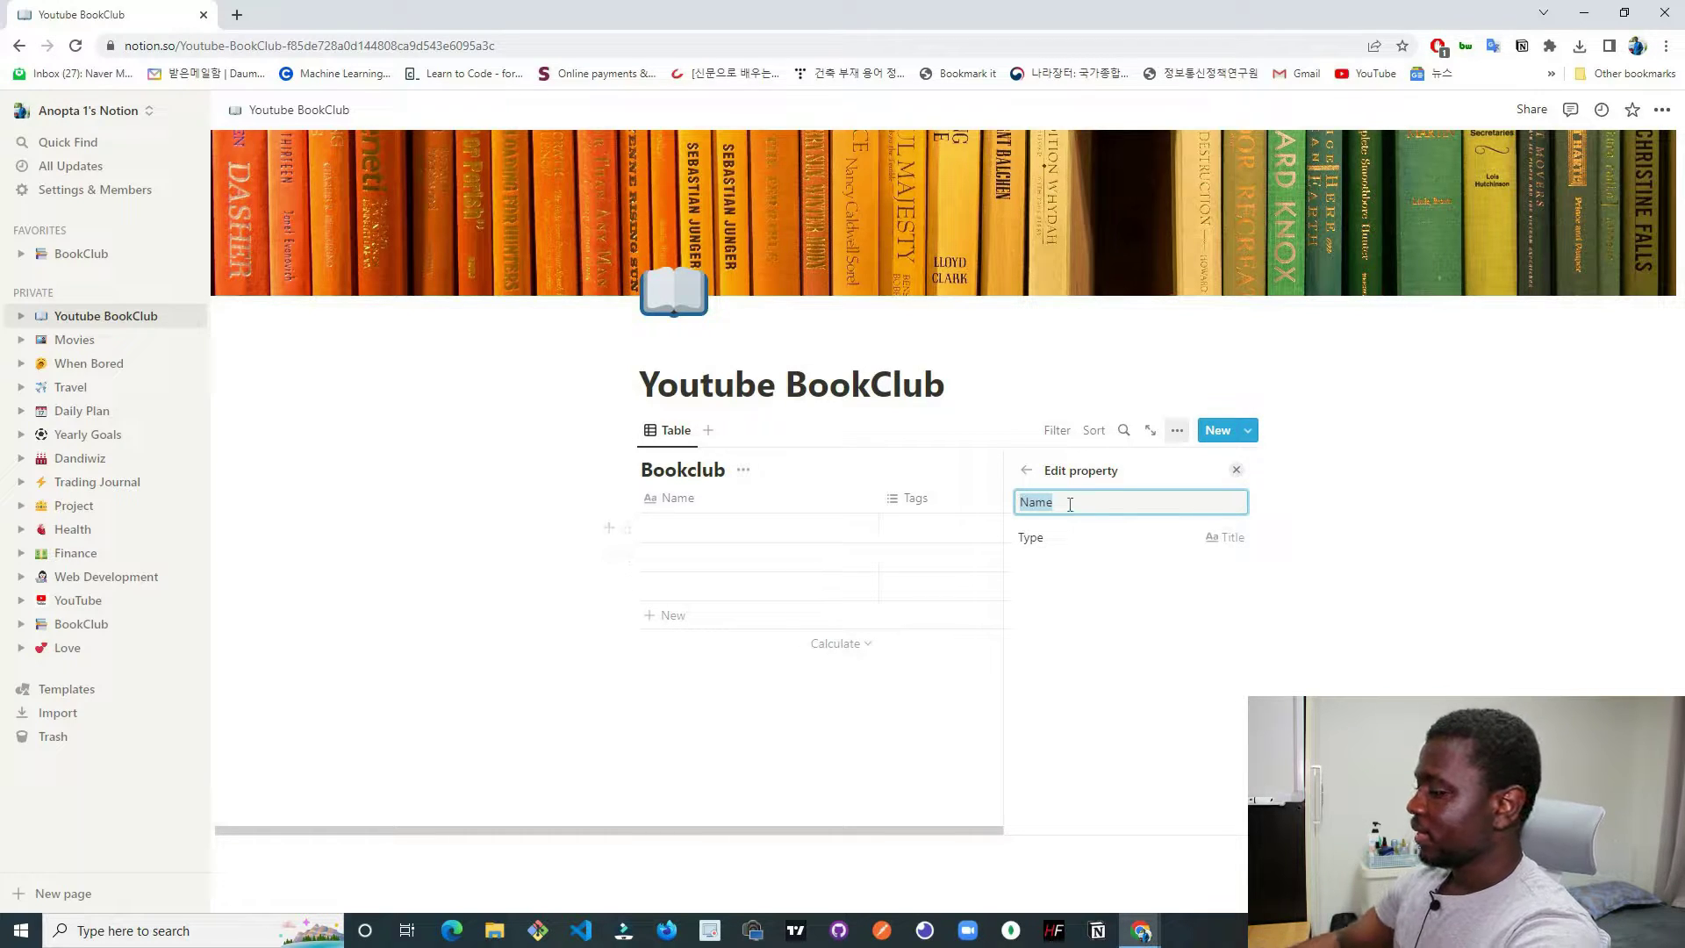
{"action": "key", "text": "BackSpace"}
{"action": "type", "text": "t"}
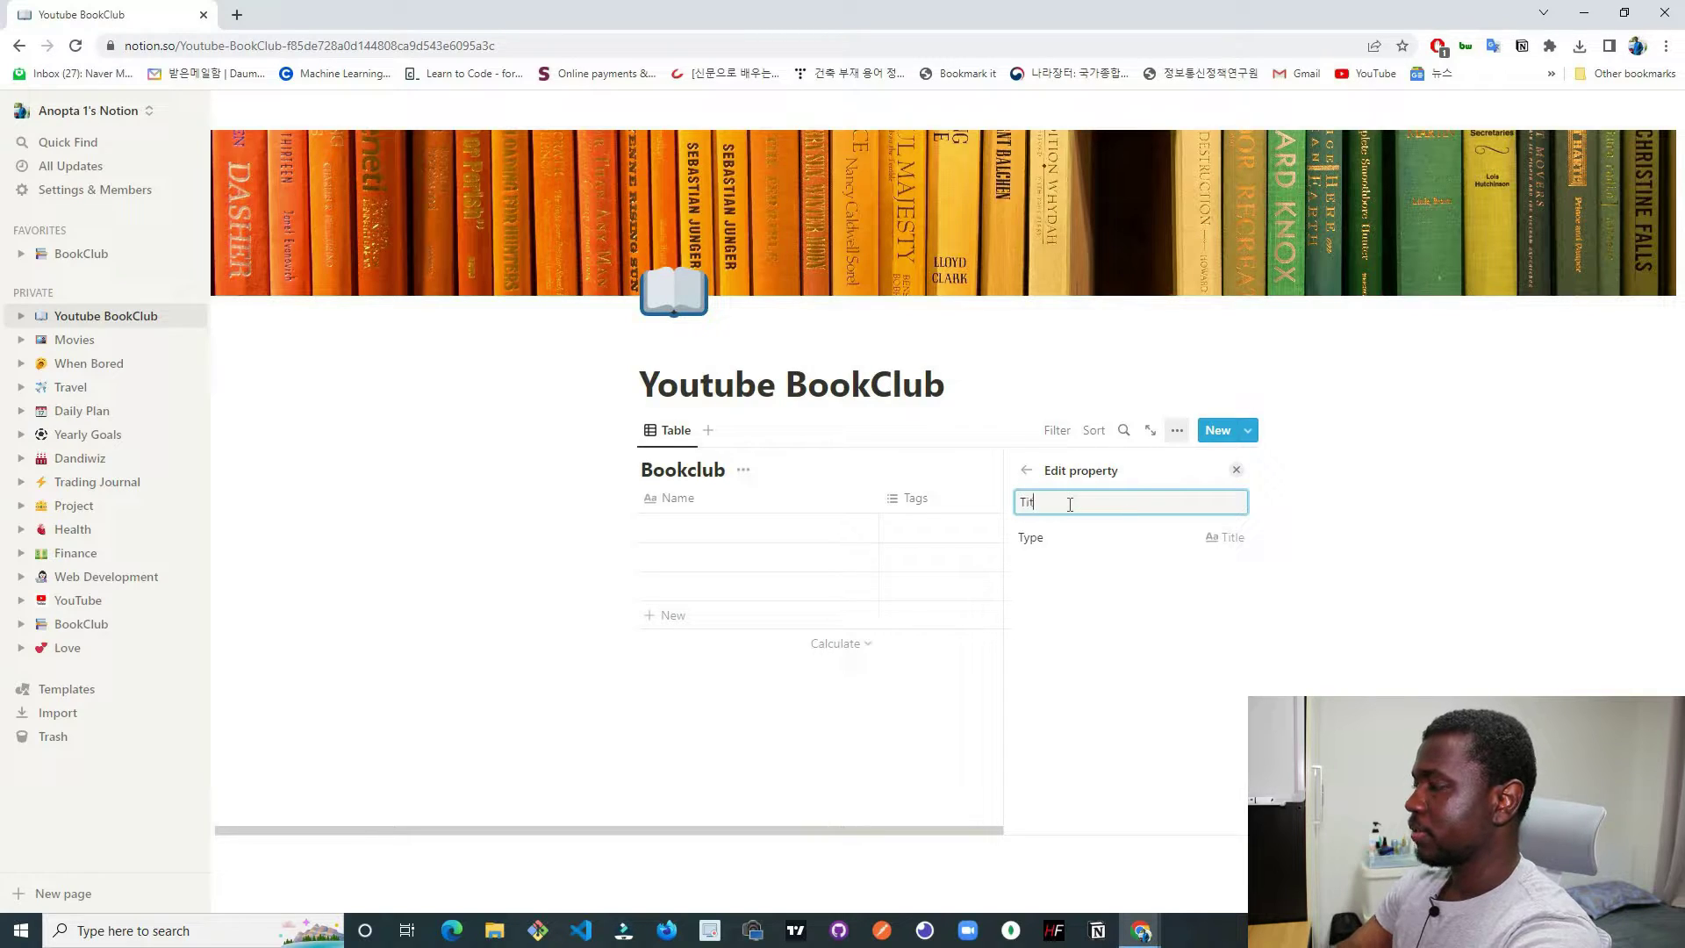
{"action": "type", "text": "le"}
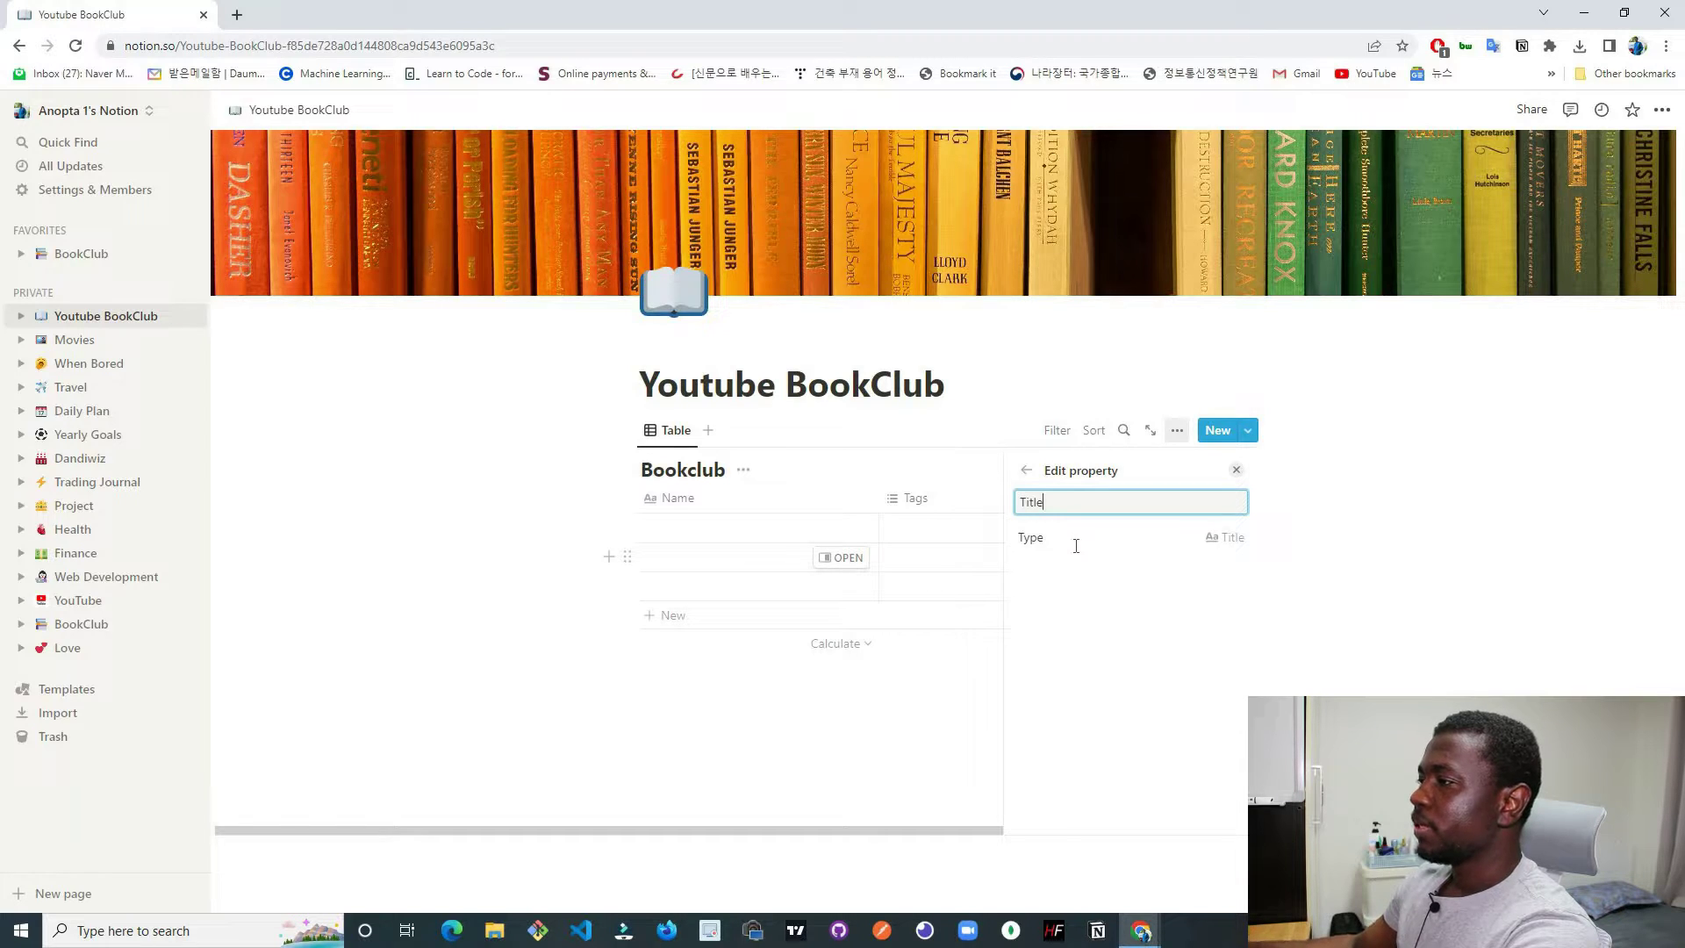
{"action": "key", "text": "Return"}
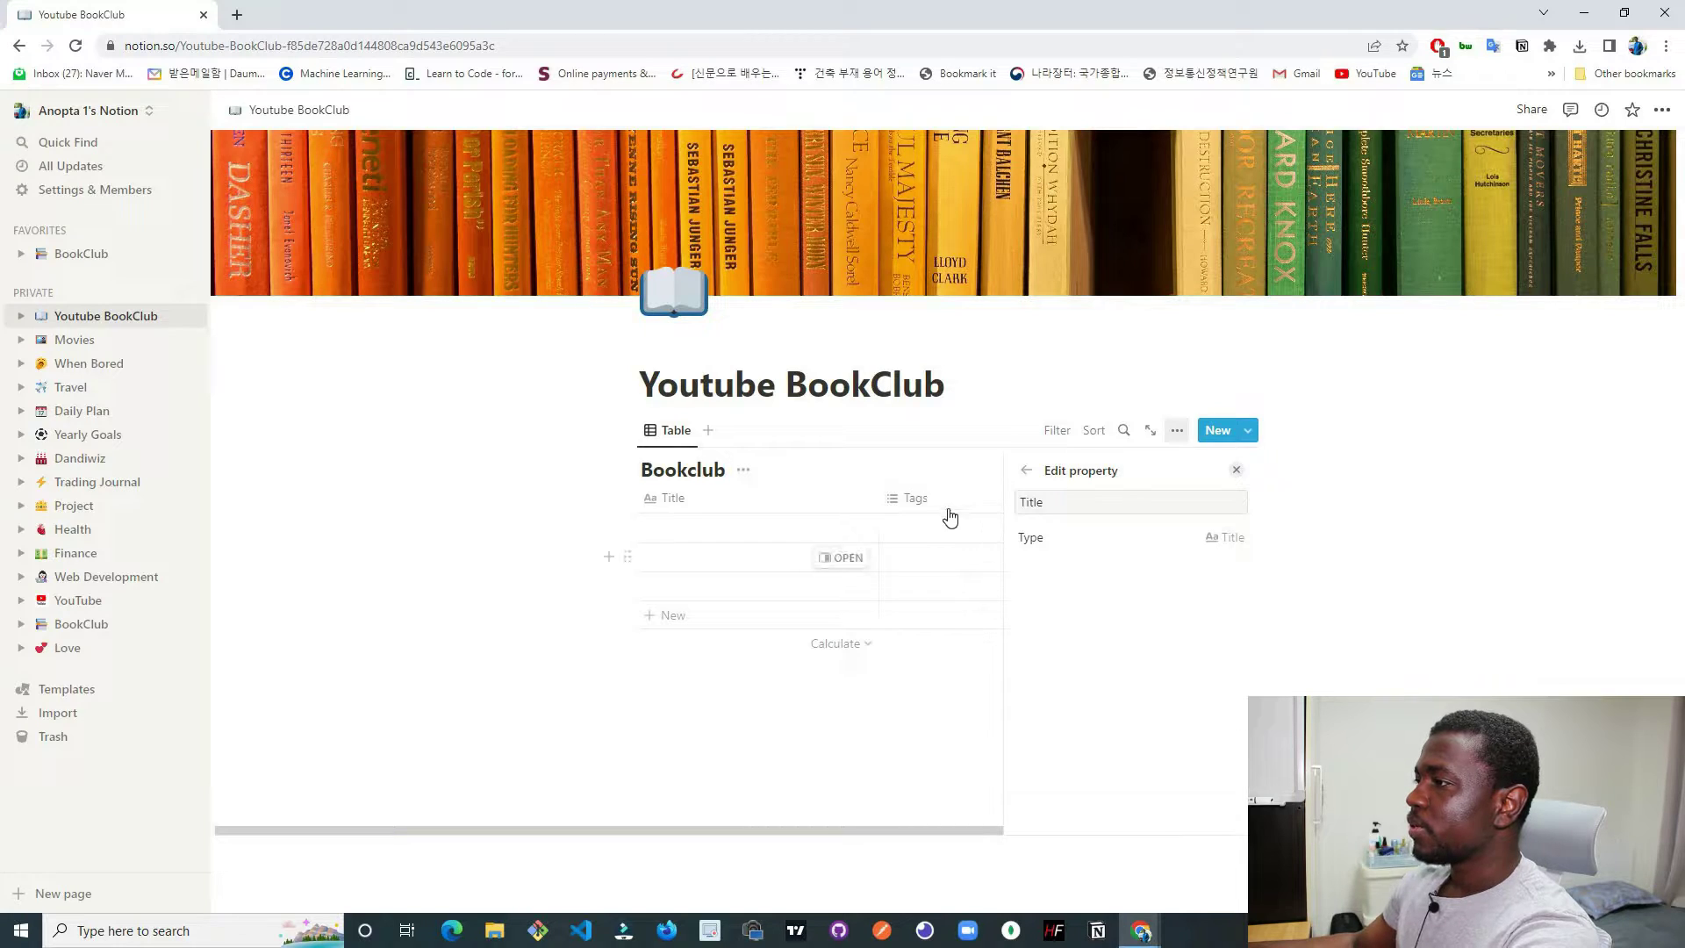
Delete the Tags property from the Bookclub database.
{"action": "left_click", "coordinate": [976, 498]}
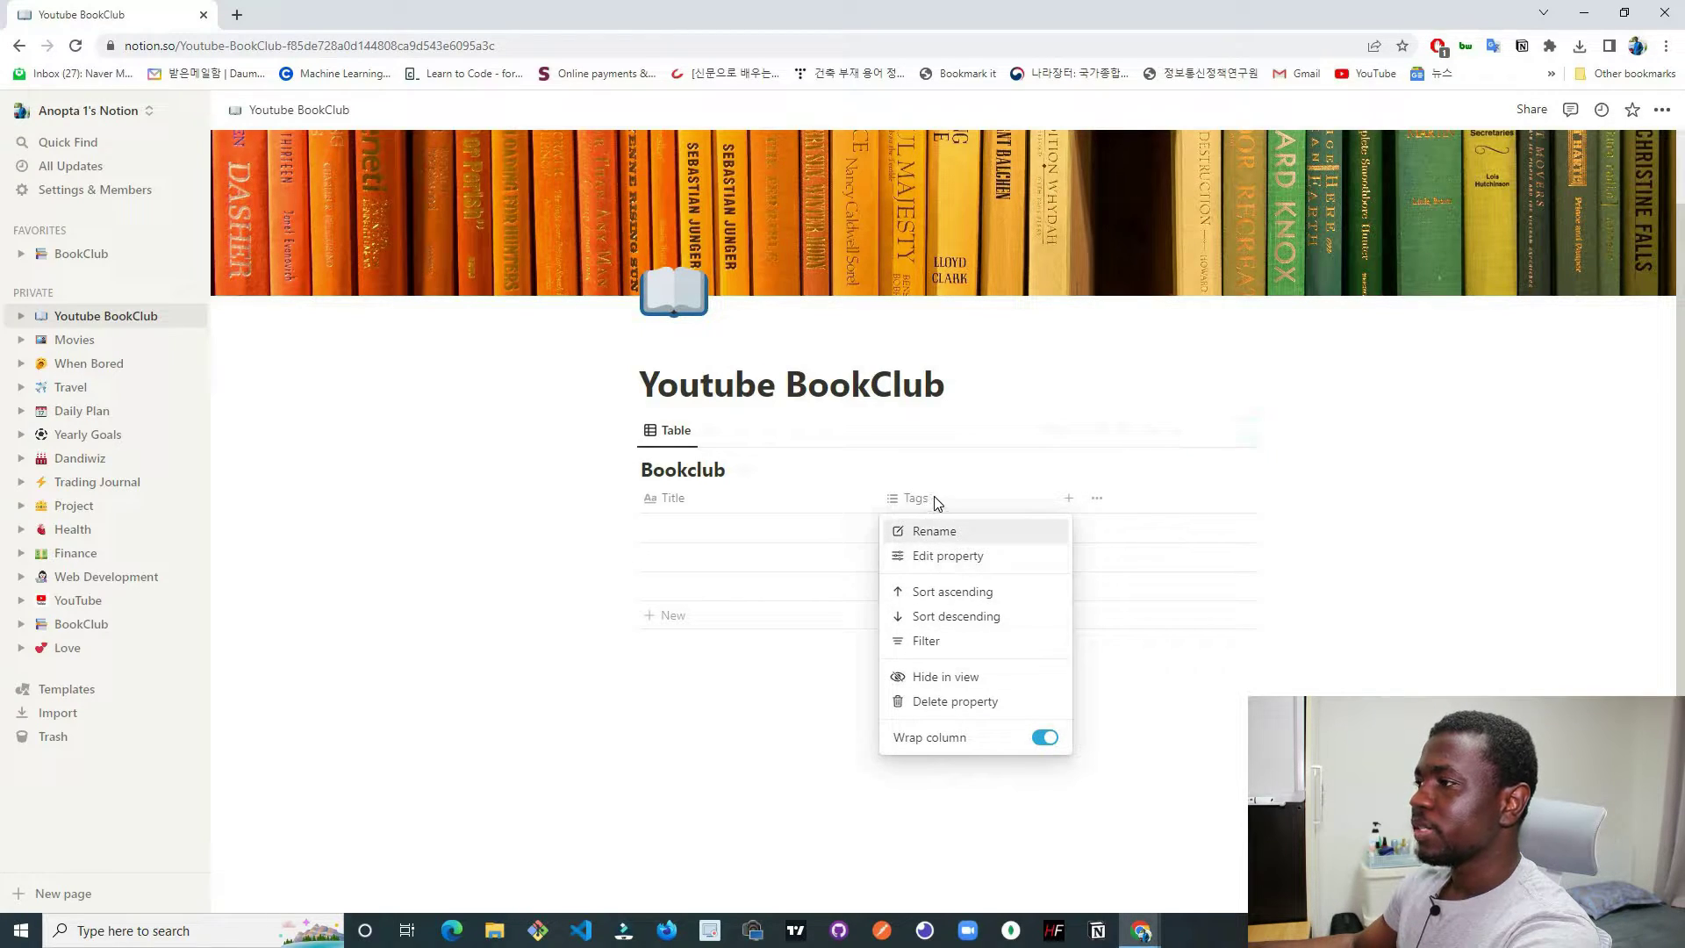
{"action": "left_click", "coordinate": [1106, 512]}
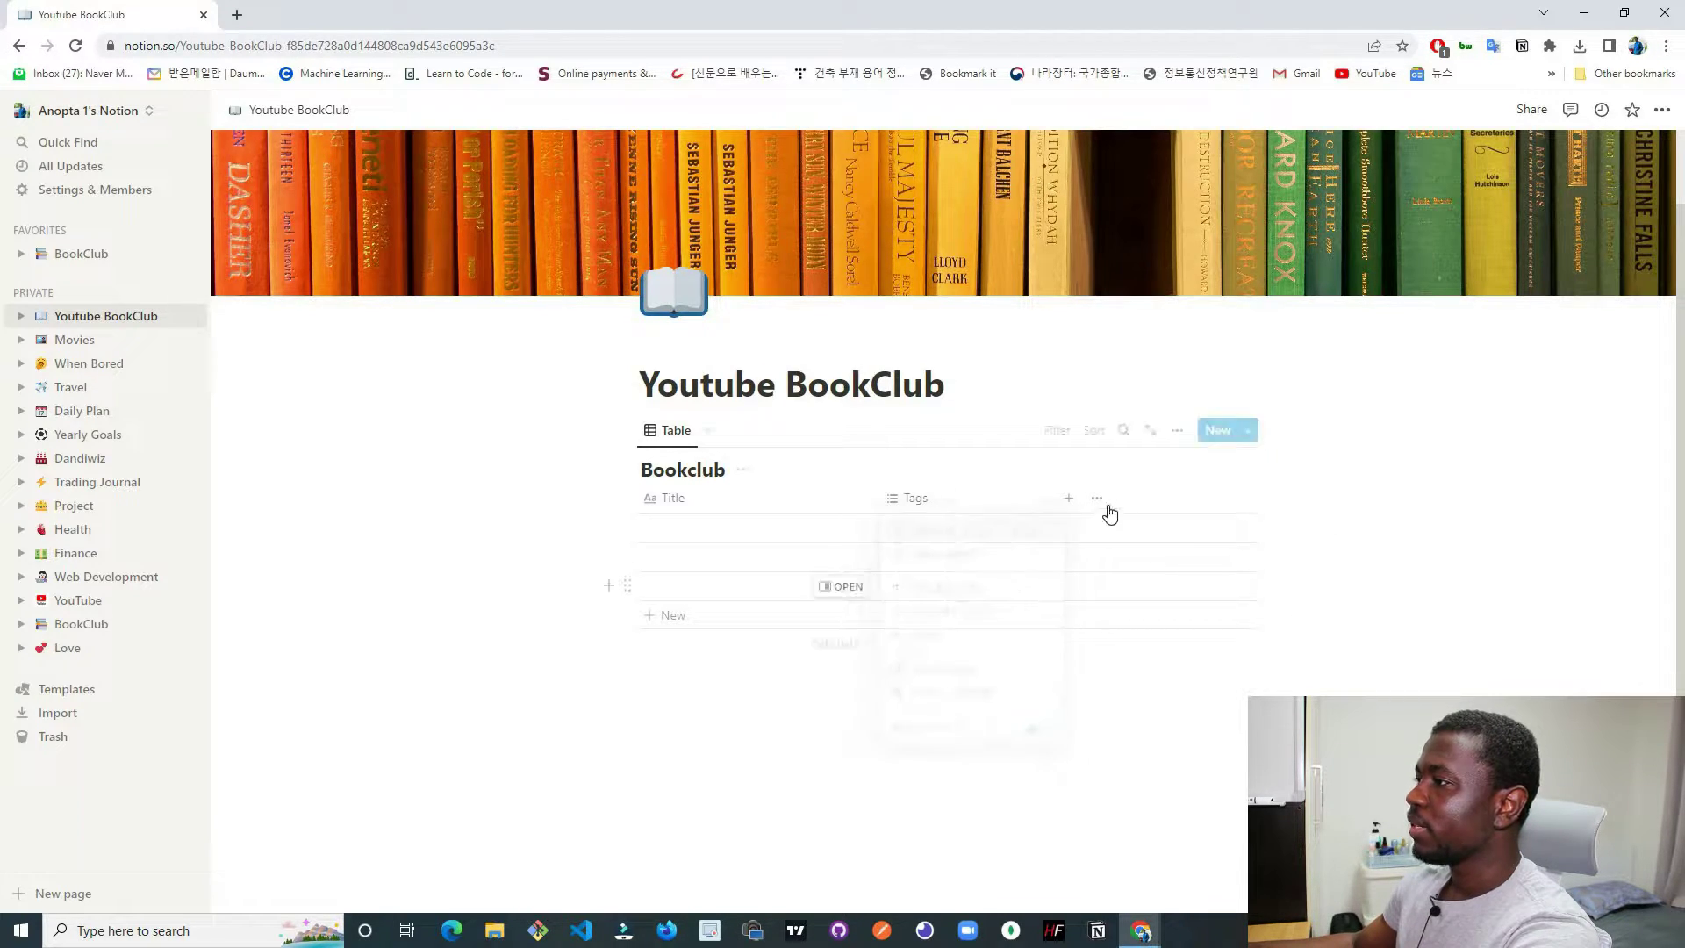
{"action": "left_click", "coordinate": [980, 511]}
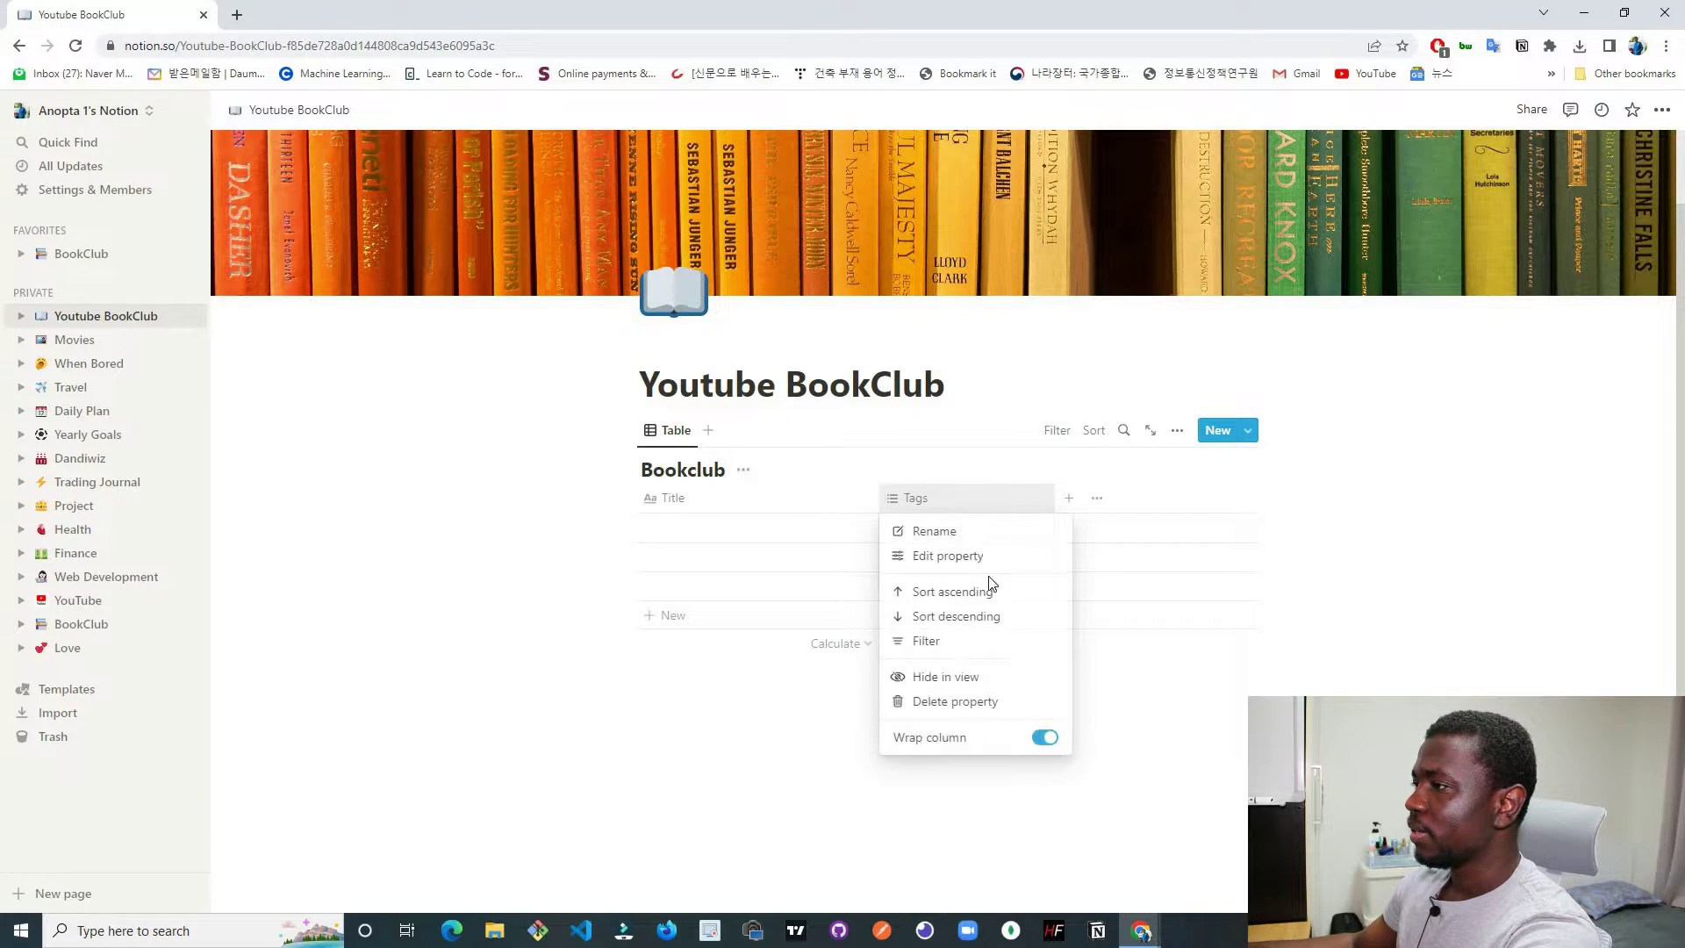
{"action": "left_click", "coordinate": [968, 701]}
{"action": "left_click", "coordinate": [861, 523]}
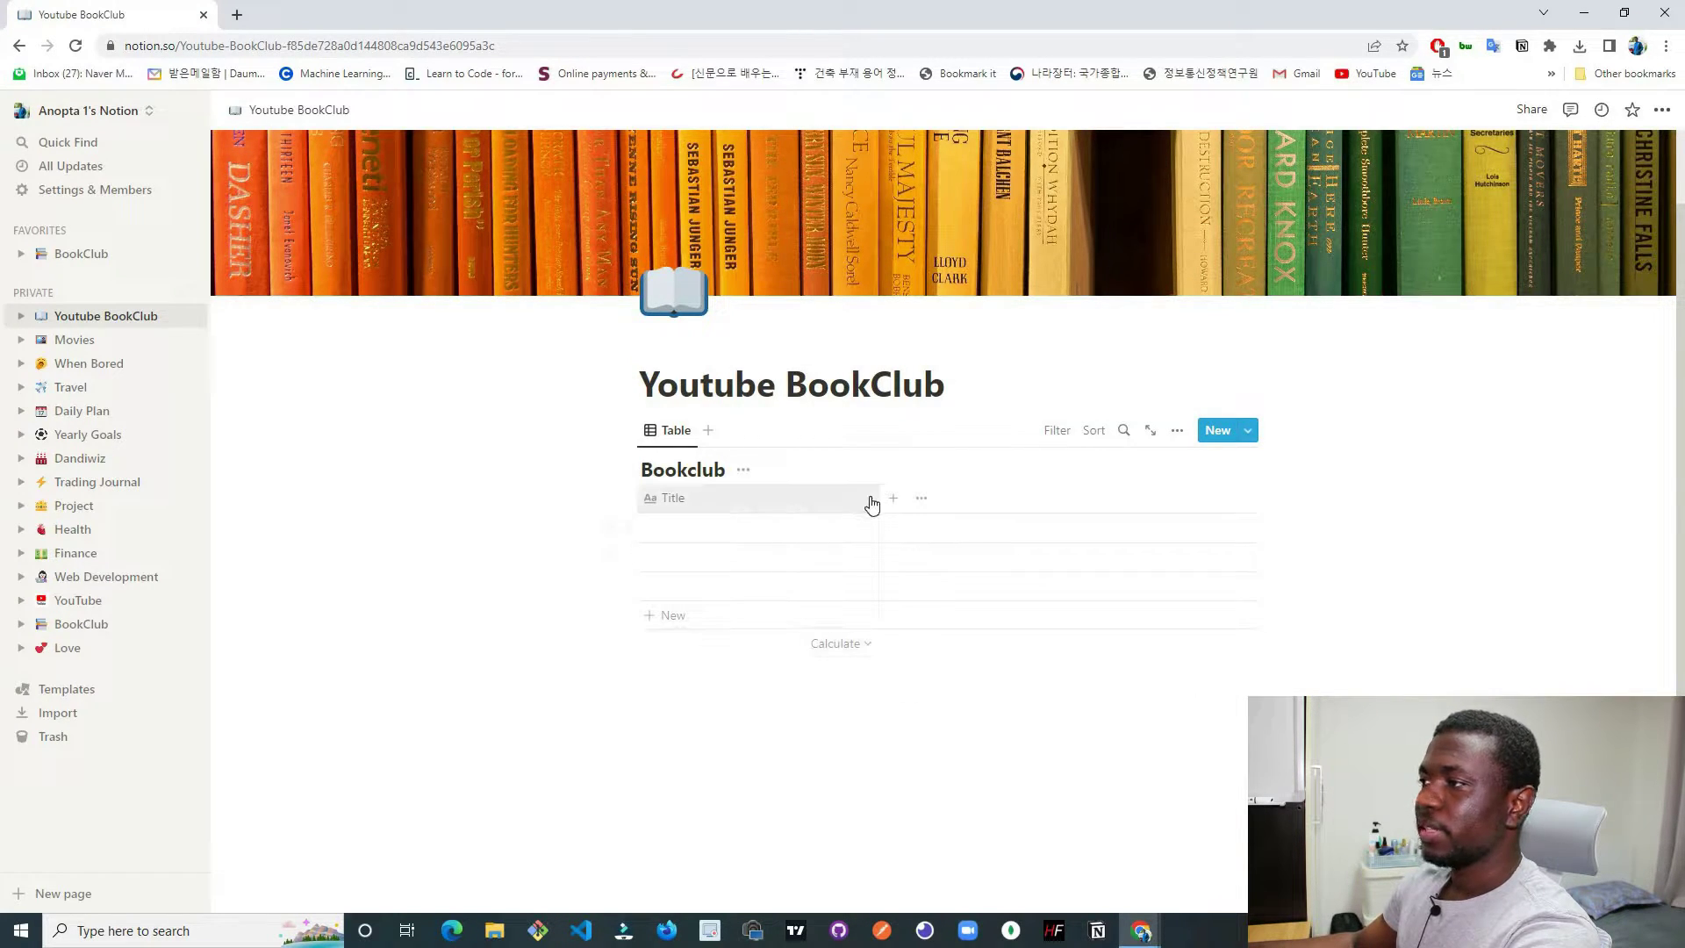
{"action": "right_click", "coordinate": [750, 507]}
{"action": "right_click", "coordinate": [703, 499]}
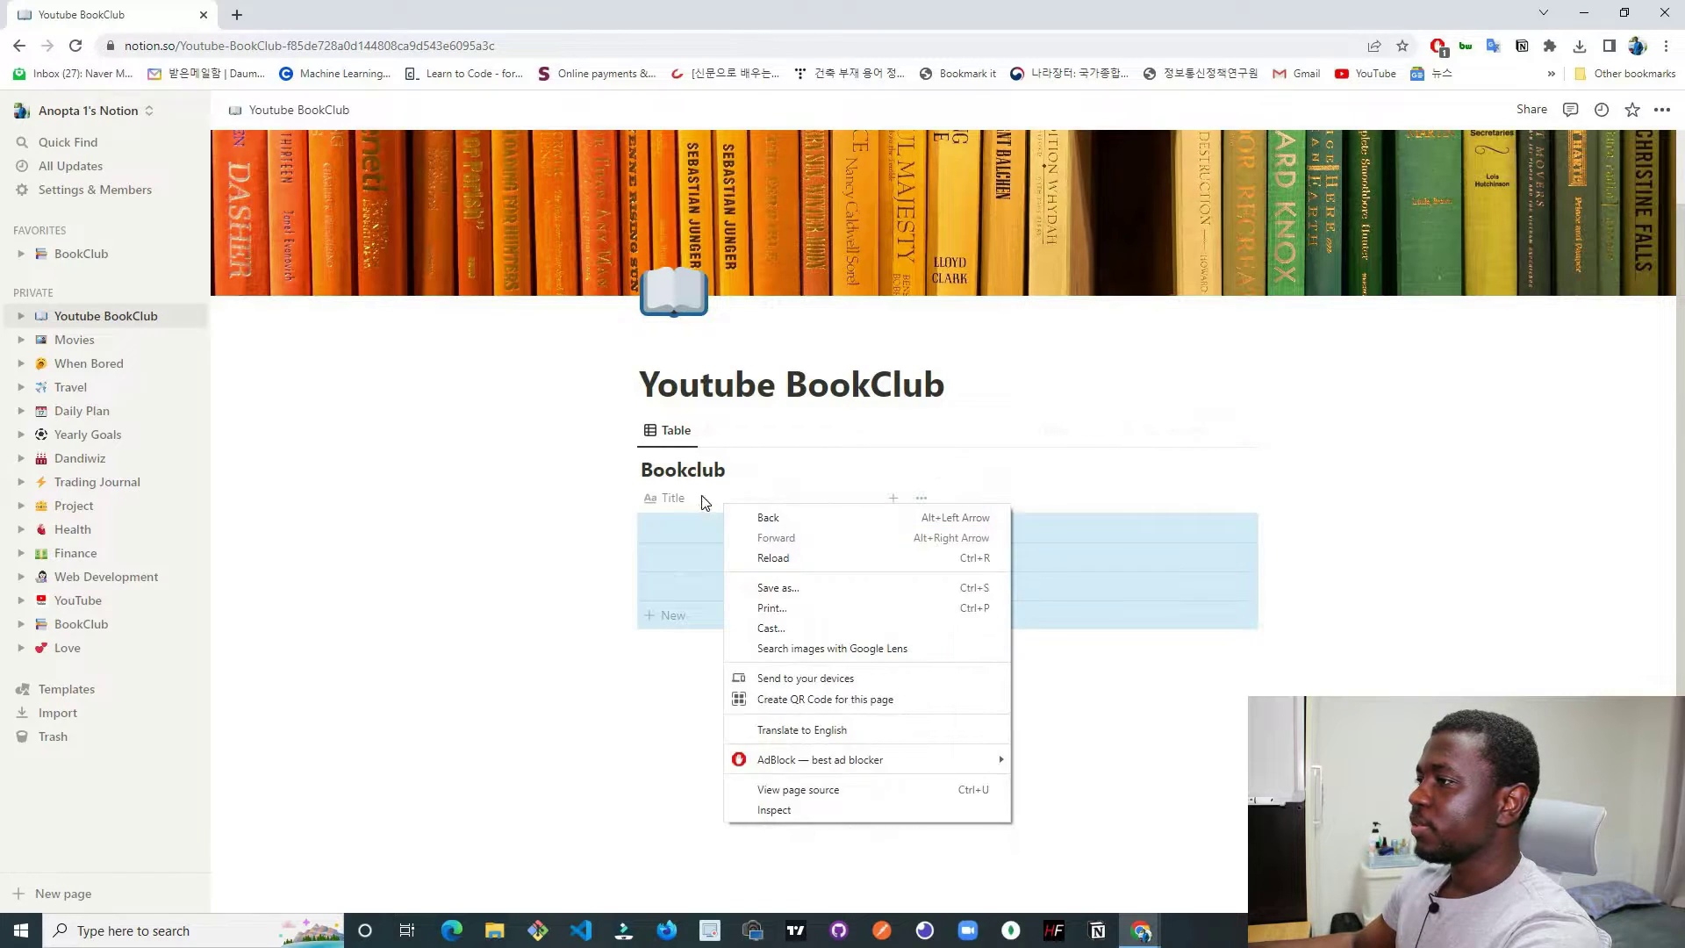
{"action": "left_click", "coordinate": [808, 494]}
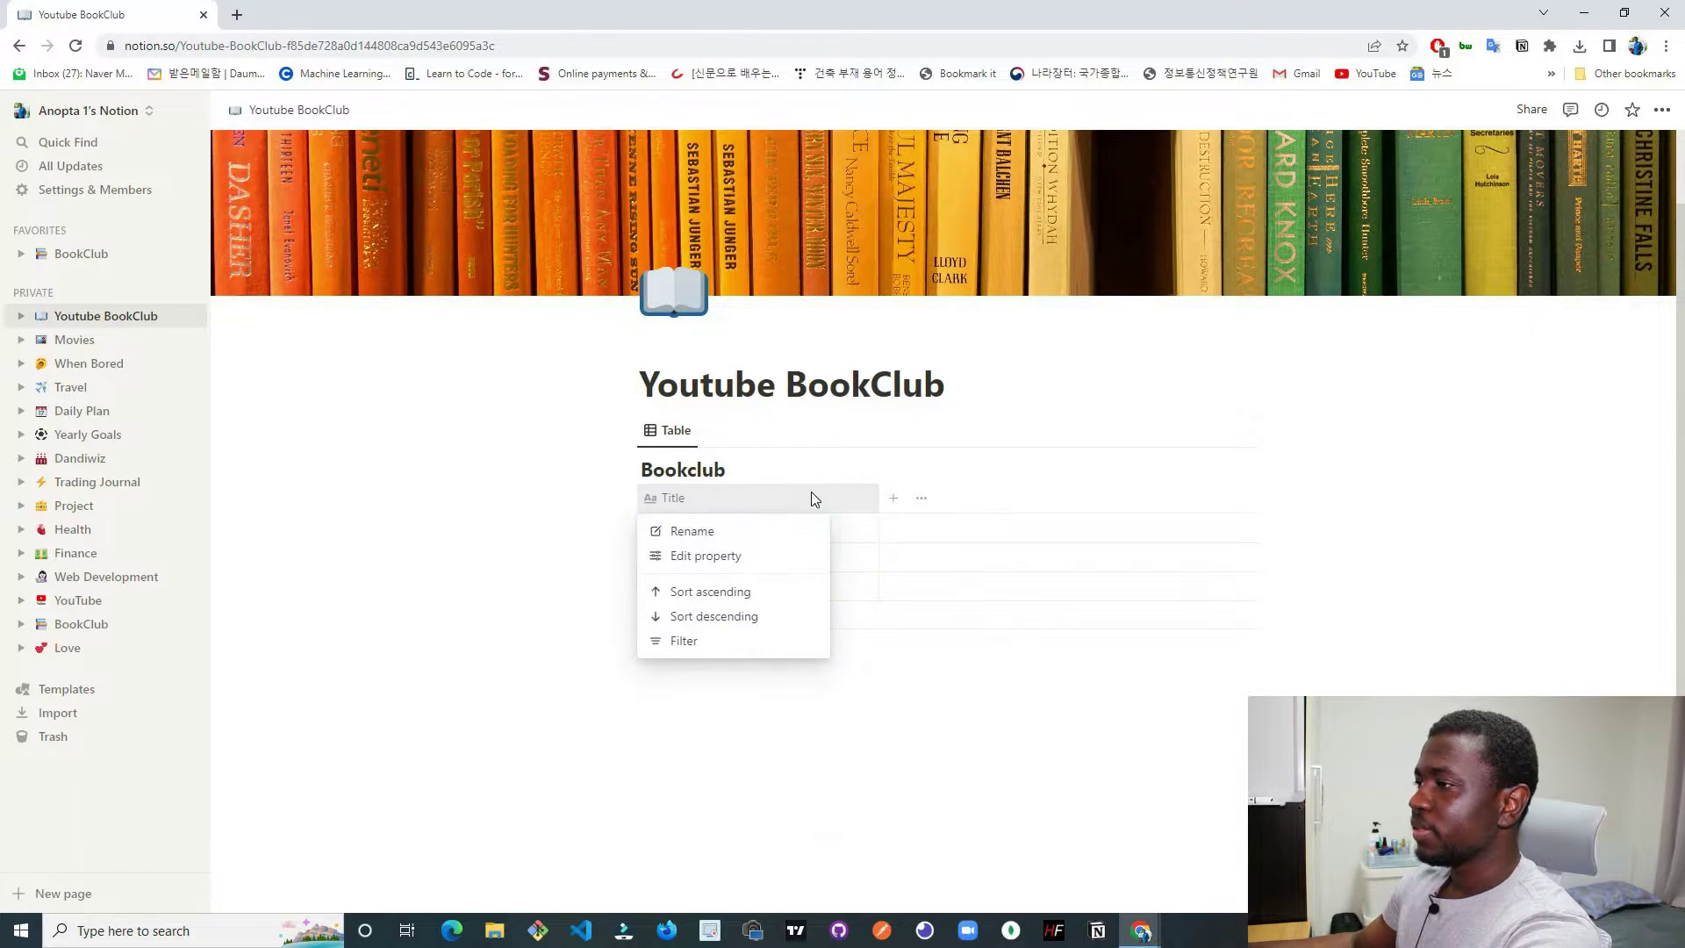
{"action": "left_click", "coordinate": [978, 602]}
Add a new property named "Author" to the Bookclub database, keeping it as the Text type.
{"action": "left_click", "coordinate": [894, 501]}
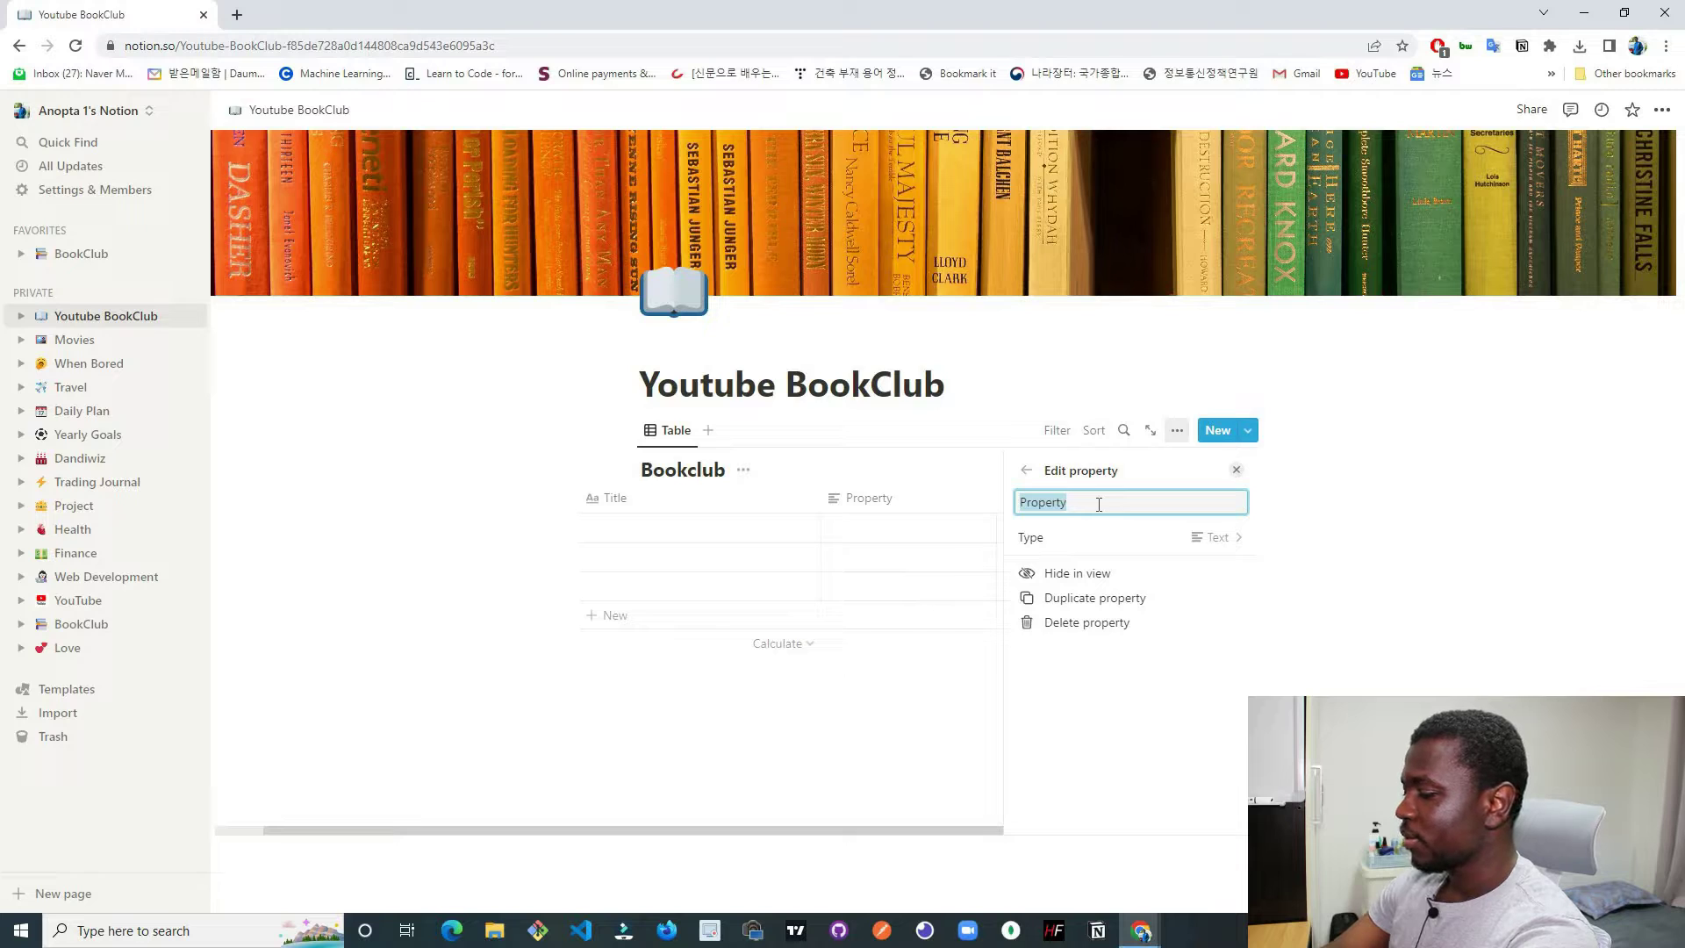
{"action": "type", "text": "Autho"}
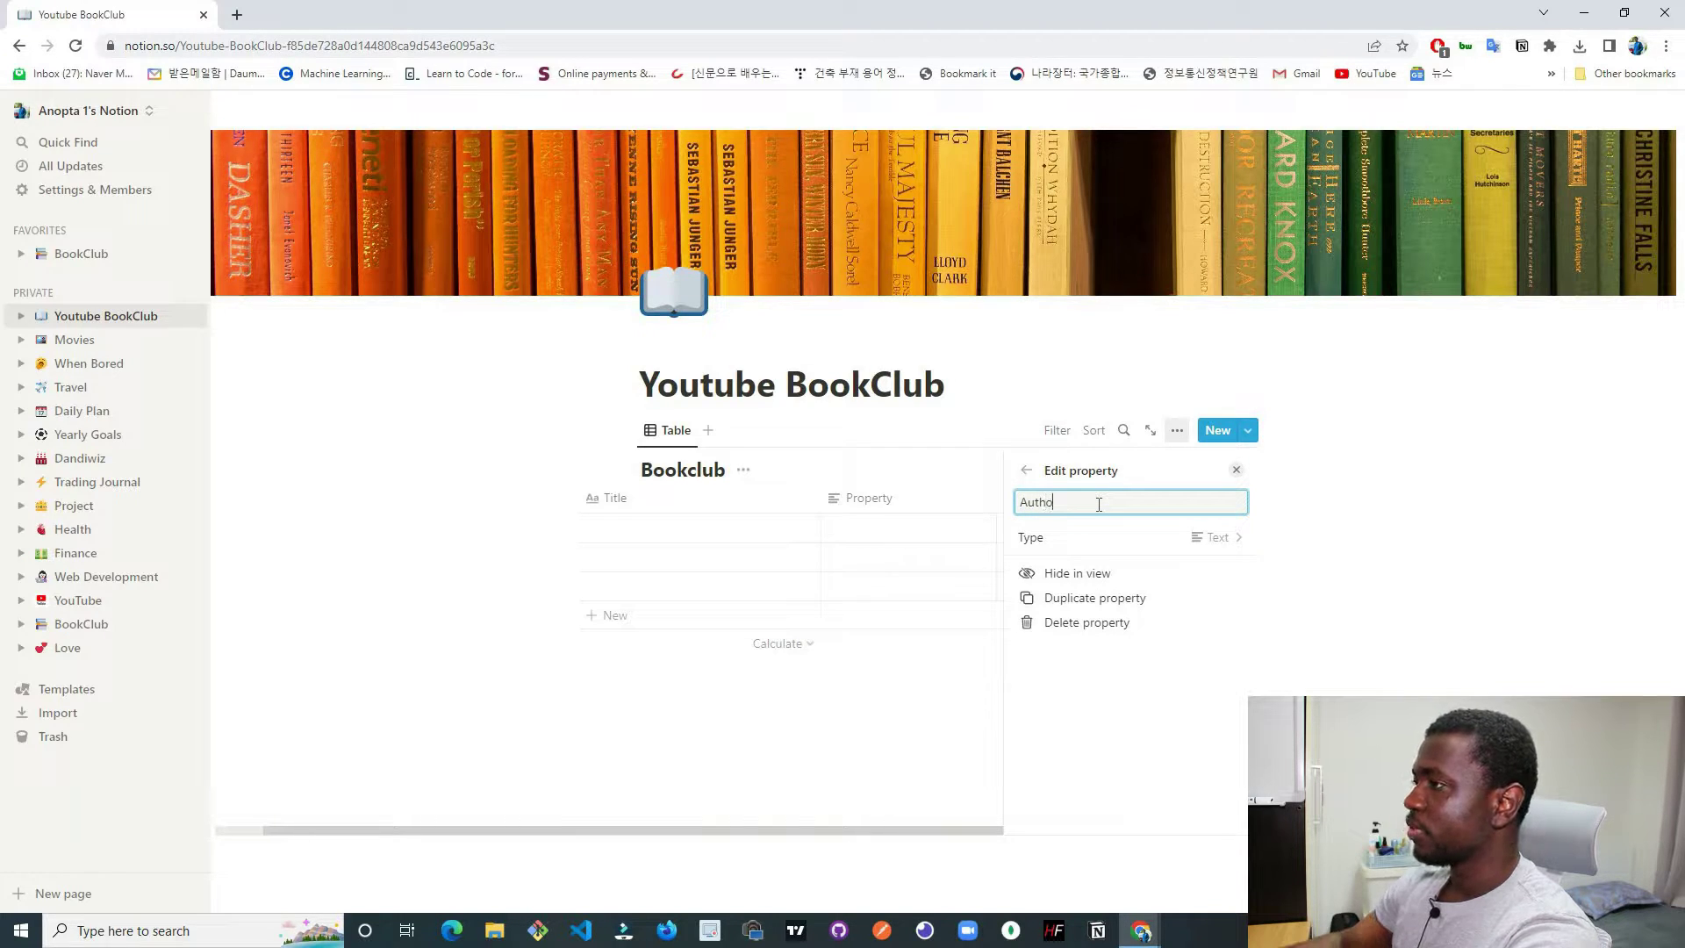
{"action": "type", "text": "r"}
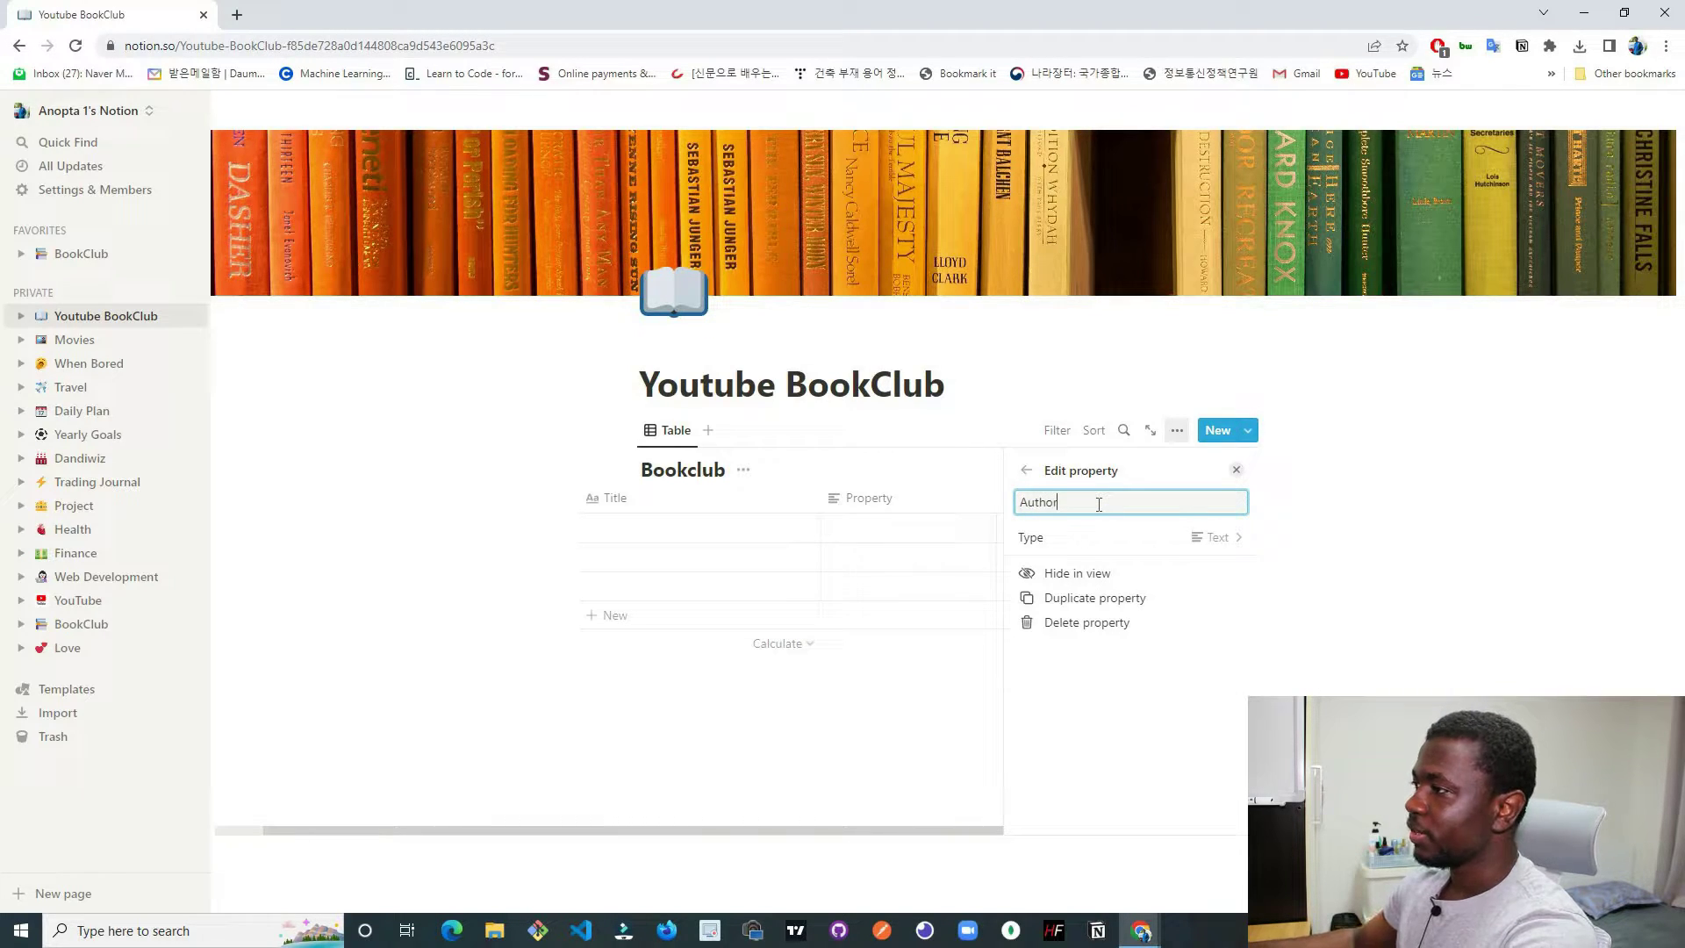
{"action": "left_click", "coordinate": [1222, 544]}
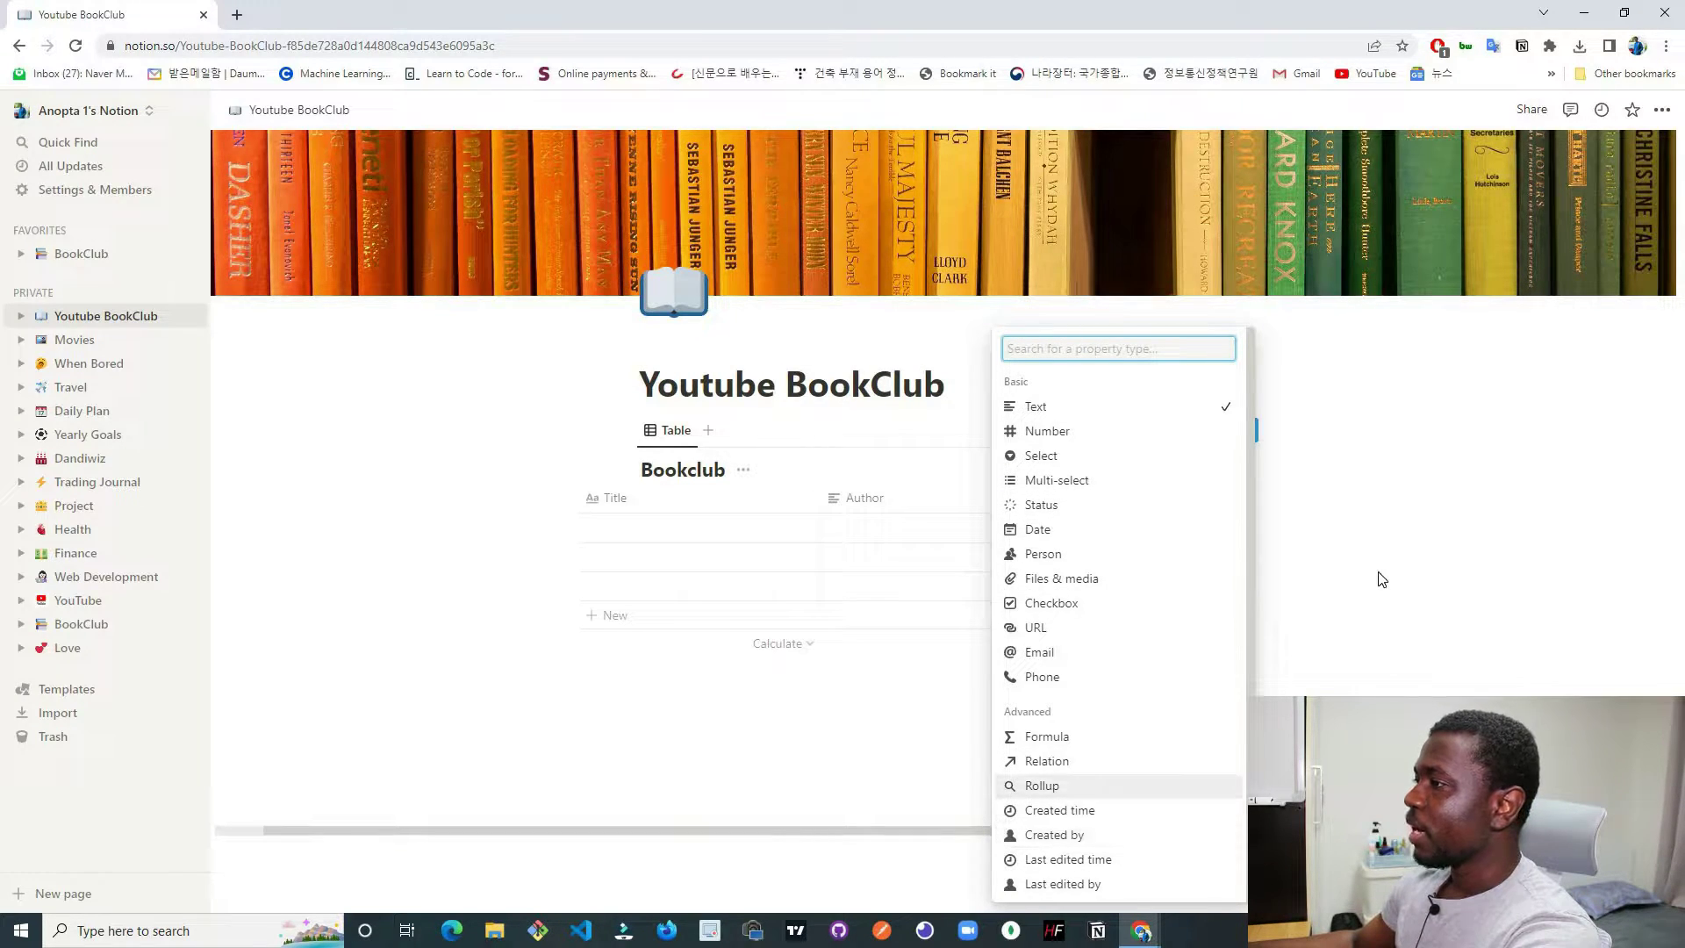
{"action": "left_click", "coordinate": [1323, 551]}
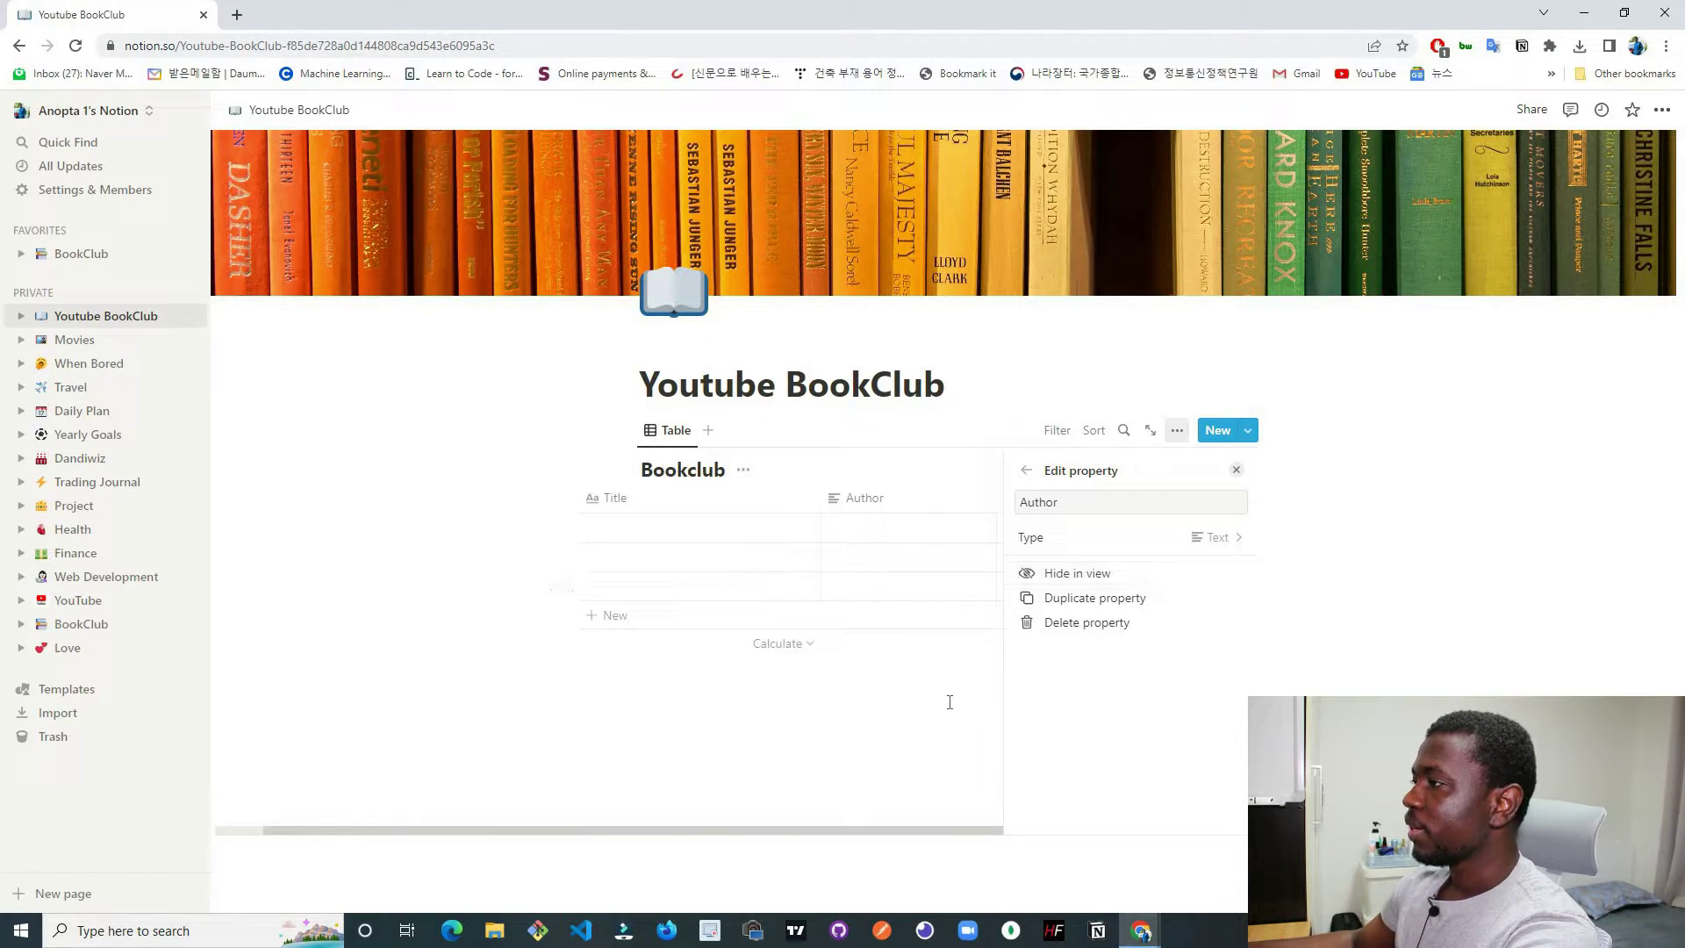
{"action": "left_click", "coordinate": [892, 667]}
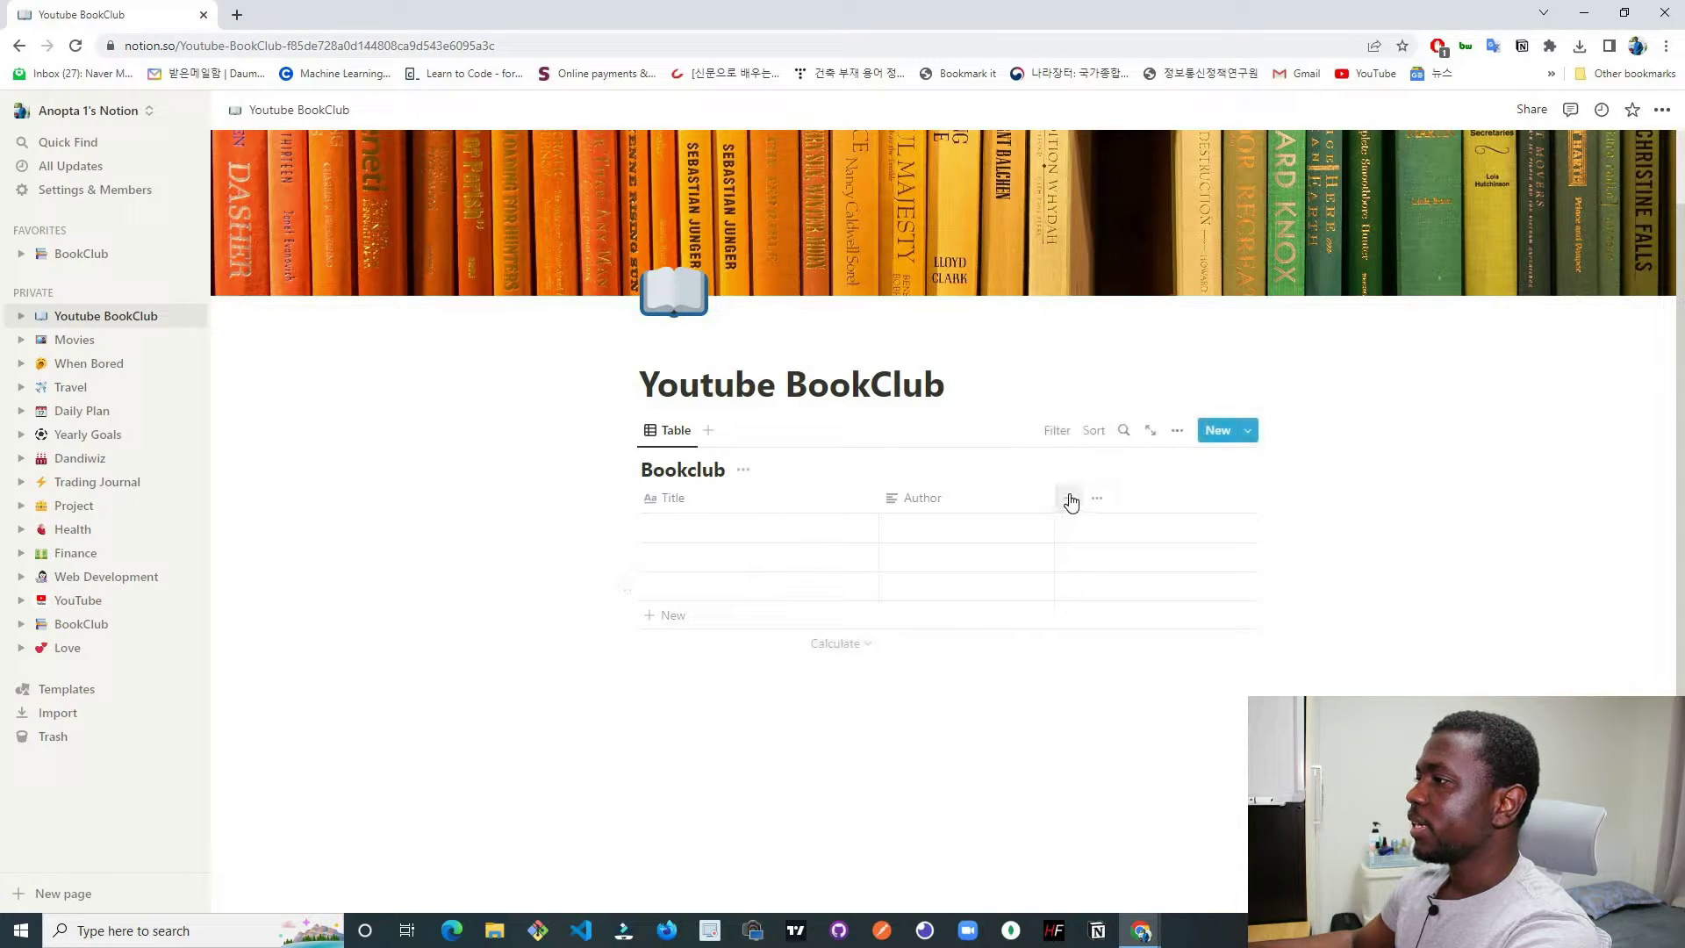
Add another property named "Status" to the Bookclub database and set its type to Select.
{"action": "left_click", "coordinate": [1067, 498]}
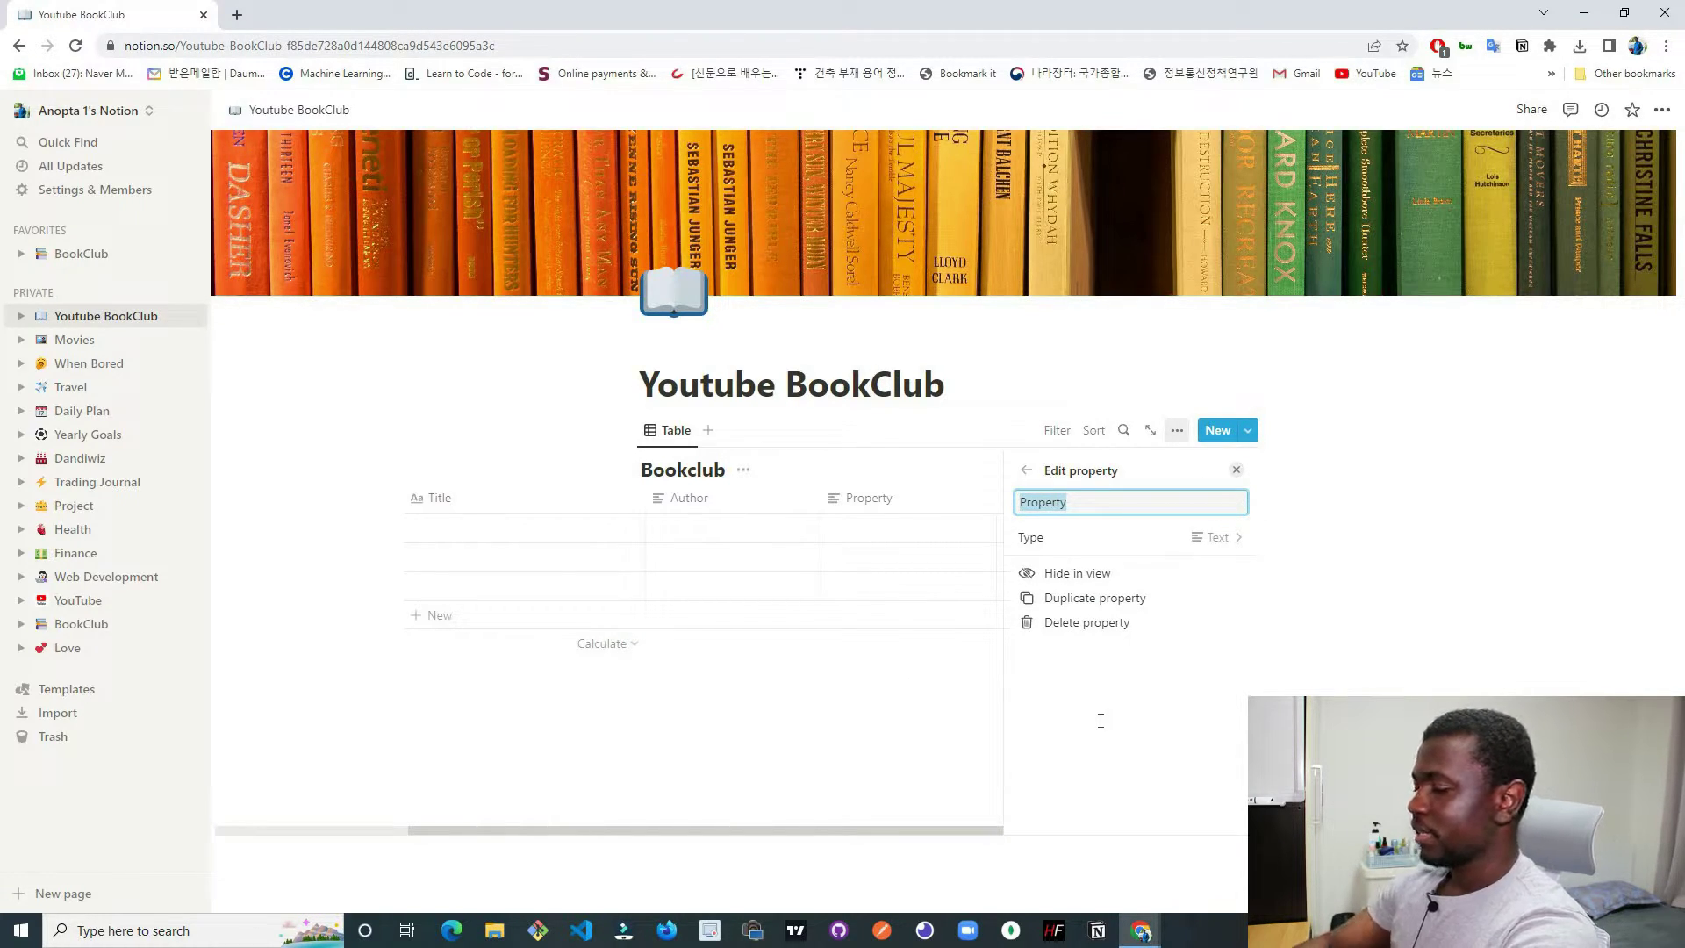
{"action": "type", "text": "Sta"}
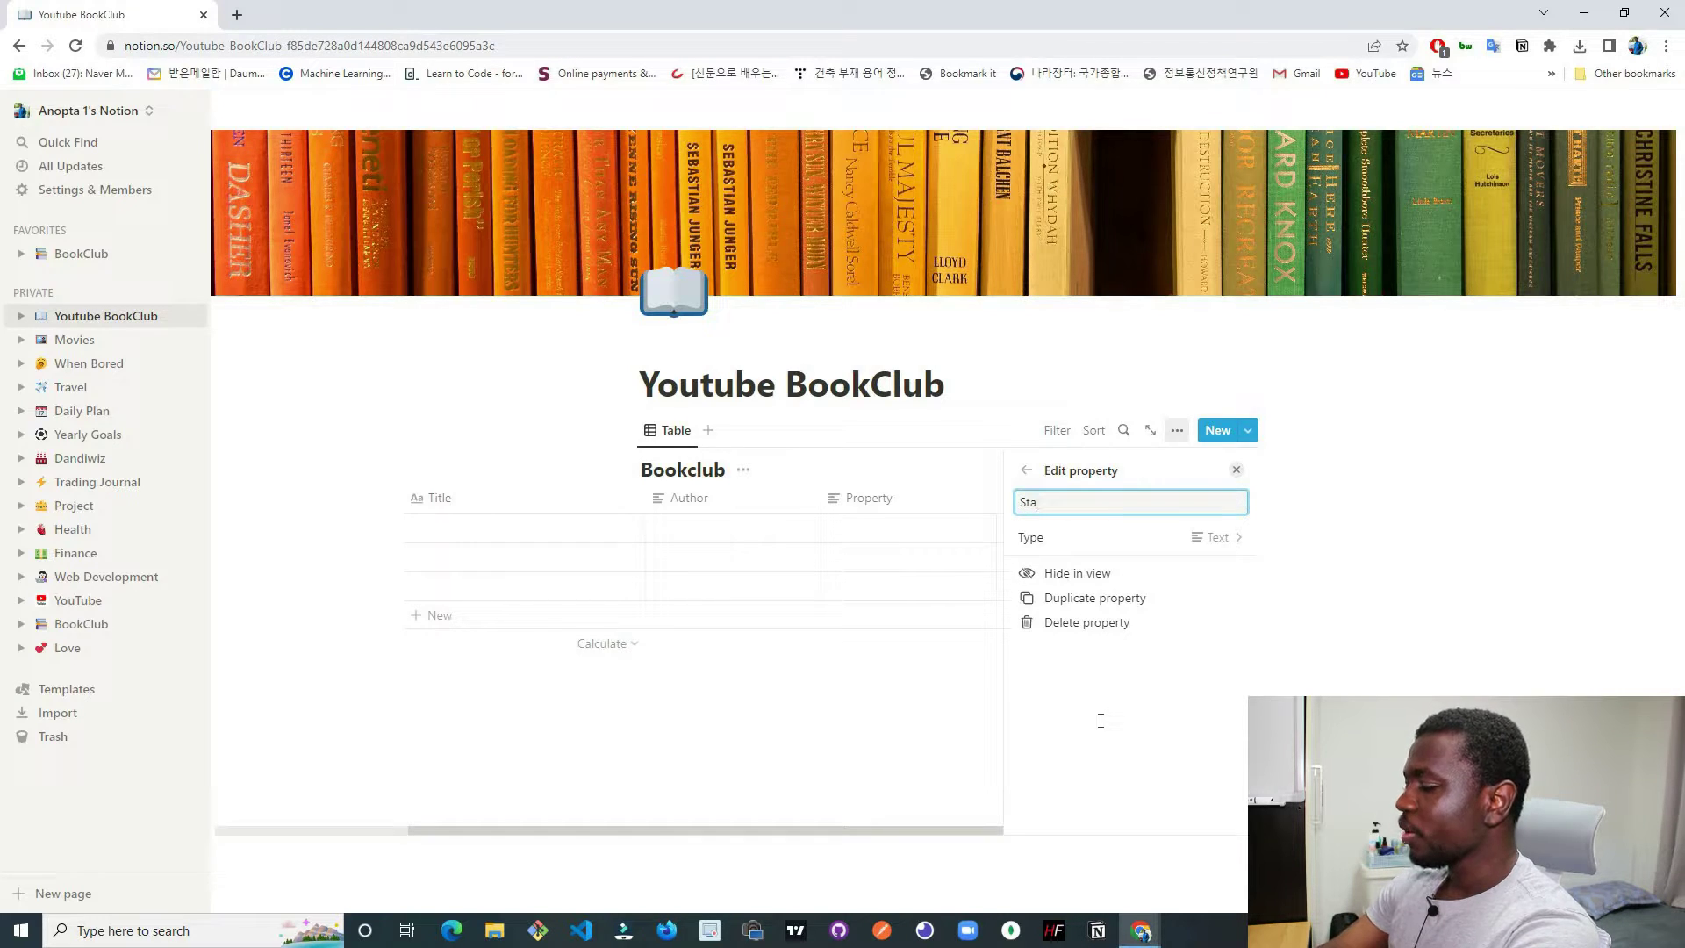
{"action": "type", "text": "tus"}
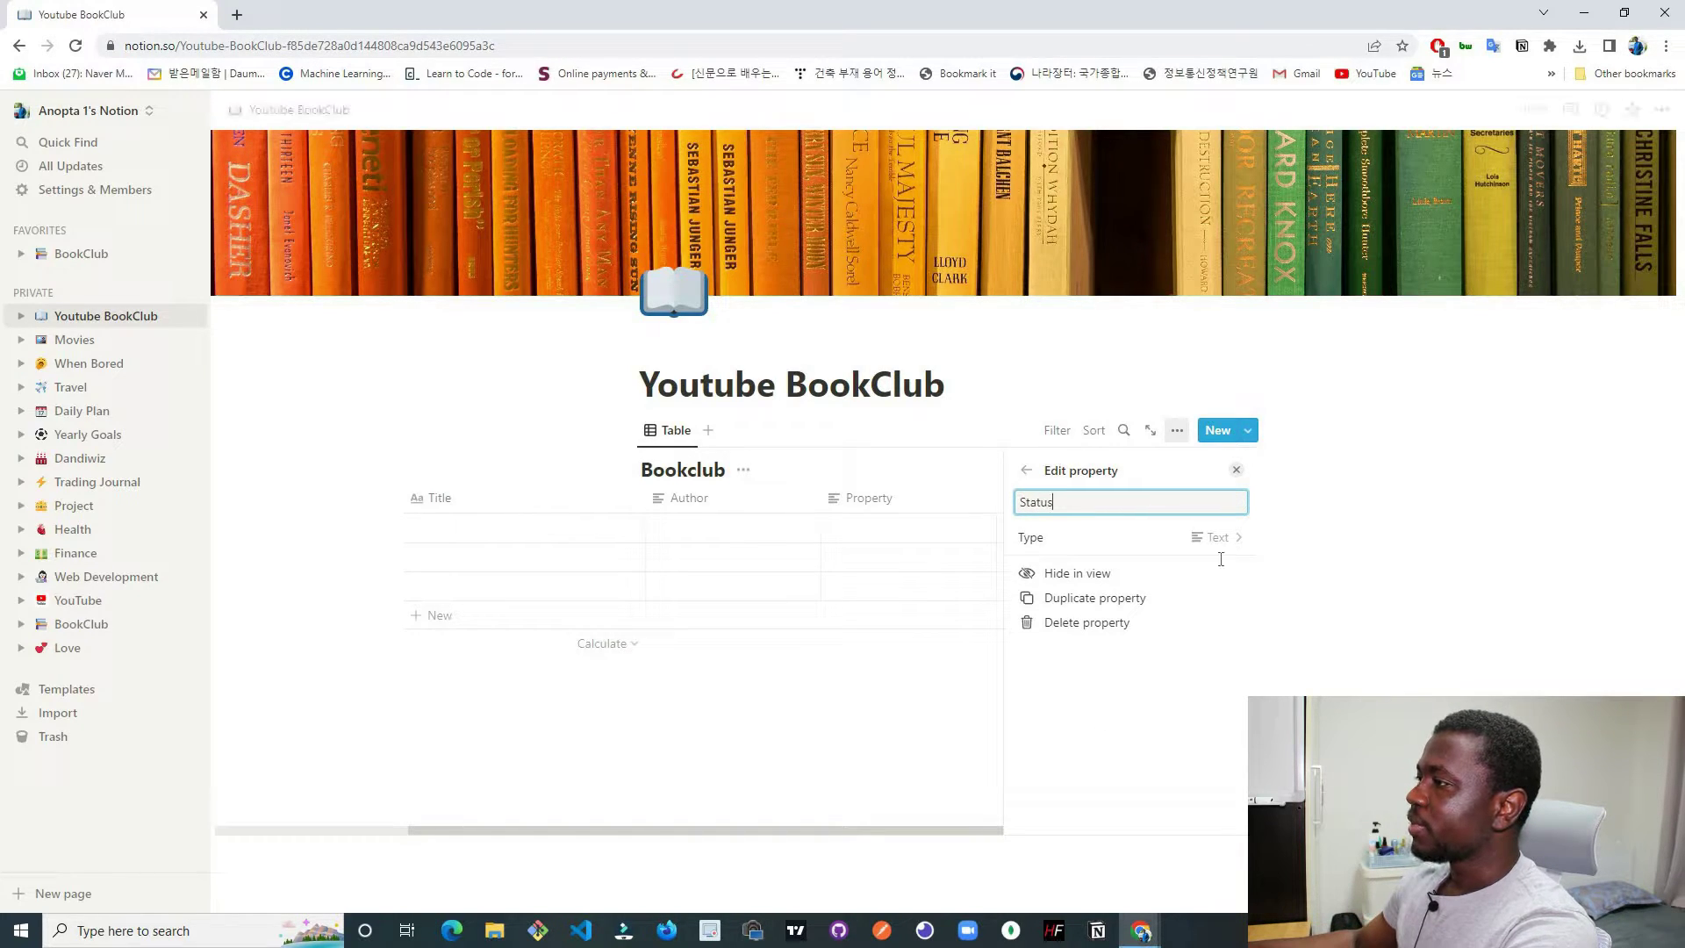
{"action": "left_click", "coordinate": [1215, 538]}
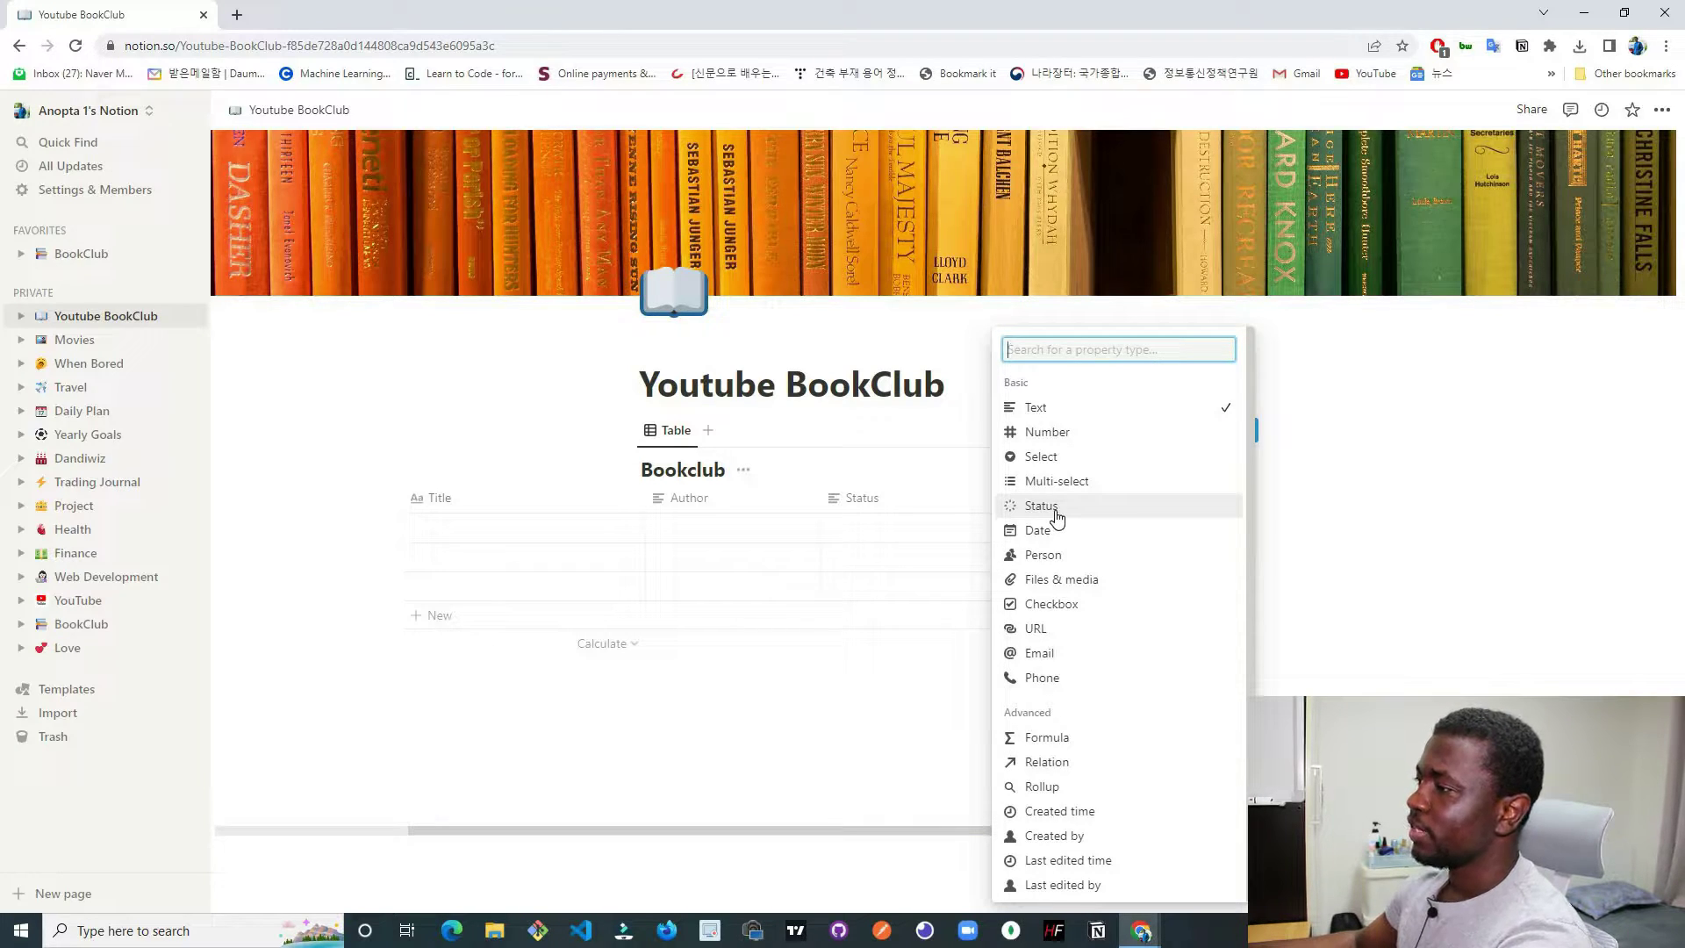
{"action": "left_click", "coordinate": [1060, 461]}
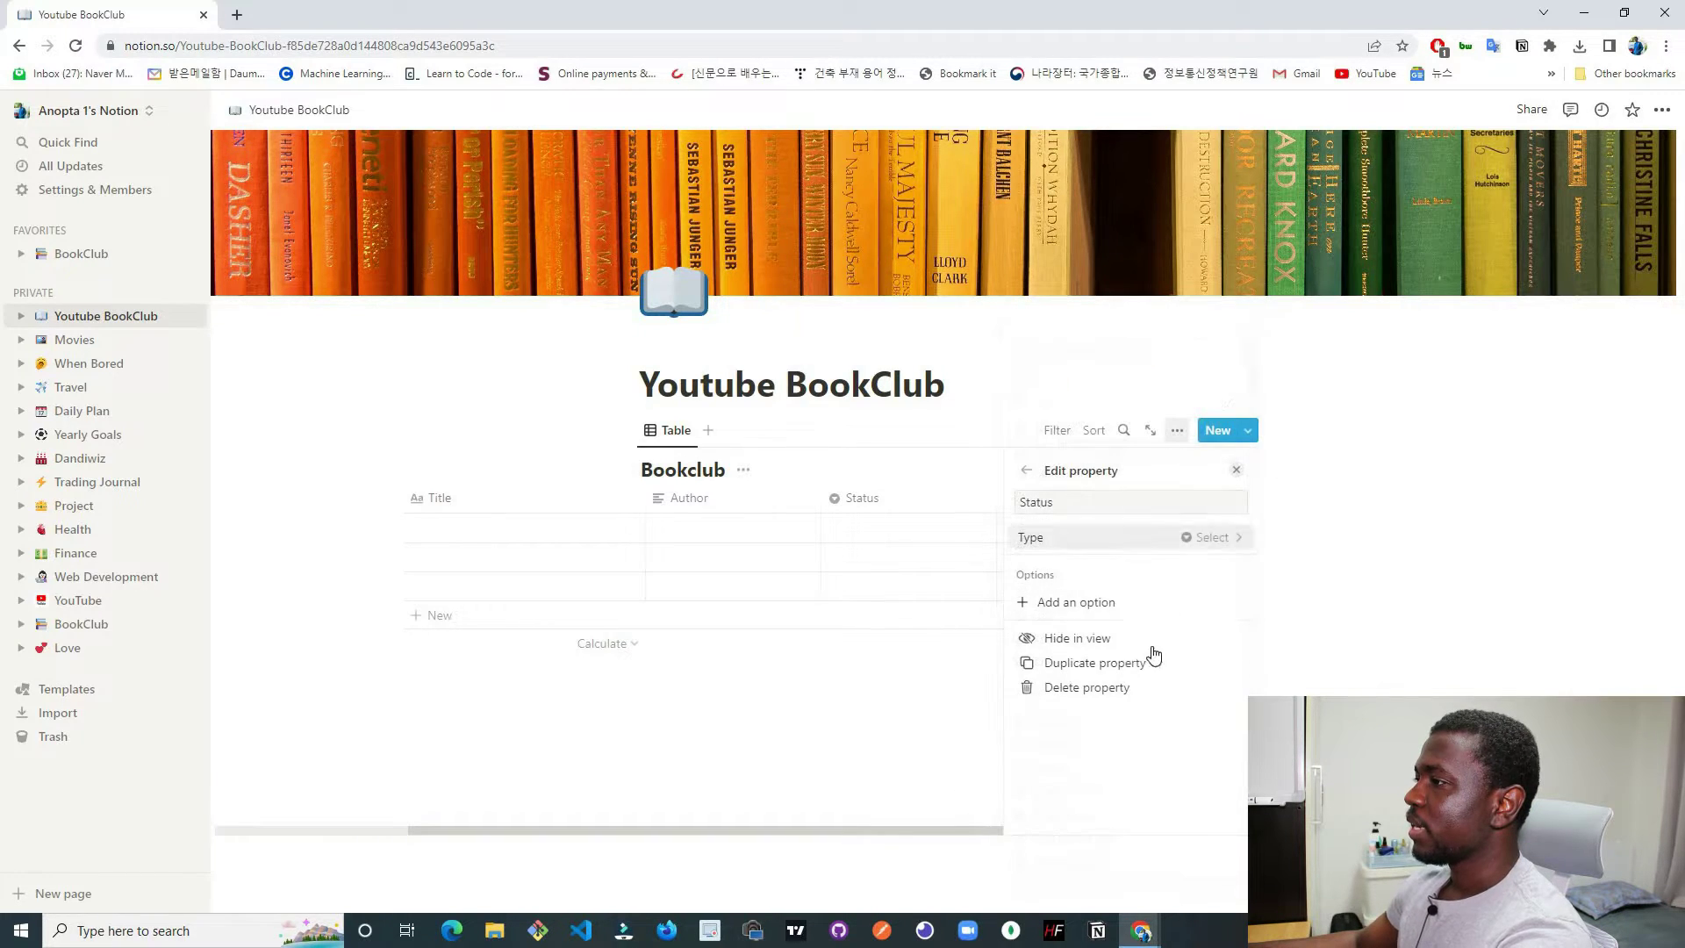
Add the option "recommendations" to the Status property.
{"action": "left_click", "coordinate": [1066, 606]}
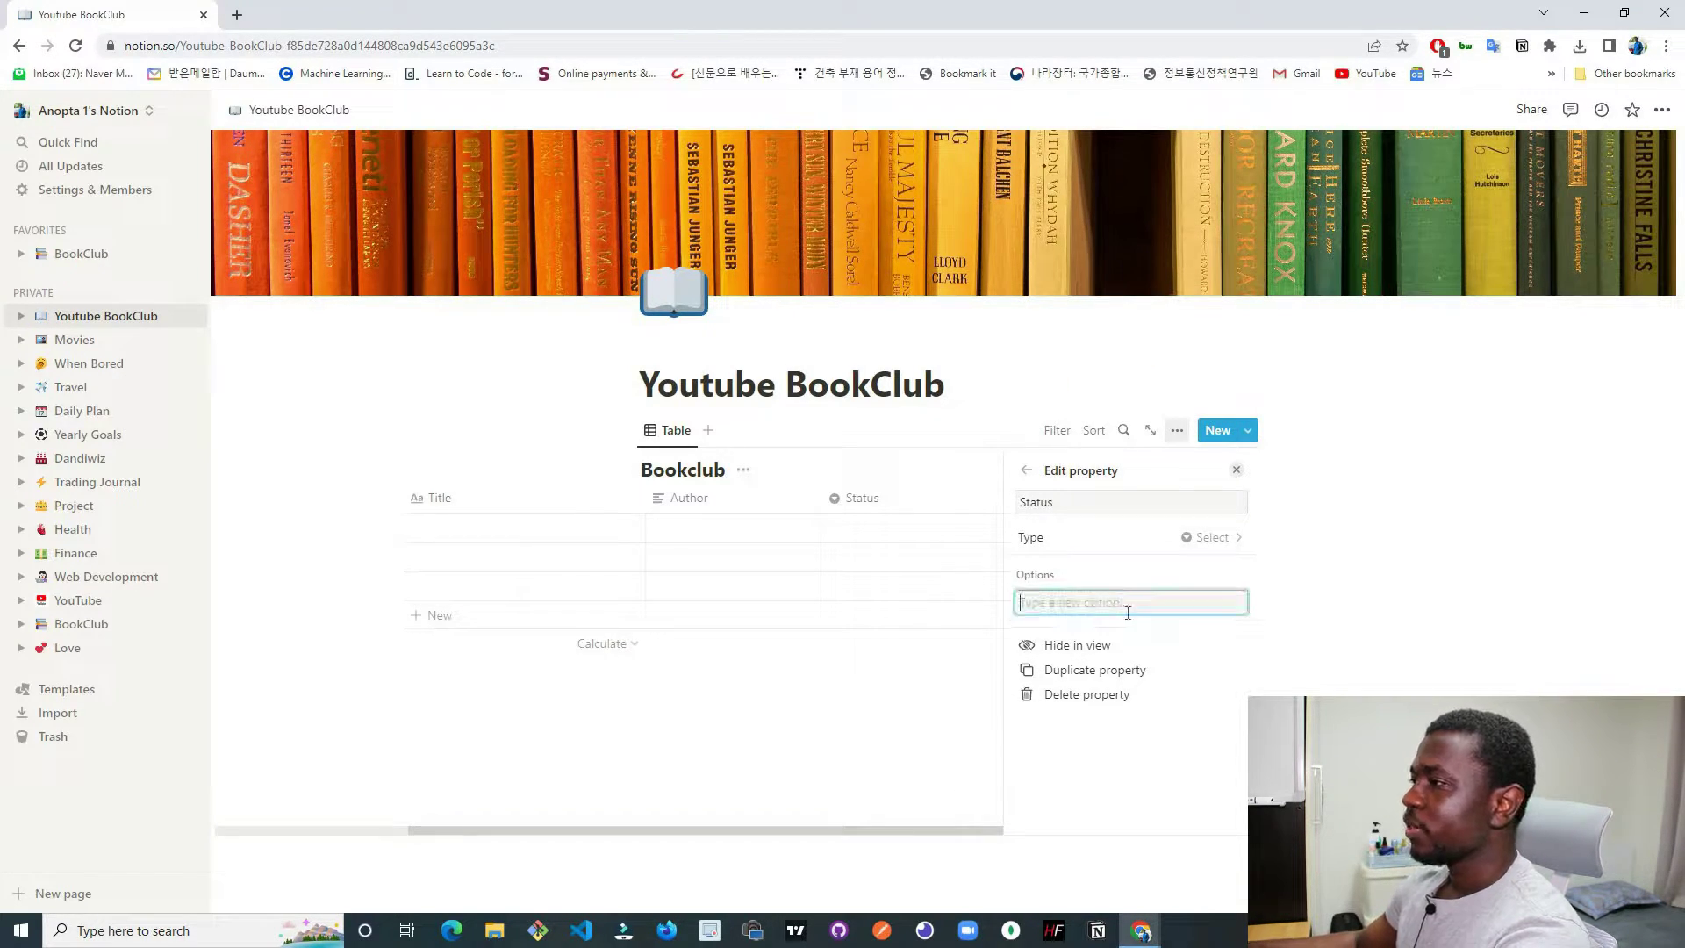
{"action": "type", "text": "r"}
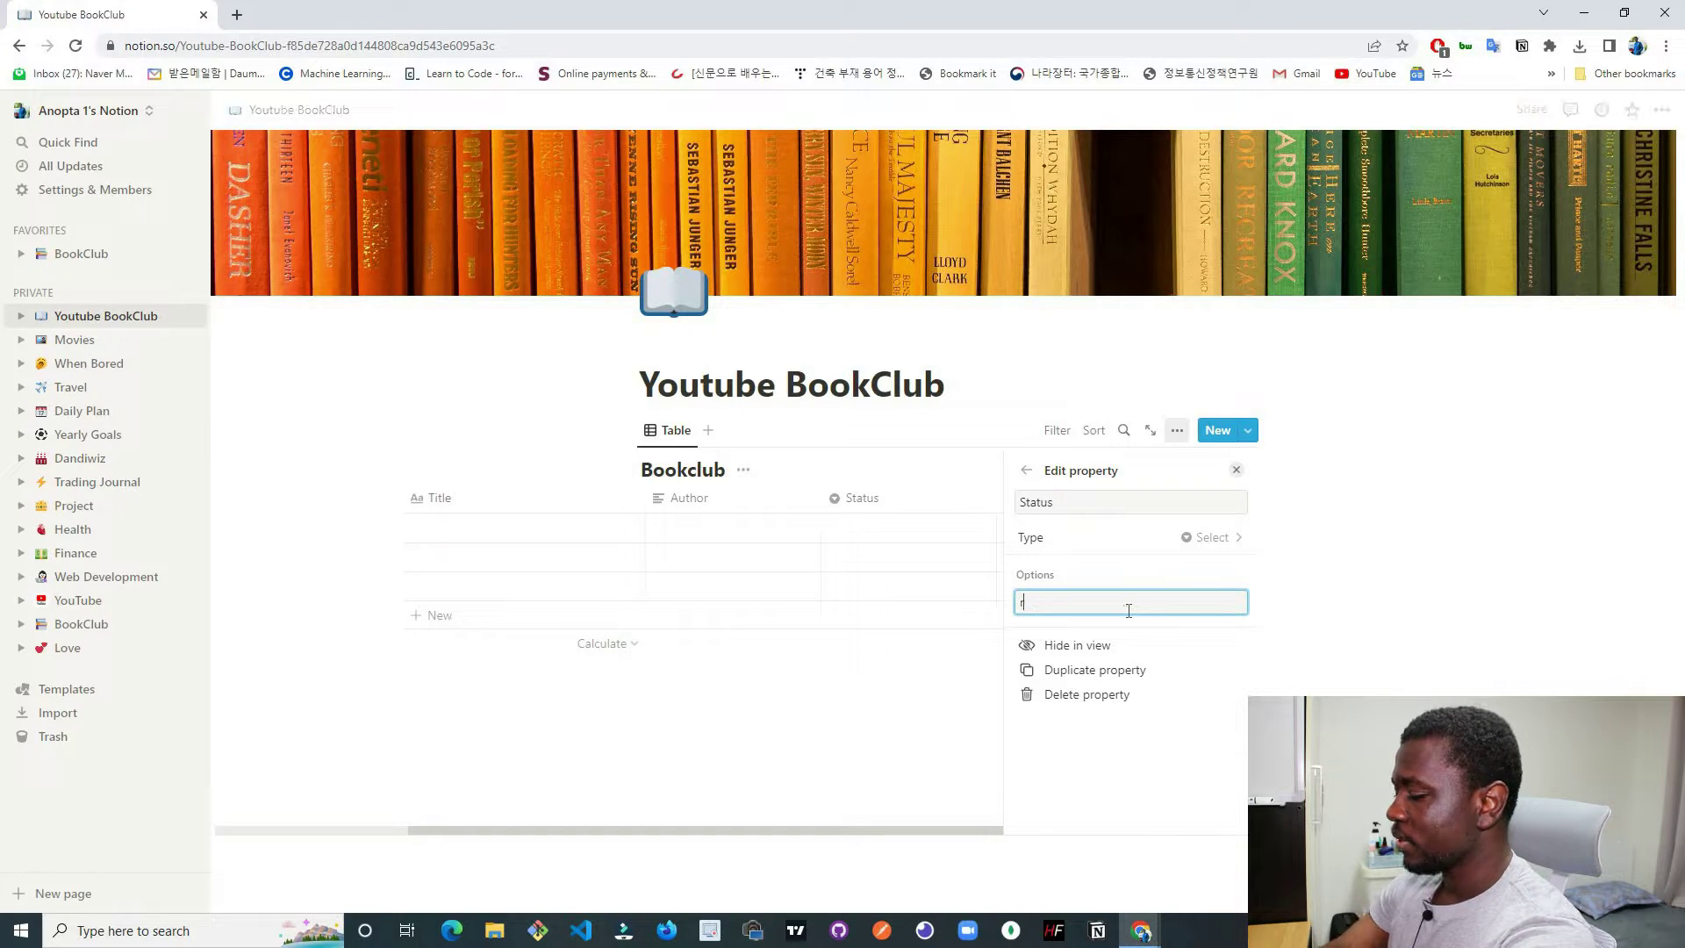
{"action": "type", "text": "ecommend"}
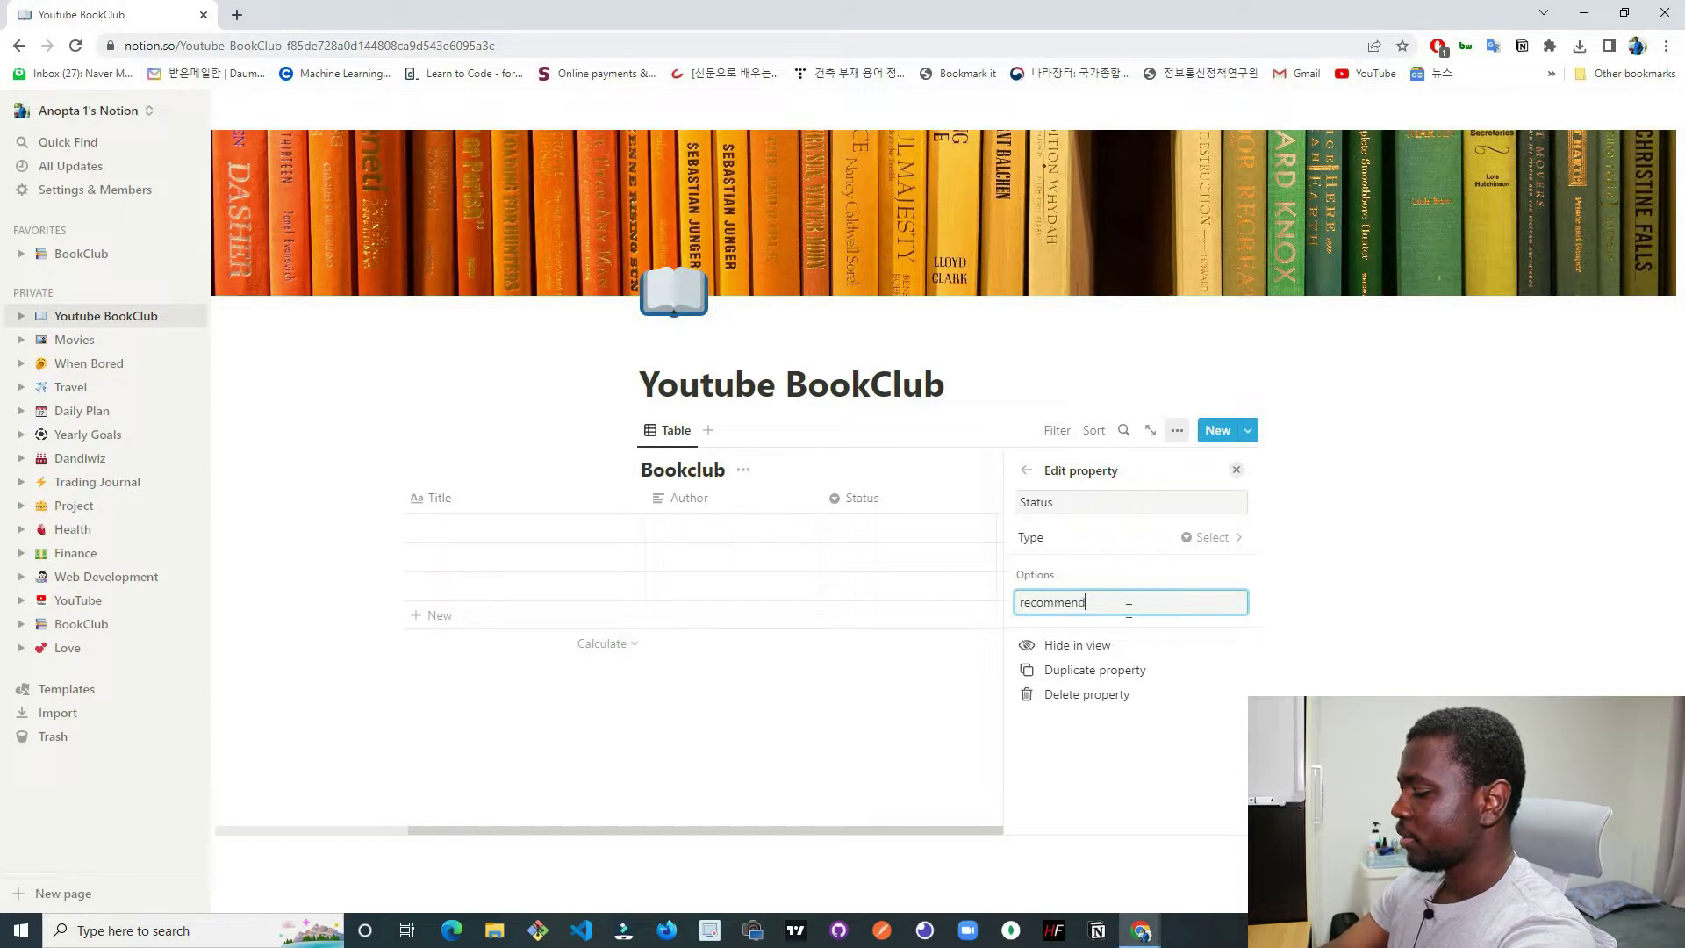
{"action": "type", "text": "ations"}
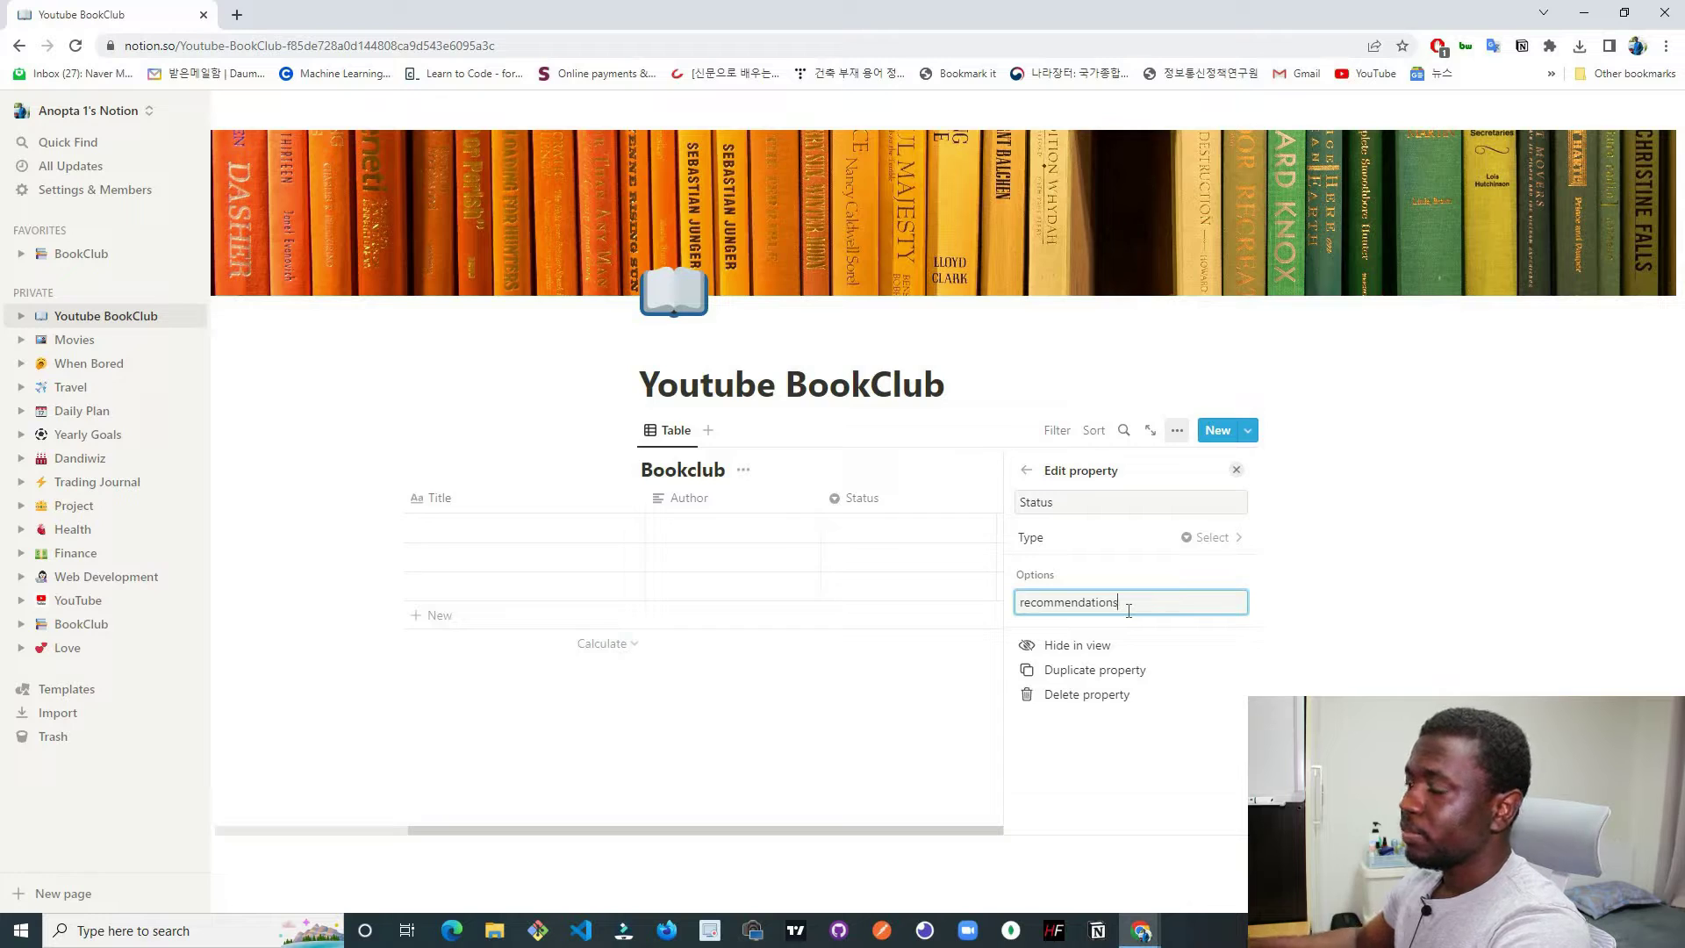
{"action": "key", "text": "BackSpace"}
{"action": "key", "text": "BackSpace"}
{"action": "key", "text": "BackSpace"}
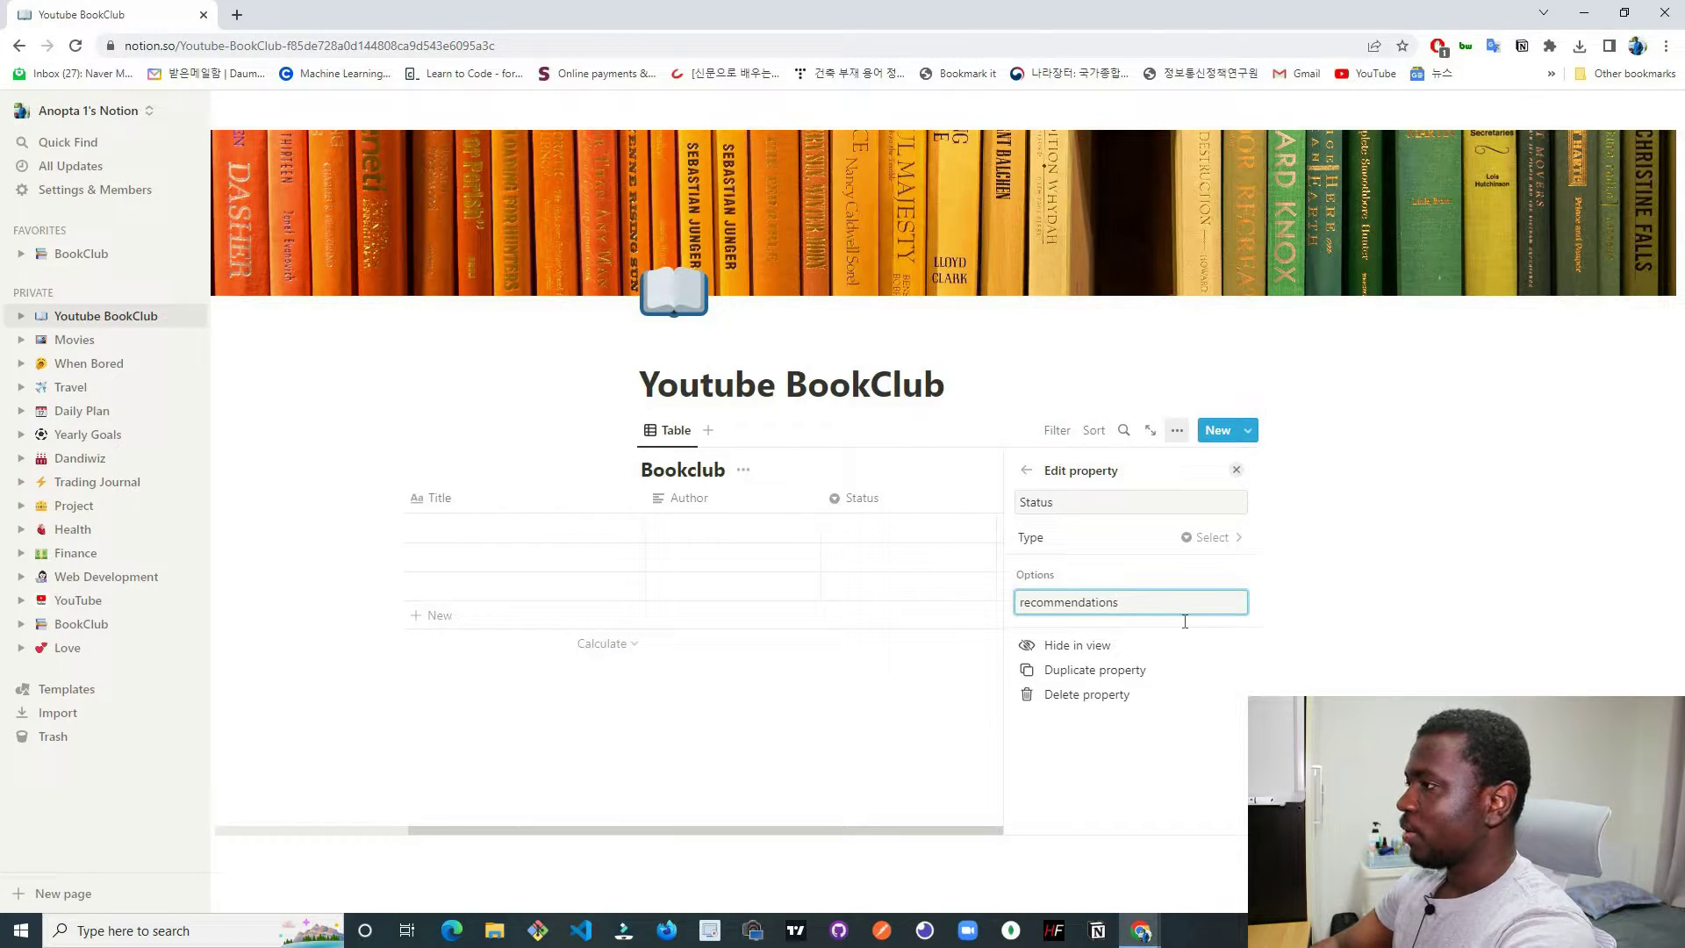
{"action": "key", "text": "Return"}
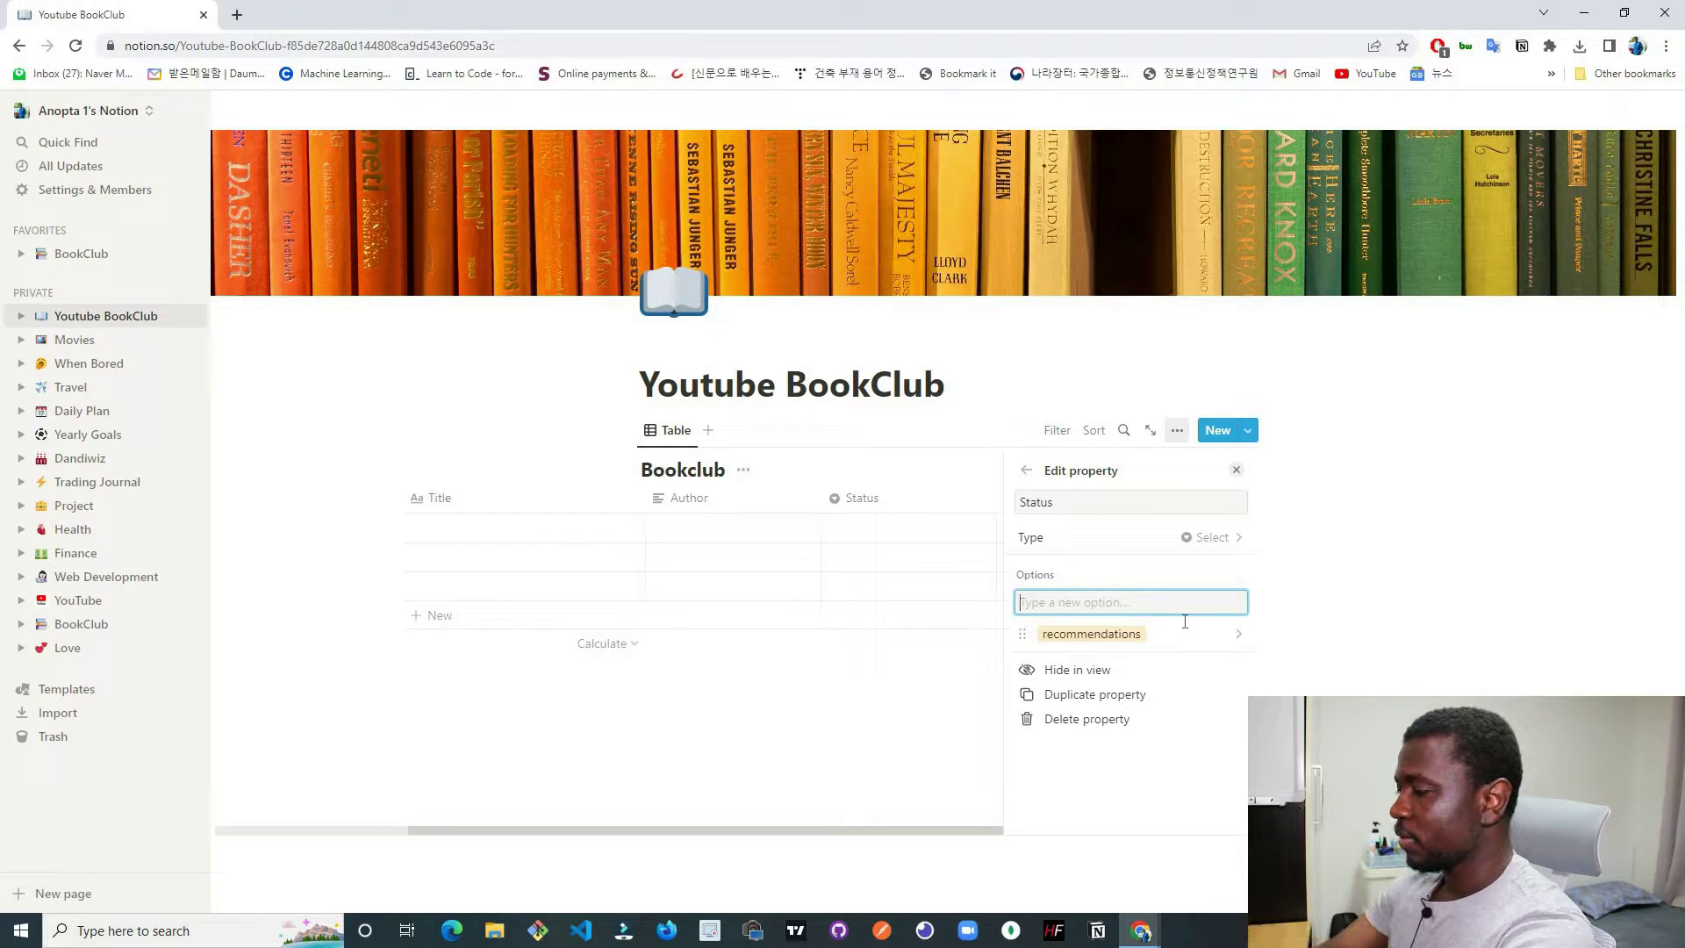
Add the options "reading", "Soft copy" and "Hard copy" to the Status property.
{"action": "type", "text": "reading"}
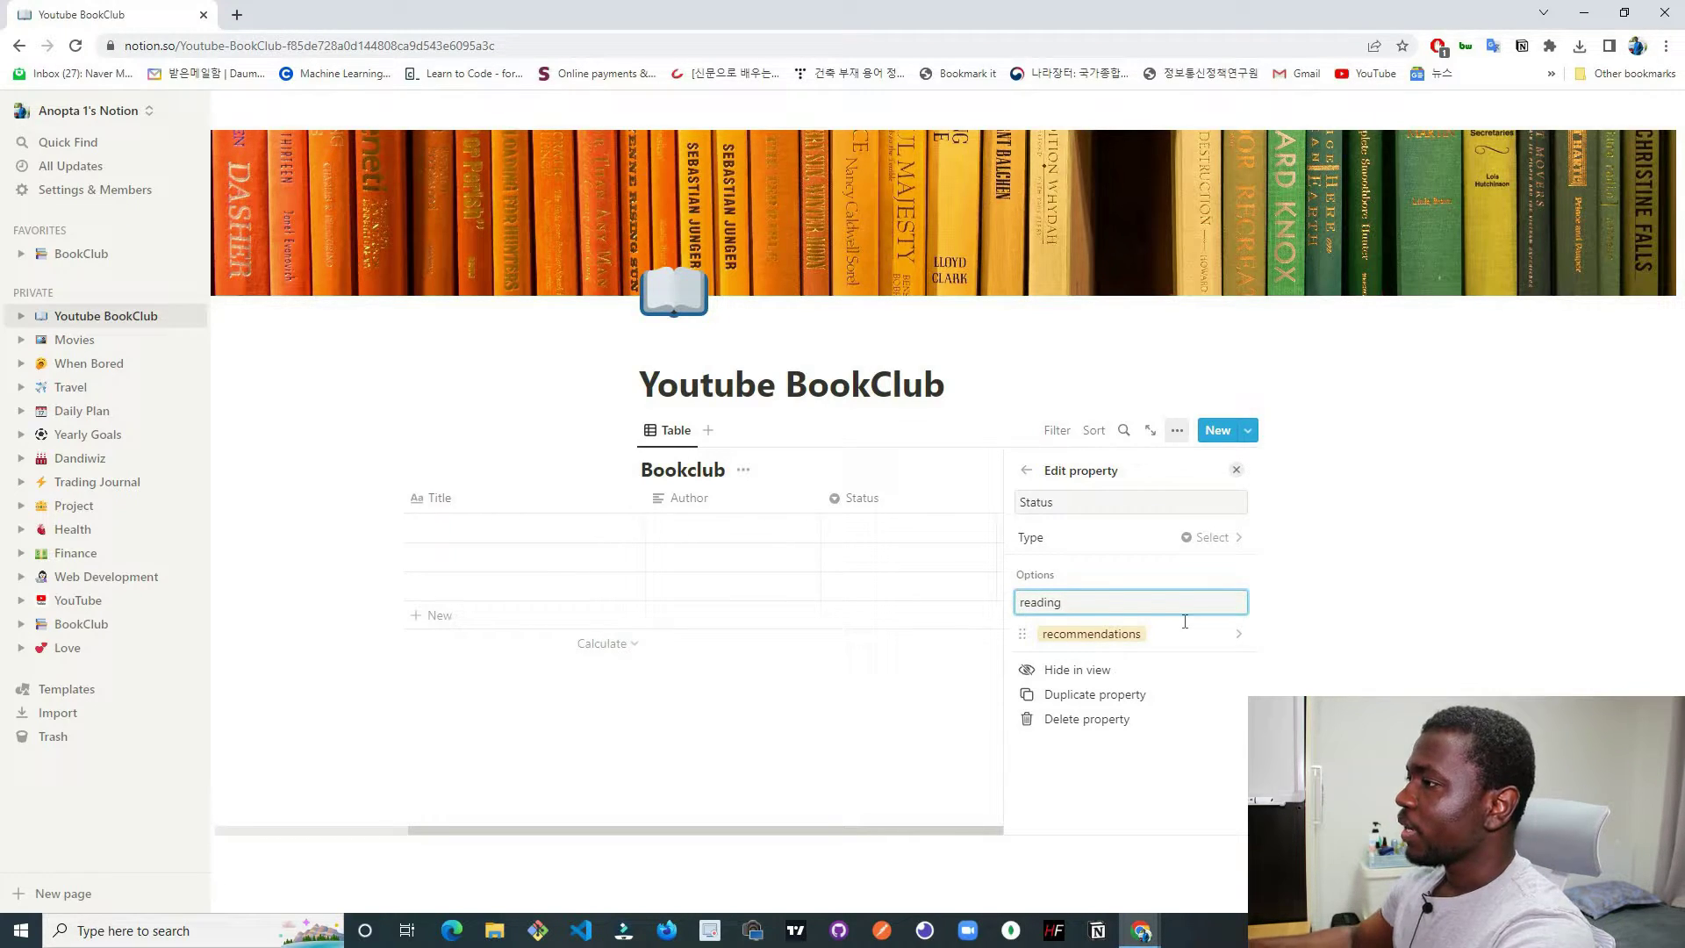
{"action": "key", "text": "Return"}
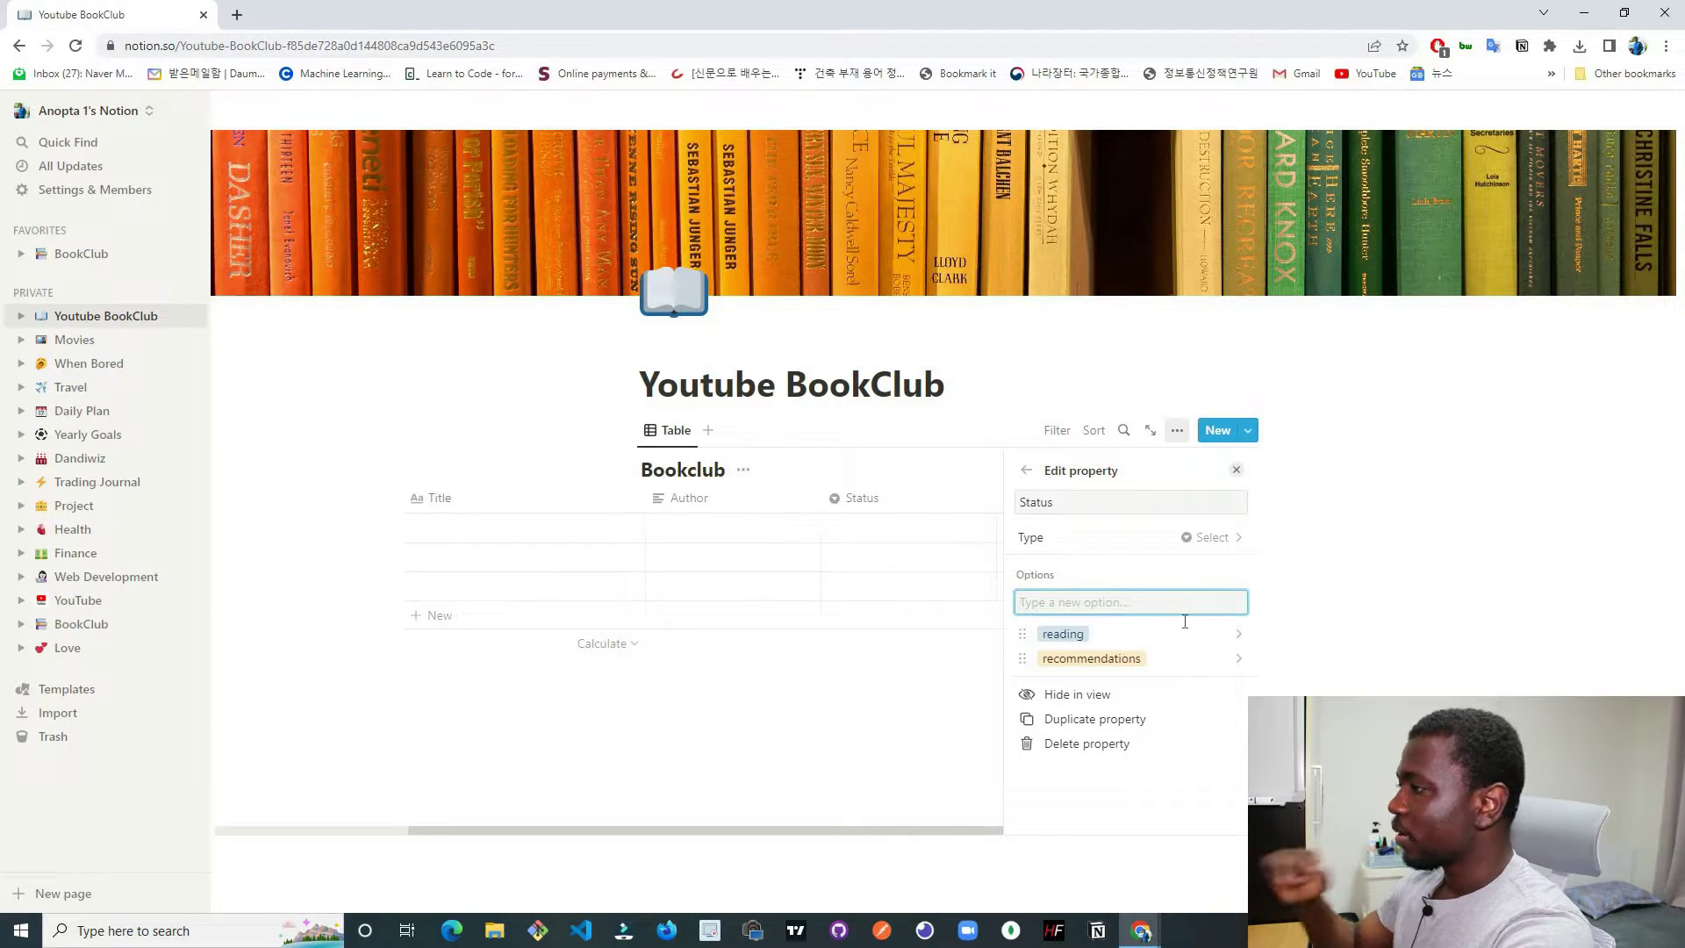
{"action": "type", "text": "Soft copy"}
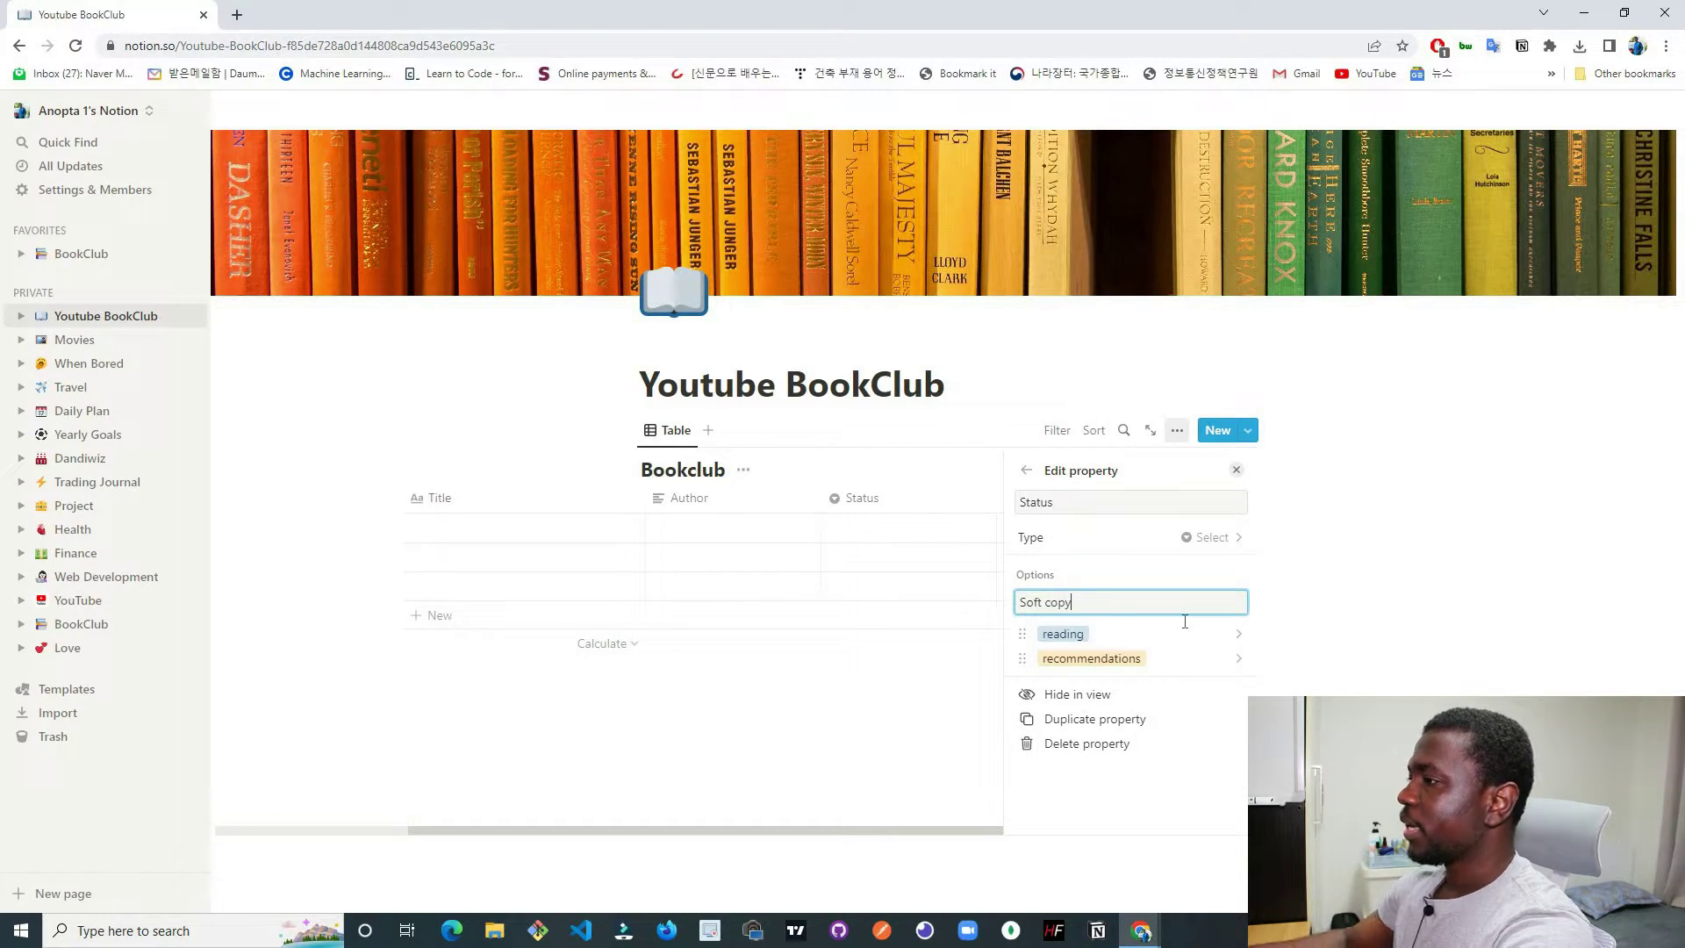
{"action": "key", "text": "Return"}
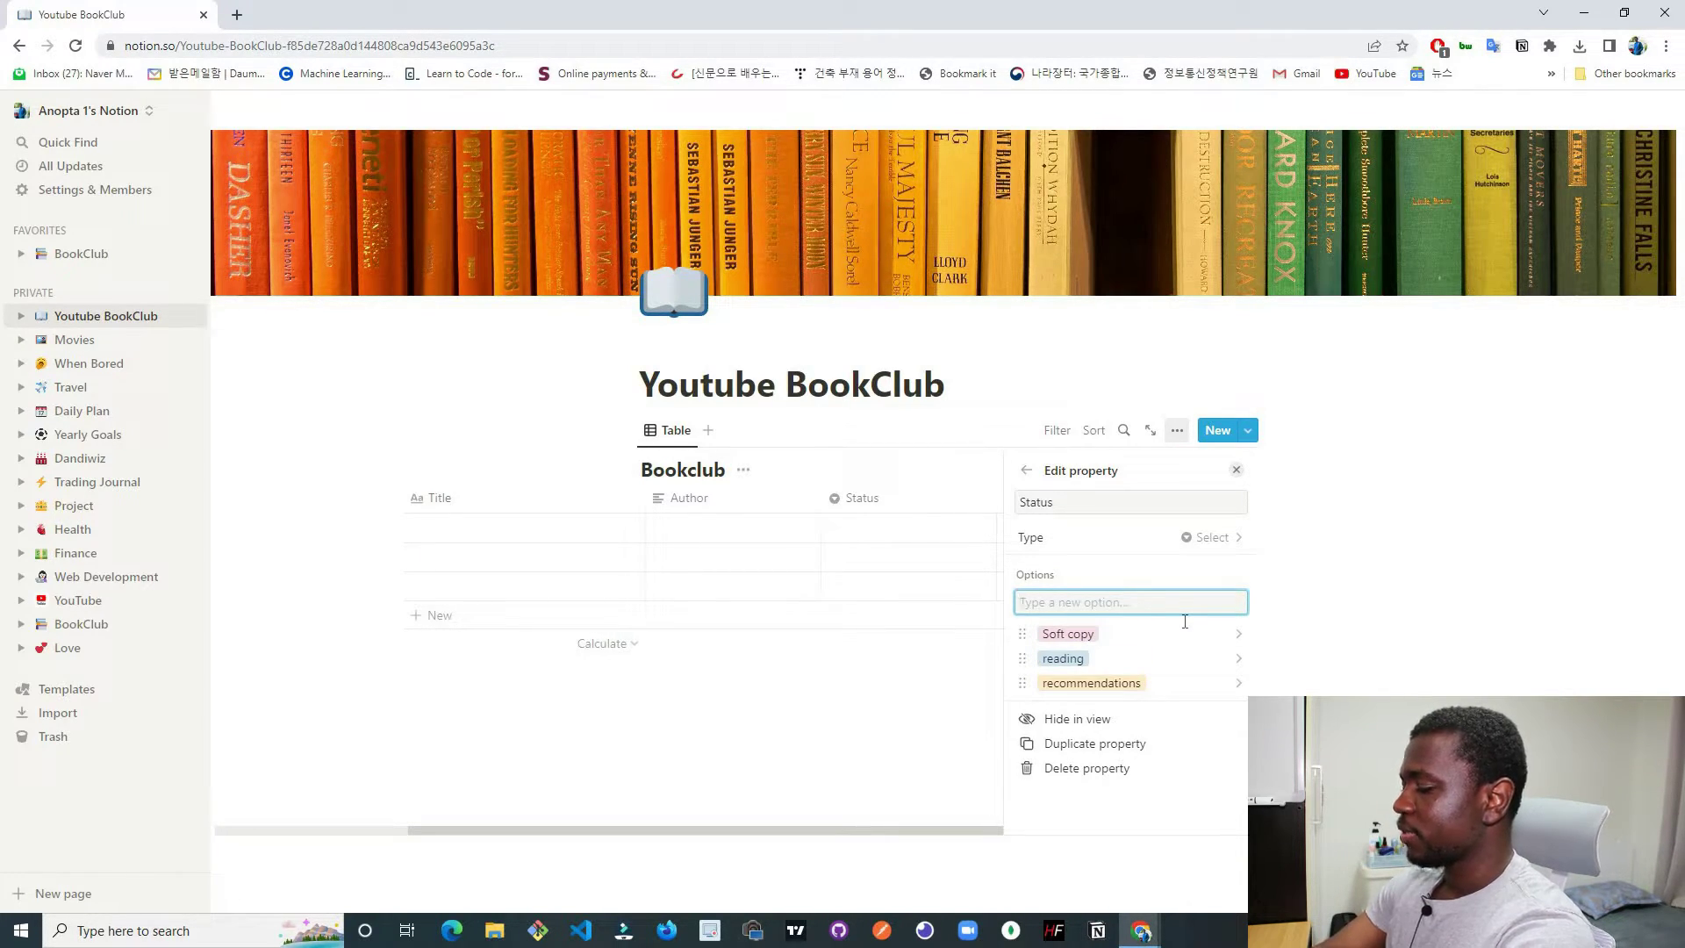
{"action": "type", "text": "Hard copy"}
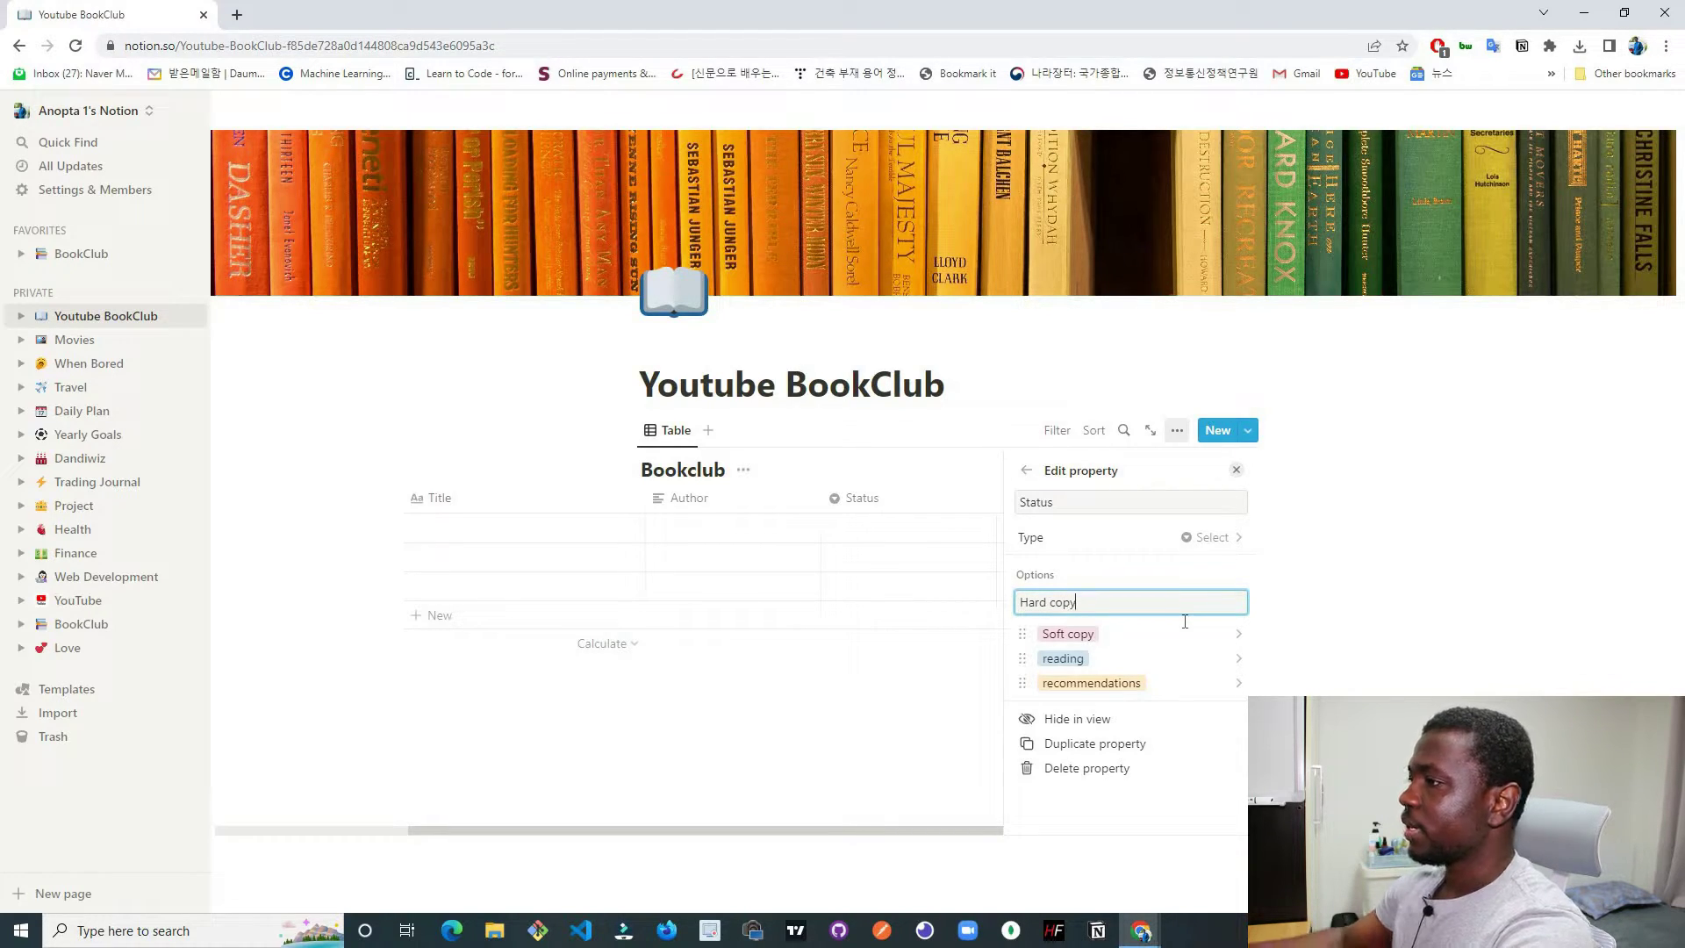
{"action": "key", "text": "Return"}
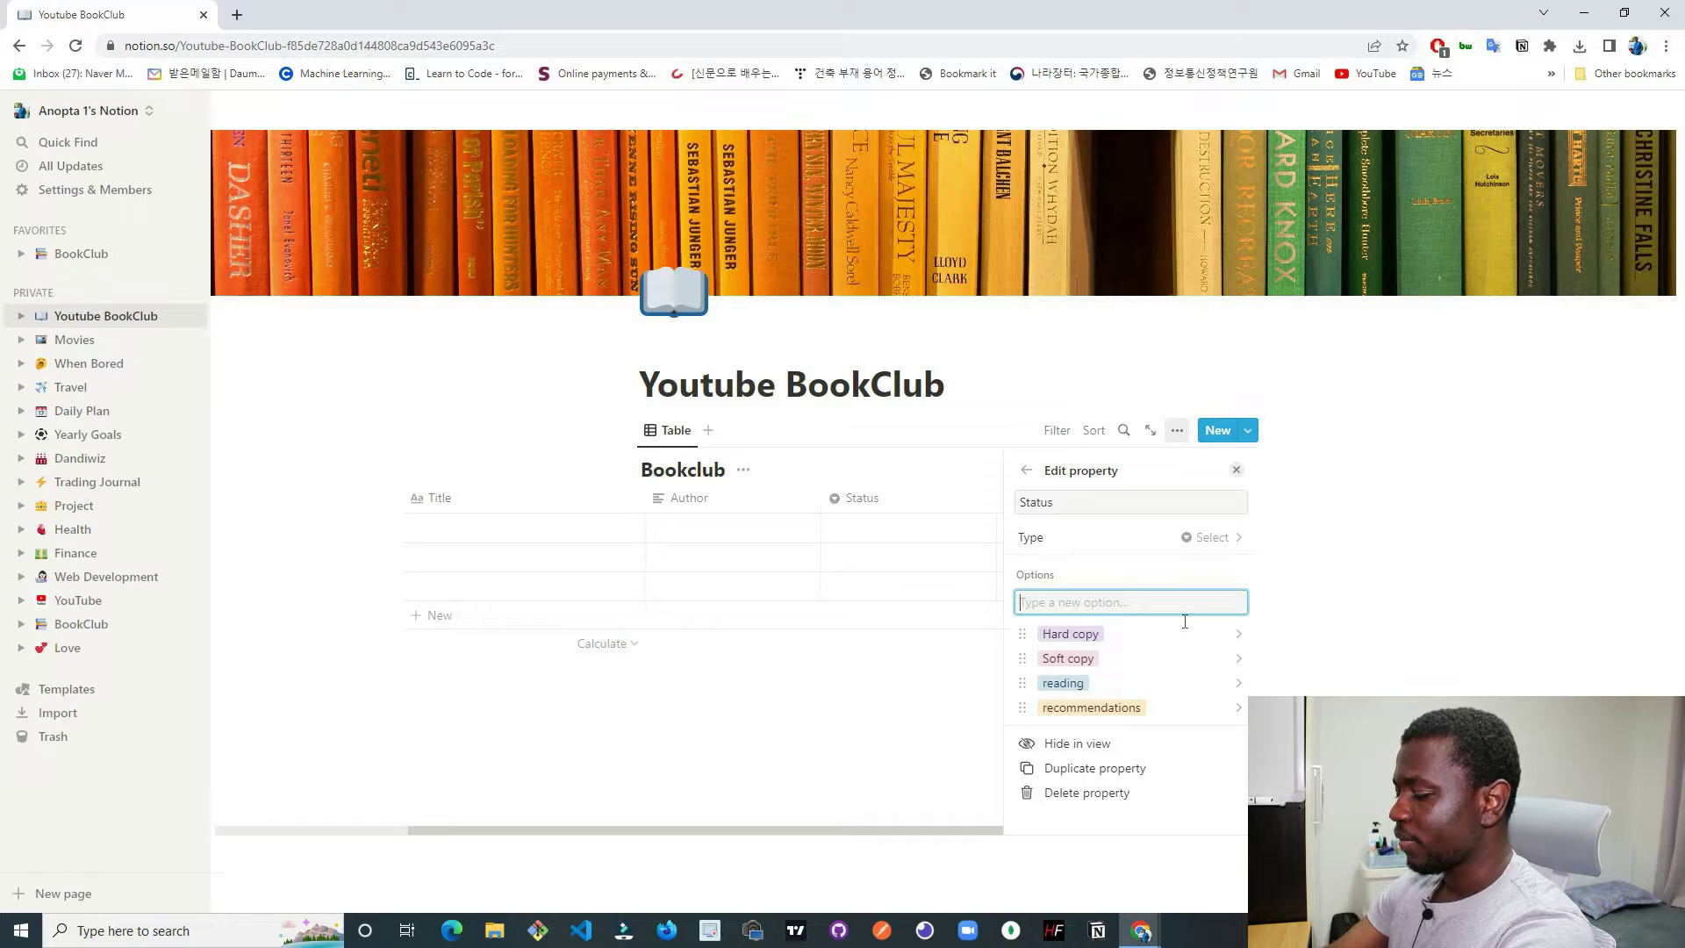
Add the option "Done reading" to the Status property and close the database's view options.
{"action": "type", "text": "Done"}
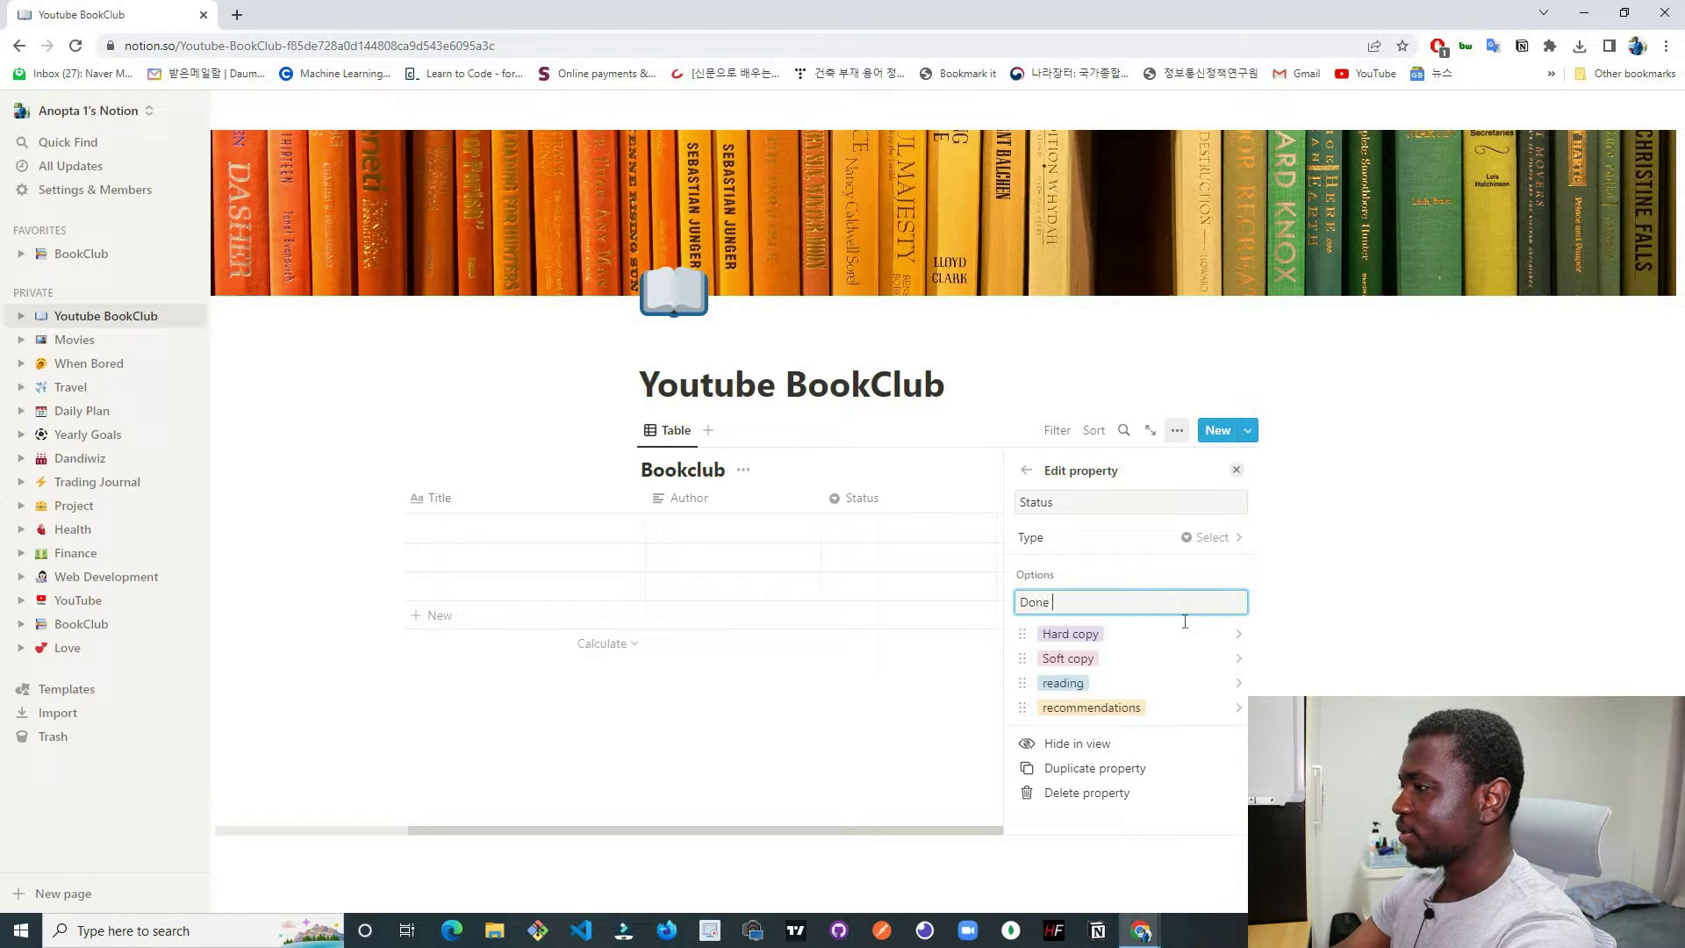
{"action": "type", "text": " rea"}
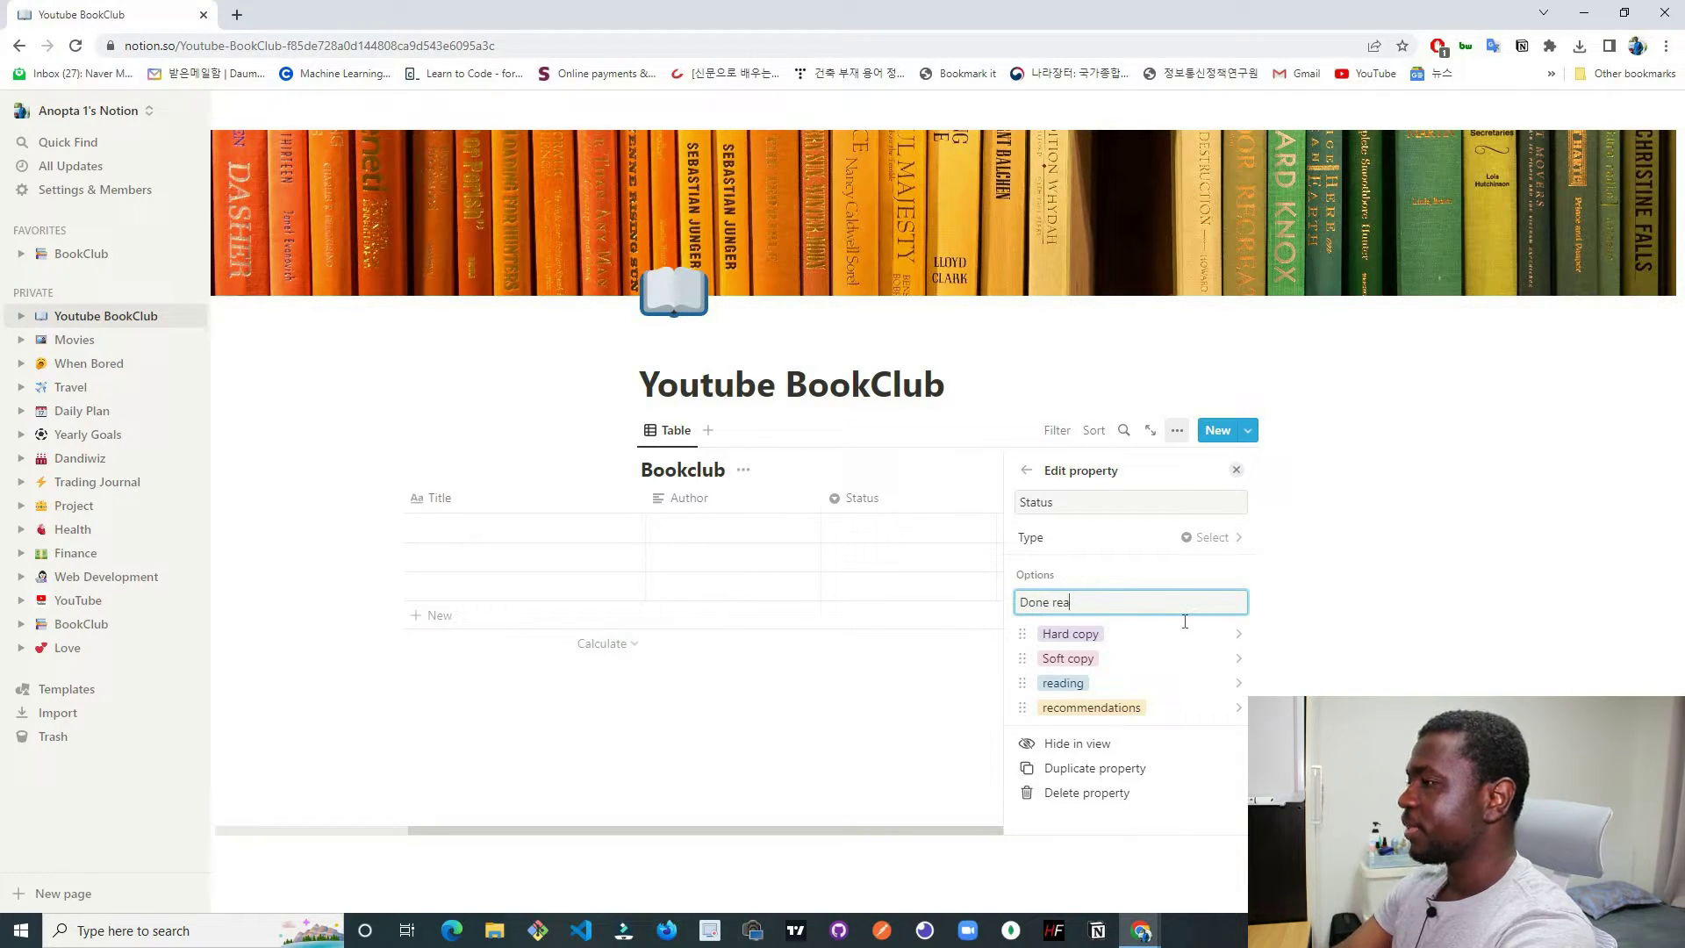
{"action": "type", "text": "ding"}
{"action": "key", "text": "Return"}
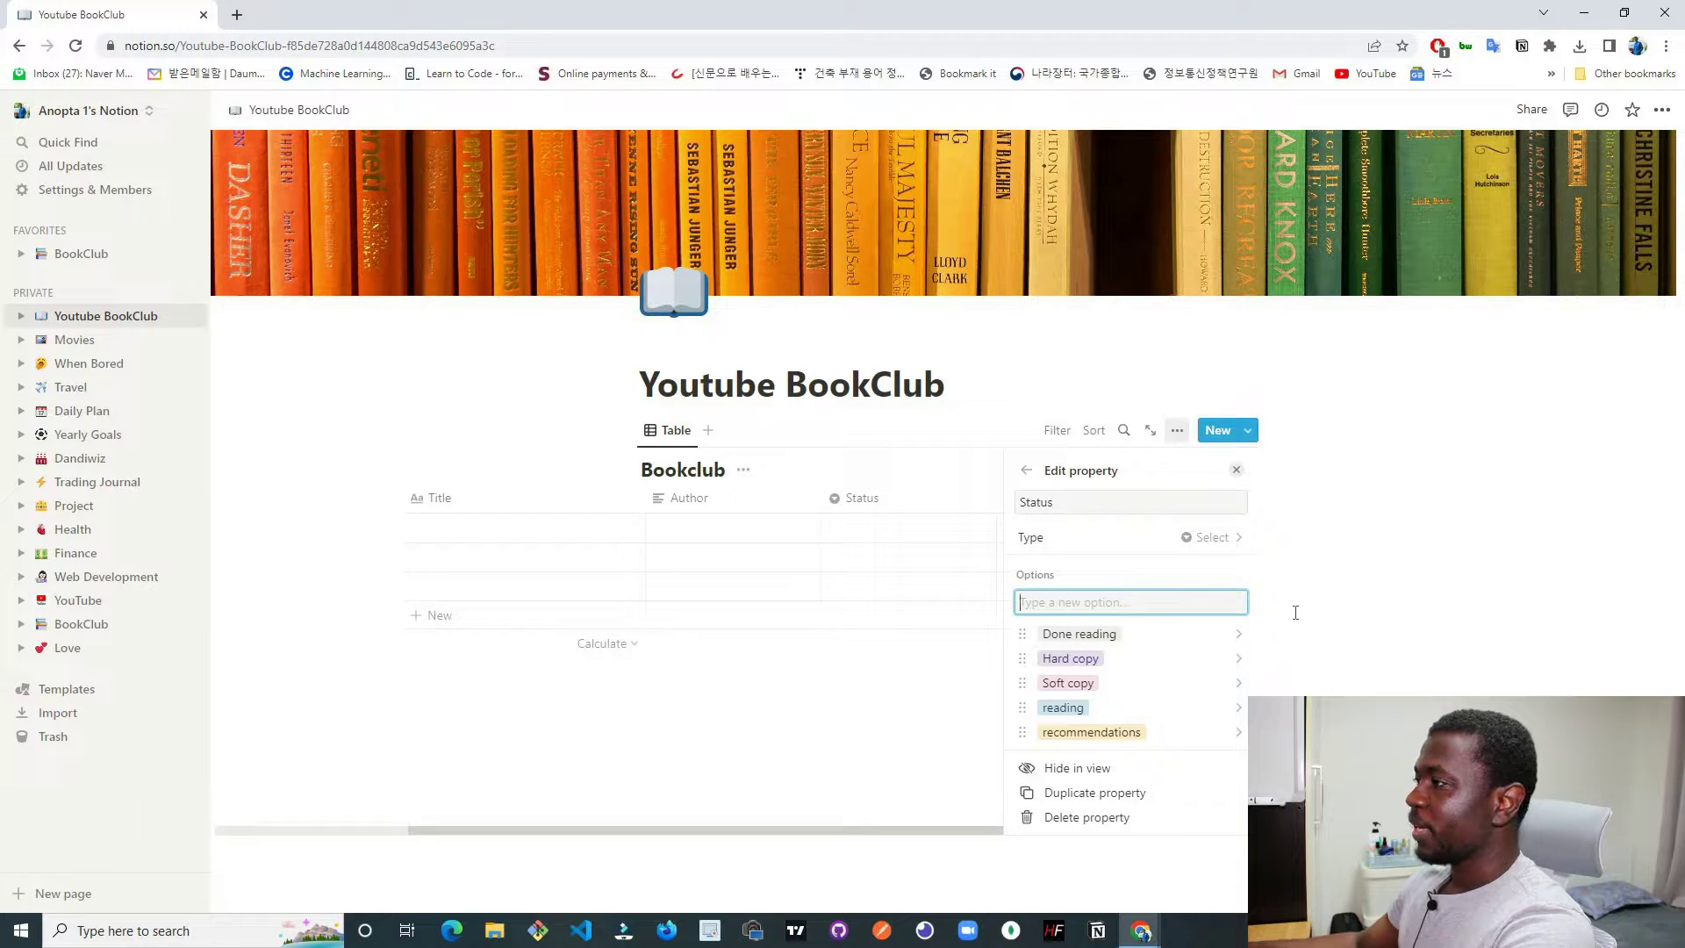
{"action": "key", "text": "Escape"}
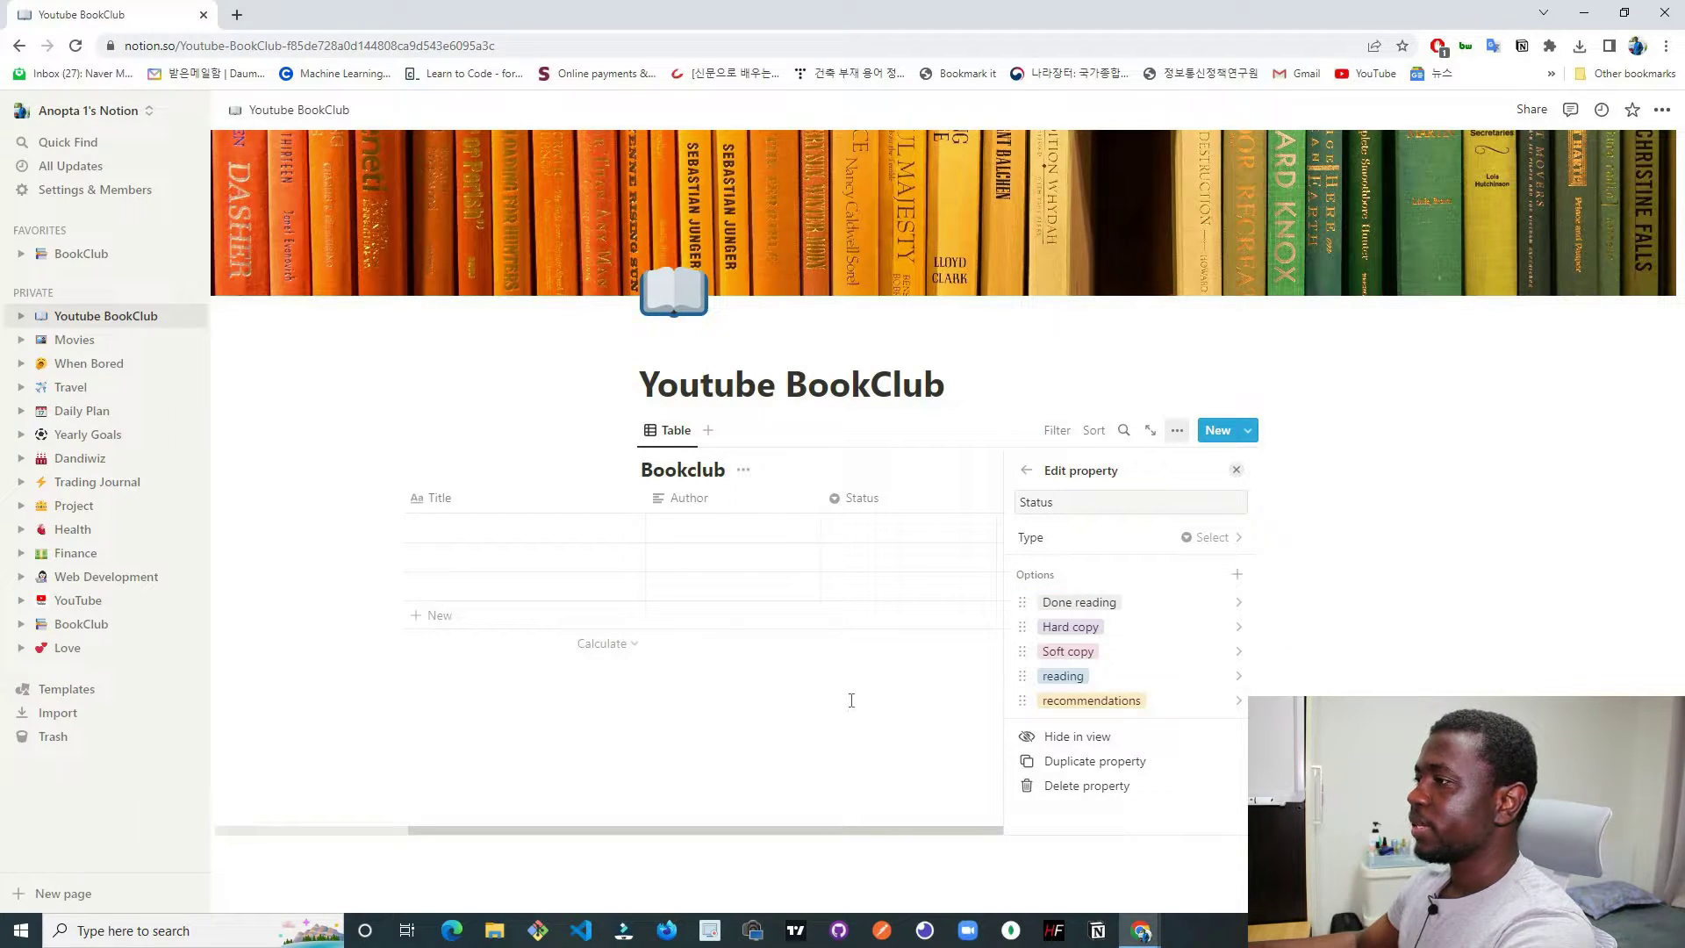
{"action": "left_click", "coordinate": [1025, 470]}
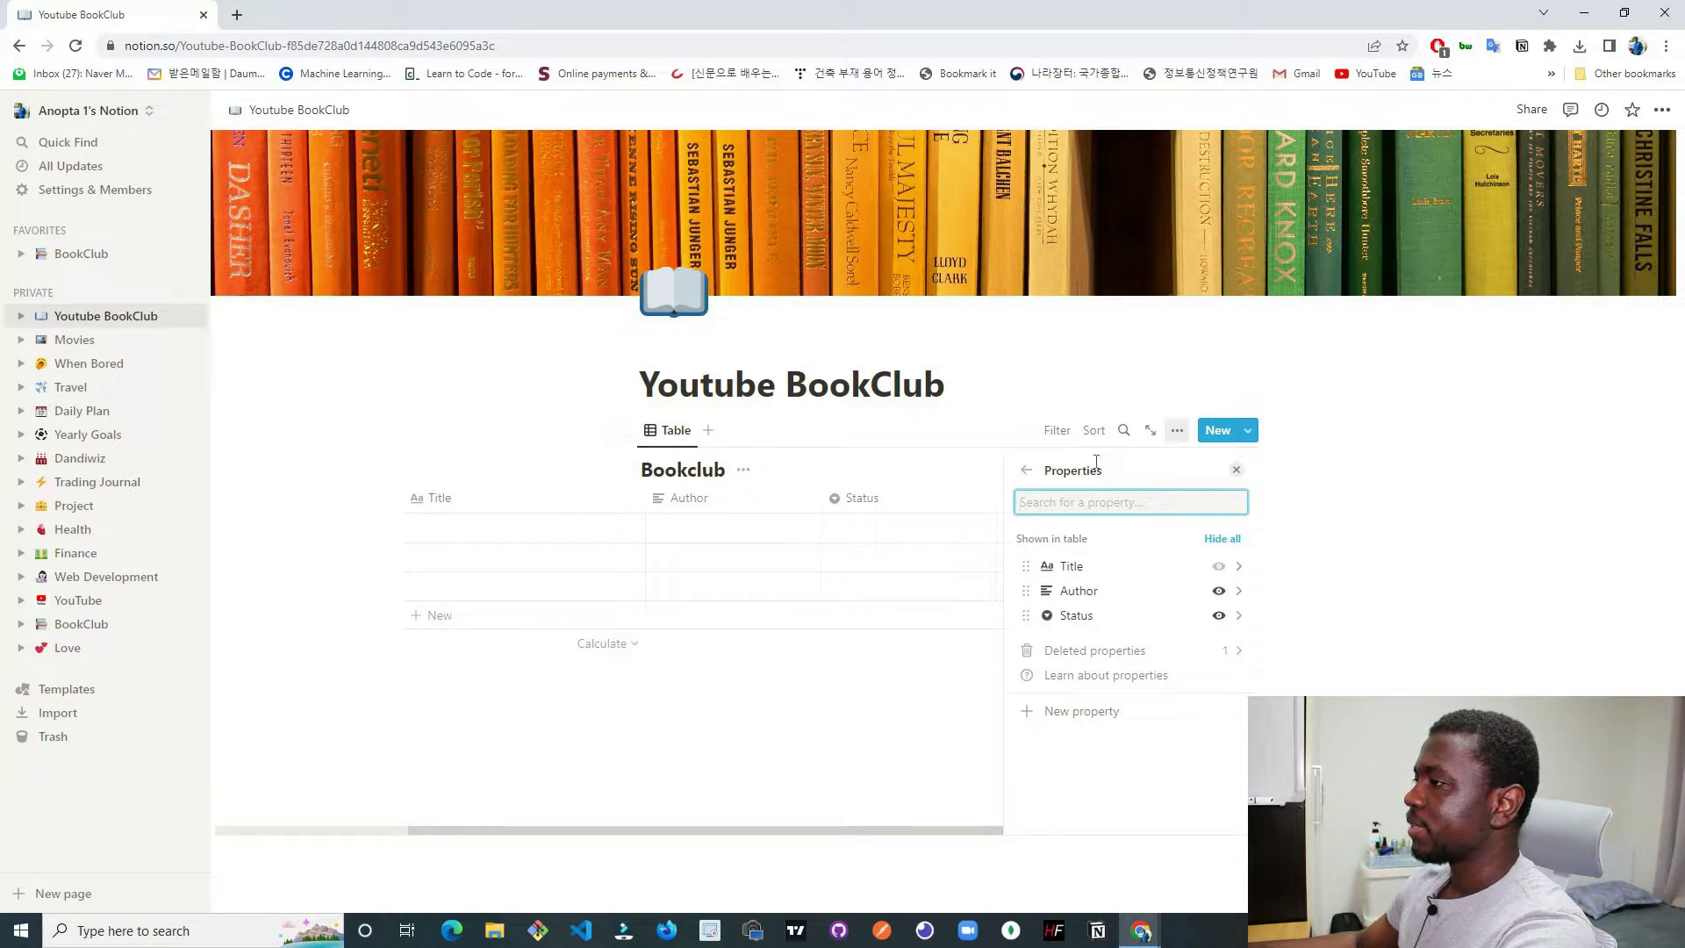
{"action": "left_click", "coordinate": [1023, 475]}
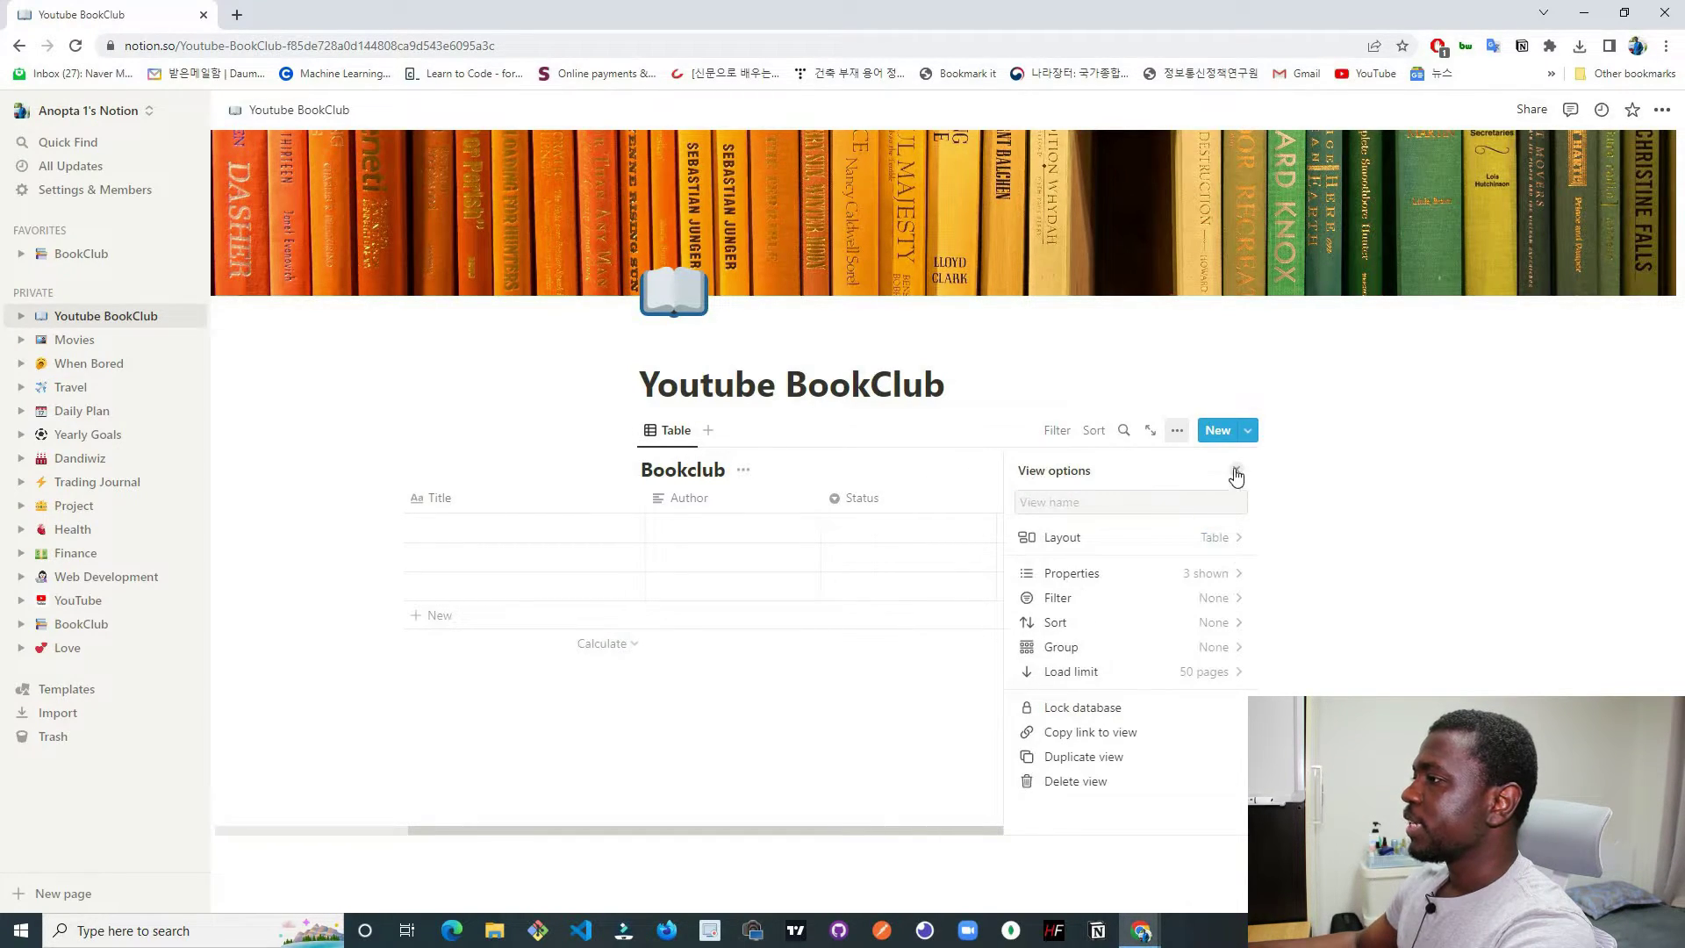
{"action": "key", "text": "Escape"}
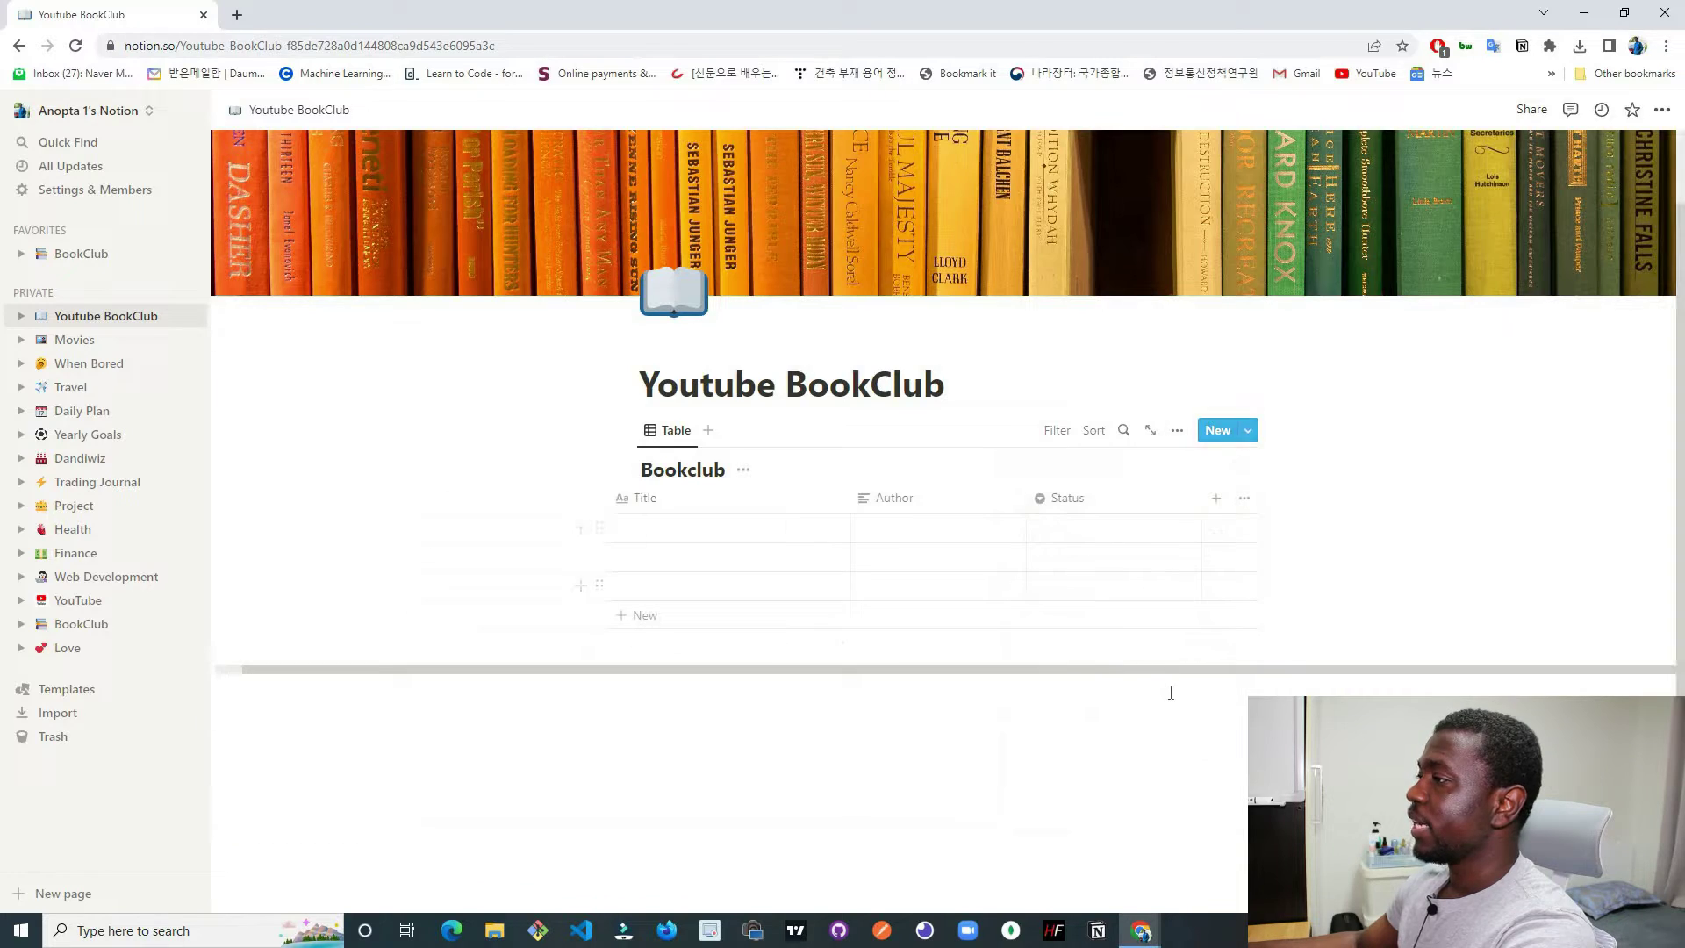
Add a new property named "Date added" to the Bookclub database and set its type to Date.
{"action": "left_click", "coordinate": [1218, 502]}
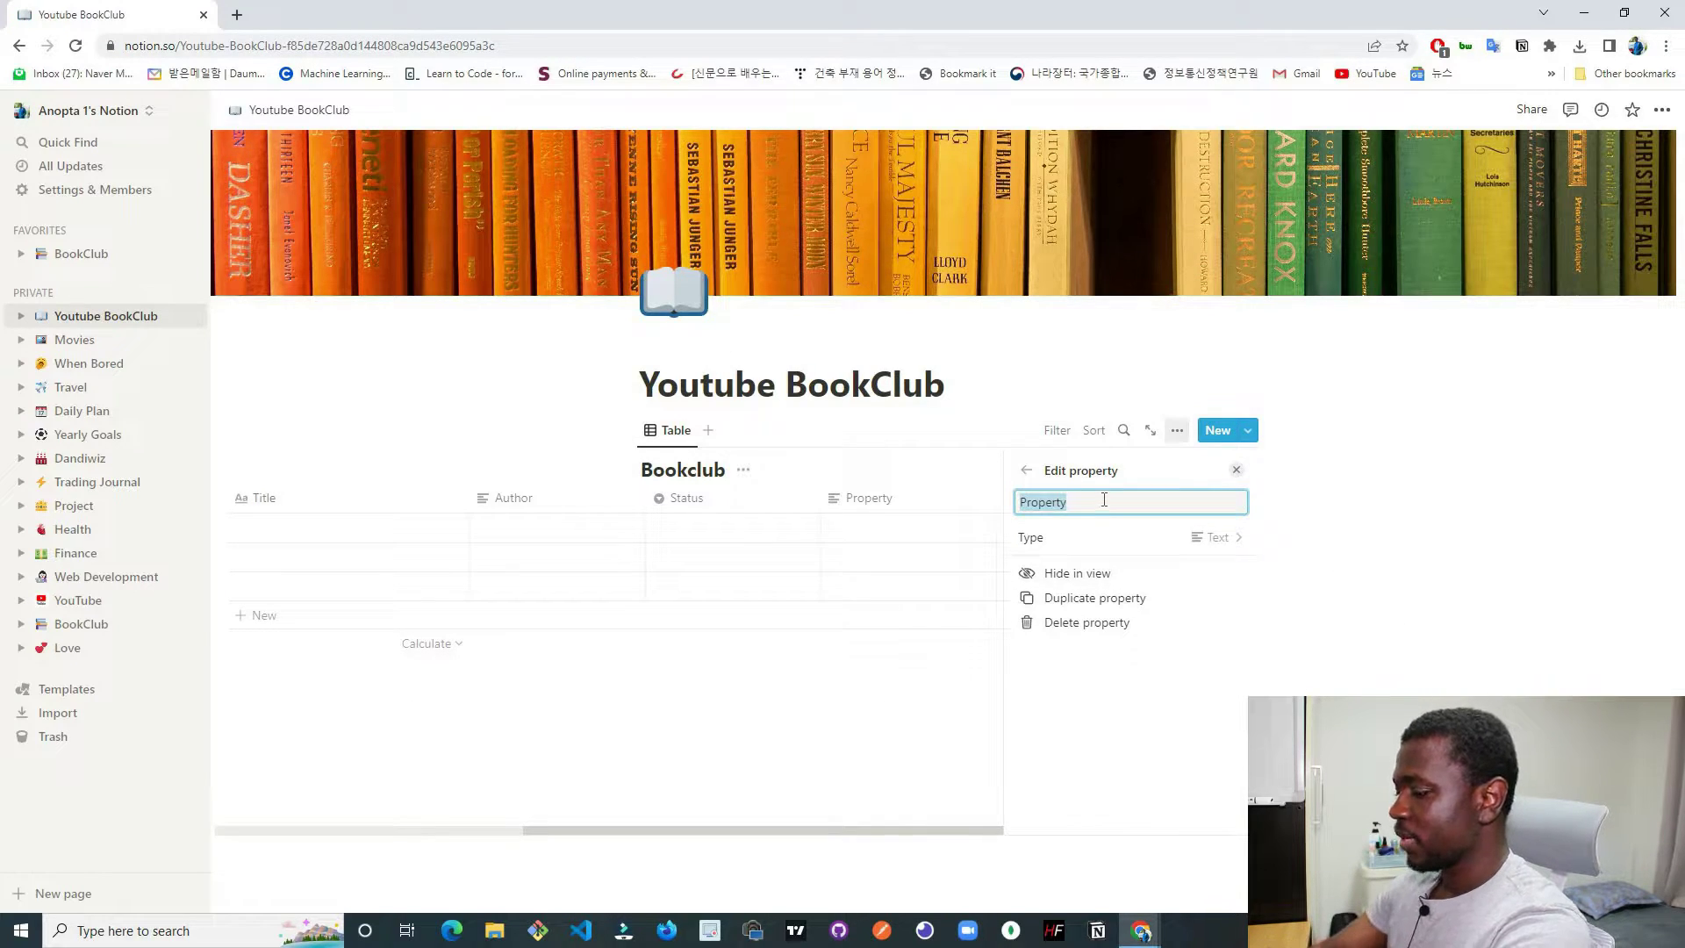
{"action": "type", "text": "Date a"}
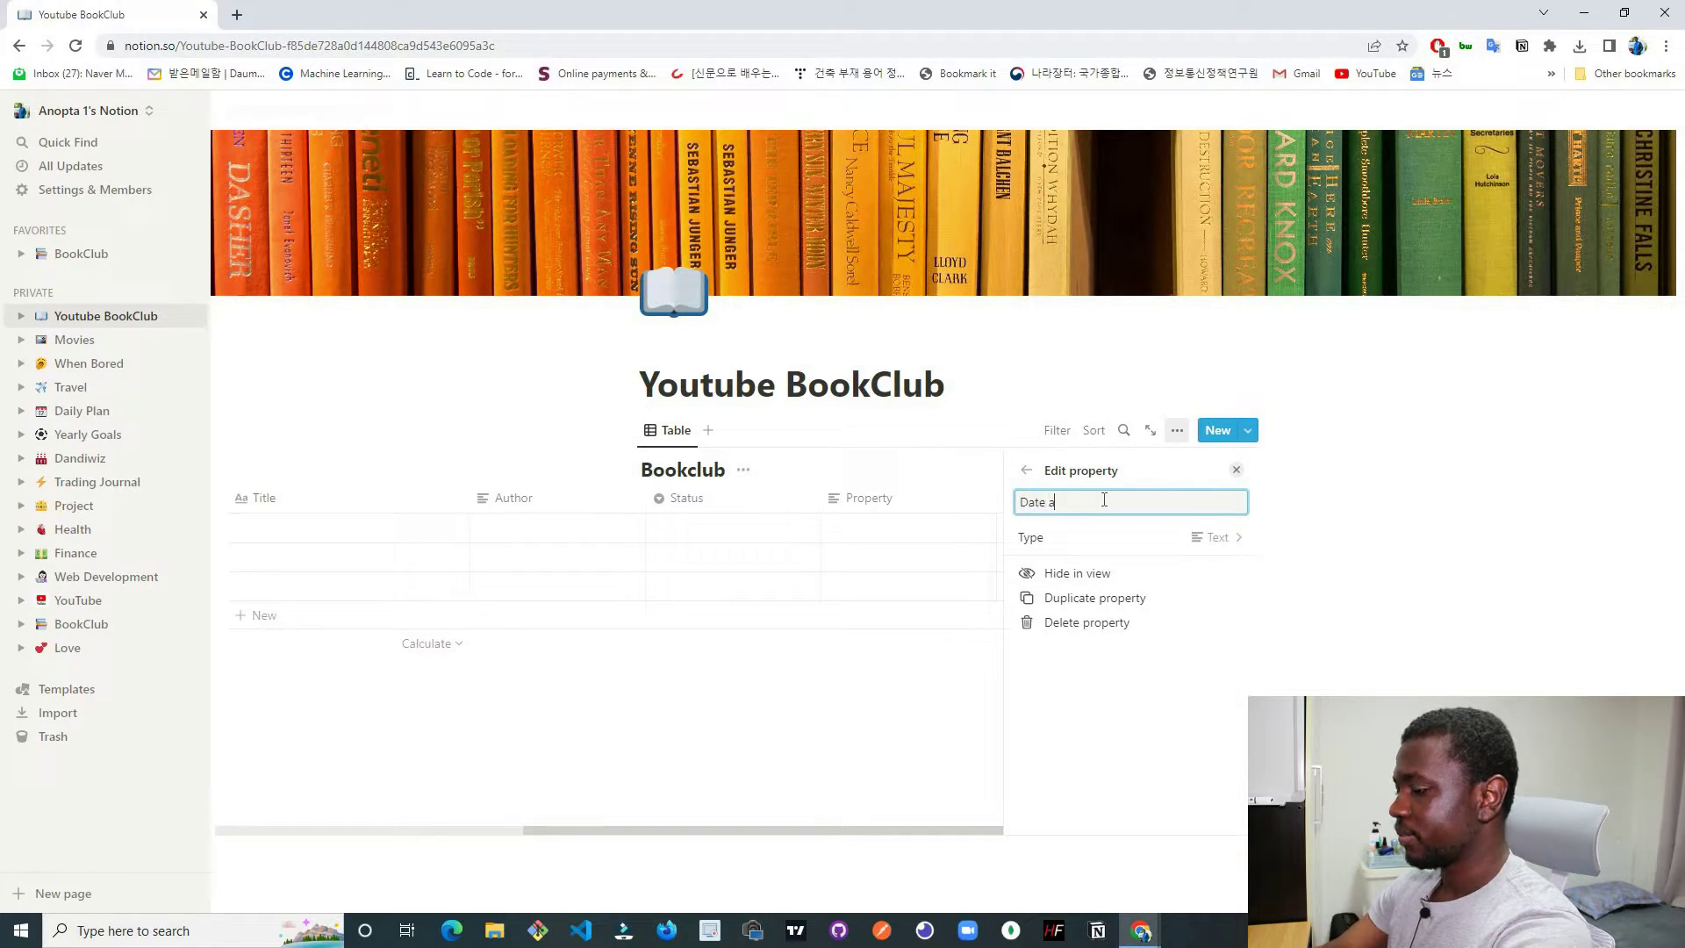
{"action": "type", "text": "dded"}
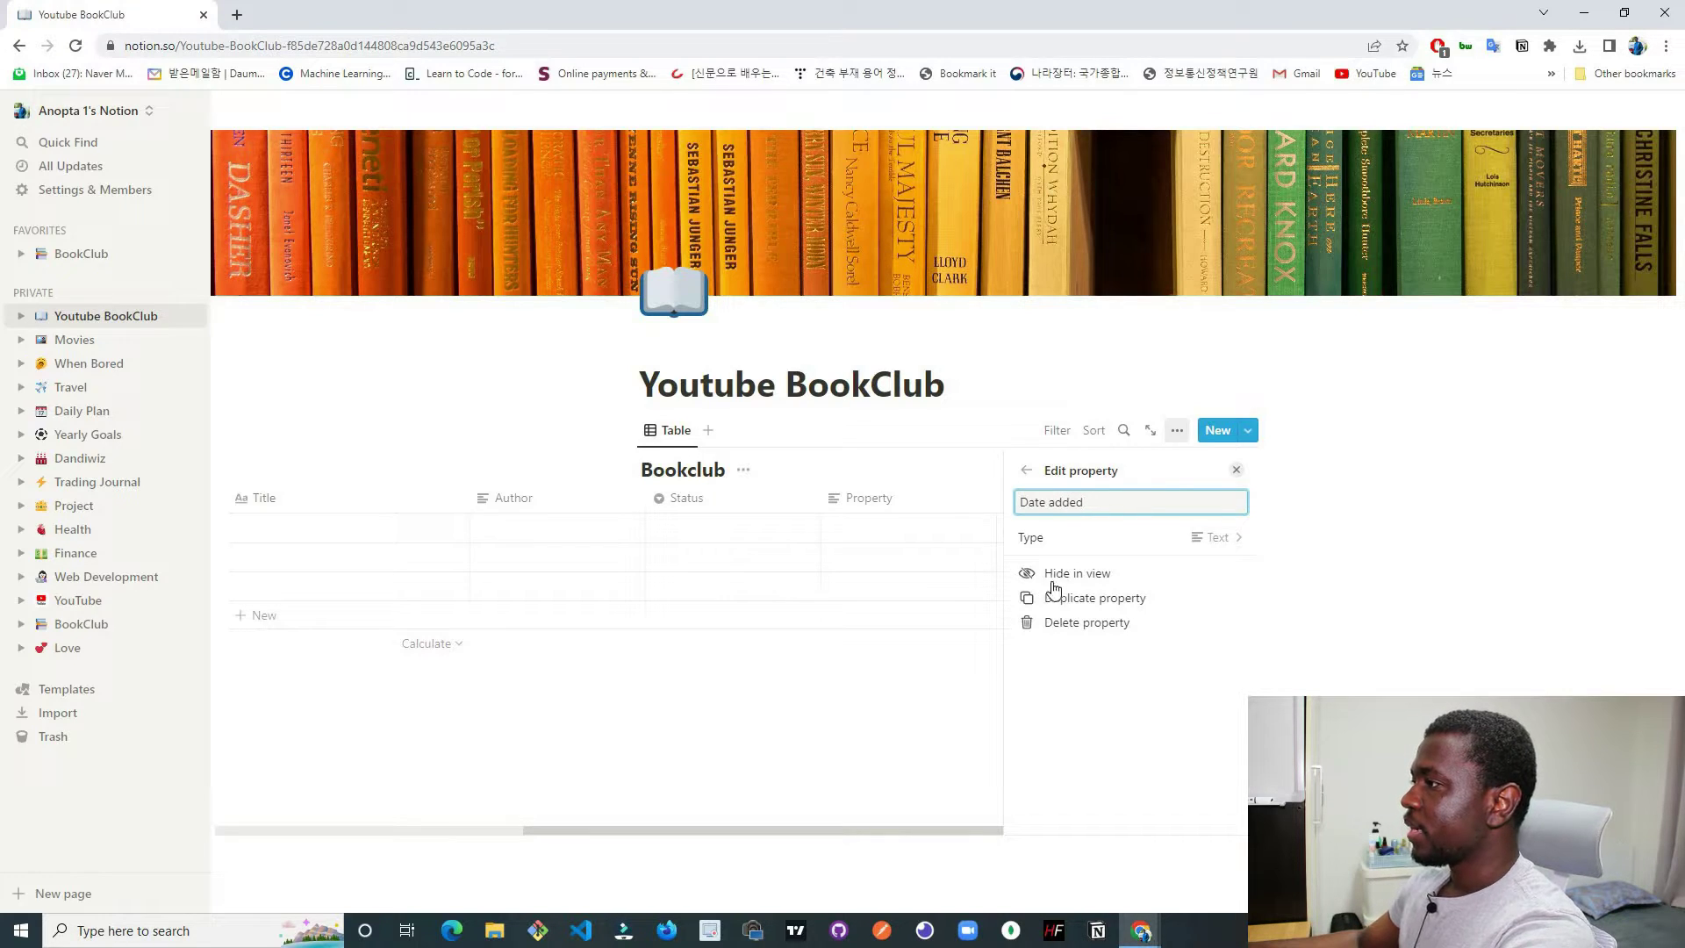
{"action": "left_click", "coordinate": [1207, 541]}
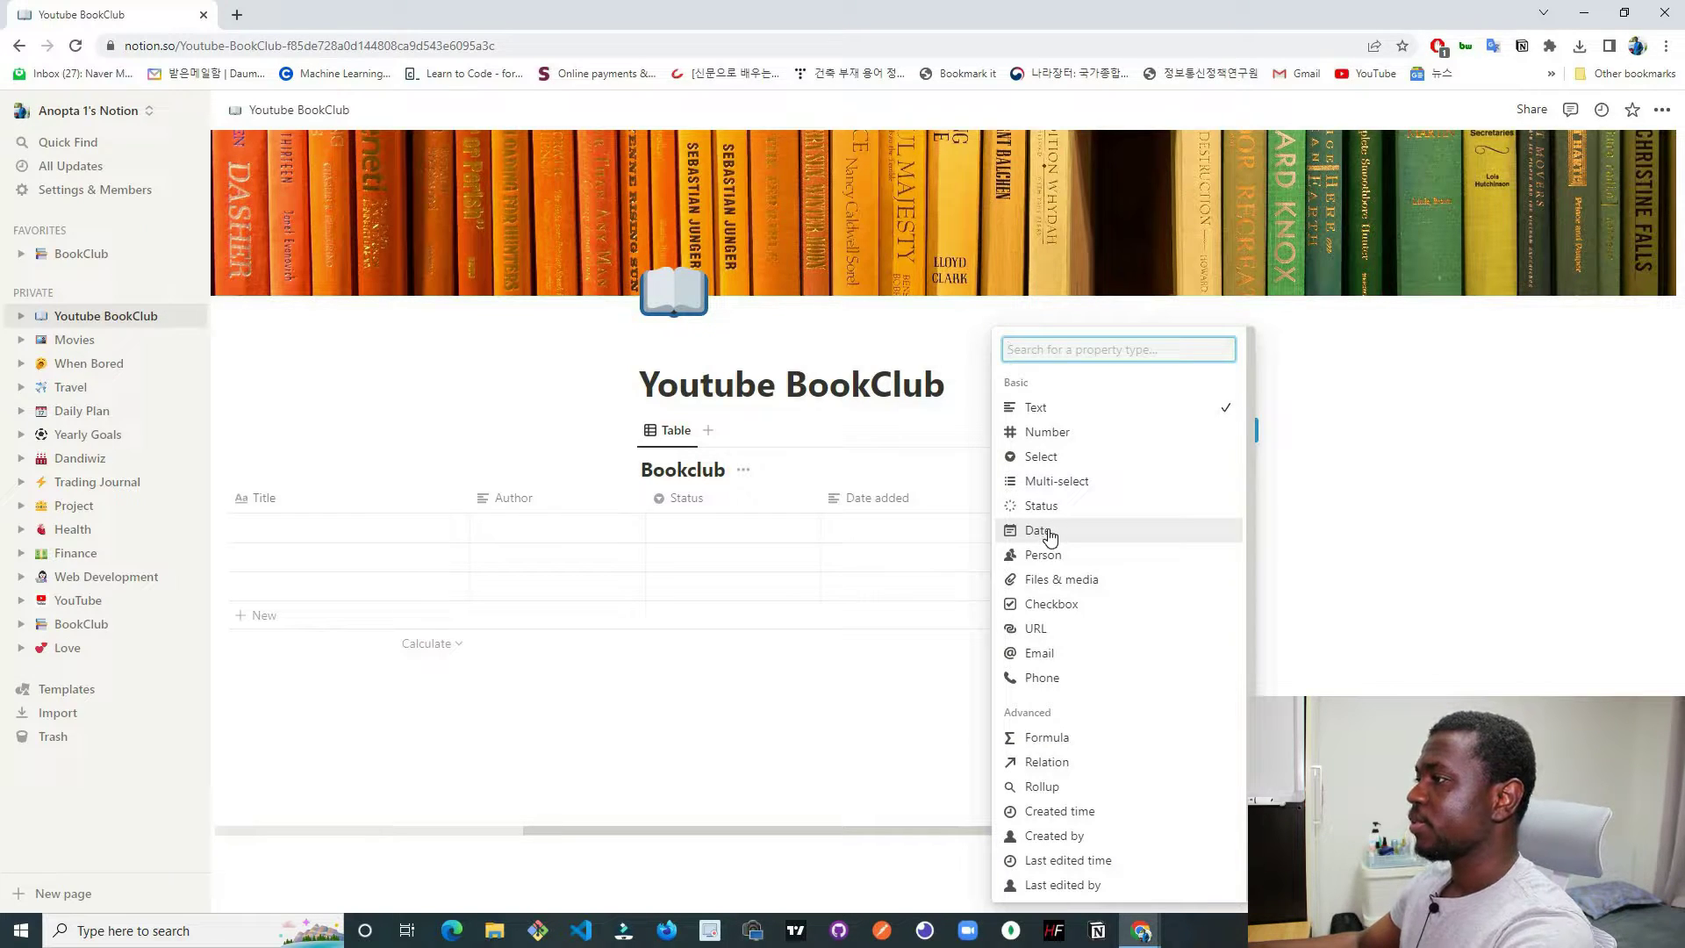
{"action": "left_click", "coordinate": [1050, 535]}
{"action": "left_click", "coordinate": [787, 755]}
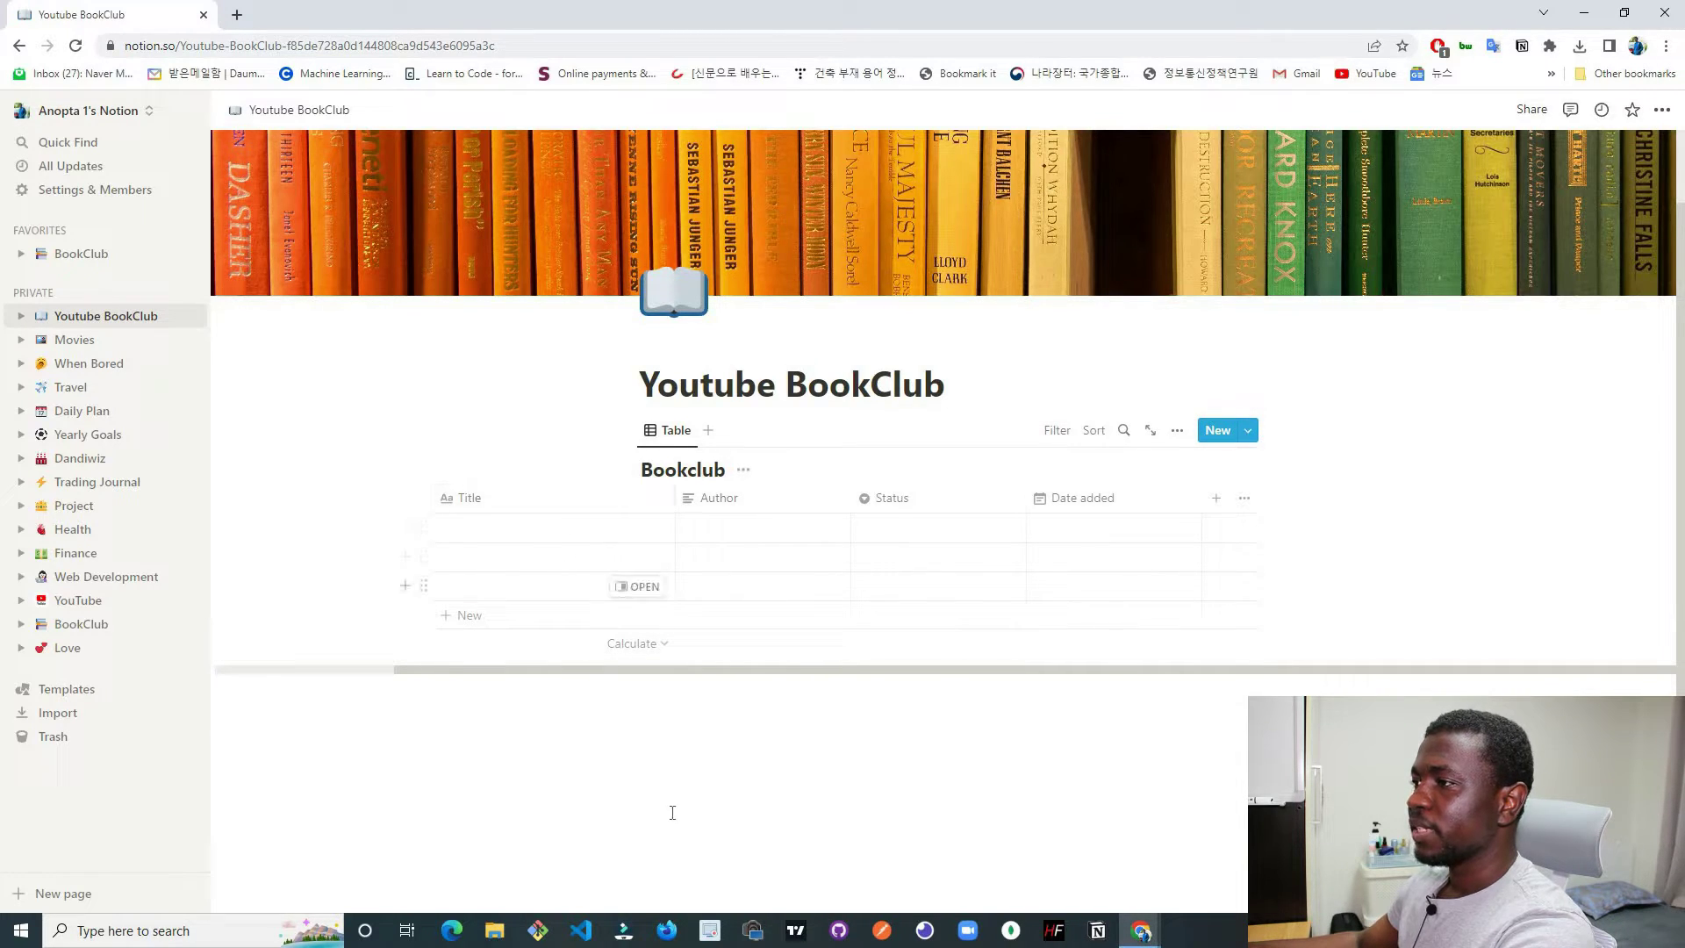
Fill the first row of the Bookclub table with the title "Thinking Fast and Slow" and the author "Daniel Kahreman".
{"action": "left_click", "coordinate": [516, 537]}
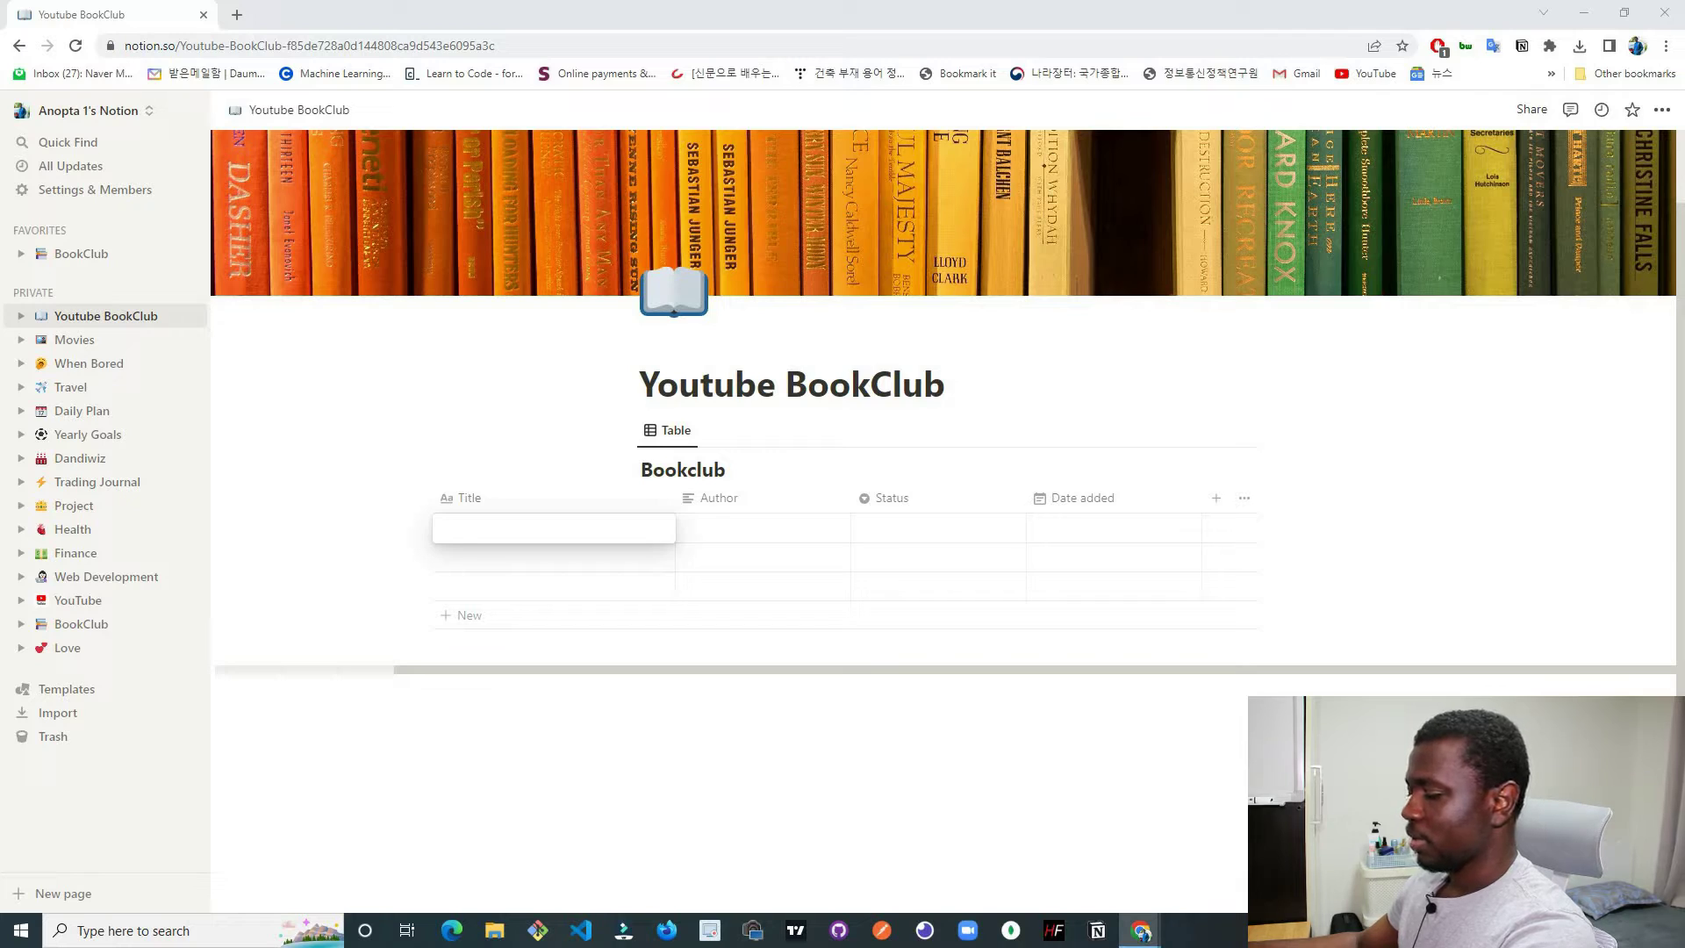
{"action": "left_click", "coordinate": [550, 529]}
{"action": "type", "text": "Thinking Fast and Slow"}
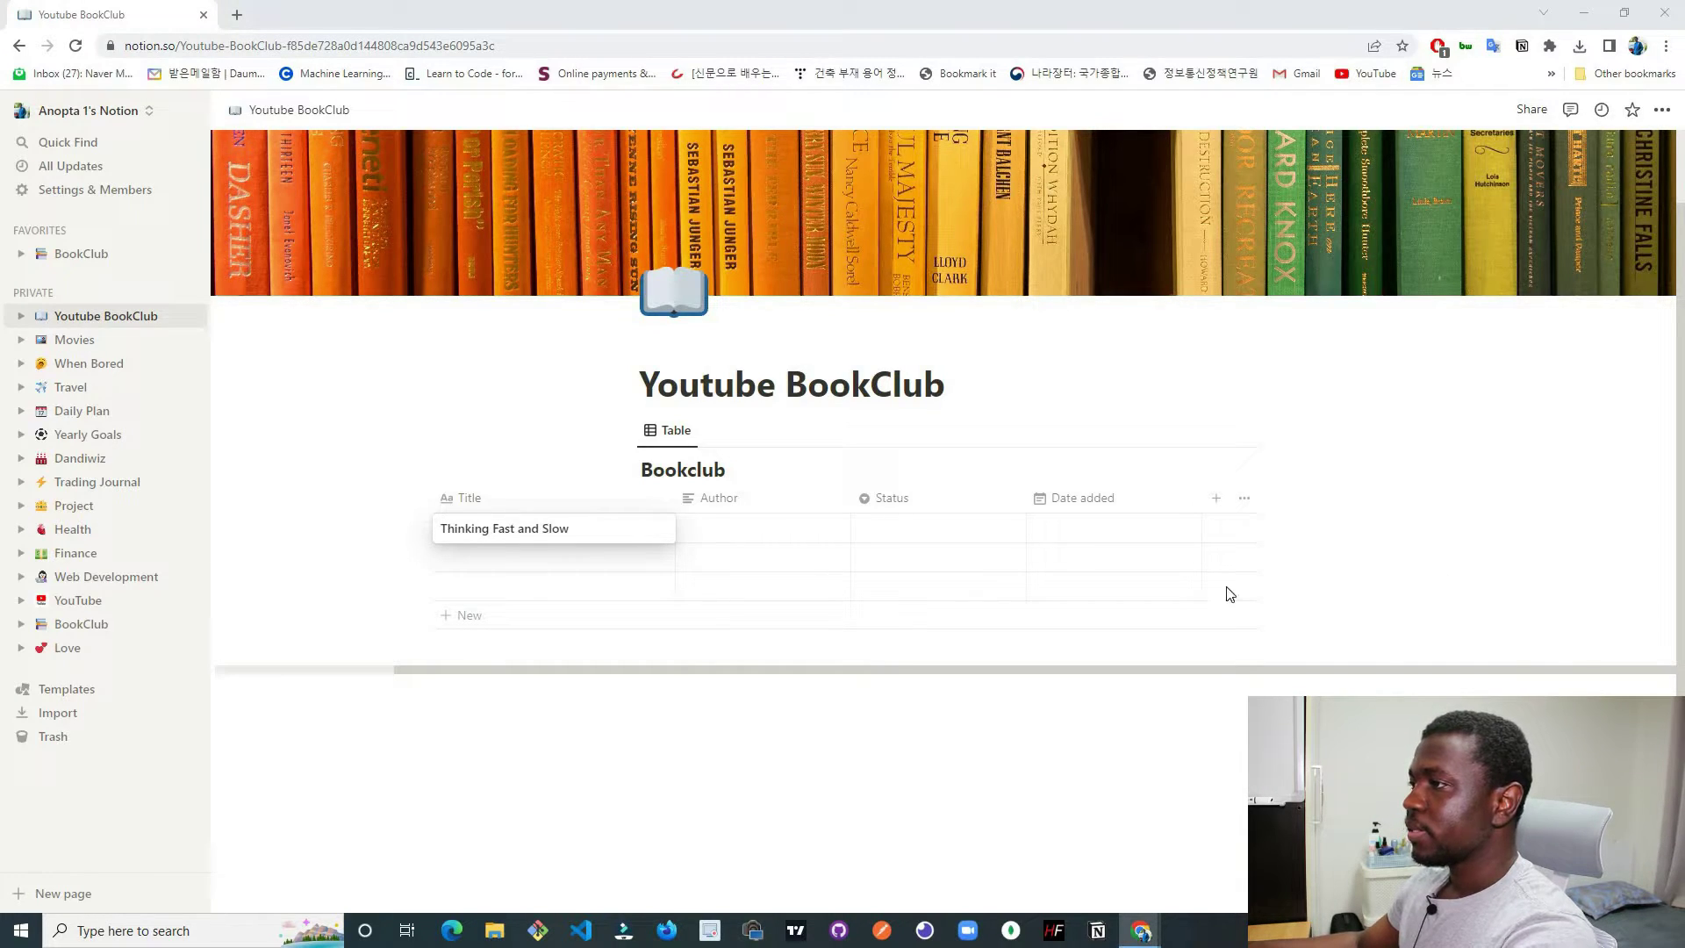
{"action": "left_click", "coordinate": [776, 531]}
{"action": "left_click", "coordinate": [772, 531]}
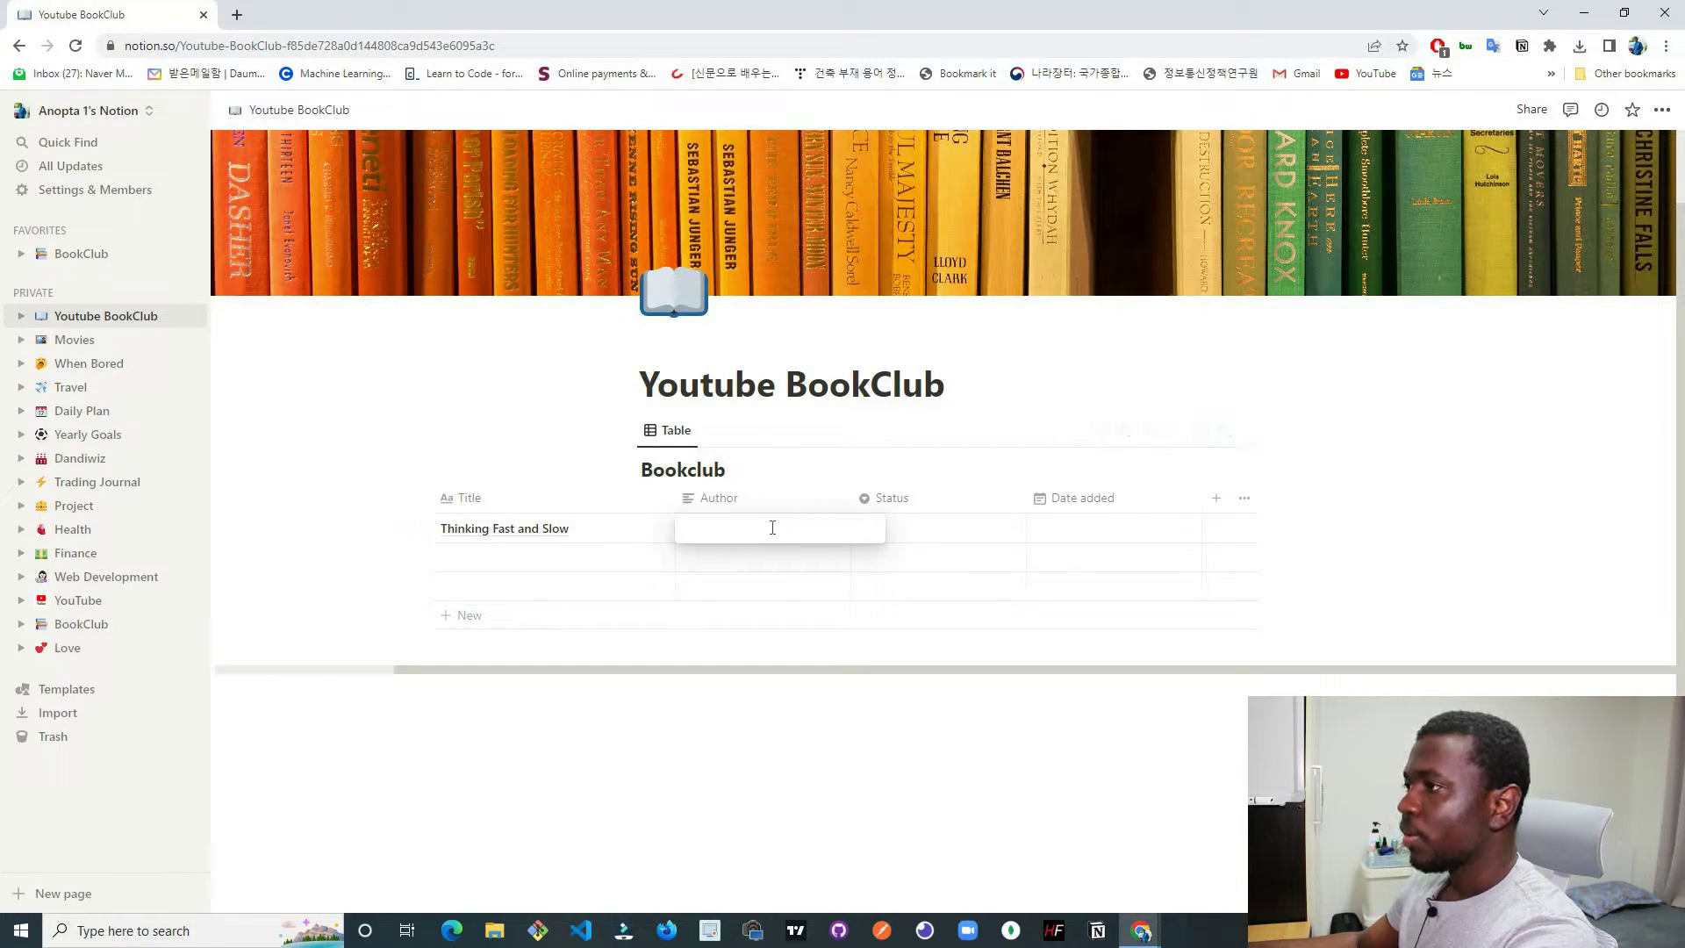
{"action": "type", "text": "Daniel Kahreman"}
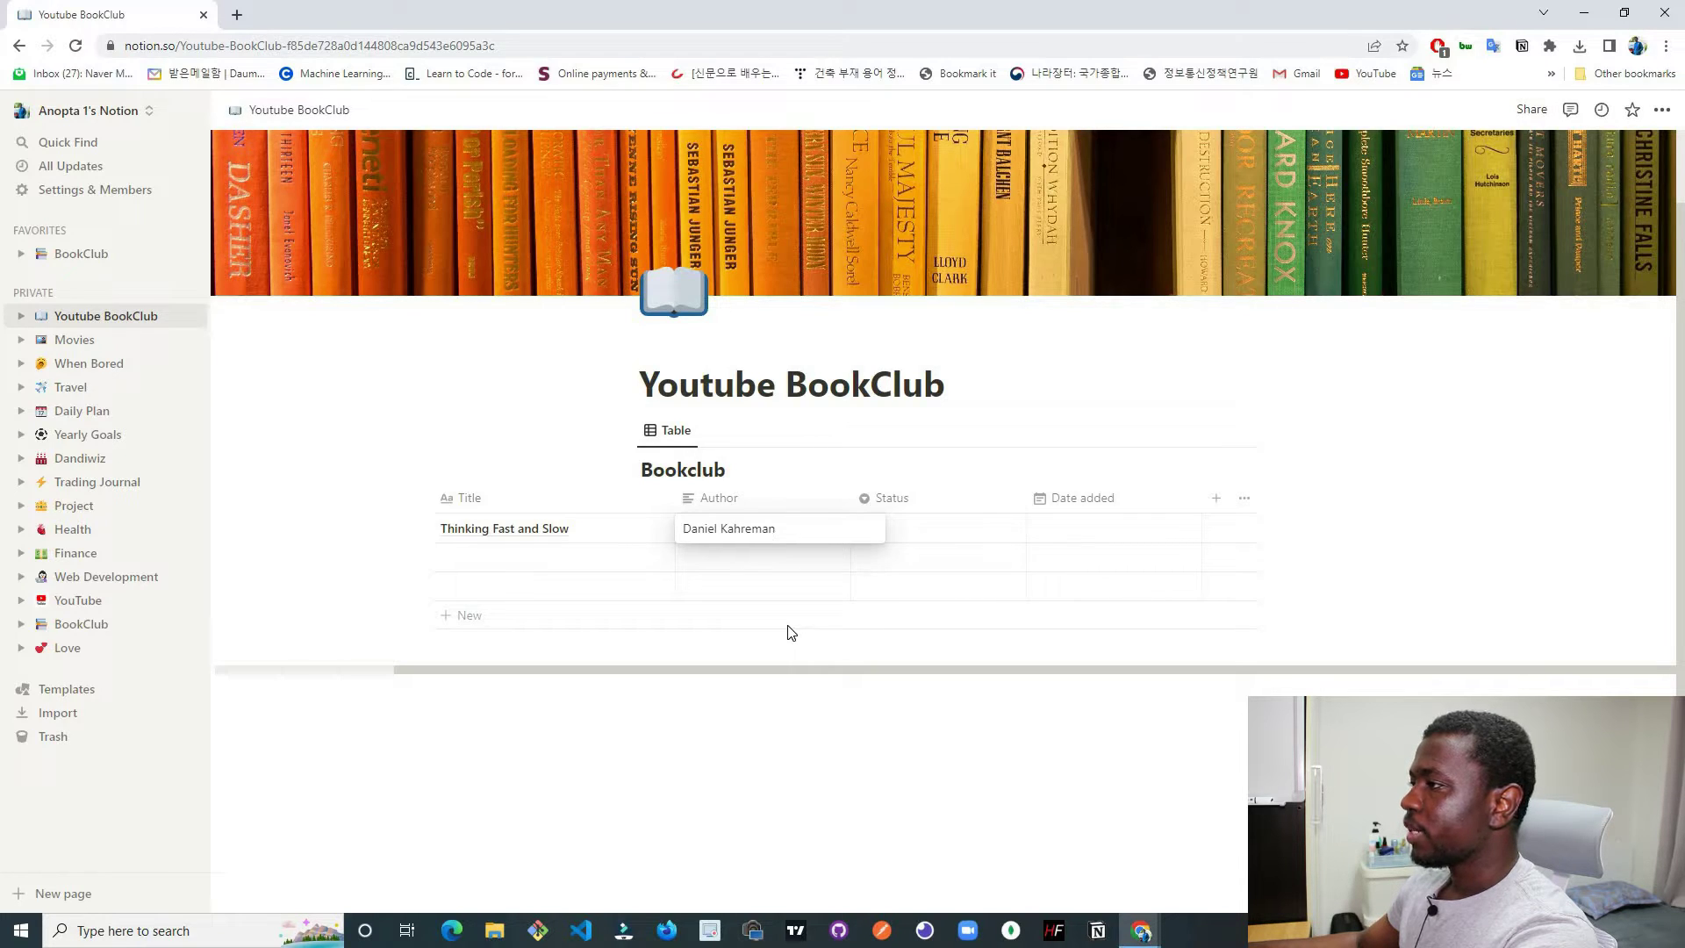
Set the status of "Thinking Fast and Slow" to "recommendations" and its Date added to July 10, 2022.
{"action": "left_click", "coordinate": [941, 531]}
{"action": "left_click", "coordinate": [933, 532]}
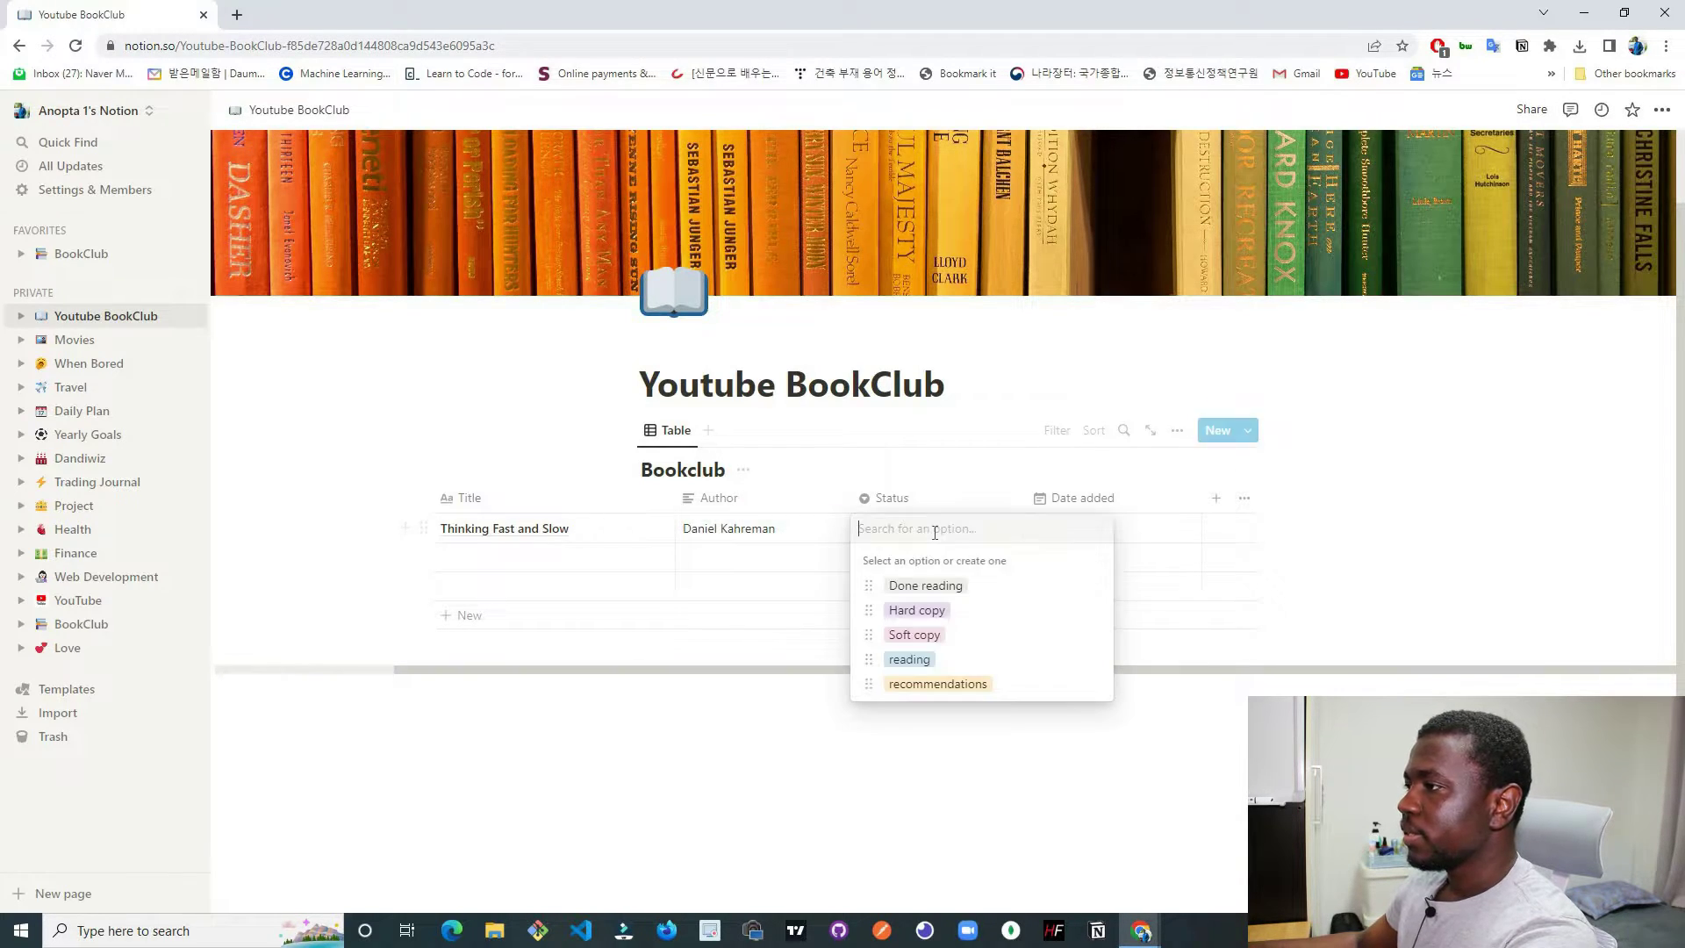
{"action": "left_click", "coordinate": [957, 686]}
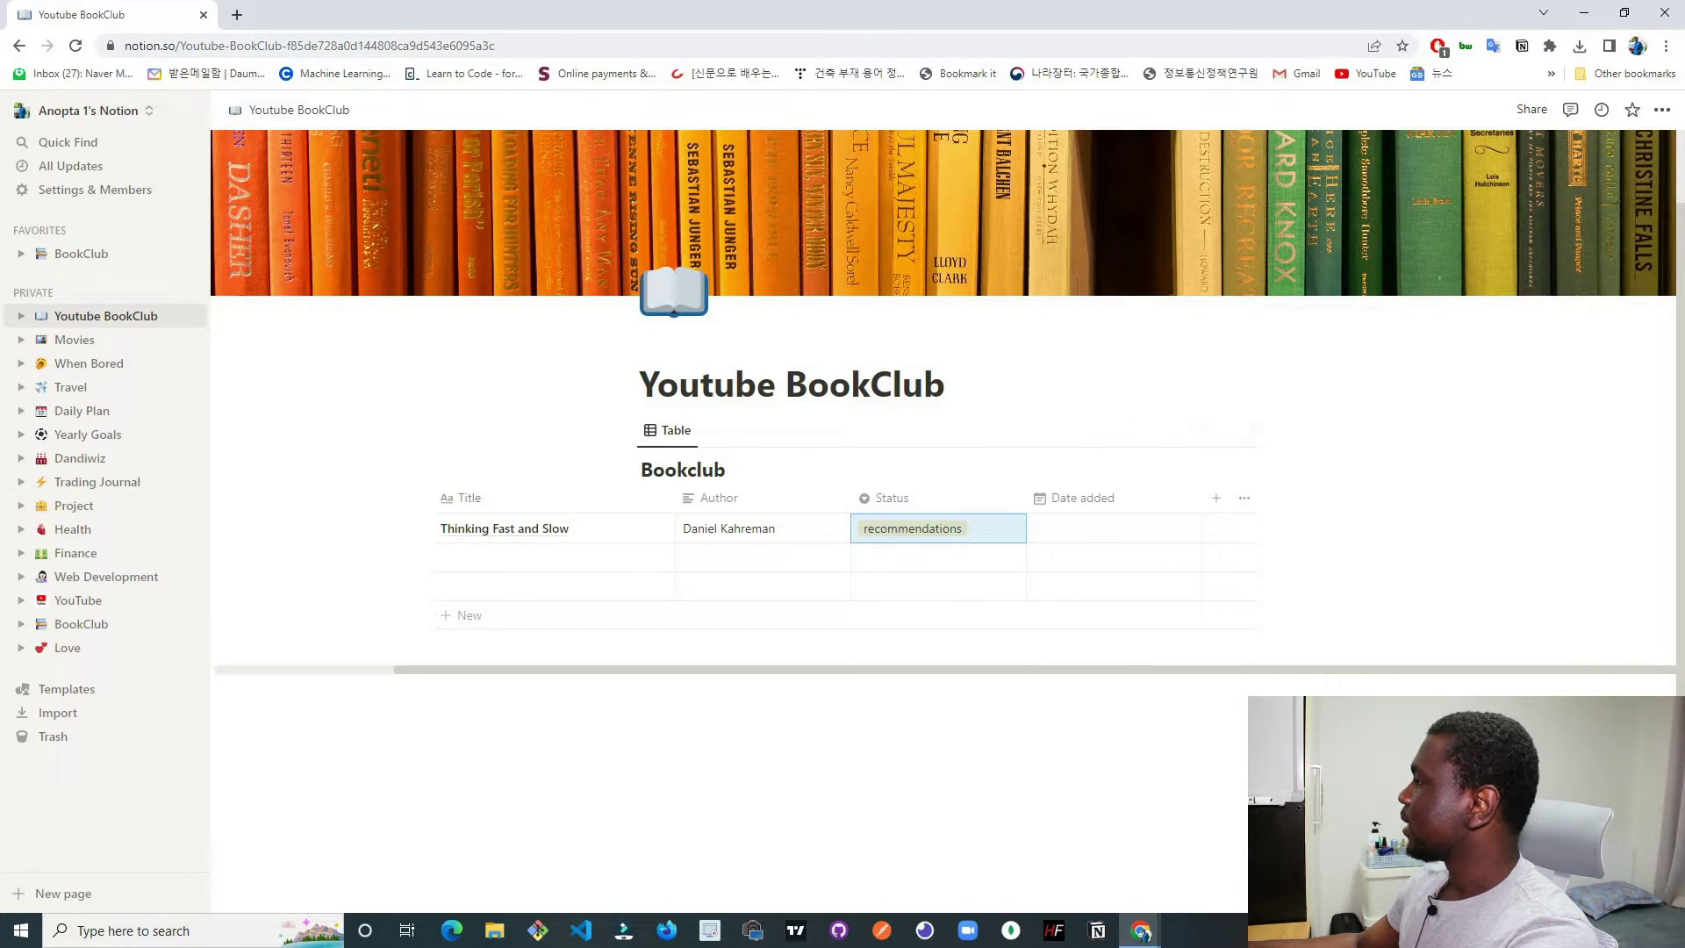
{"action": "left_click", "coordinate": [1094, 530]}
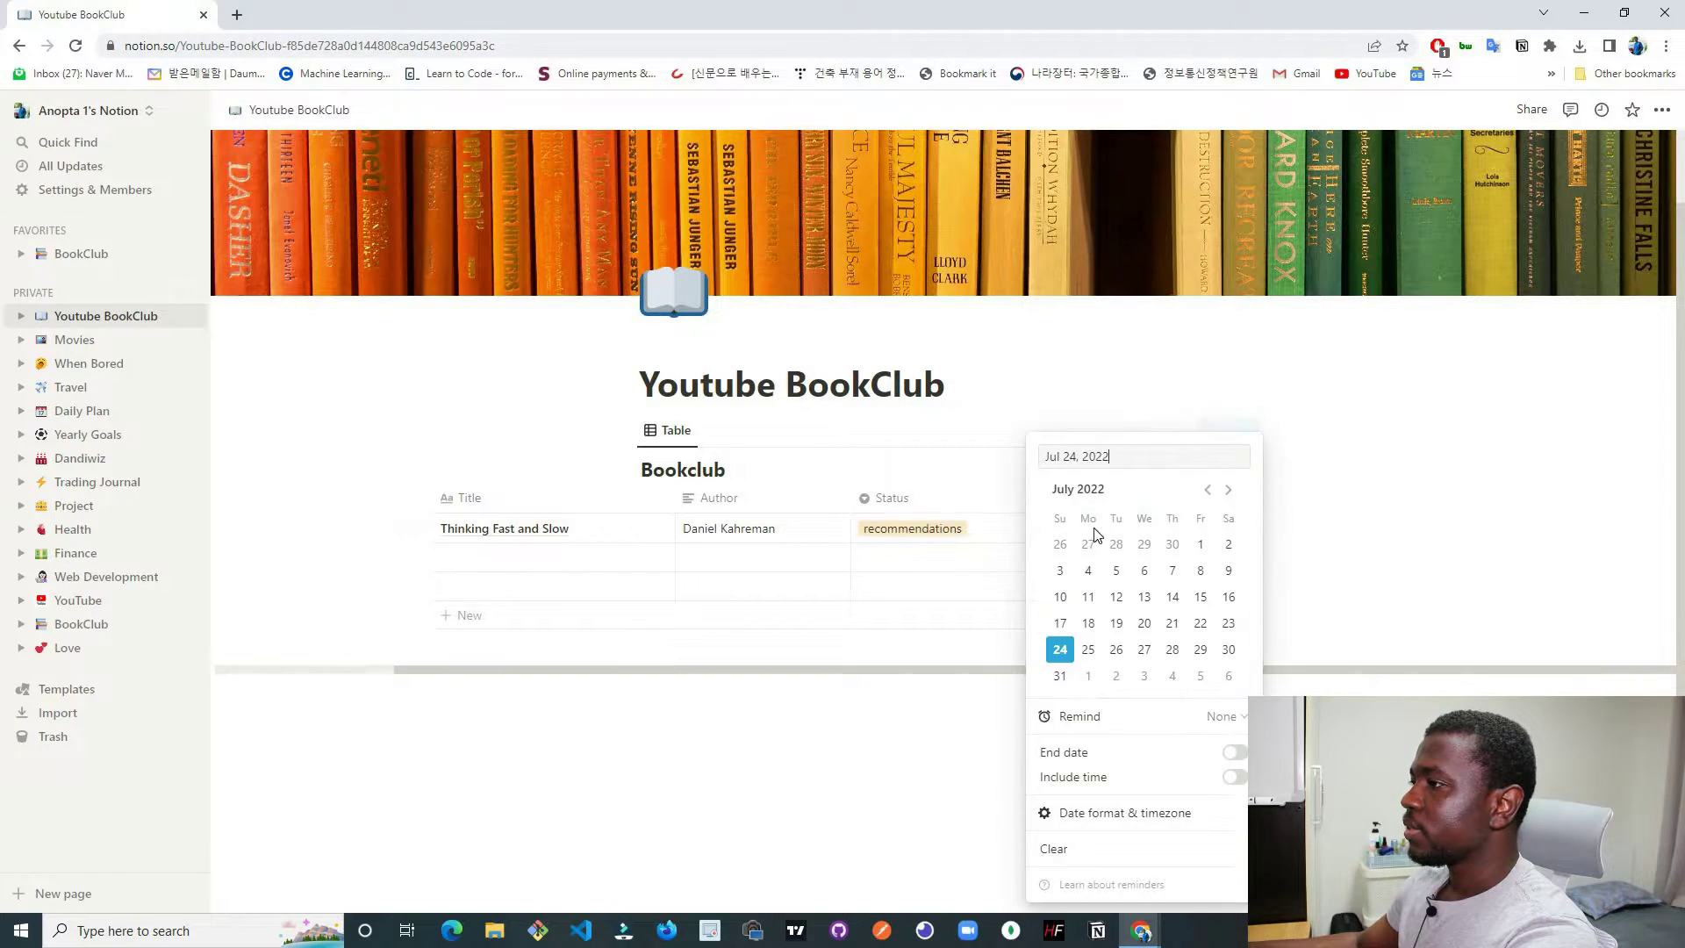
{"action": "left_click", "coordinate": [920, 565]}
{"action": "left_click", "coordinate": [1101, 521]}
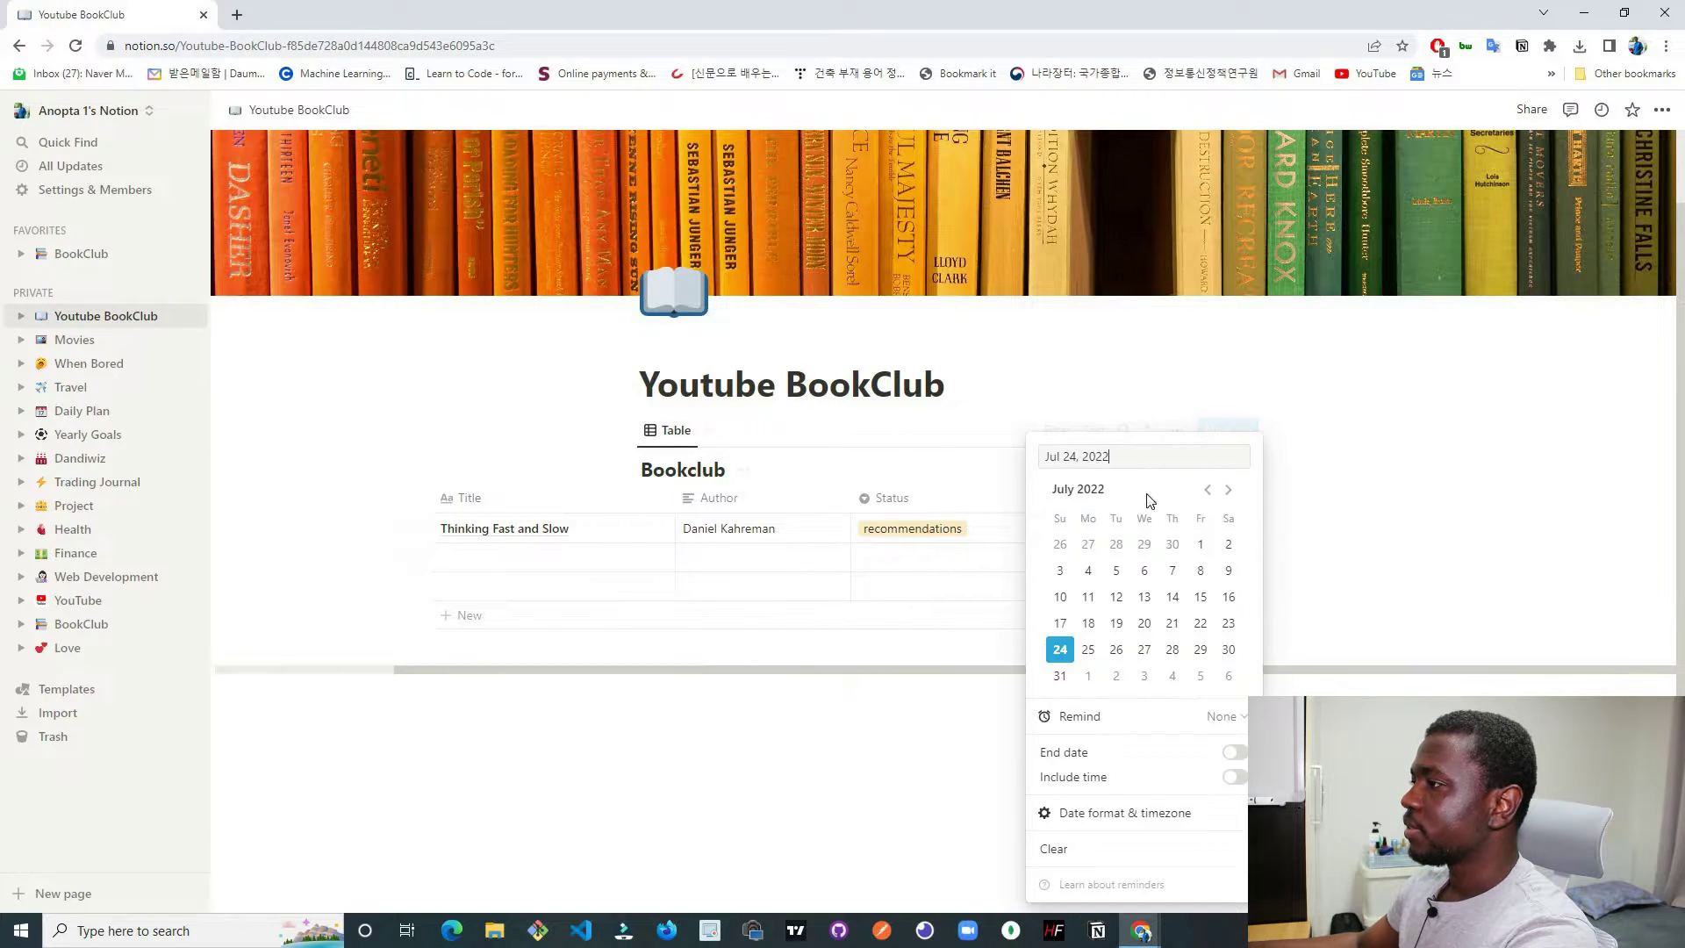
{"action": "left_click", "coordinate": [1060, 597]}
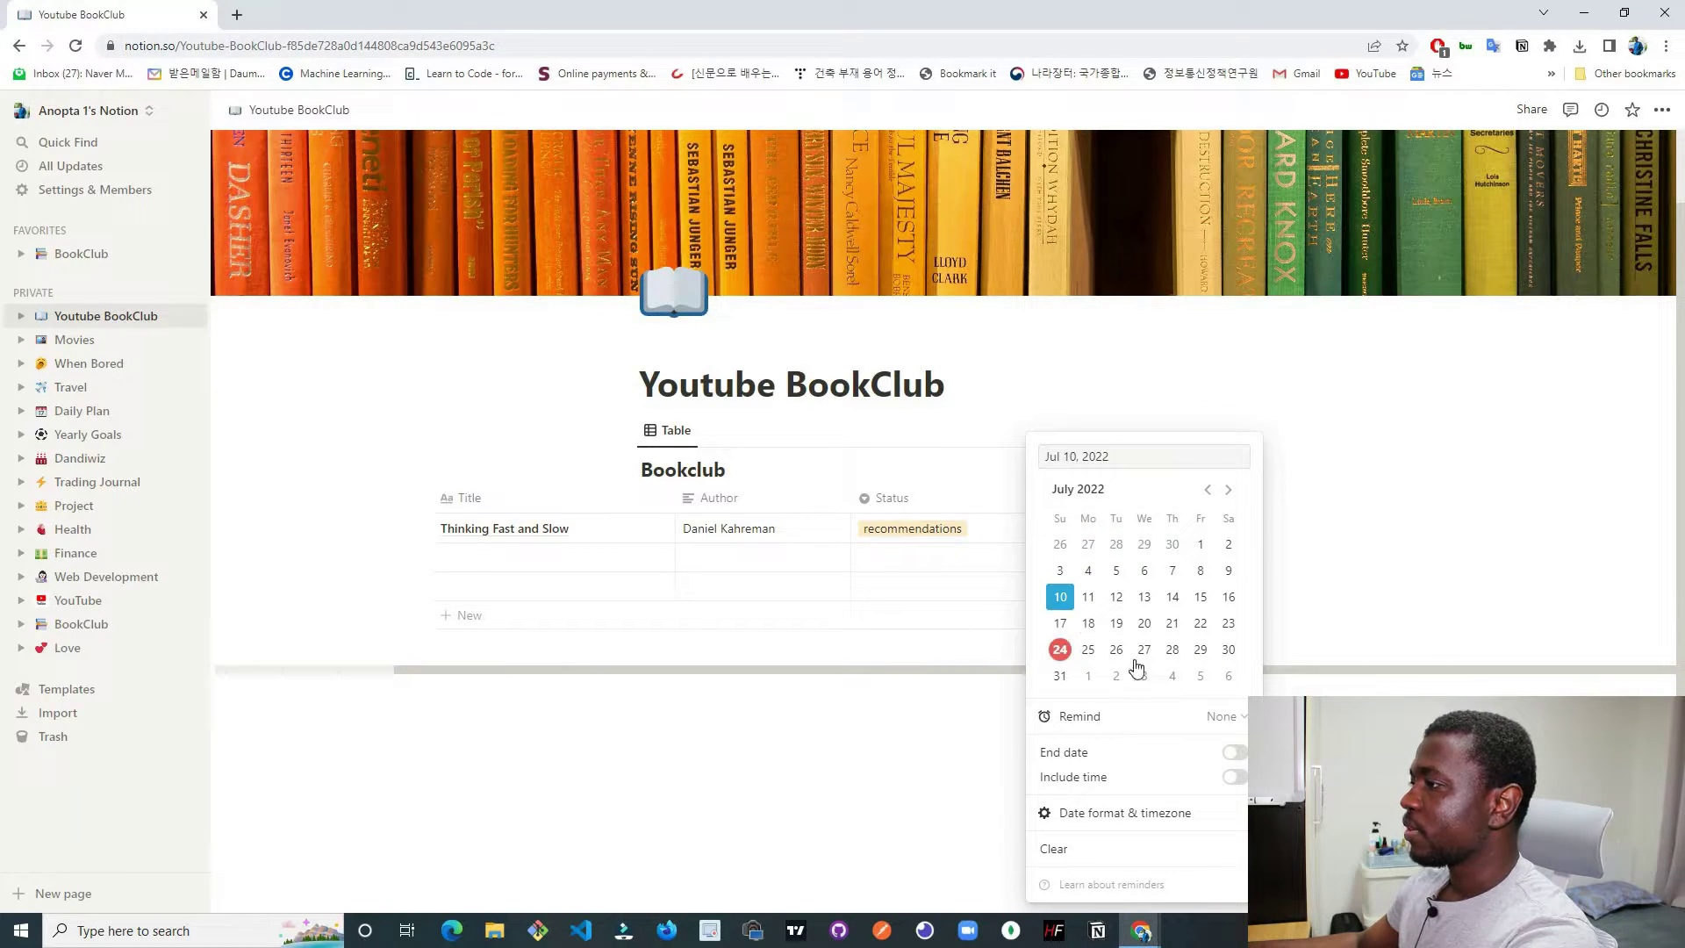
{"action": "left_click", "coordinate": [1353, 582]}
Open BookClub.pdf from File Explorer in Adobe Acrobat Reader and place its window beside the table as a reference for the book list.
{"action": "left_click", "coordinate": [491, 559]}
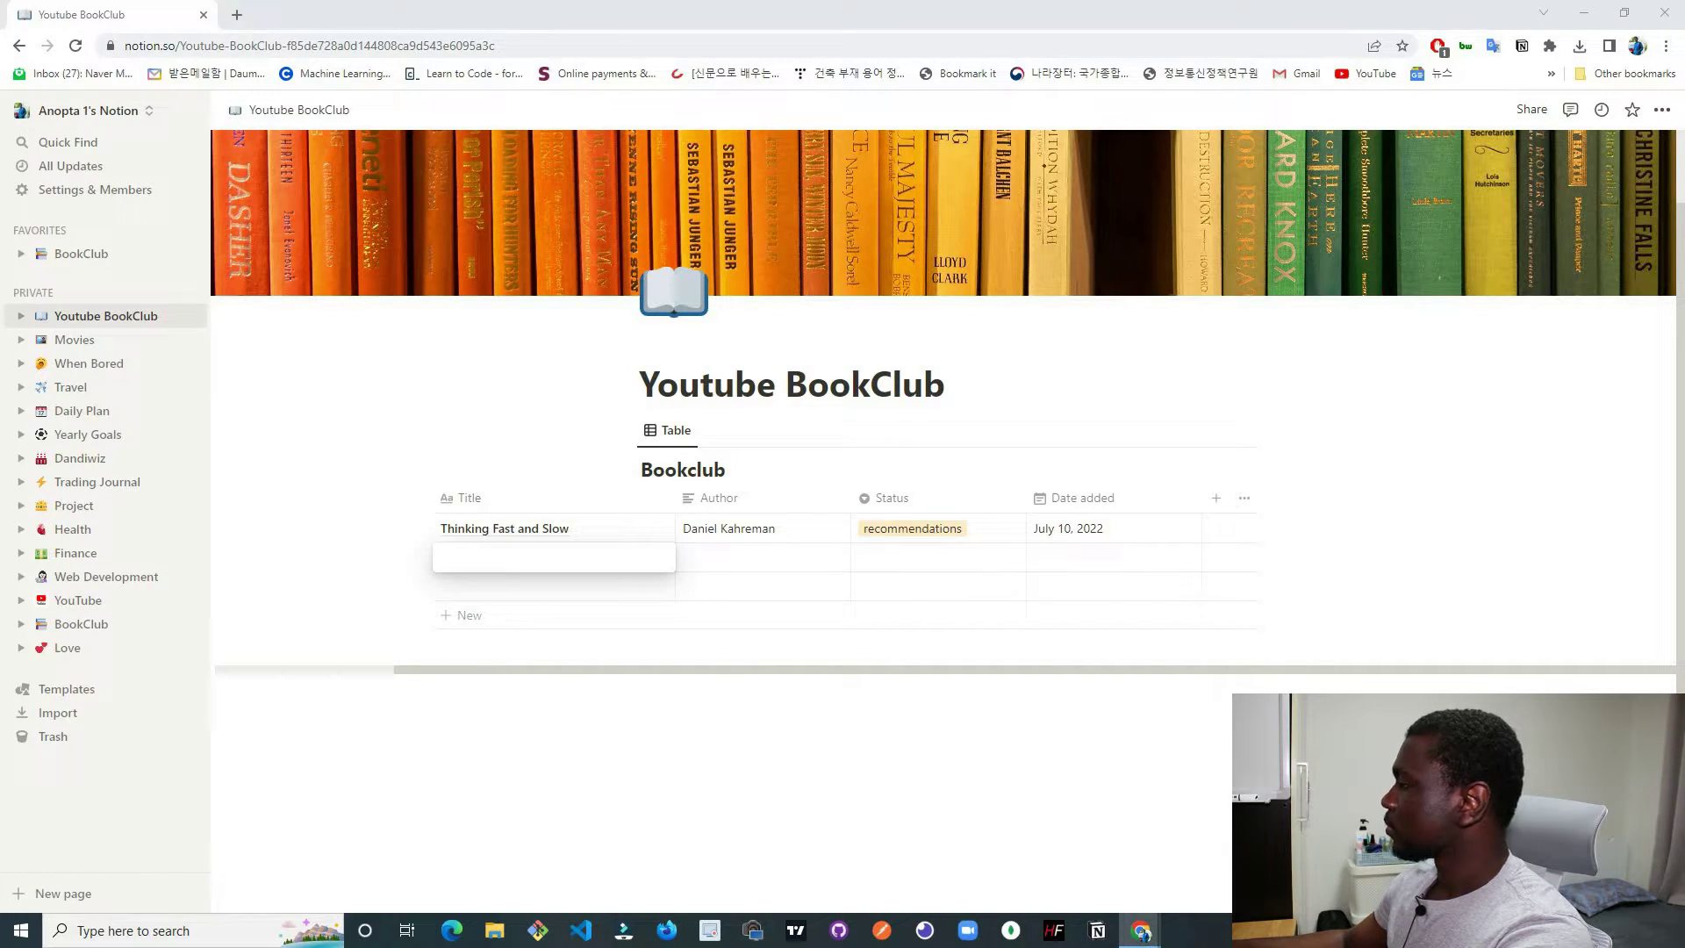
{"action": "left_click", "coordinate": [494, 931]}
{"action": "left_click", "coordinate": [494, 931]}
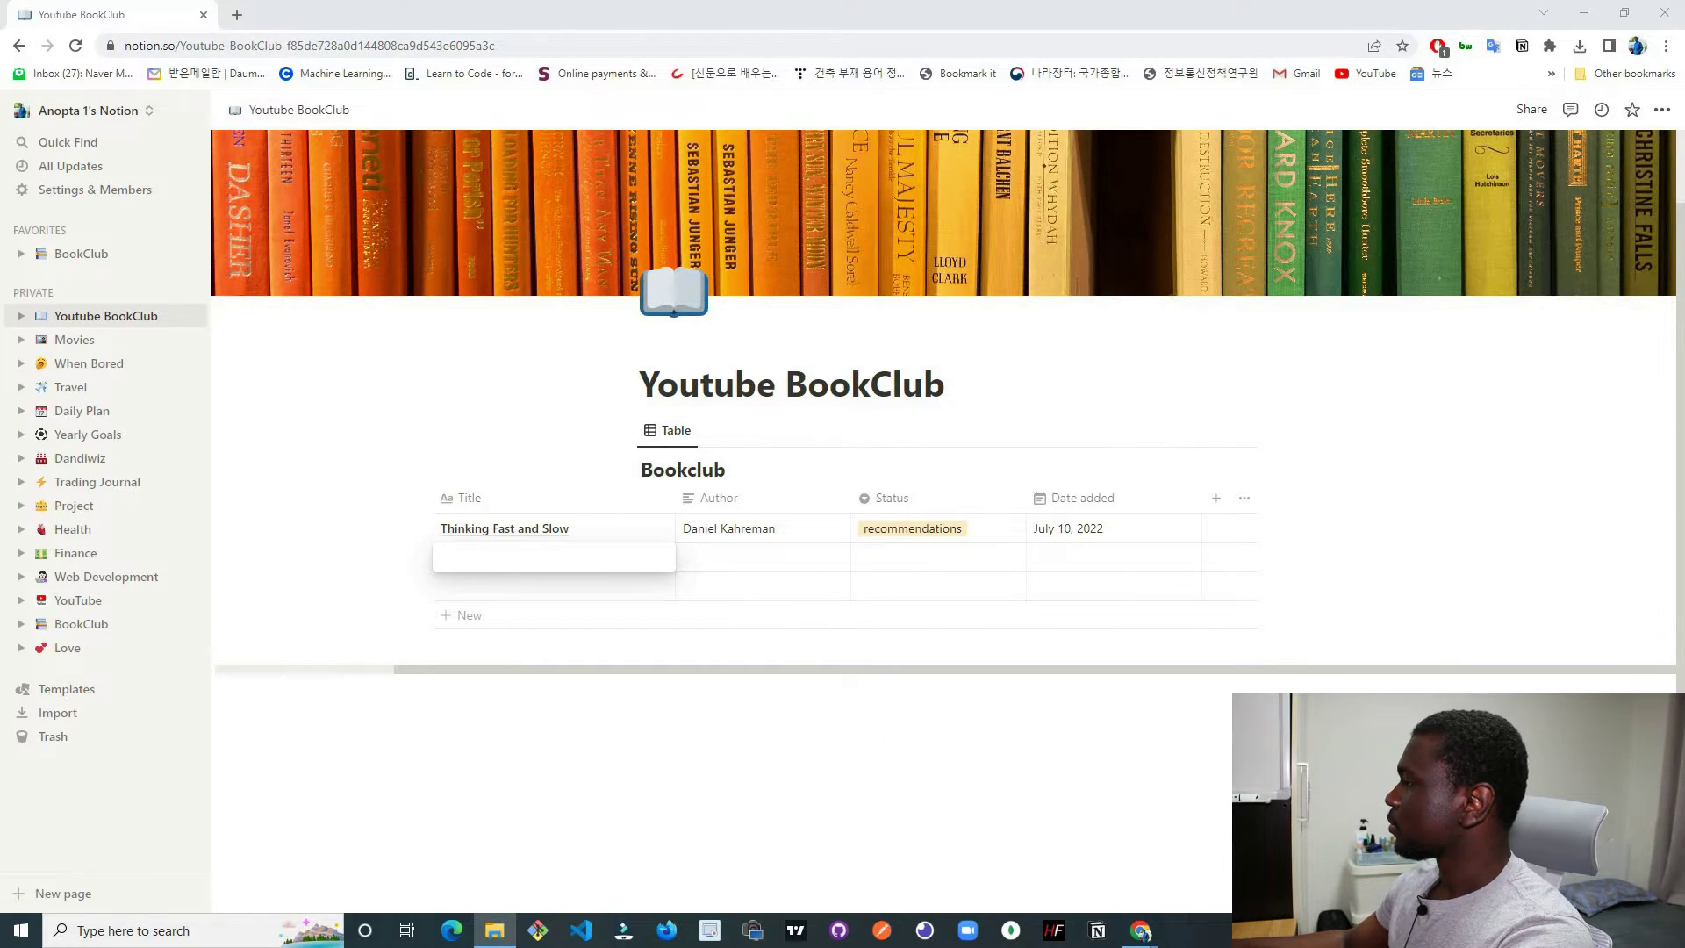
{"action": "left_click_drag", "start_coordinate": [769, 53], "coordinate": [1323, 54]}
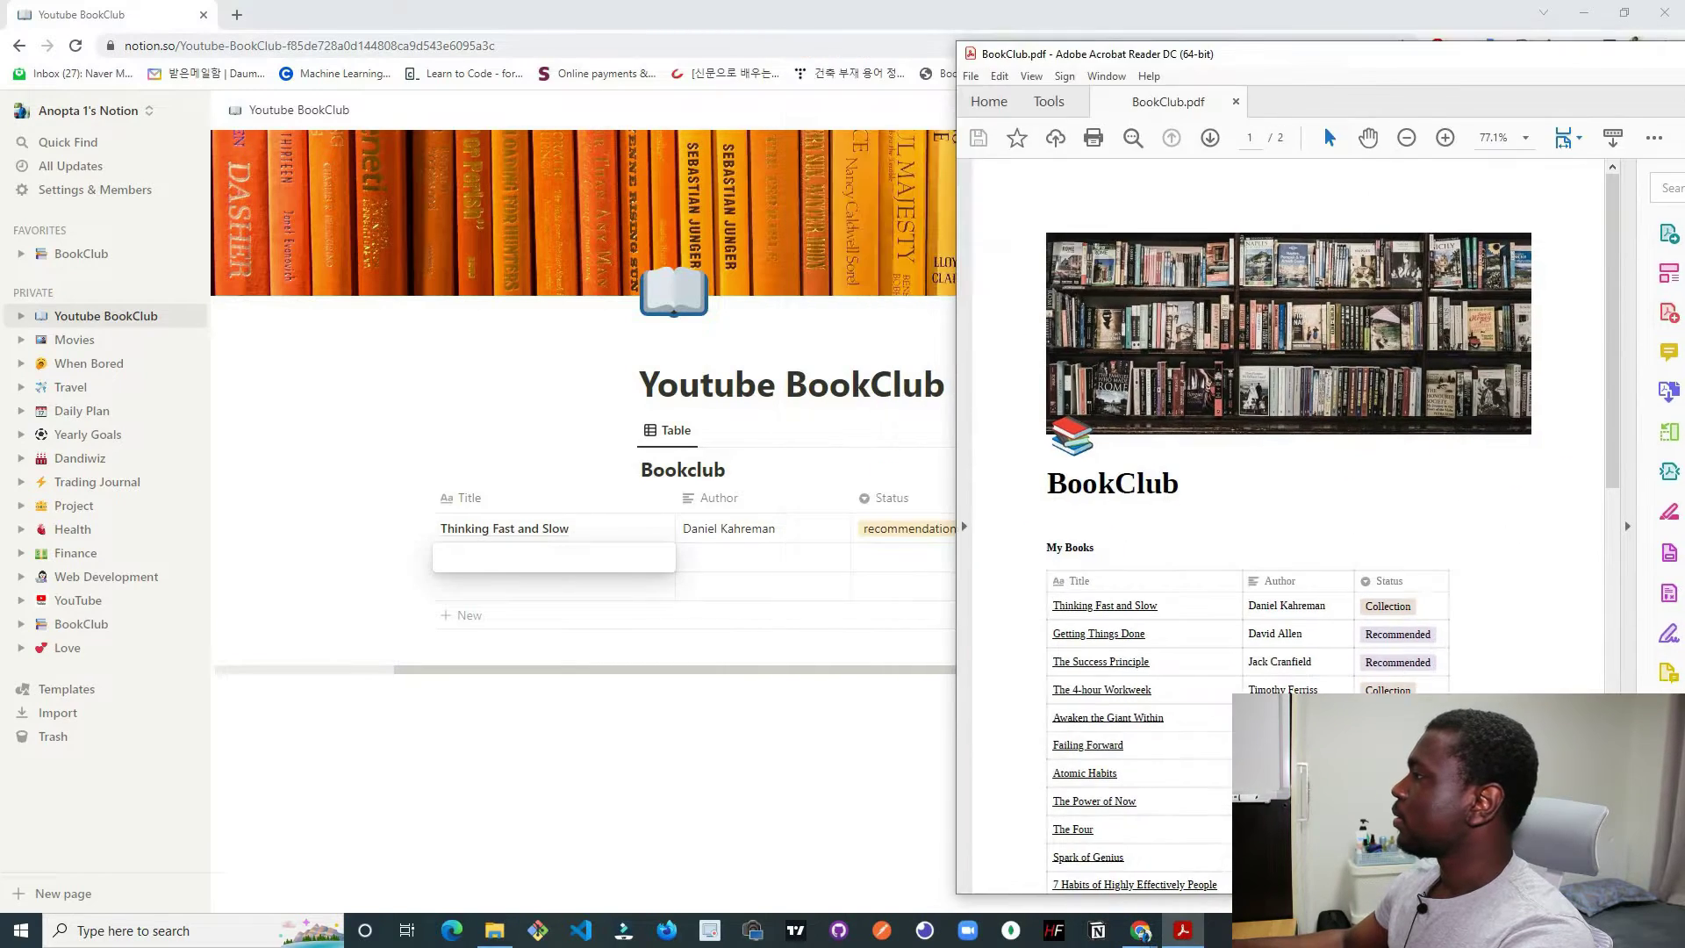
Return to the Notion page and fill the second row with the title "Getting Things Done" and the author "David Allen".
{"action": "key", "text": "alt+Tab"}
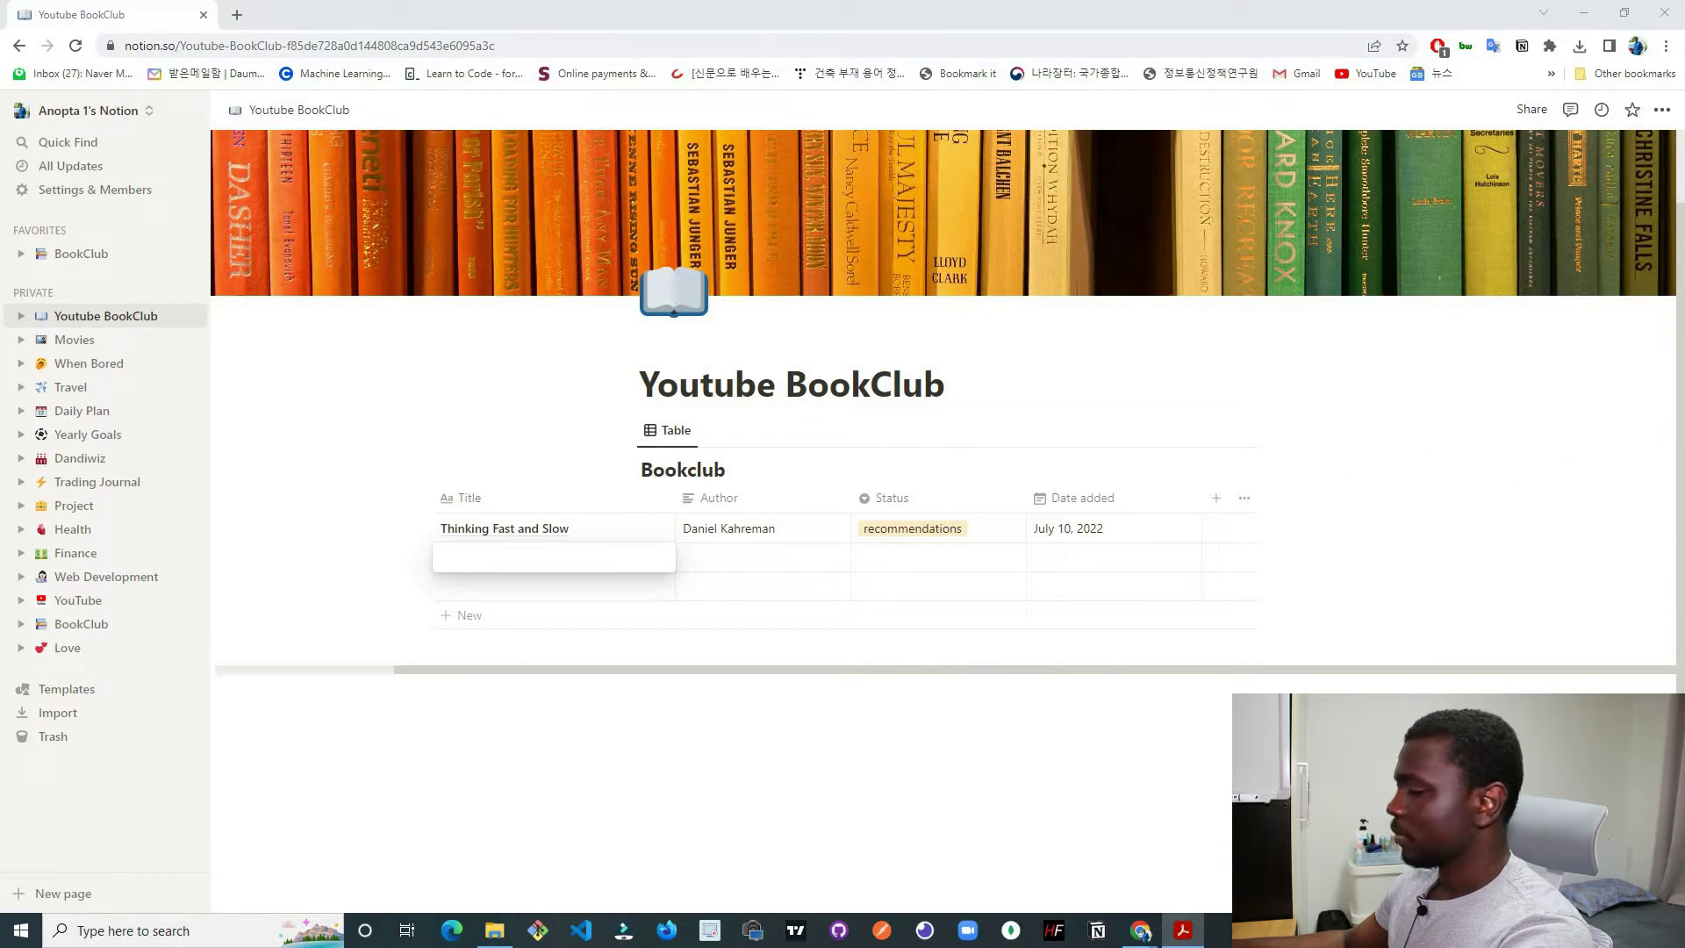
{"action": "type", "text": "Getting Things Done"}
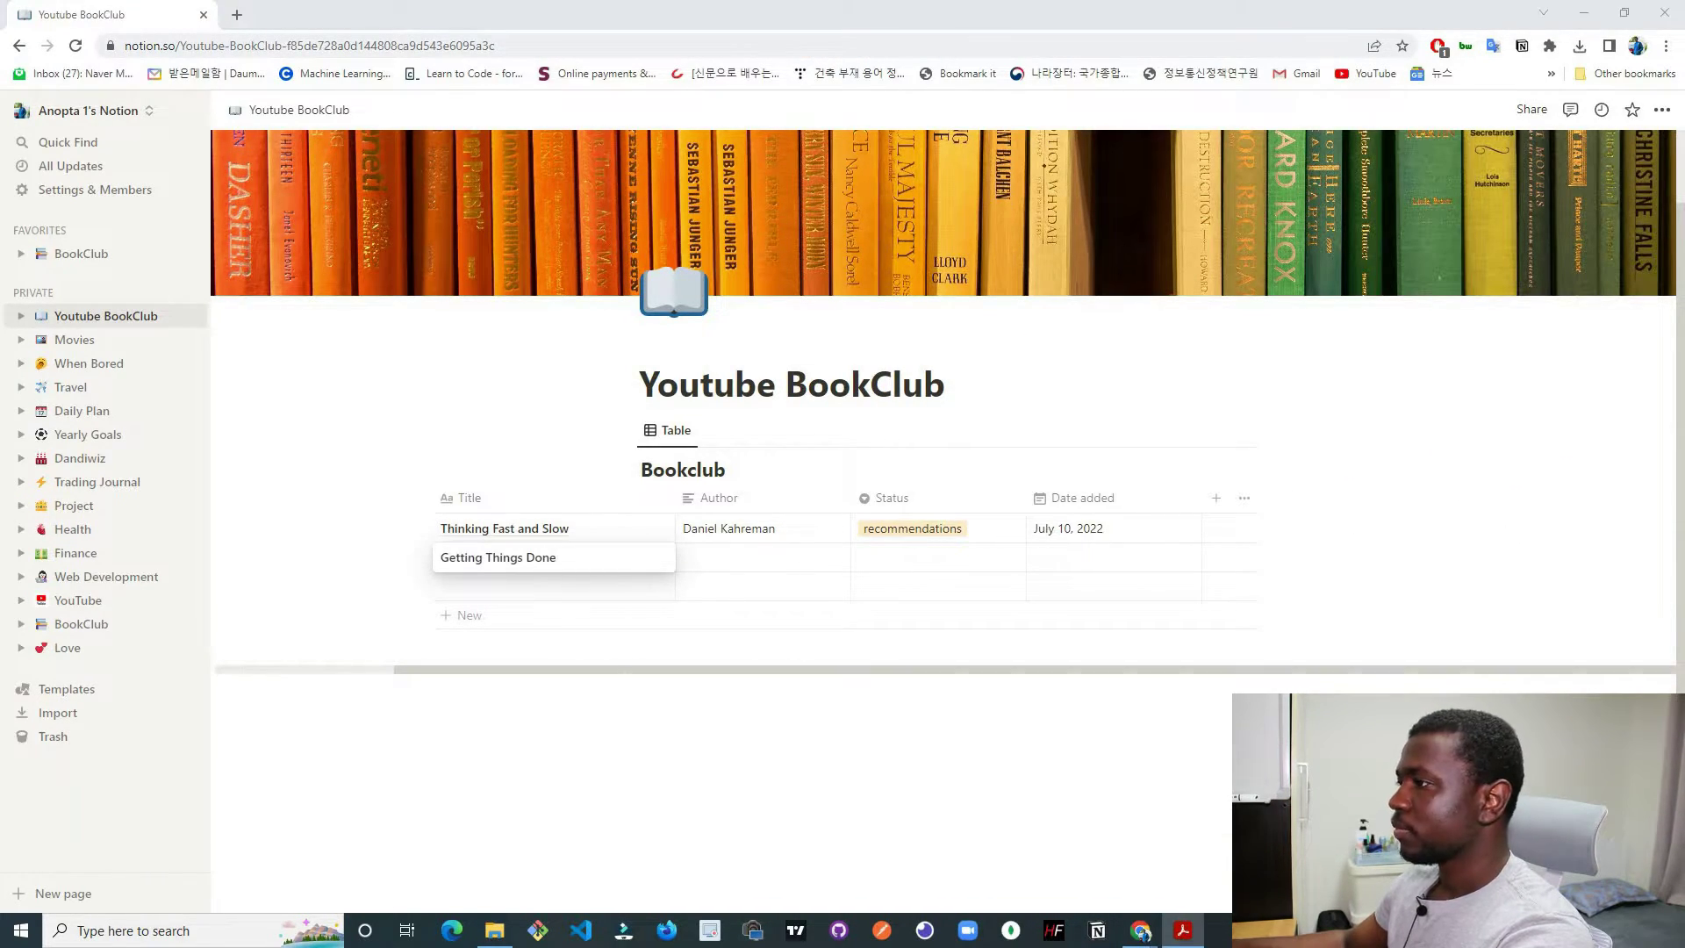
{"action": "key", "text": "Escape"}
{"action": "left_click", "coordinate": [827, 559]}
{"action": "key", "text": "alt+Tab"}
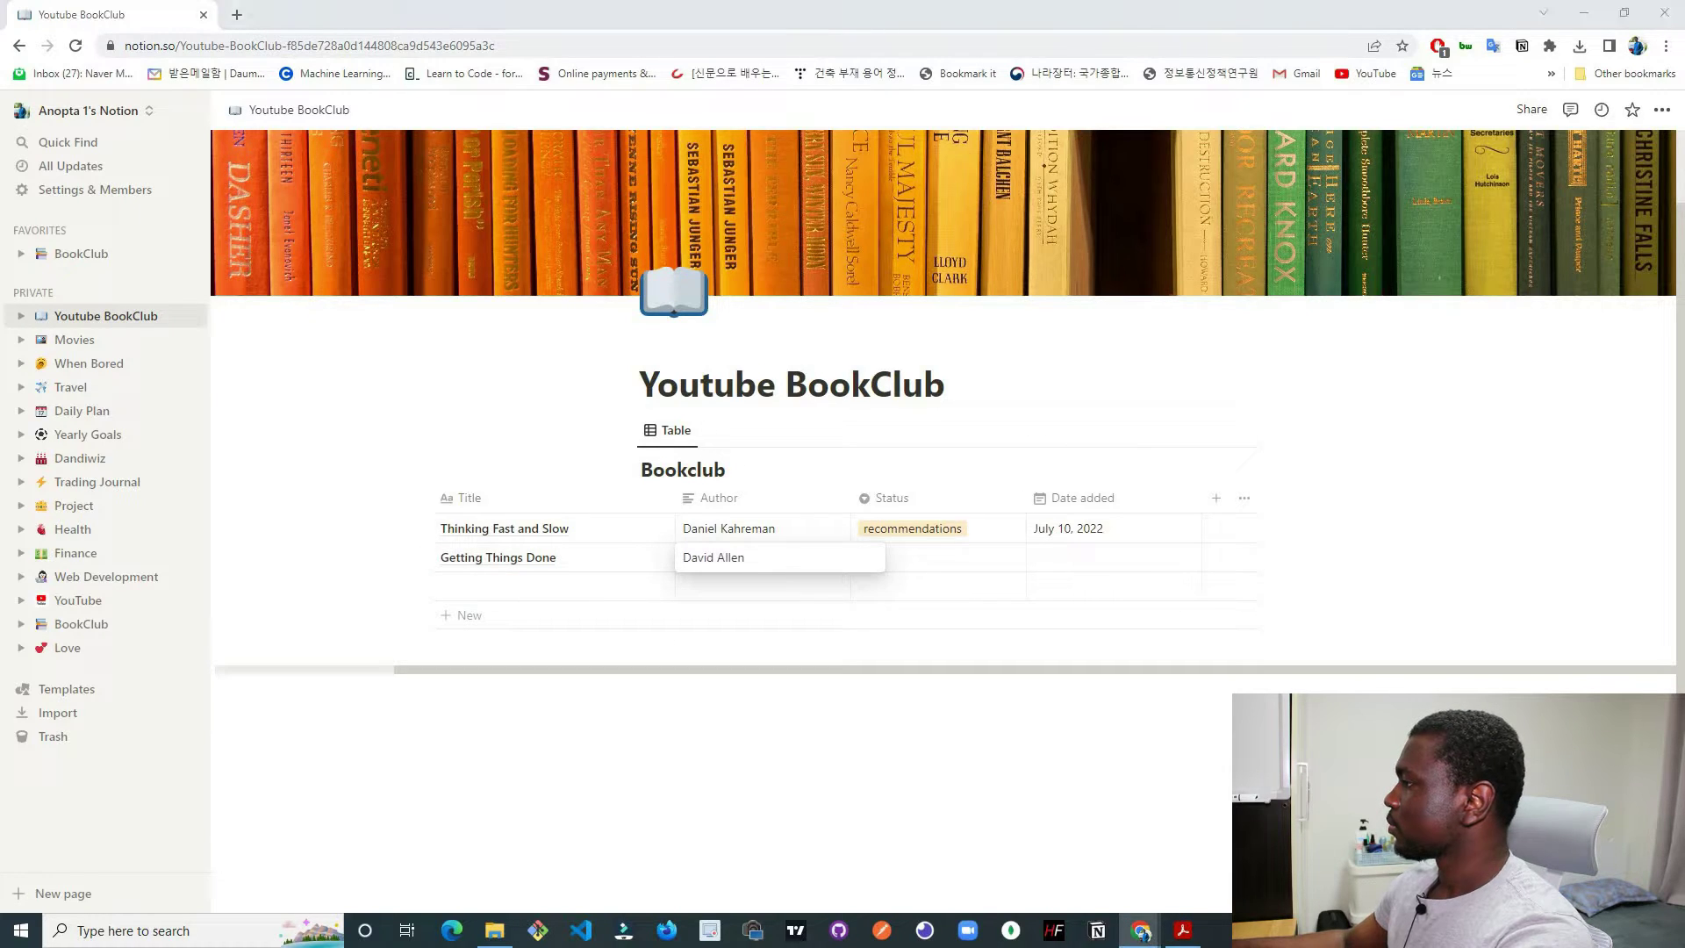
Fill the third row of the Bookclub table with the title "The Success Principle" and the author "Jack Cranfield".
{"action": "left_click", "coordinate": [670, 613]}
{"action": "type", "text": "The Success Principle"}
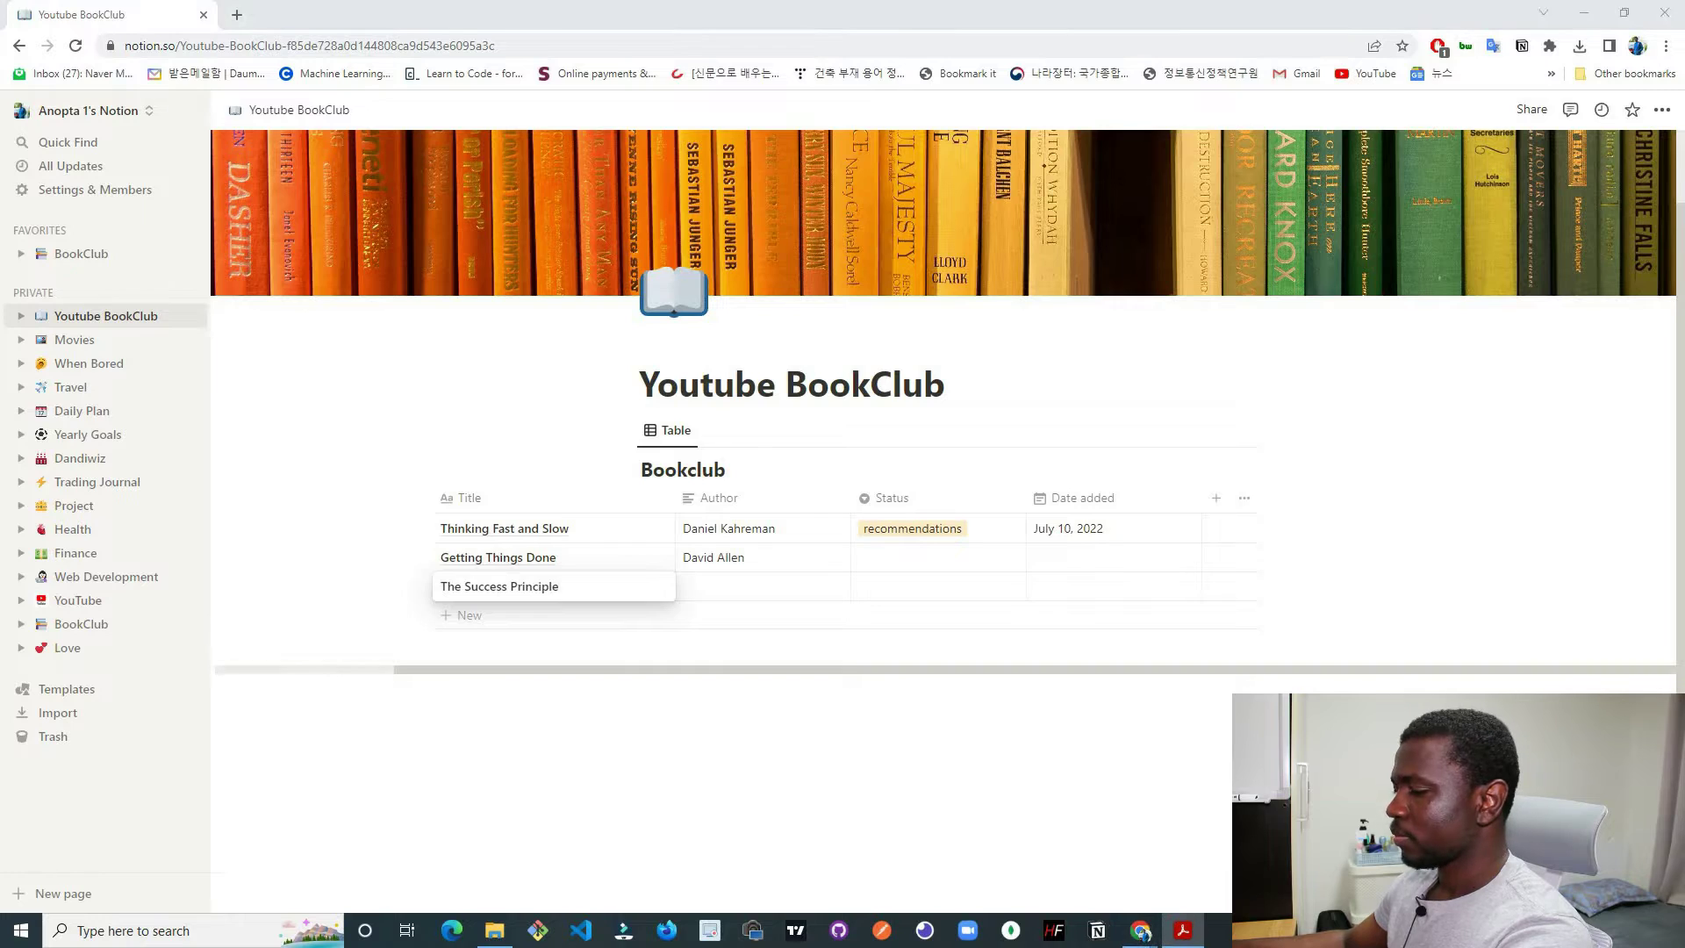
{"action": "left_click", "coordinate": [807, 591]}
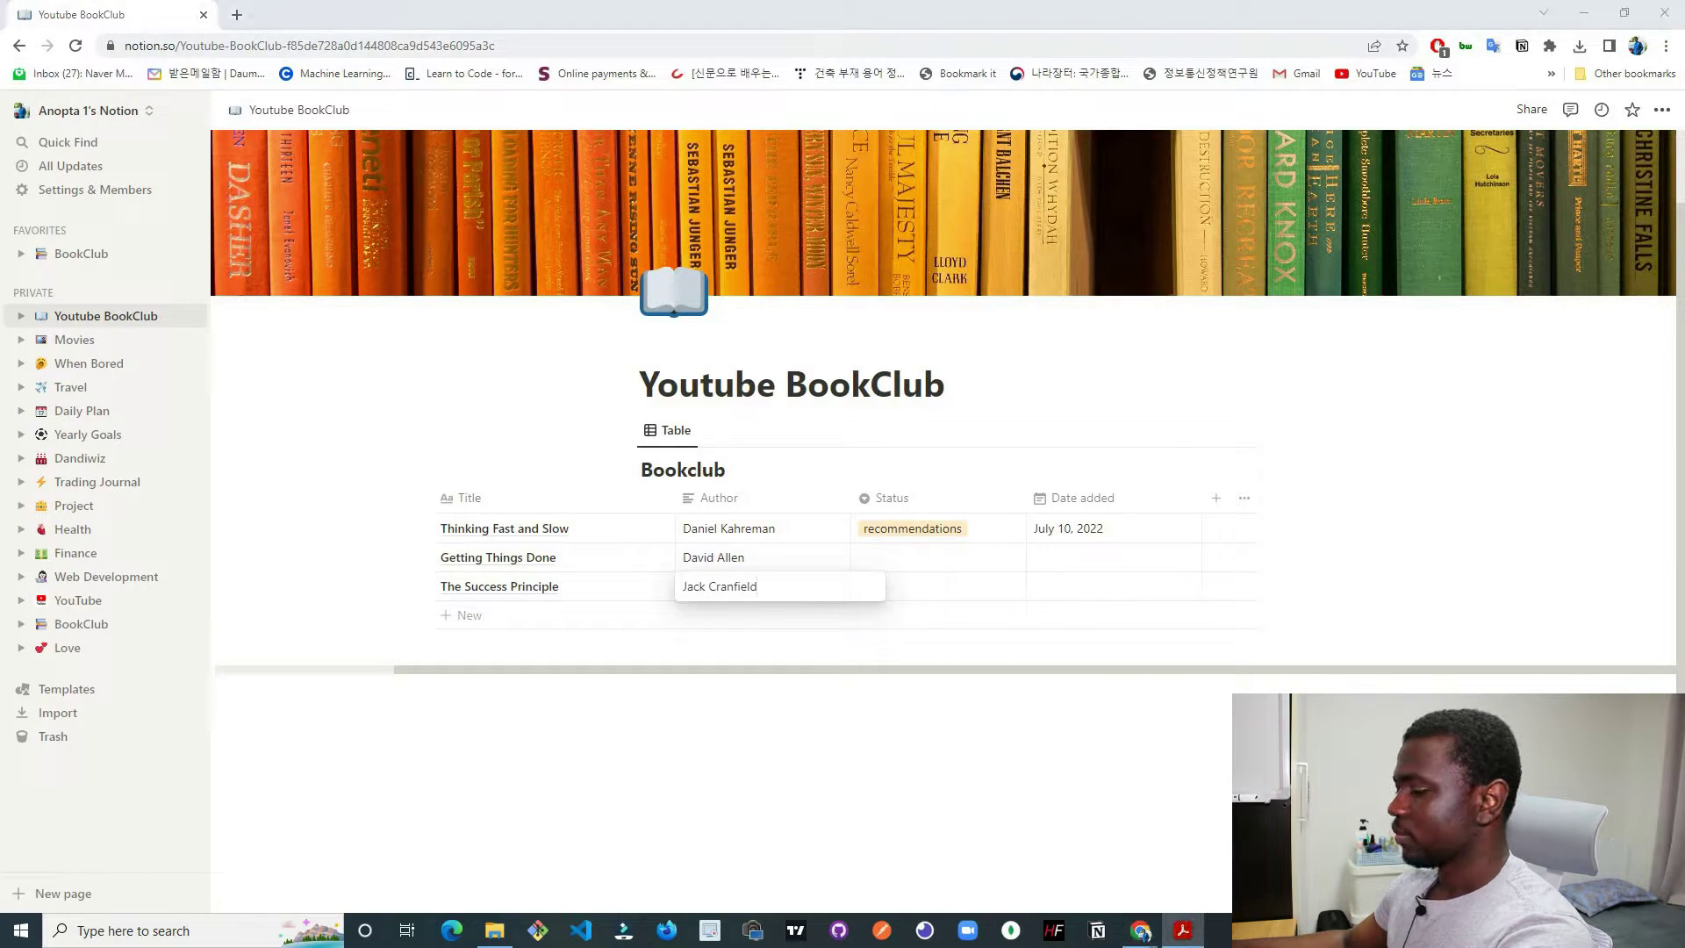
Add a fourth book to the Bookclub table titled "The 4-hour Workweek" with the author "Timothy Ferriss".
{"action": "left_click", "coordinate": [471, 615]}
{"action": "type", "text": "The 4-hour Workweek"}
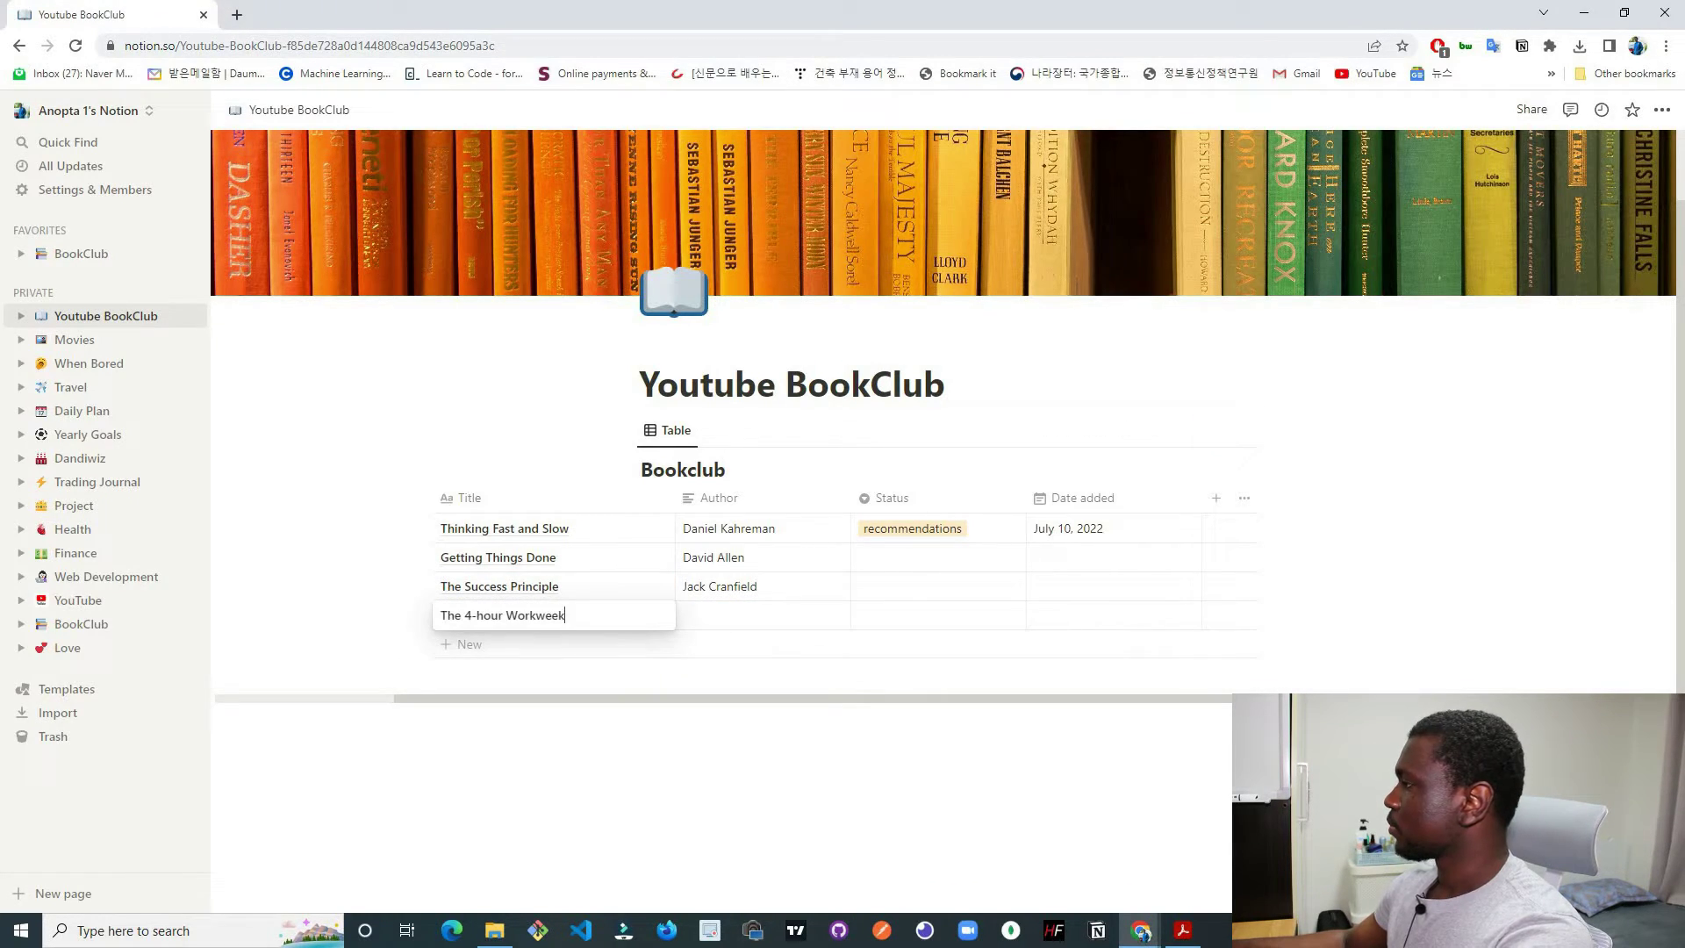
{"action": "left_click", "coordinate": [745, 620]}
{"action": "type", "text": "Timothy Ferriss"}
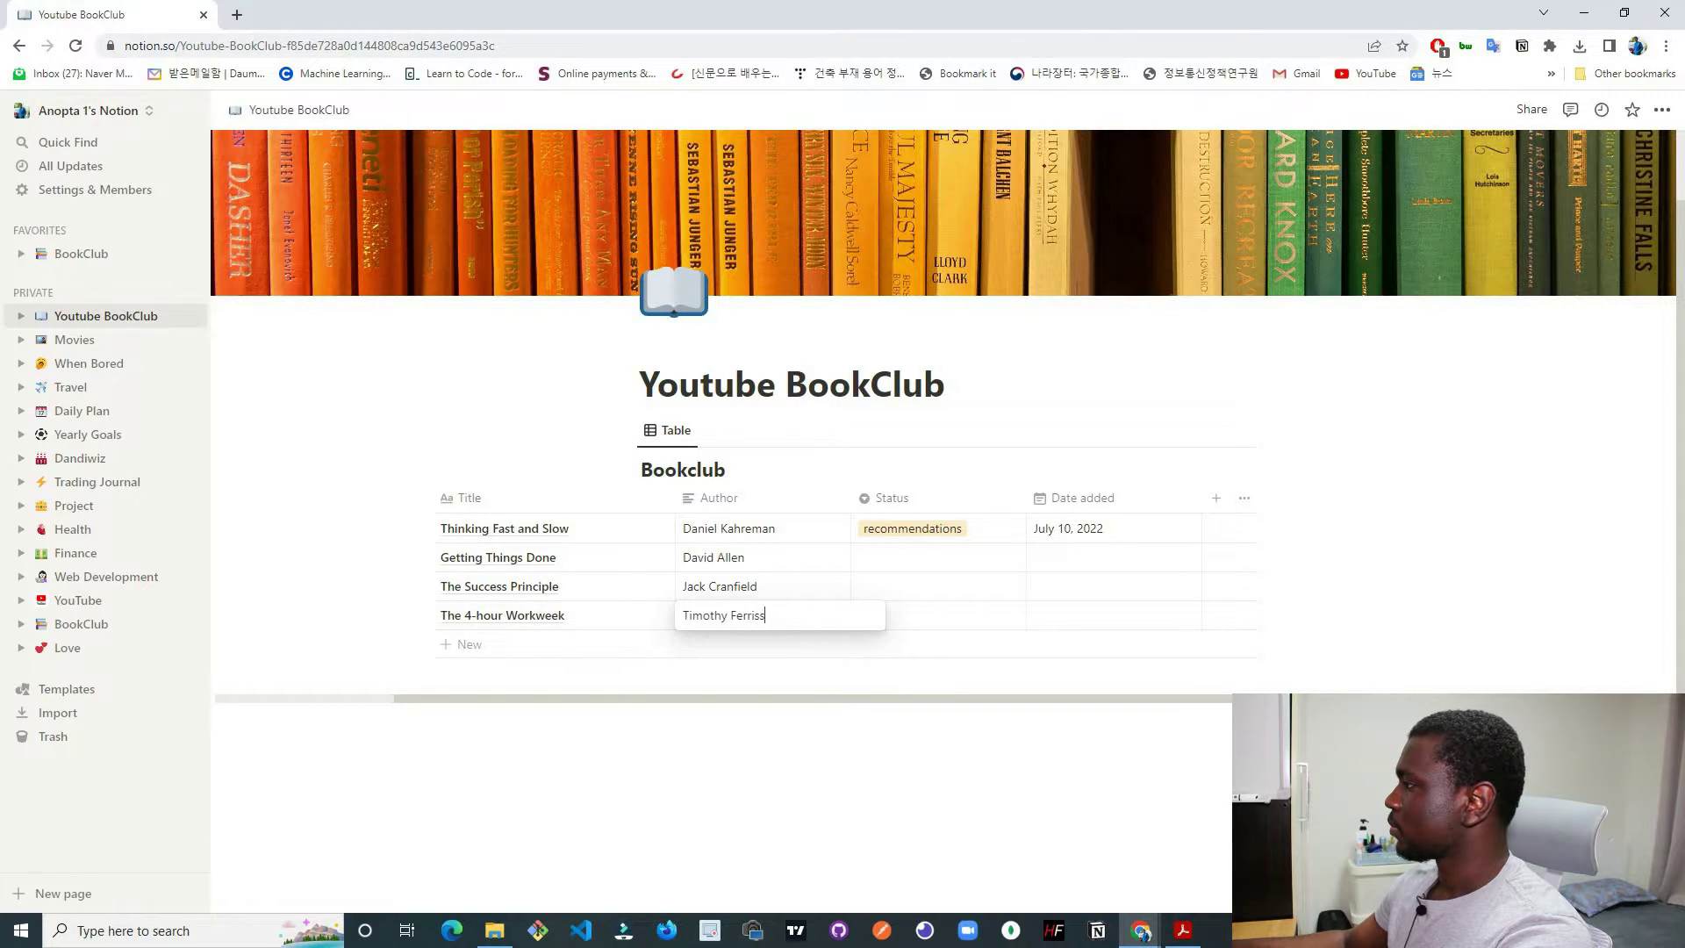
Add a fifth book to the Bookclub table titled "Awaken the Giant Within" with the author "Anthony Robbins".
{"action": "key", "text": "alt+Tab"}
{"action": "left_click", "coordinate": [653, 633]}
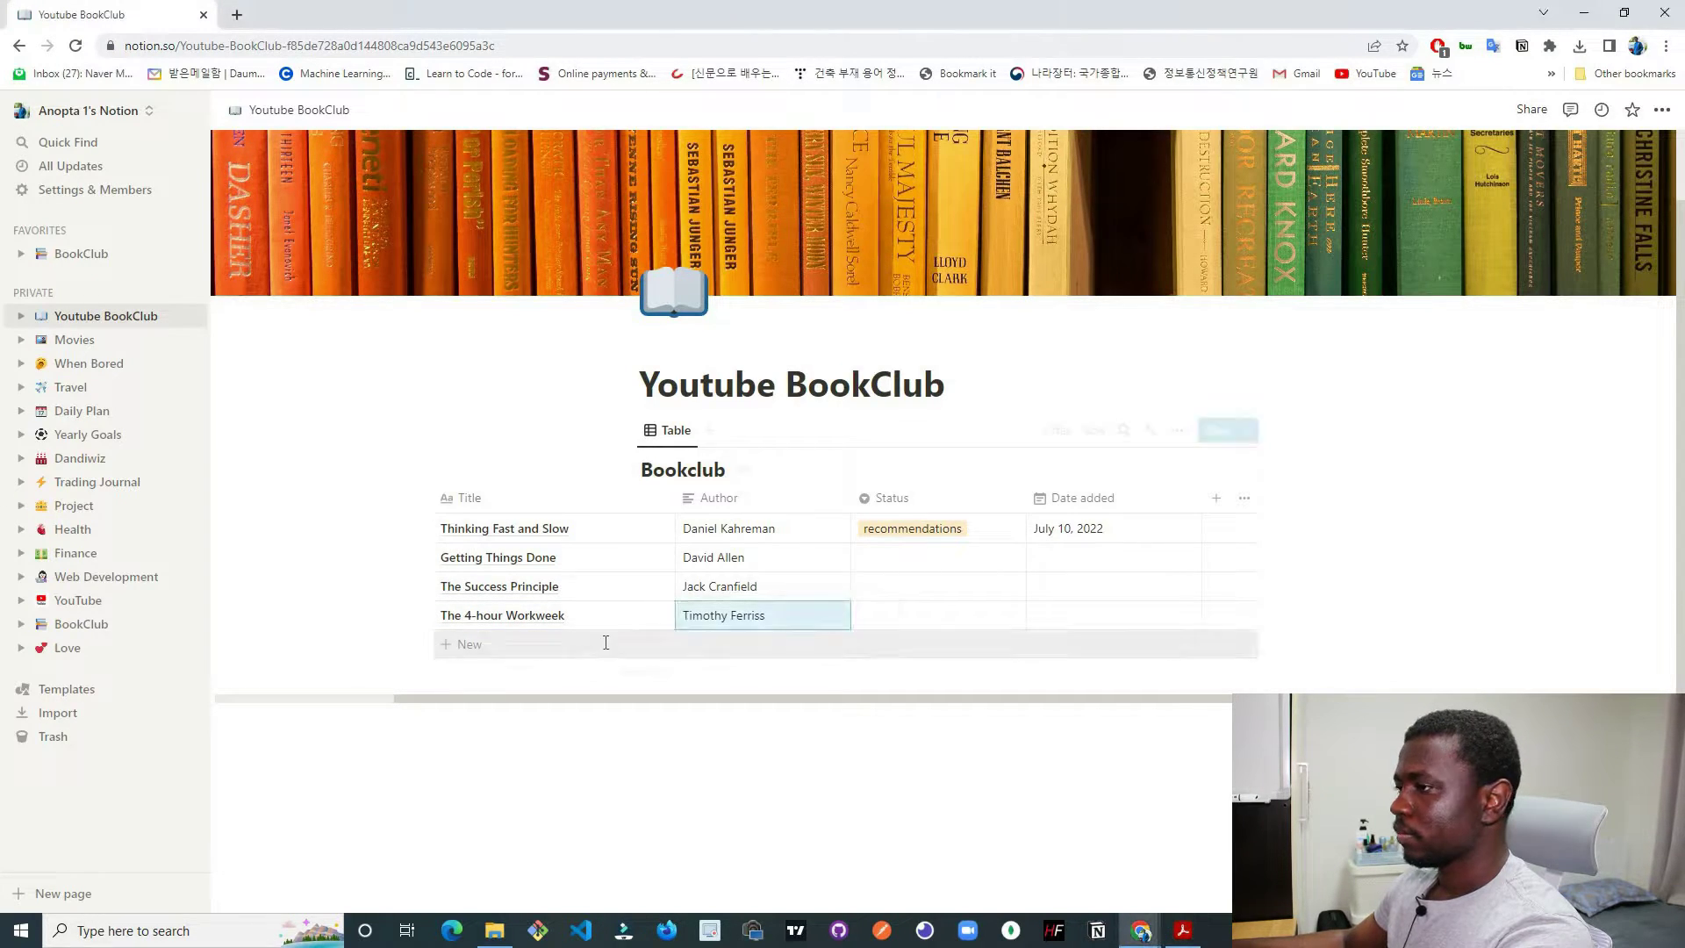
{"action": "type", "text": "Awaken the Giant Within"}
{"action": "key", "text": "alt+Tab"}
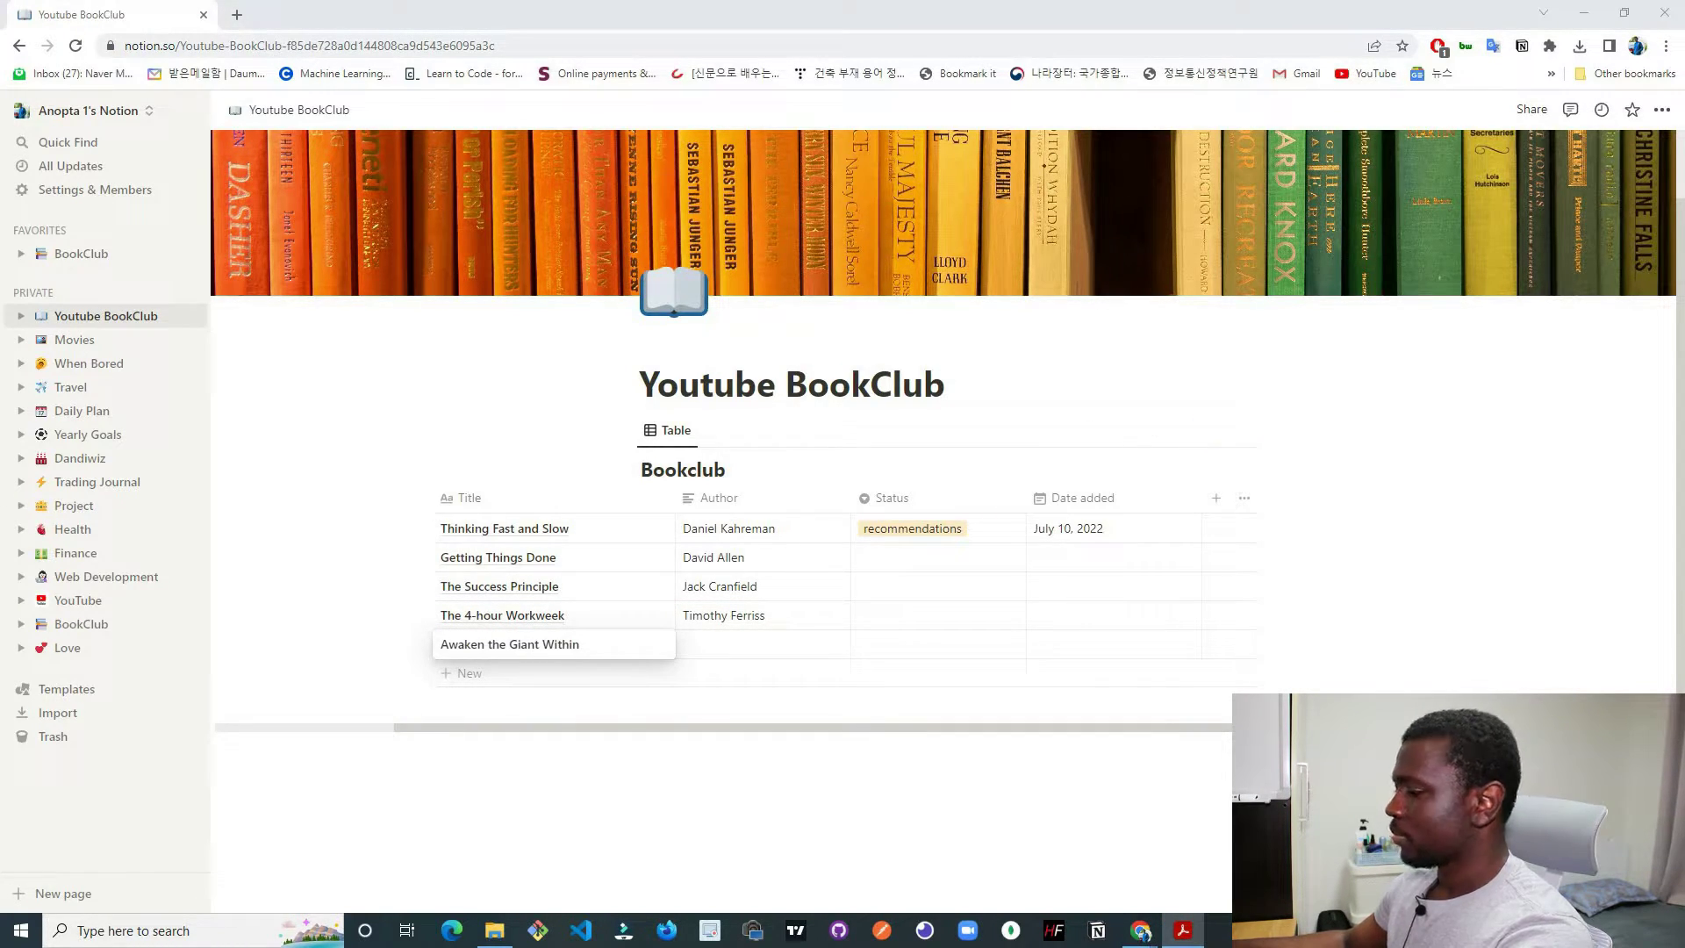
{"action": "left_click", "coordinate": [751, 643]}
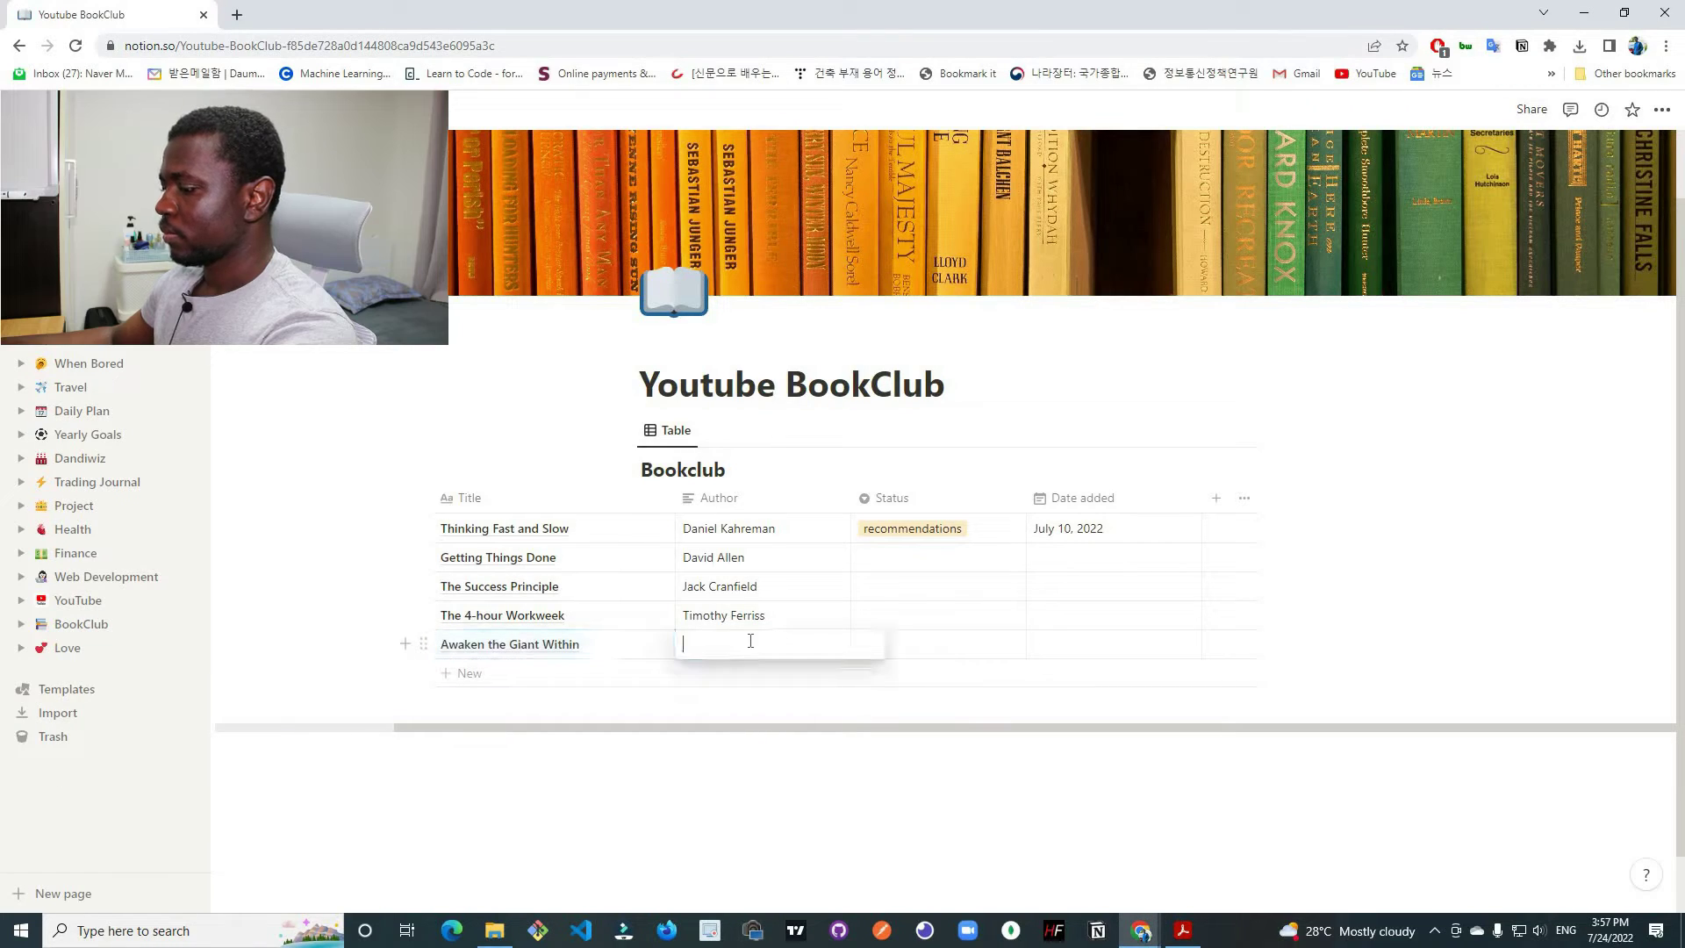
{"action": "type", "text": "Anthony Robbins"}
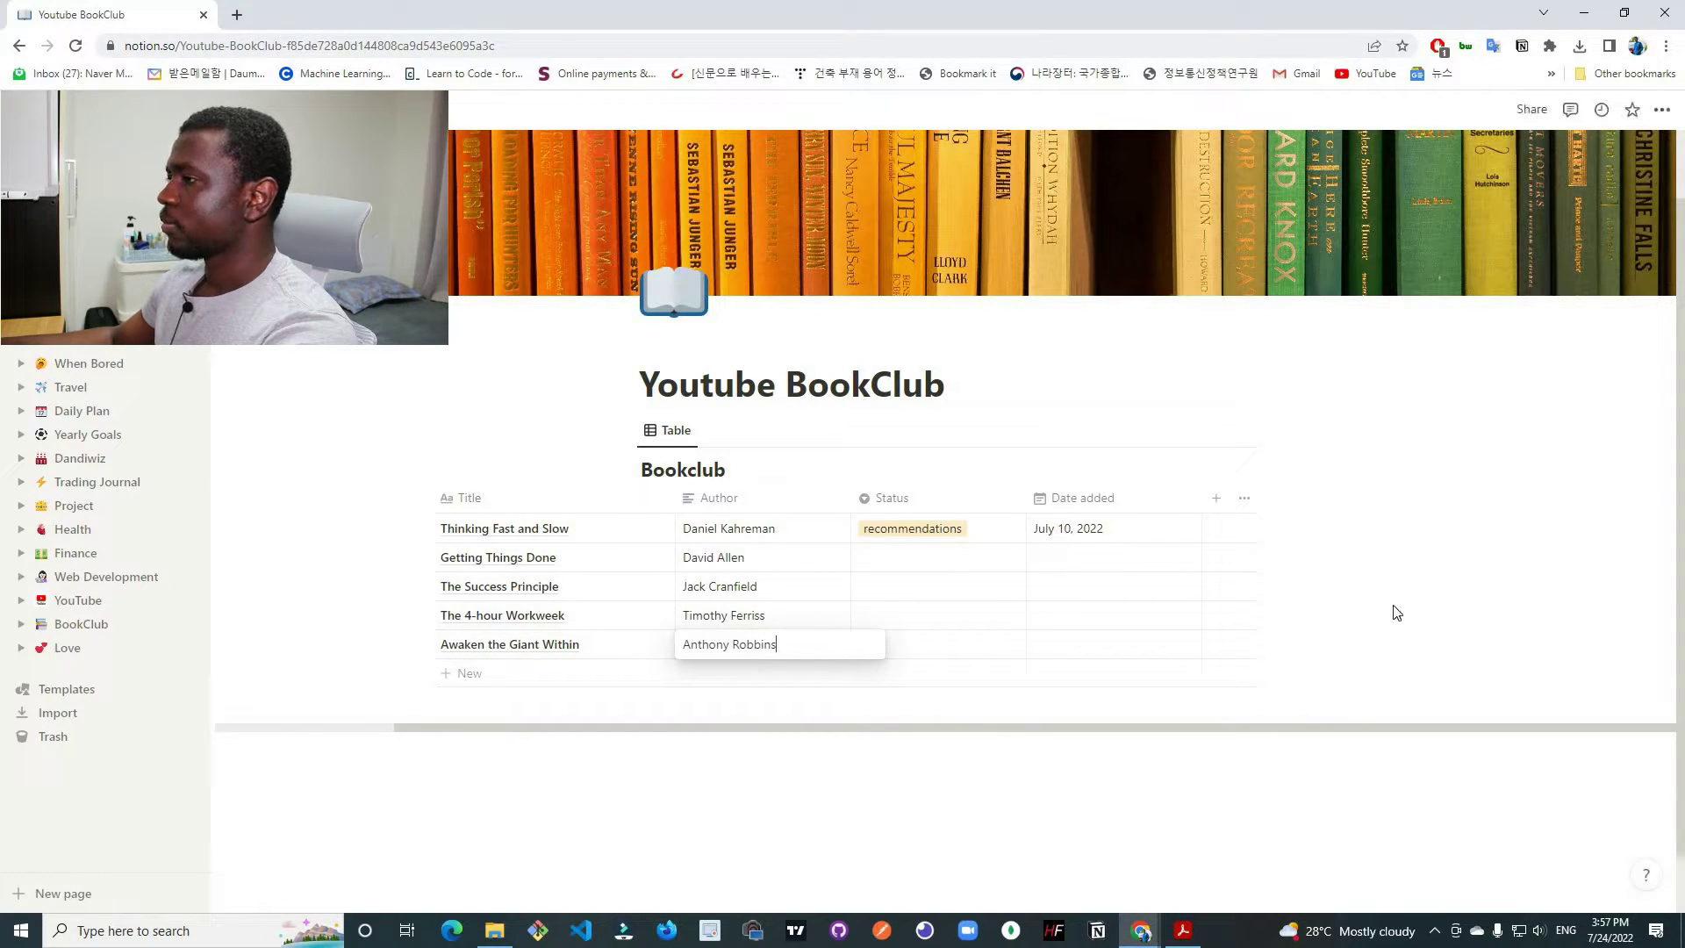
{"action": "key", "text": "Escape"}
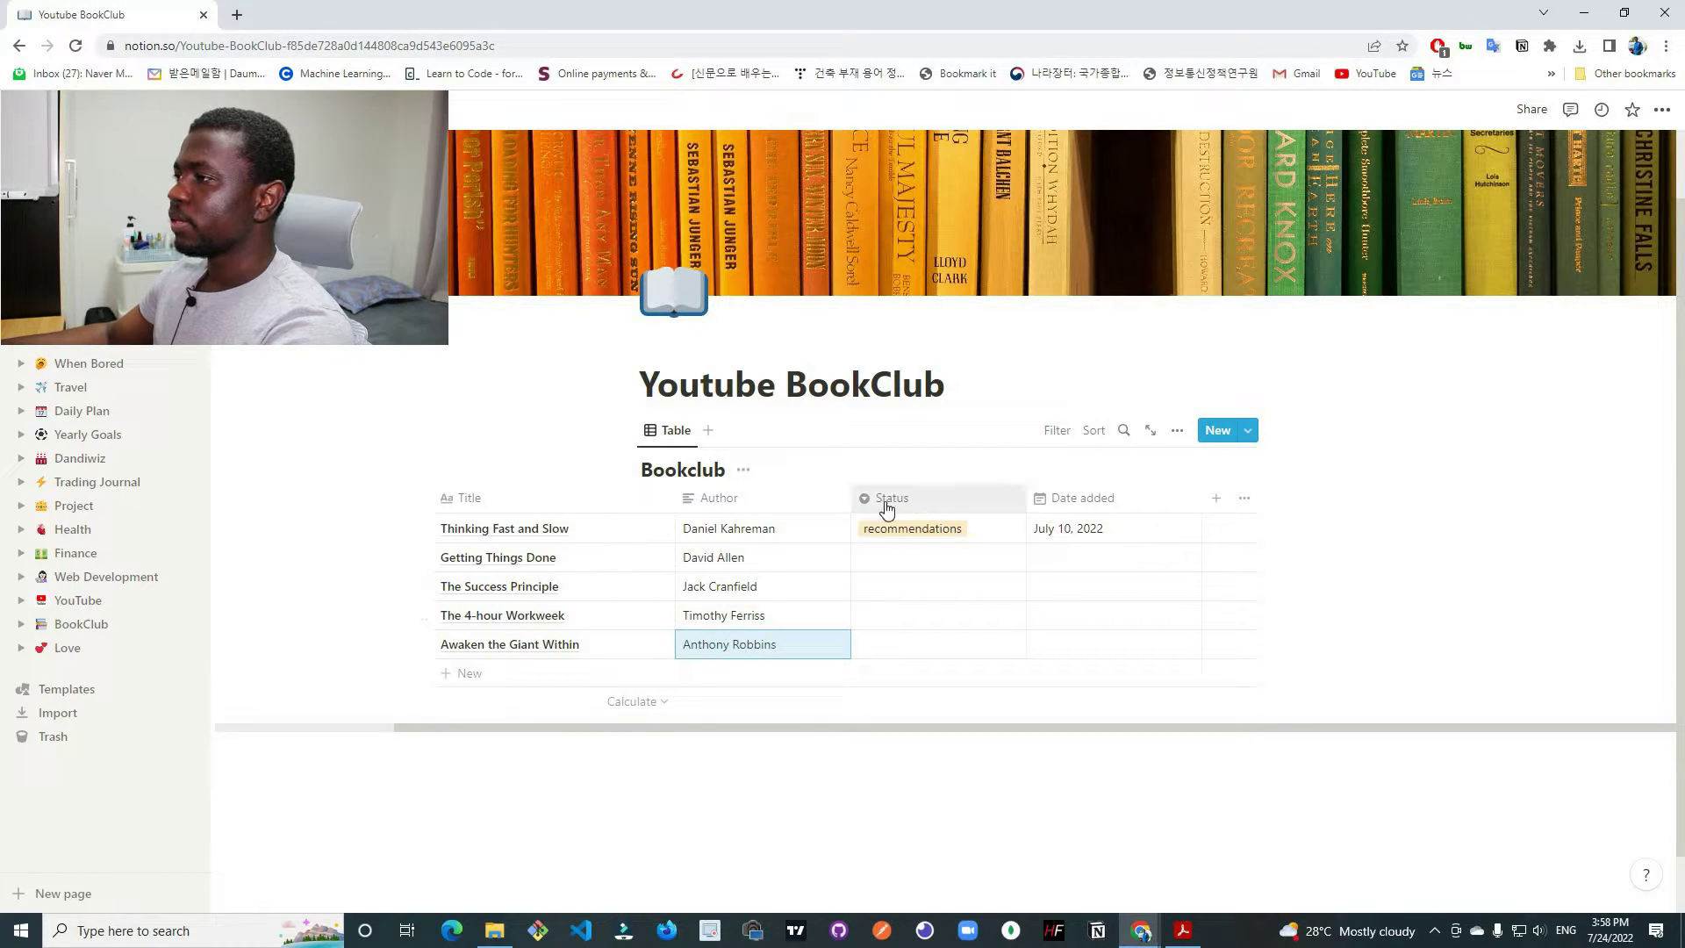
Set the status of "Getting Things Done" to "Done reading" and of "The Success Principle" to "Hard copy".
{"action": "left_click", "coordinate": [921, 571]}
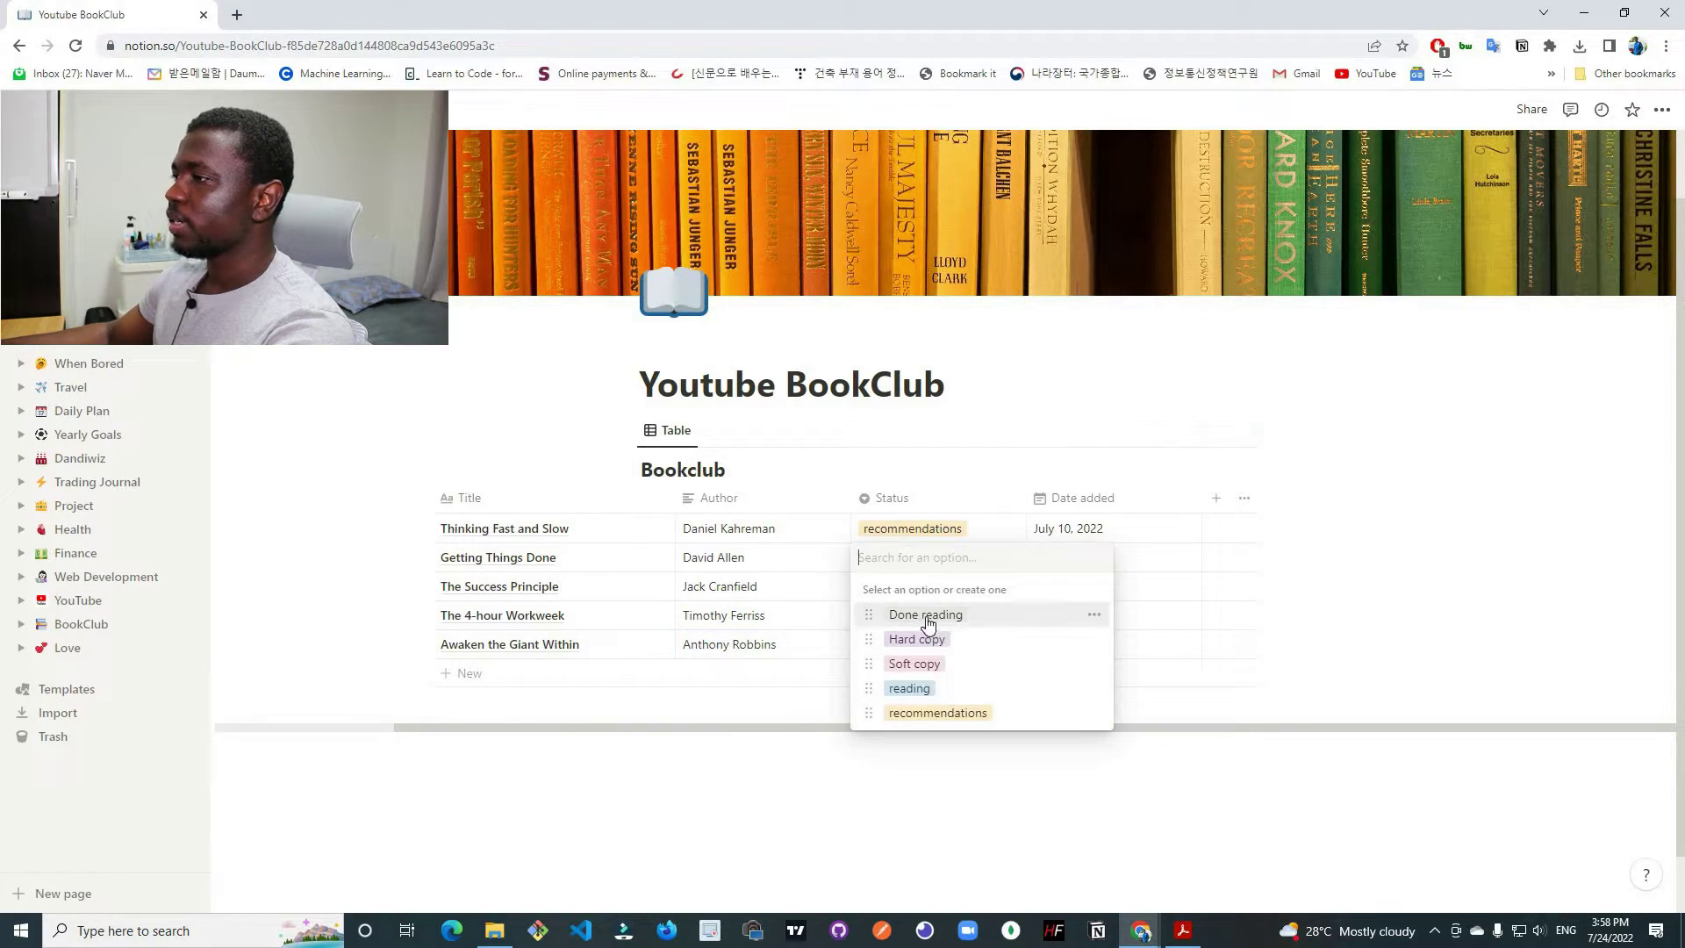
{"action": "left_click", "coordinate": [882, 632]}
{"action": "left_click", "coordinate": [918, 588]}
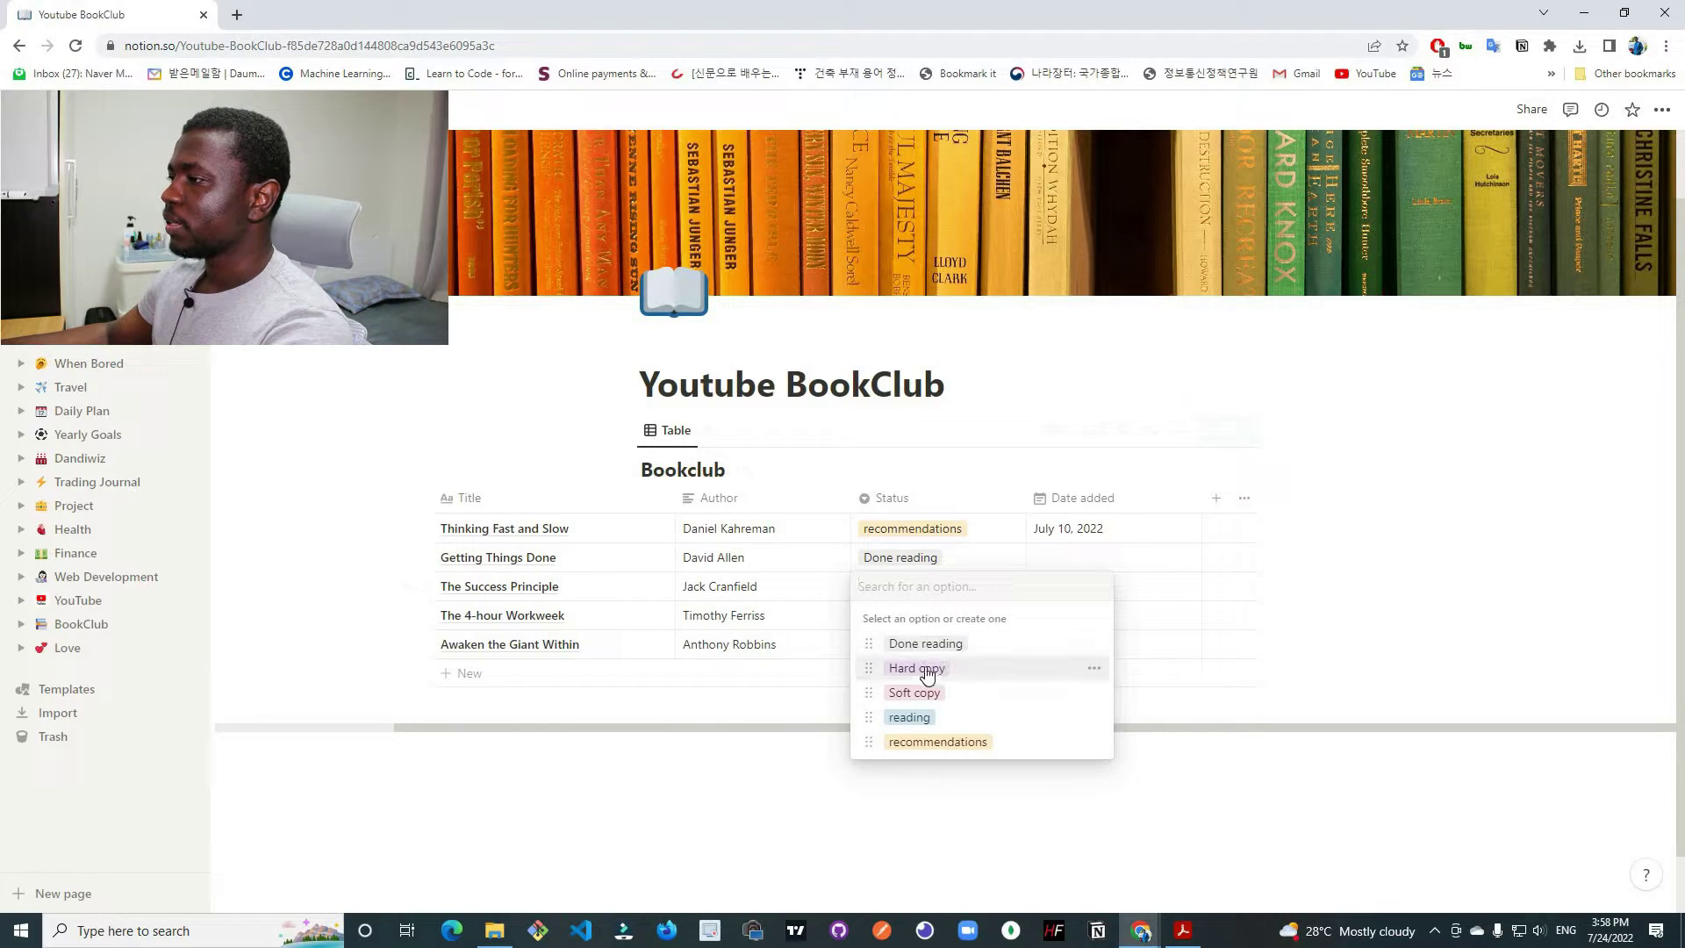
{"action": "left_click", "coordinate": [939, 666]}
Set the status of "The 4-hour Workweek" to "Soft copy" and of "Awaken the Giant Within" to "reading".
{"action": "left_click", "coordinate": [913, 621]}
{"action": "left_click", "coordinate": [917, 722]}
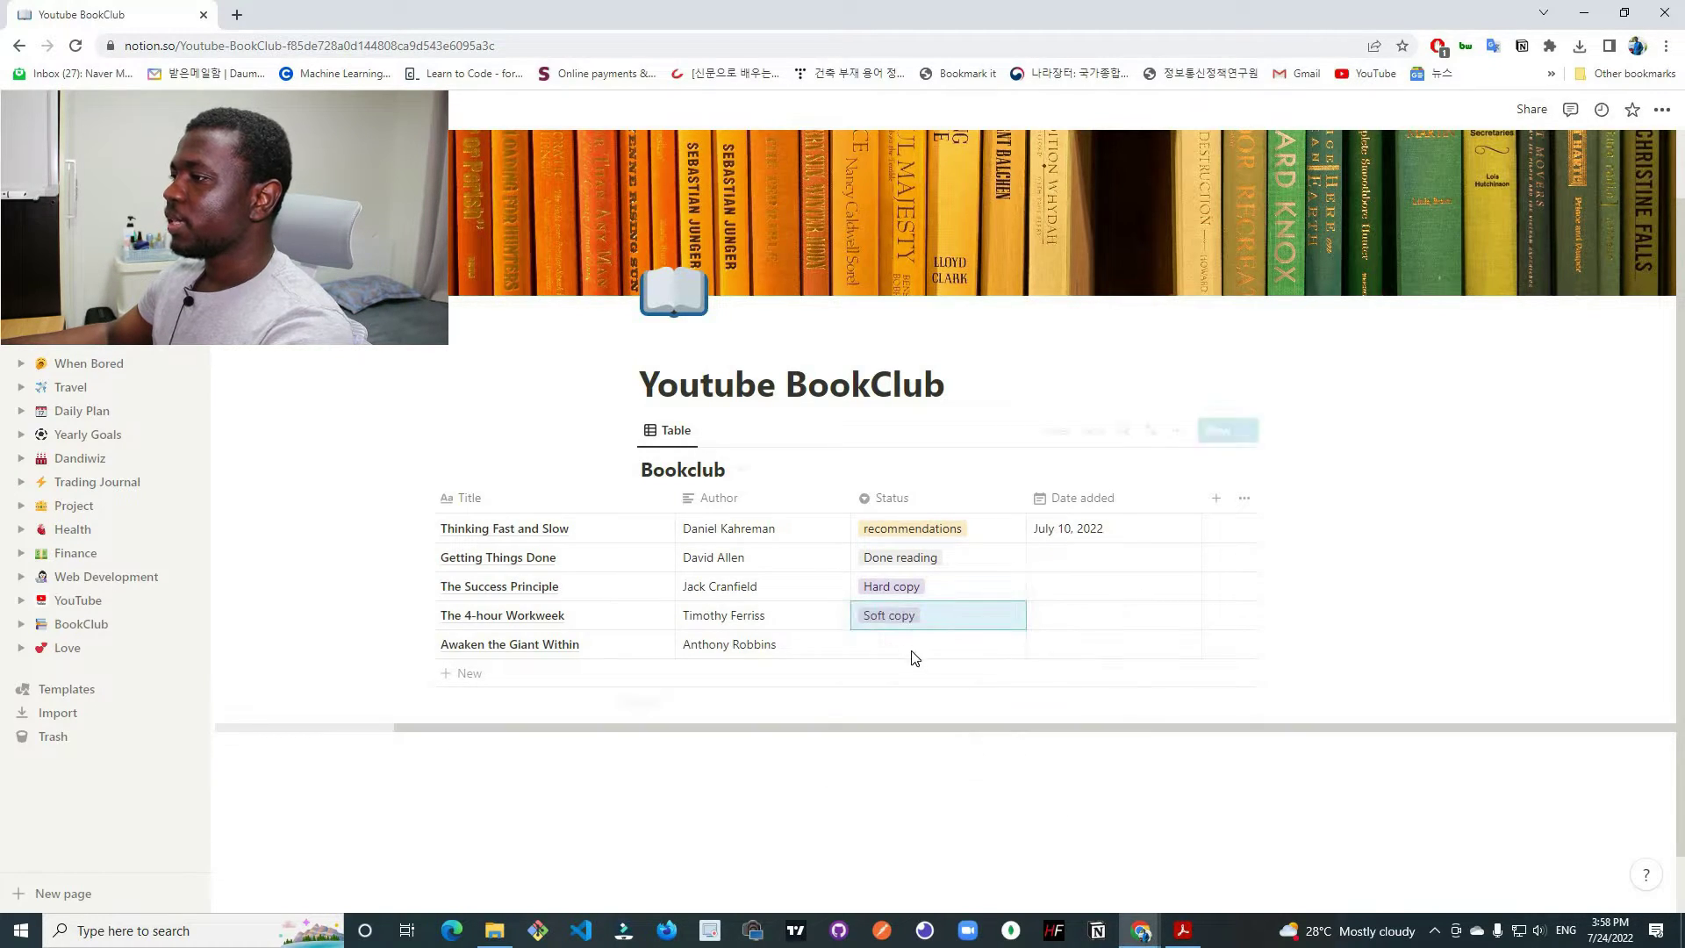
{"action": "left_click", "coordinate": [920, 654]}
{"action": "left_click", "coordinate": [913, 776]}
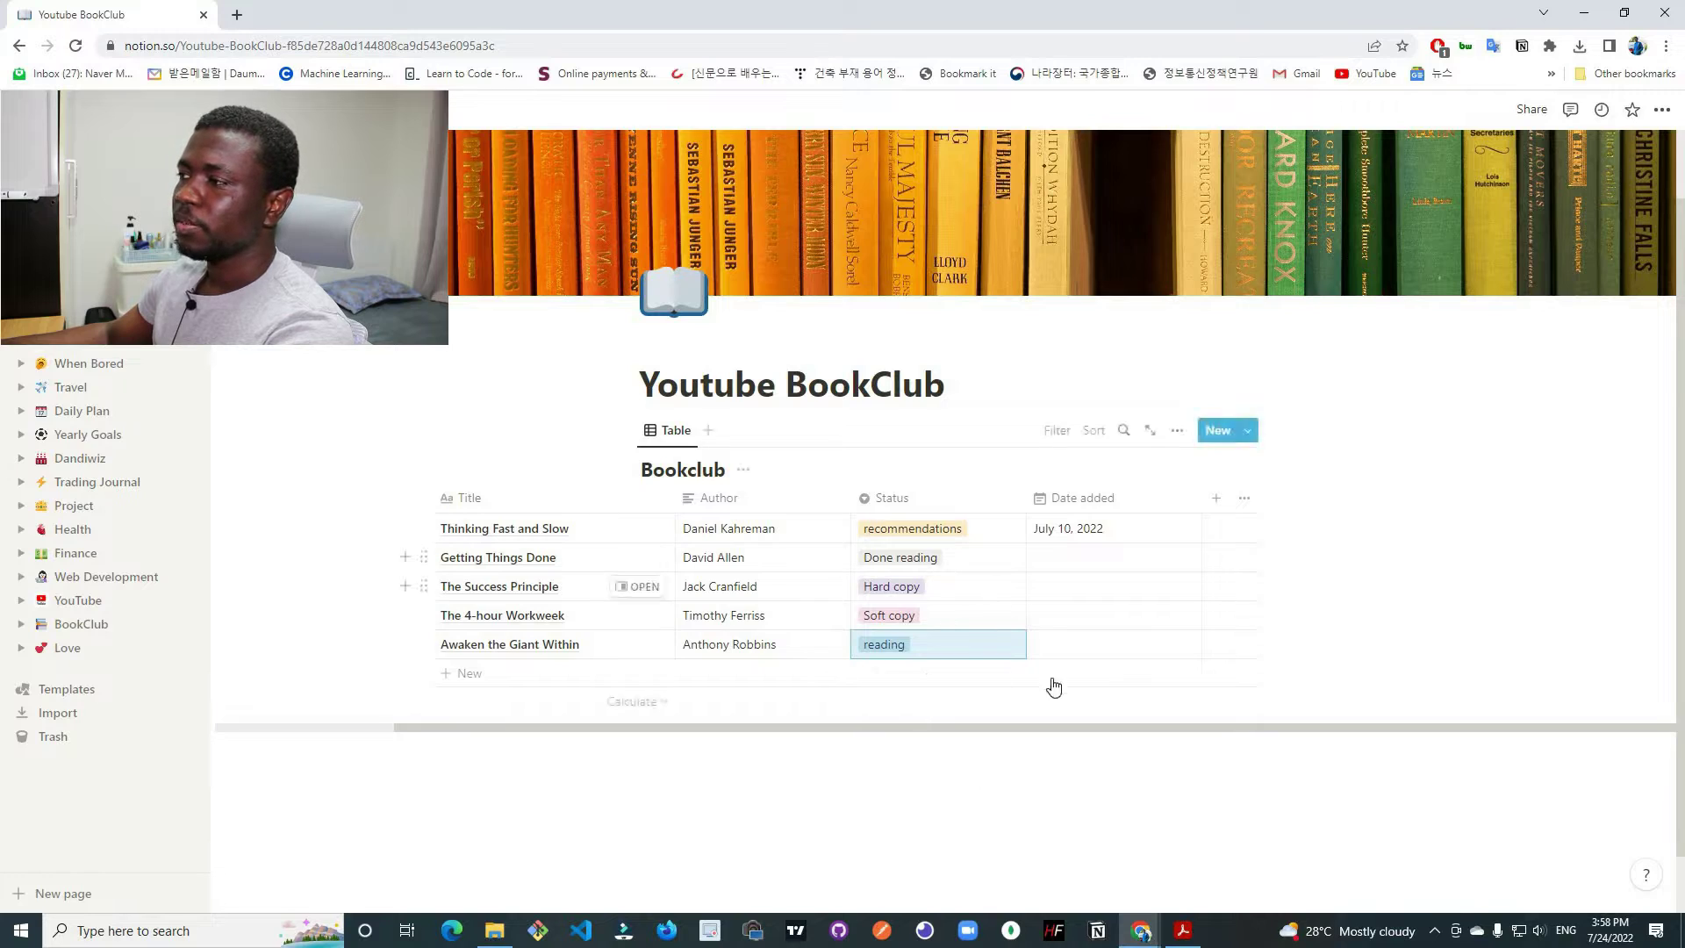
{"action": "left_click", "coordinate": [1333, 581]}
Set the Date added of "Getting Things Done" to July 27, 2022 and of "The Success Principle" to July 28, 2022.
{"action": "left_click", "coordinate": [1066, 562]}
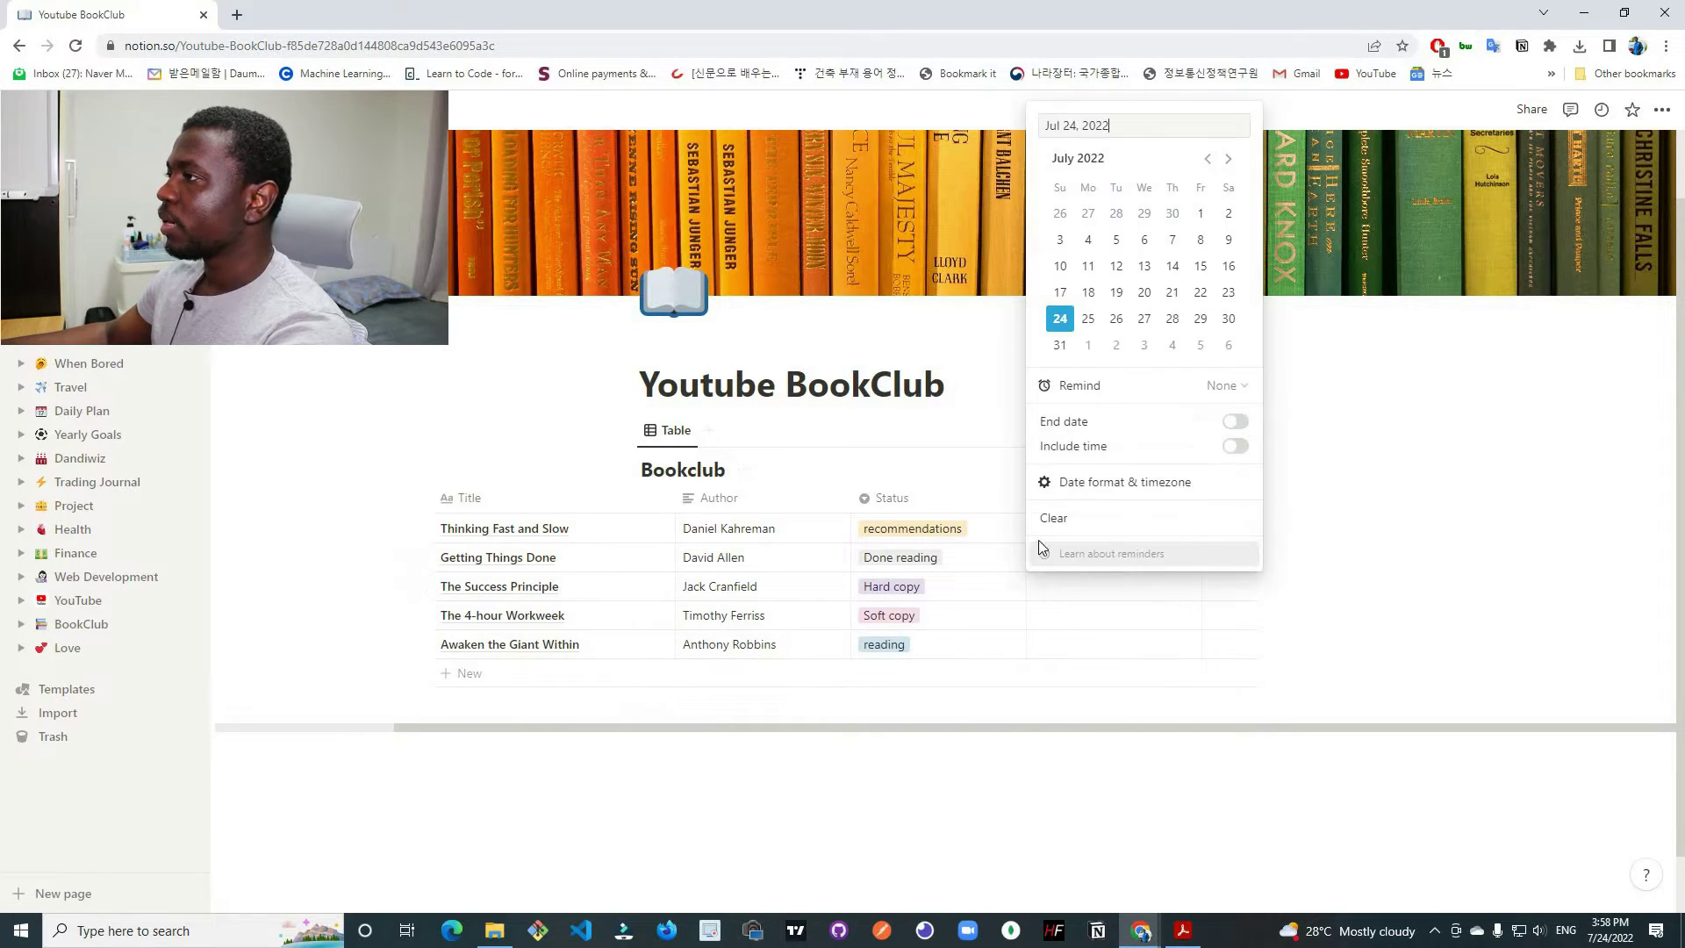
{"action": "left_click", "coordinate": [1089, 266]}
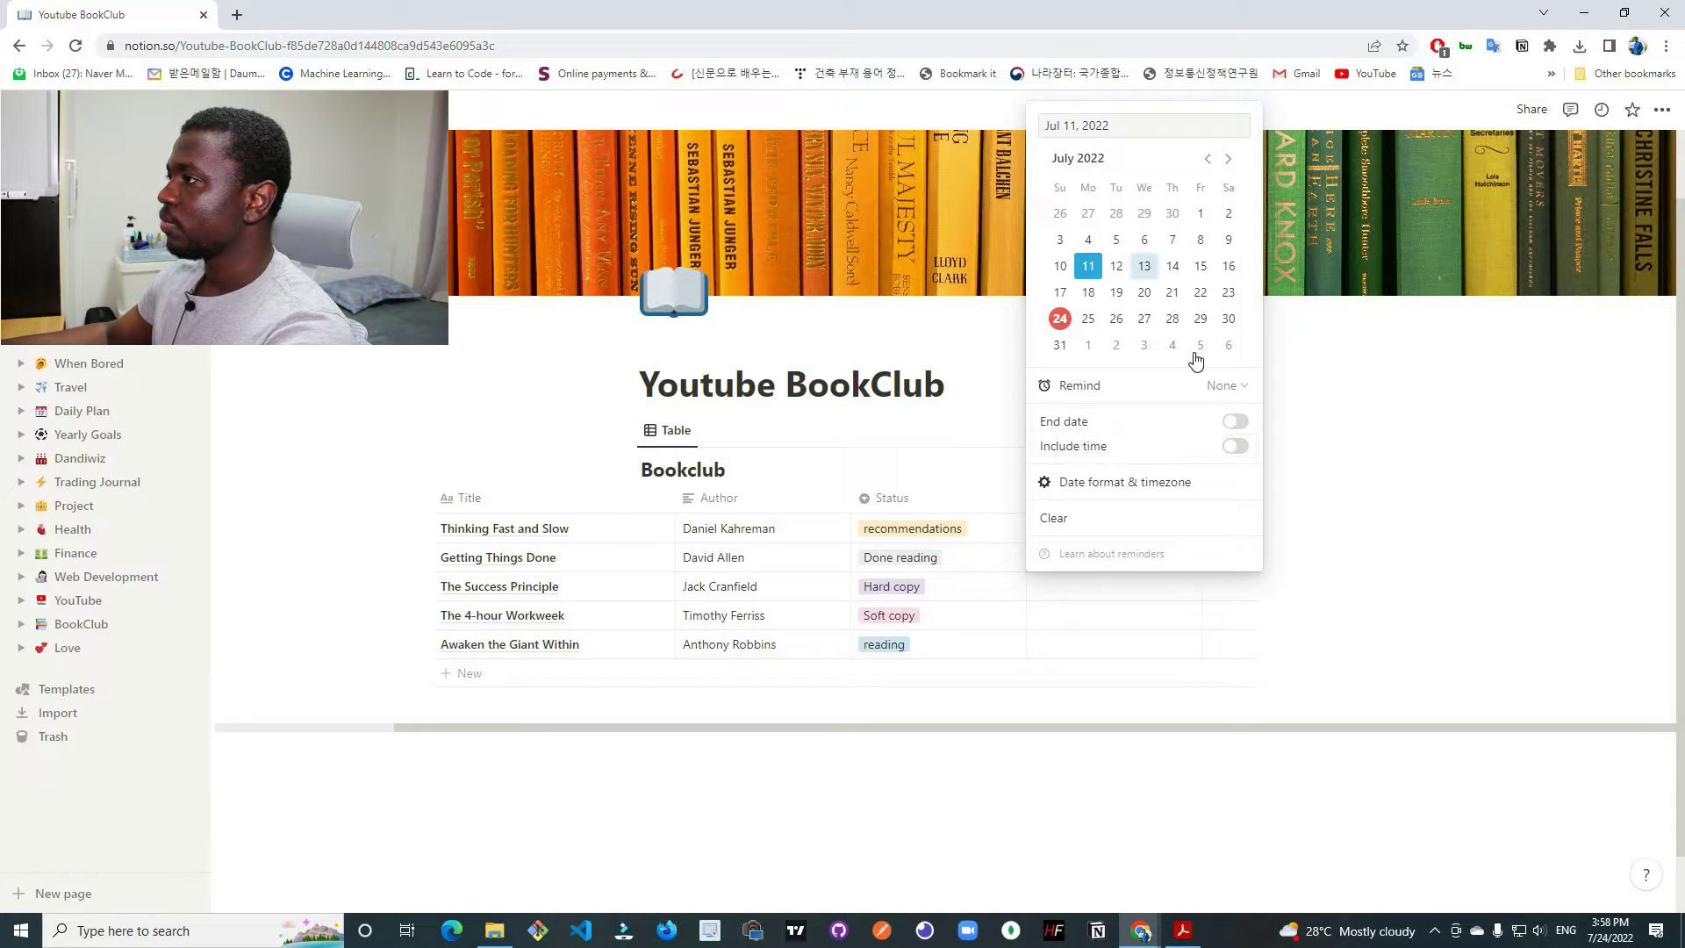
{"action": "key", "text": "Escape"}
{"action": "key", "text": "Return"}
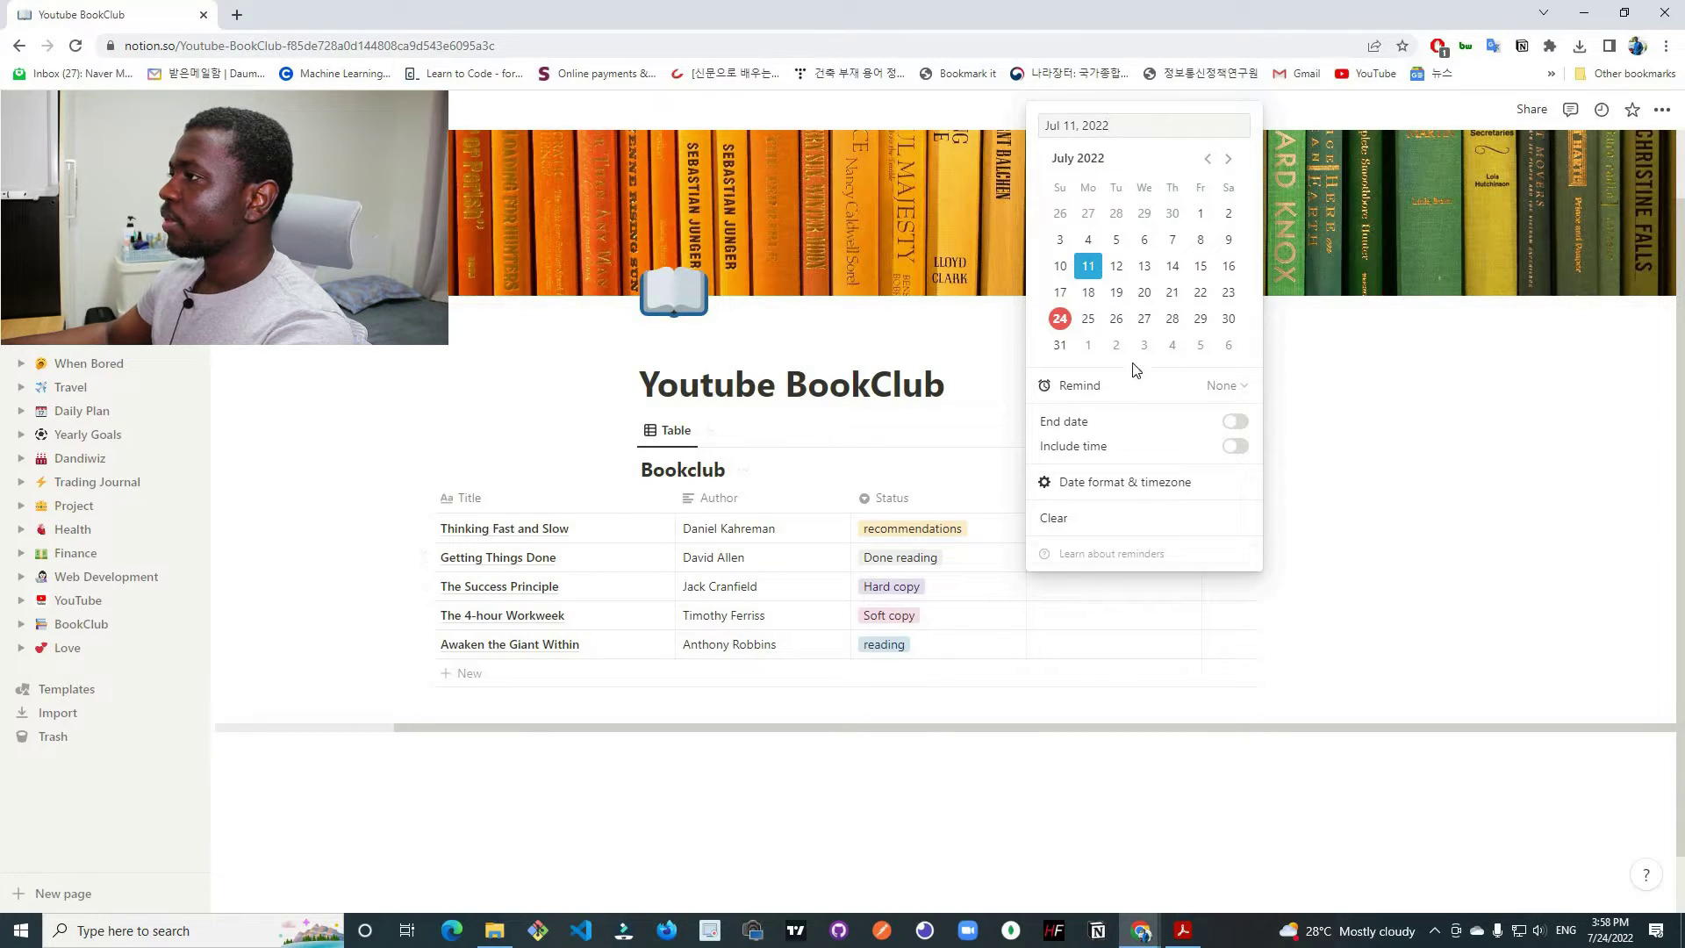
{"action": "left_click", "coordinate": [1144, 318]}
{"action": "left_click", "coordinate": [1091, 605]}
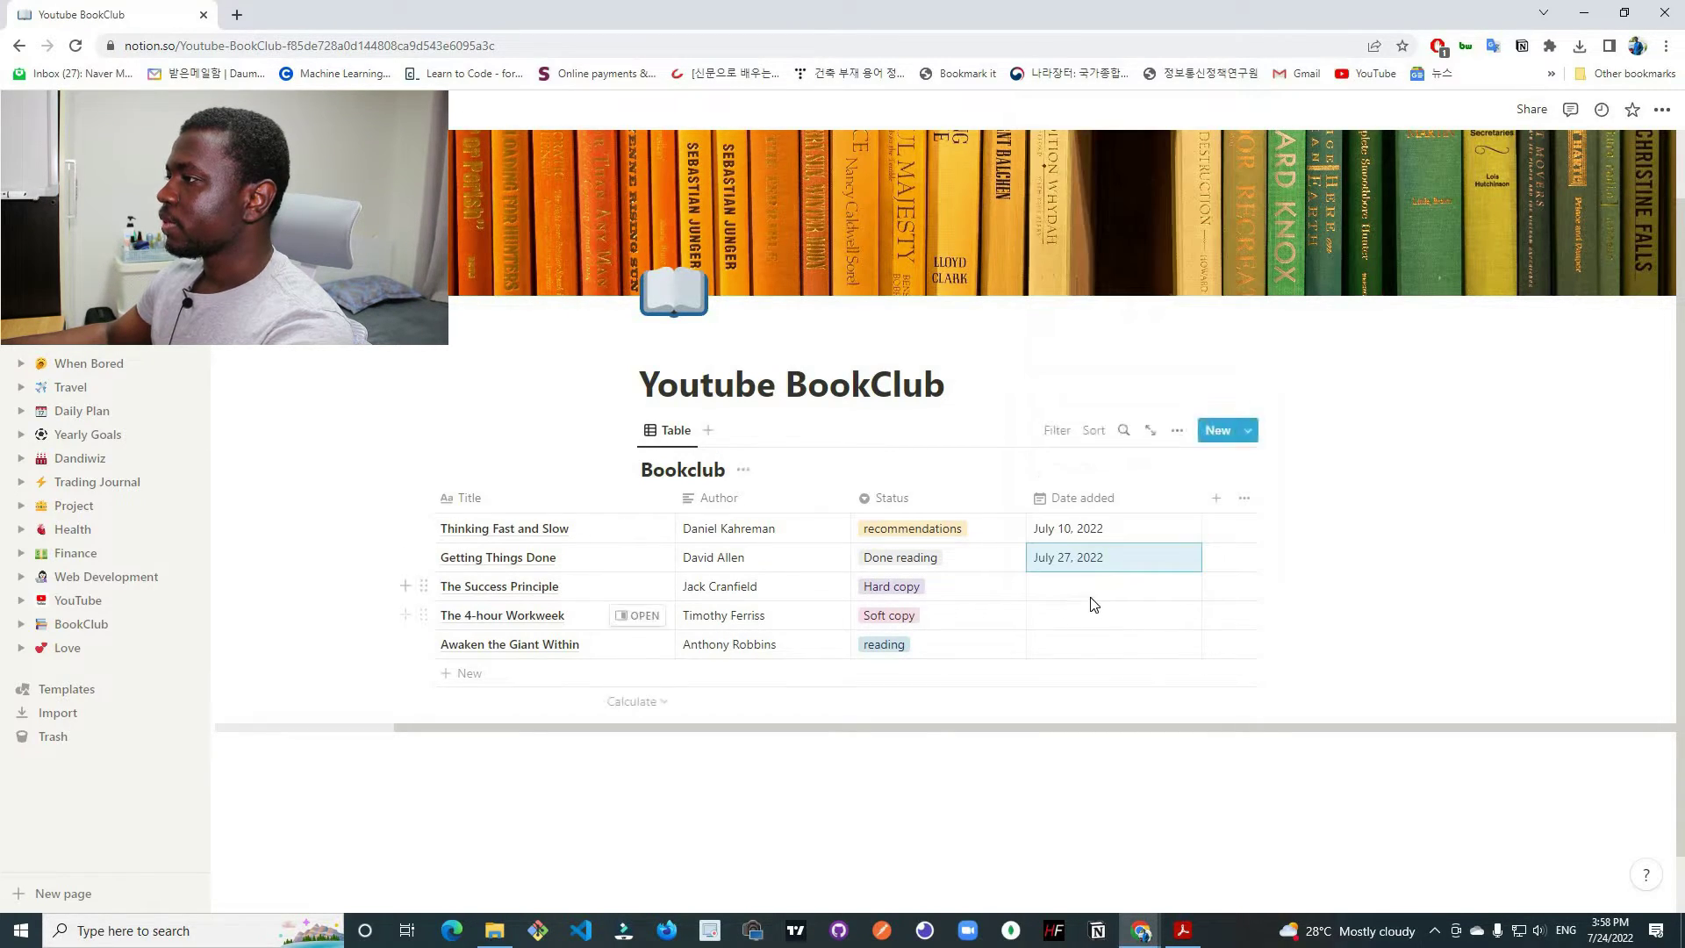
{"action": "left_click", "coordinate": [1092, 600]}
{"action": "left_click", "coordinate": [1172, 348]}
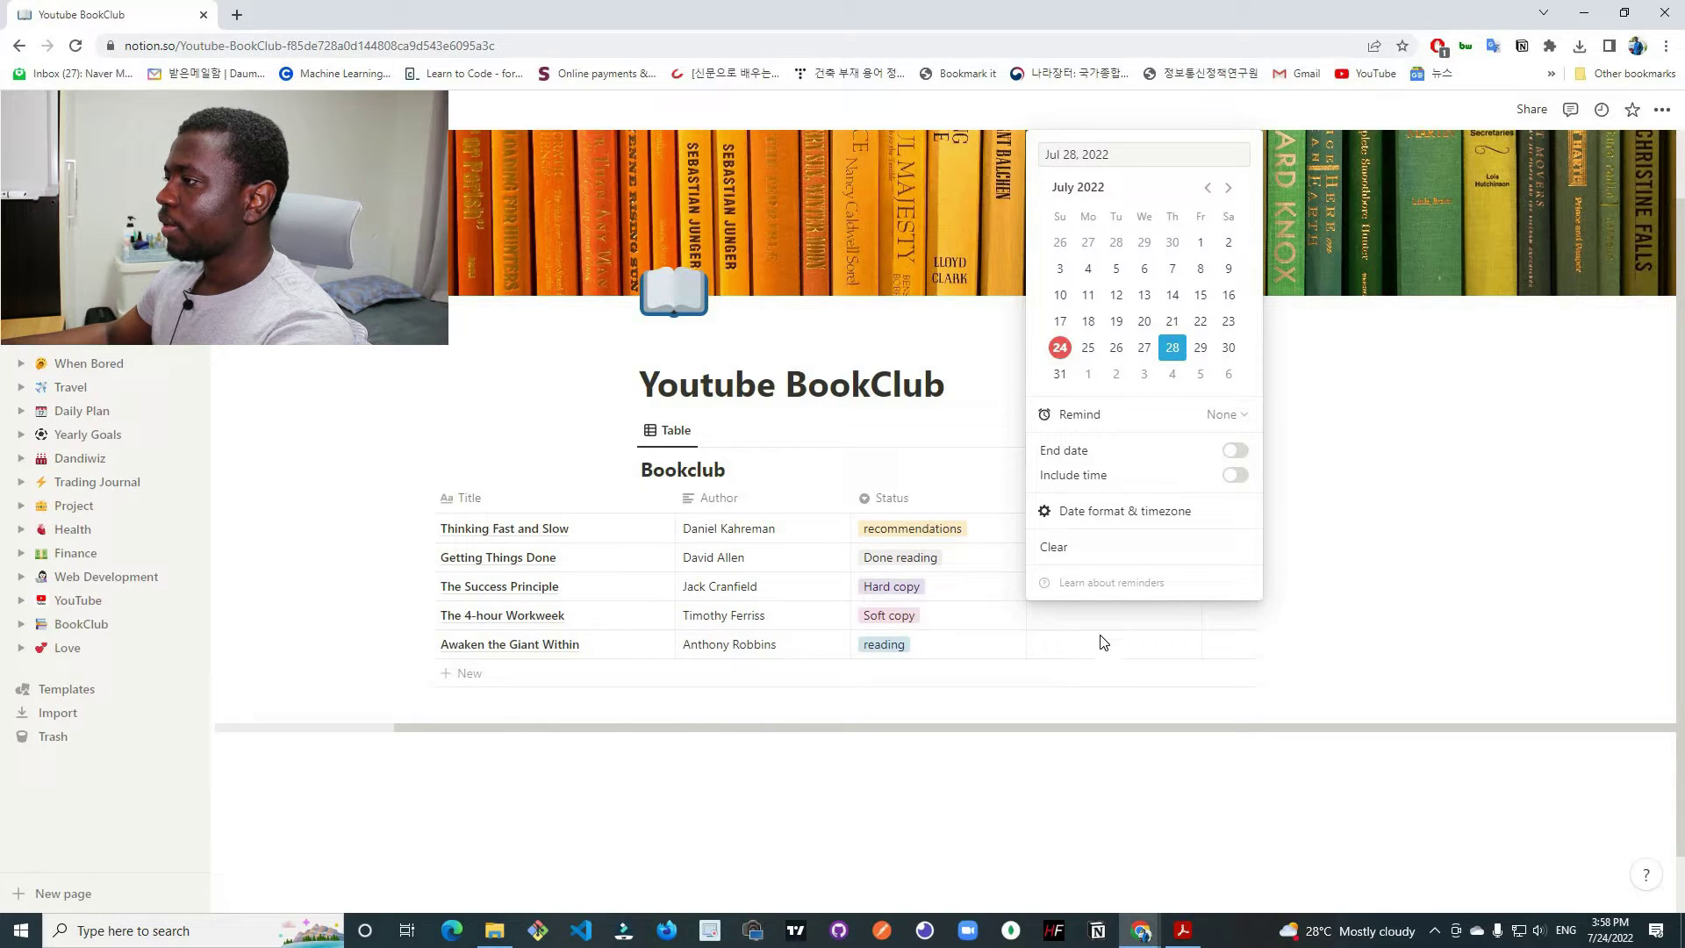
{"action": "left_click", "coordinate": [1101, 641]}
Set the Date added of both "The 4-hour Workweek" and "Awaken the Giant Within" to August 3, 2022.
{"action": "left_click", "coordinate": [1091, 612]}
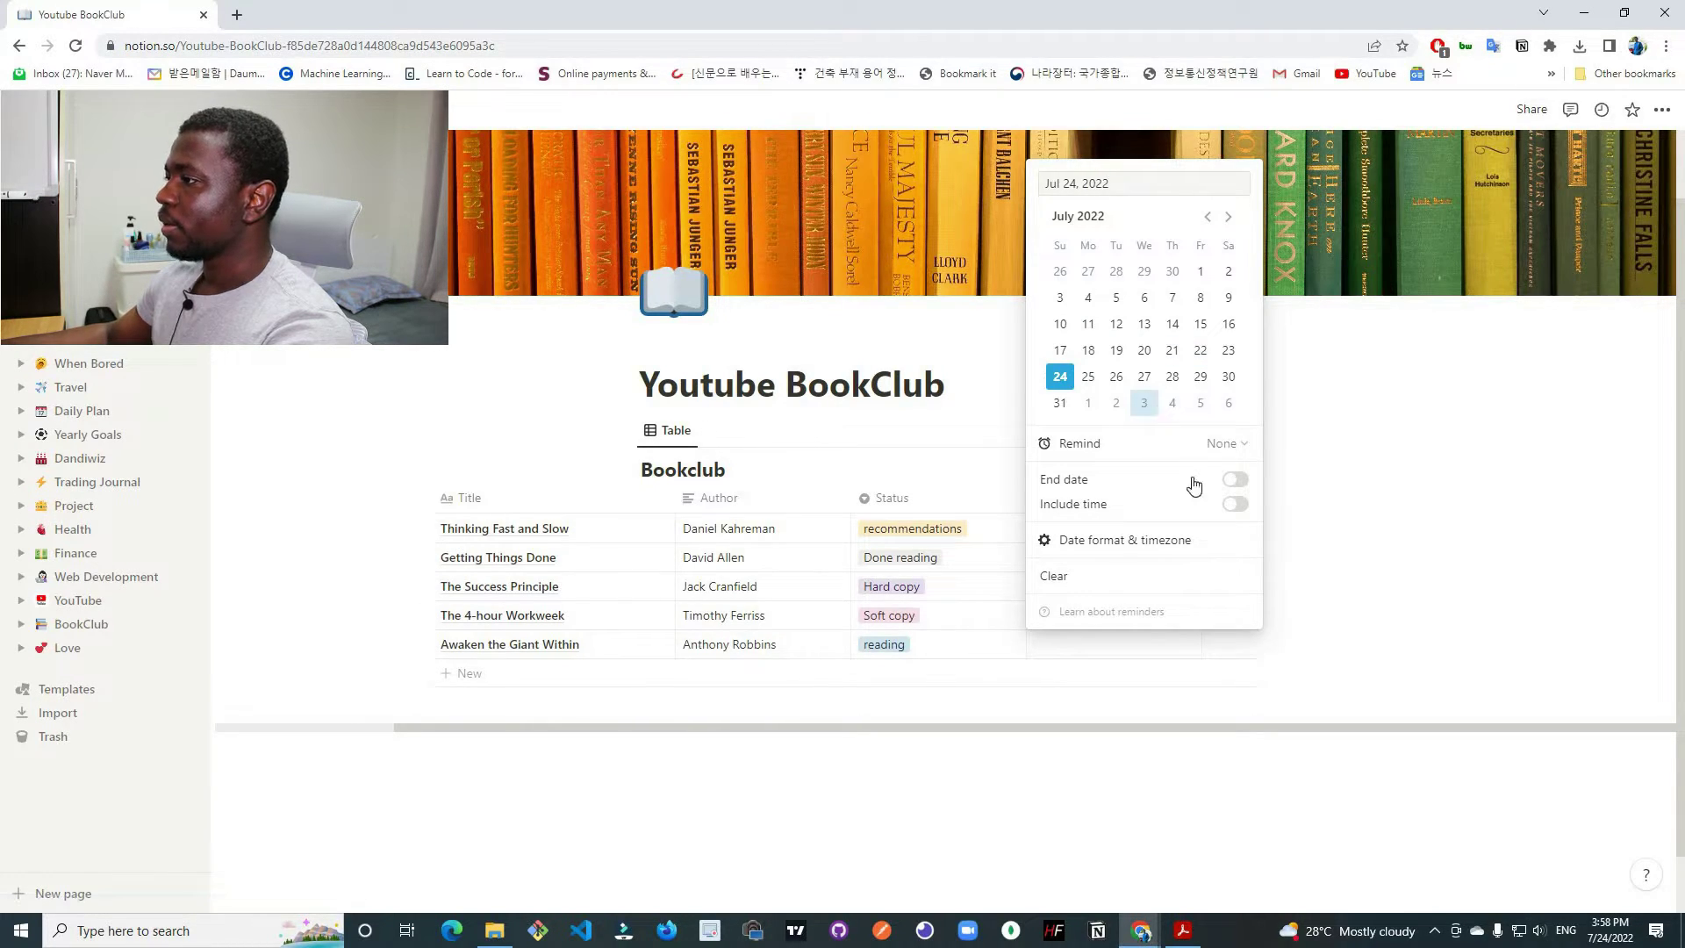
{"action": "left_click", "coordinate": [1144, 403]}
{"action": "left_click", "coordinate": [1084, 651]}
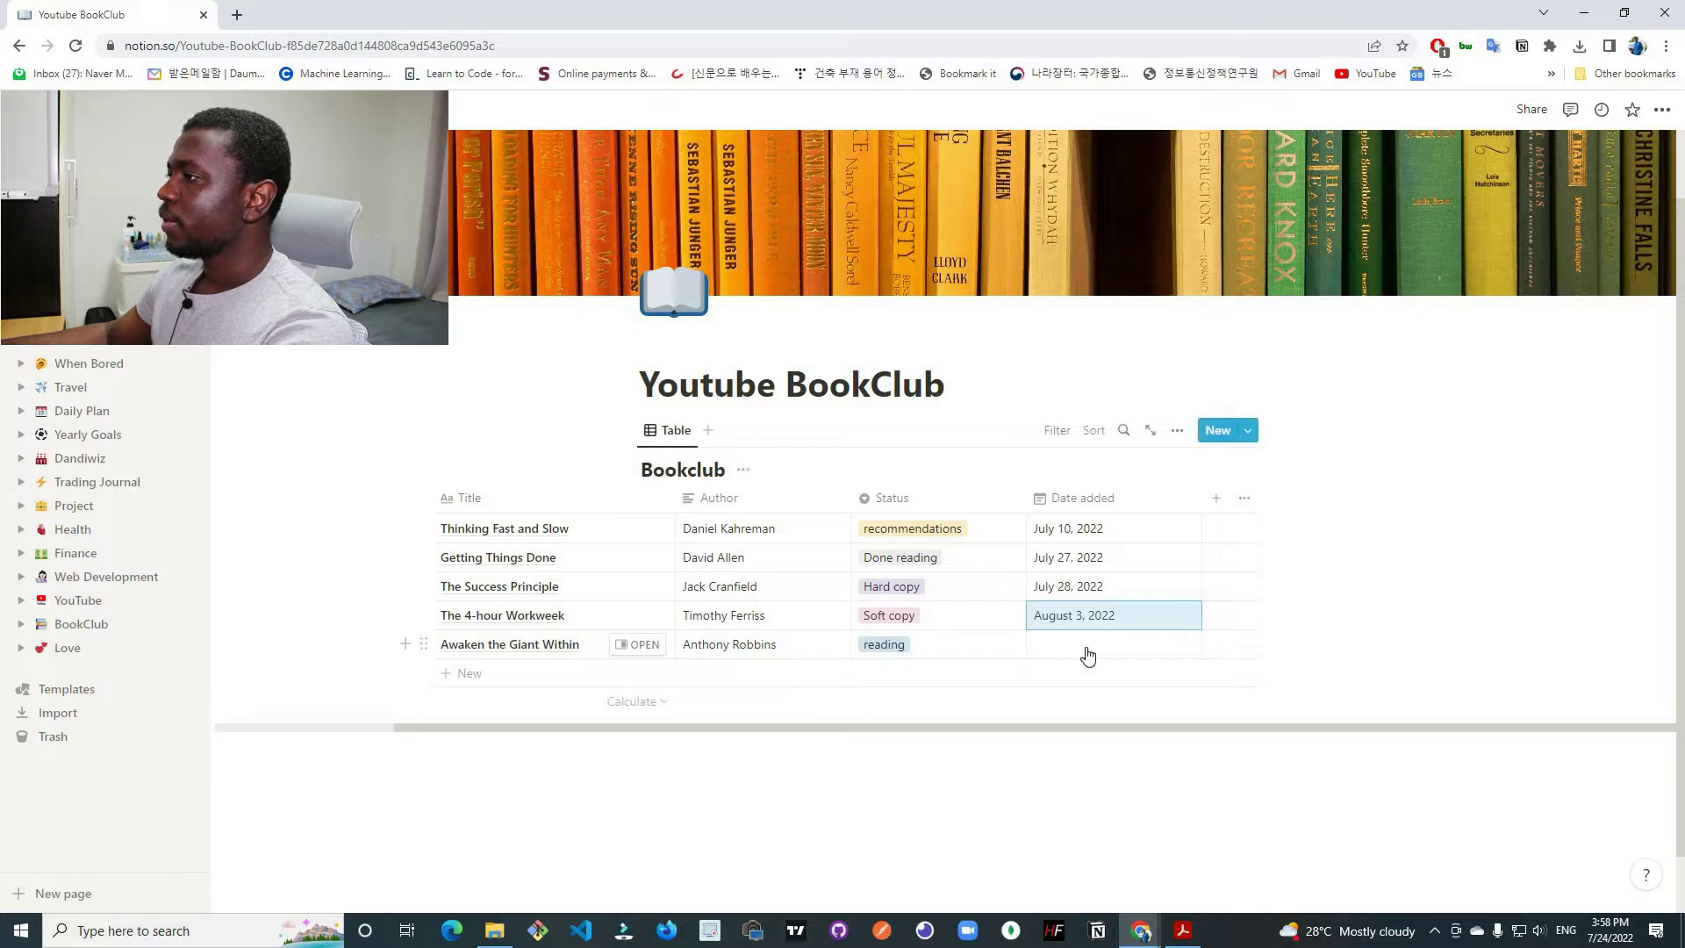
{"action": "left_click", "coordinate": [1087, 654]}
{"action": "left_click", "coordinate": [1145, 432]}
{"action": "left_click", "coordinate": [1323, 582]}
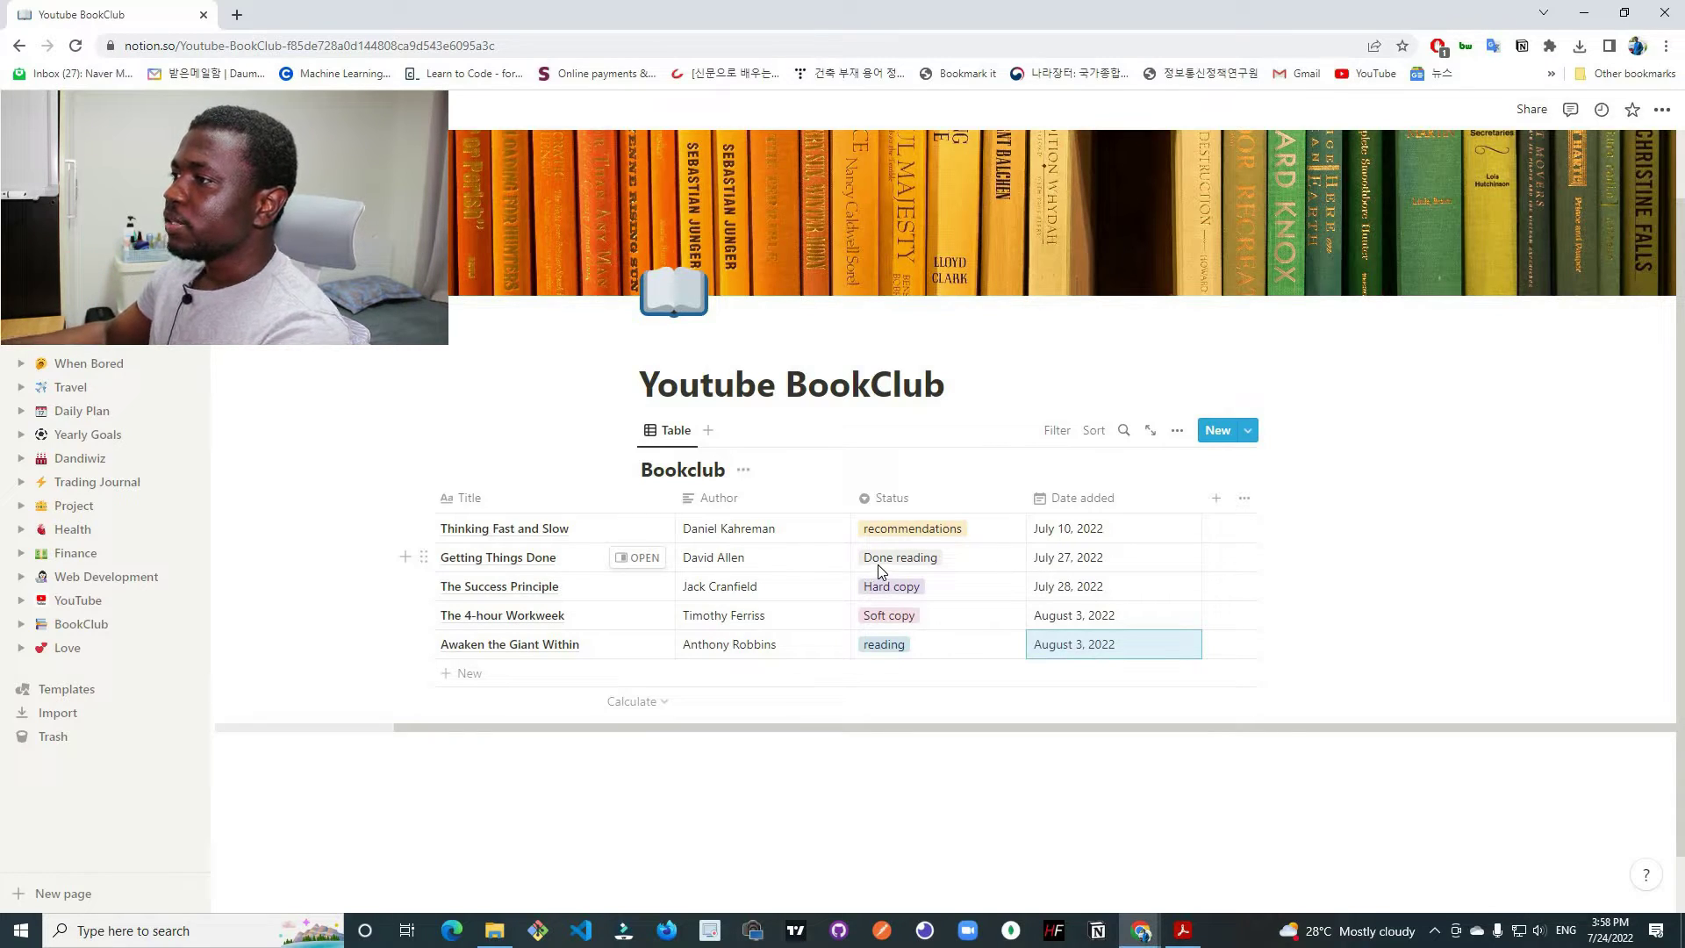
Add a Board view to the Bookclub database alongside the existing table view.
{"action": "left_click", "coordinate": [710, 431]}
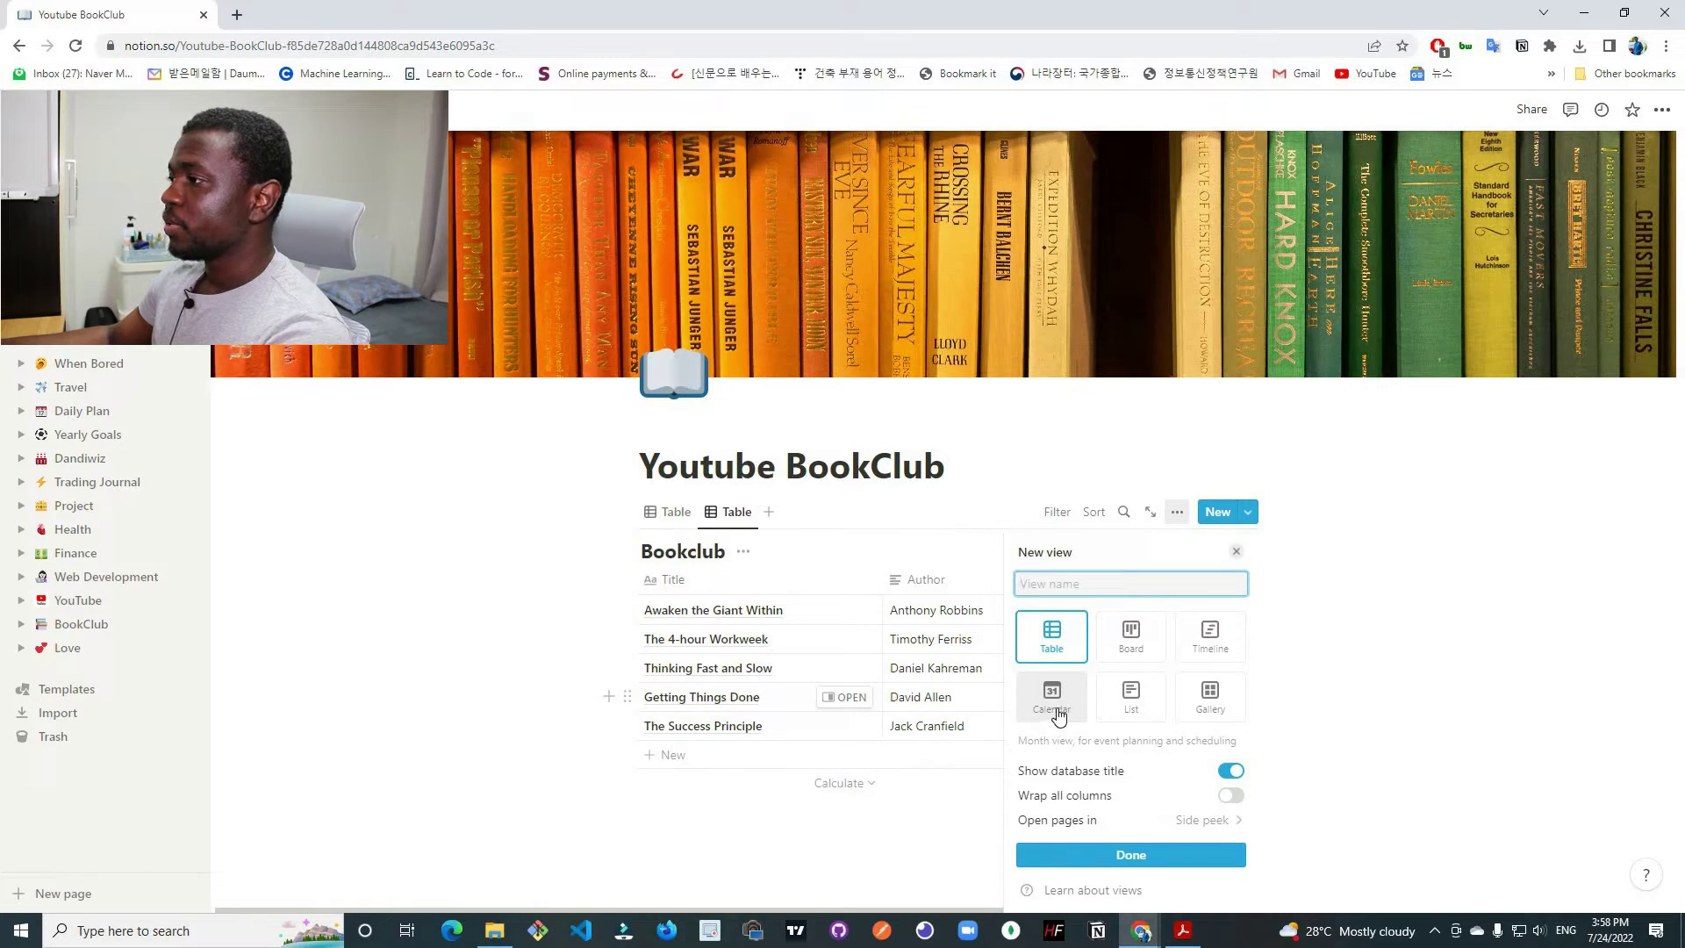
{"action": "left_click", "coordinate": [1131, 634]}
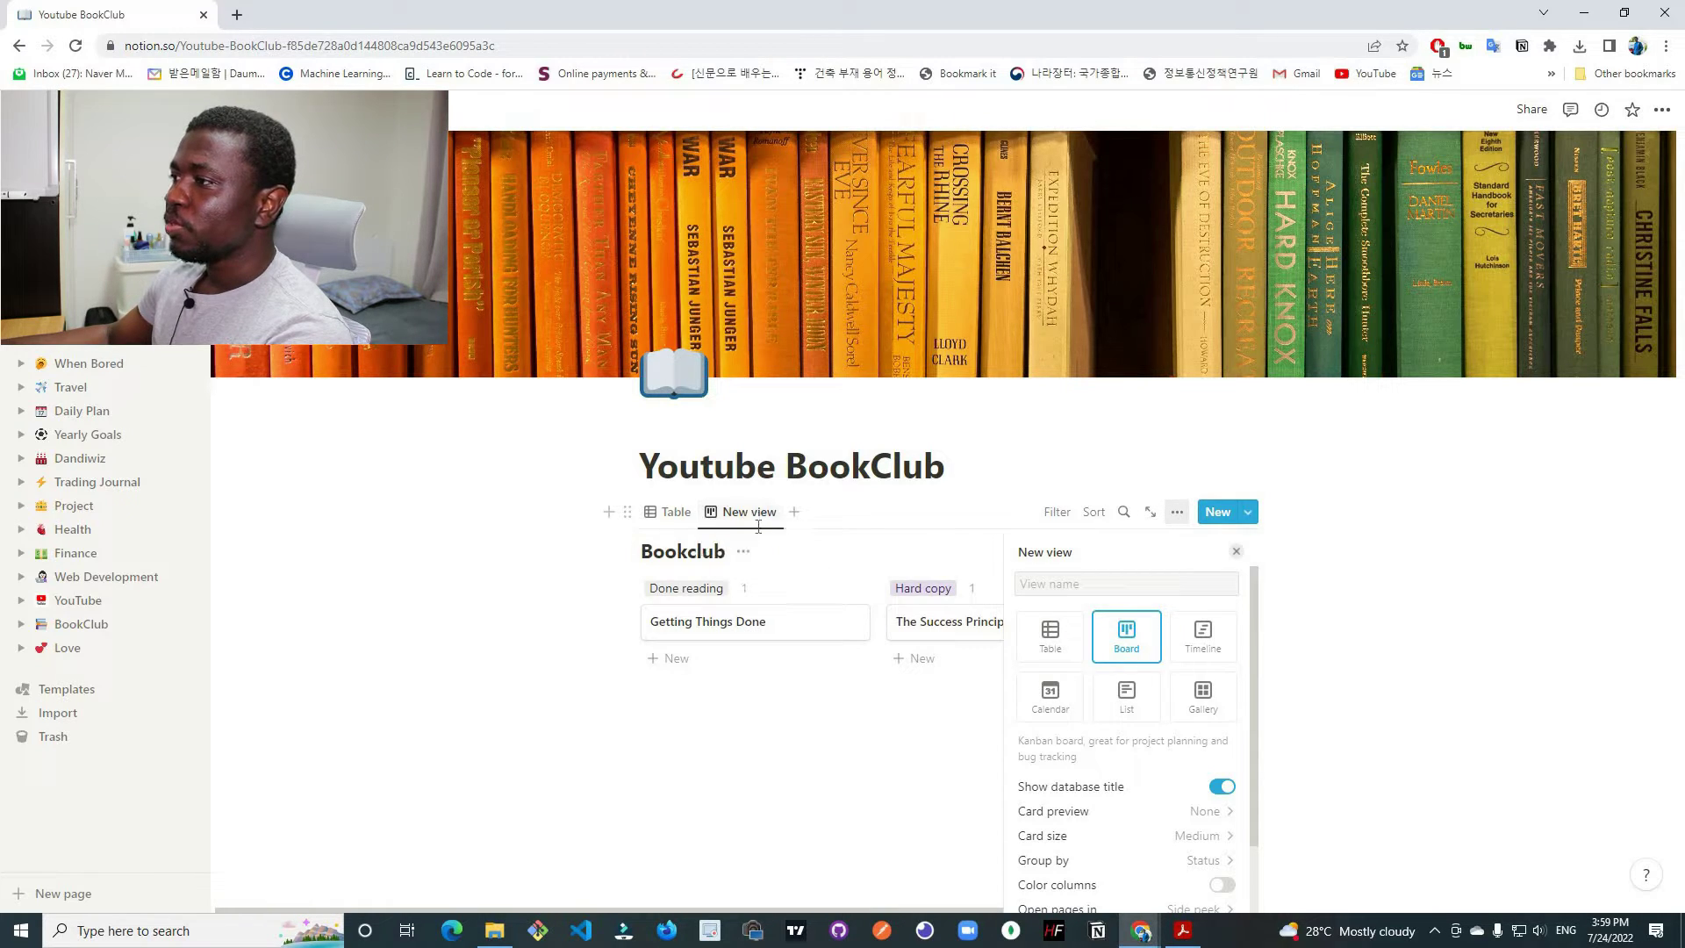
{"action": "left_click", "coordinate": [755, 516]}
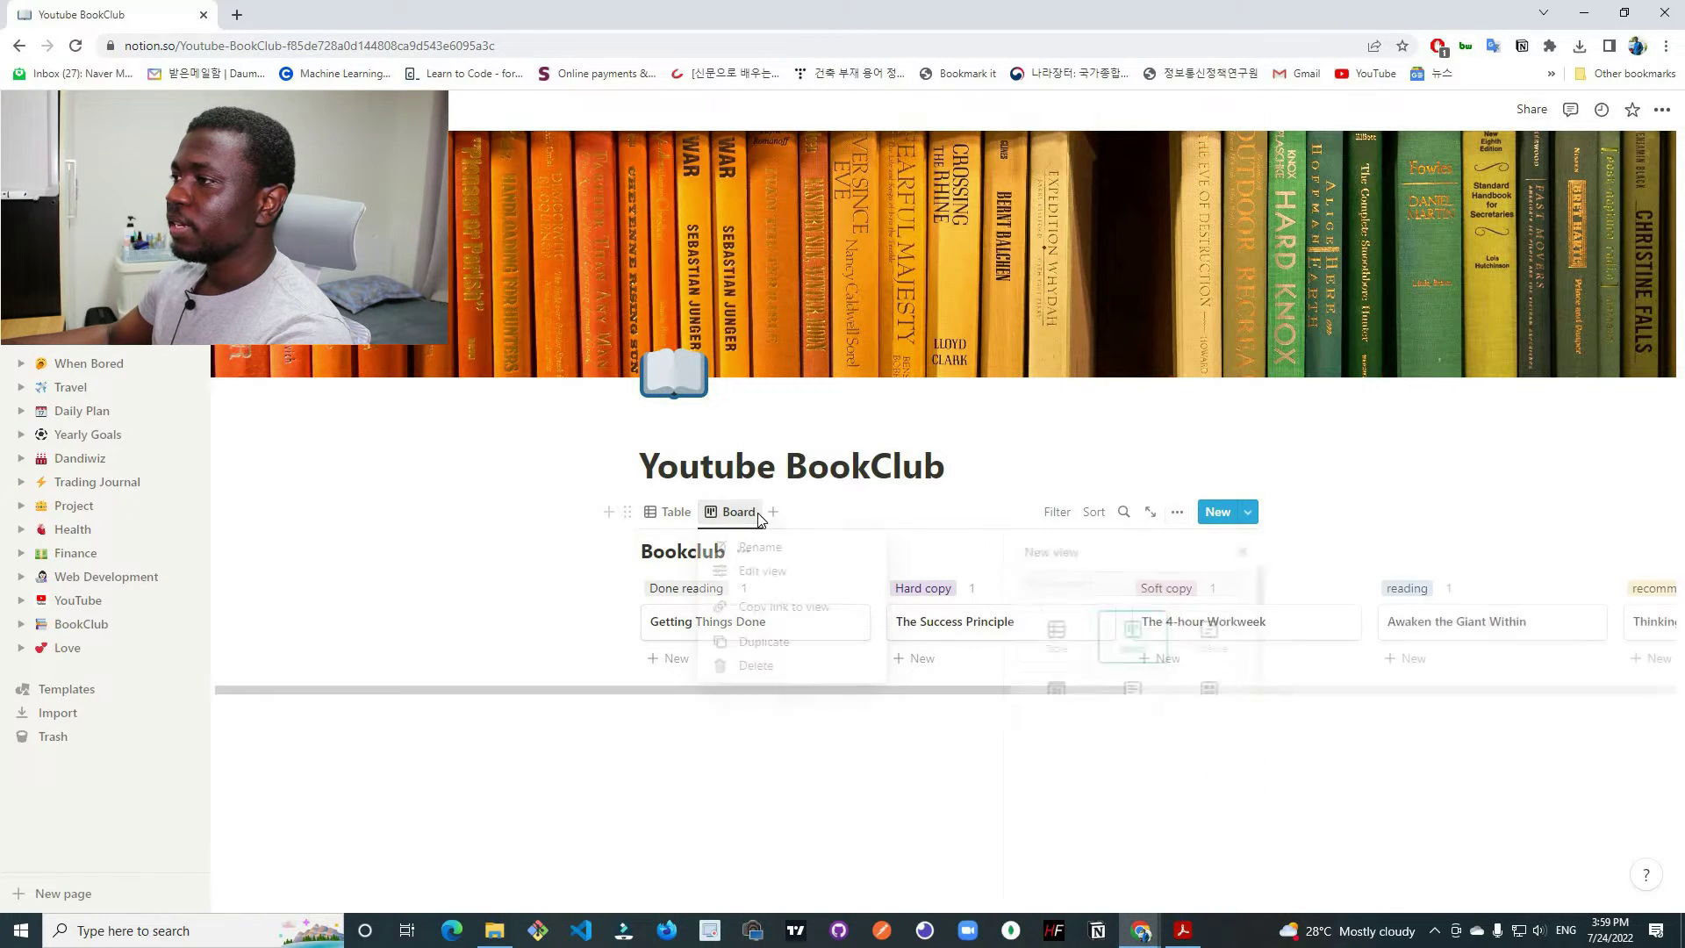
{"action": "left_click", "coordinate": [964, 506]}
Turn on full width for the Youtube BookClub page so the board has more room.
{"action": "scroll", "coordinate": [718, 482], "scroll_direction": "down", "scroll_amount": 1}
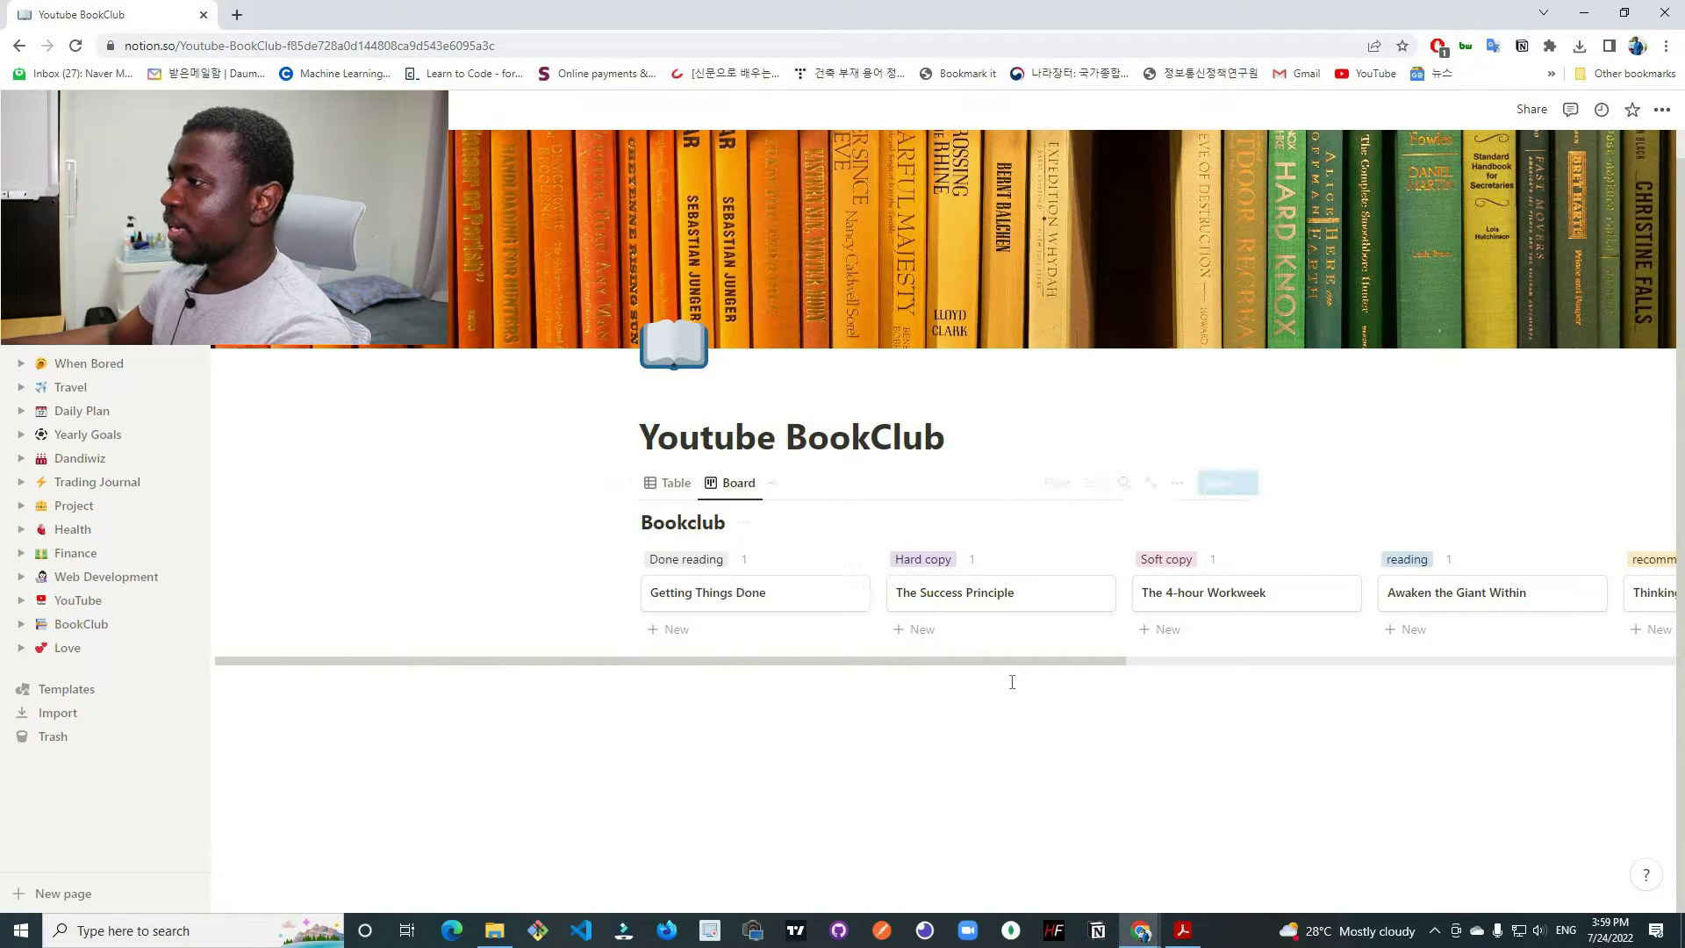
{"action": "left_click_drag", "start_coordinate": [1012, 662], "coordinate": [1260, 664]}
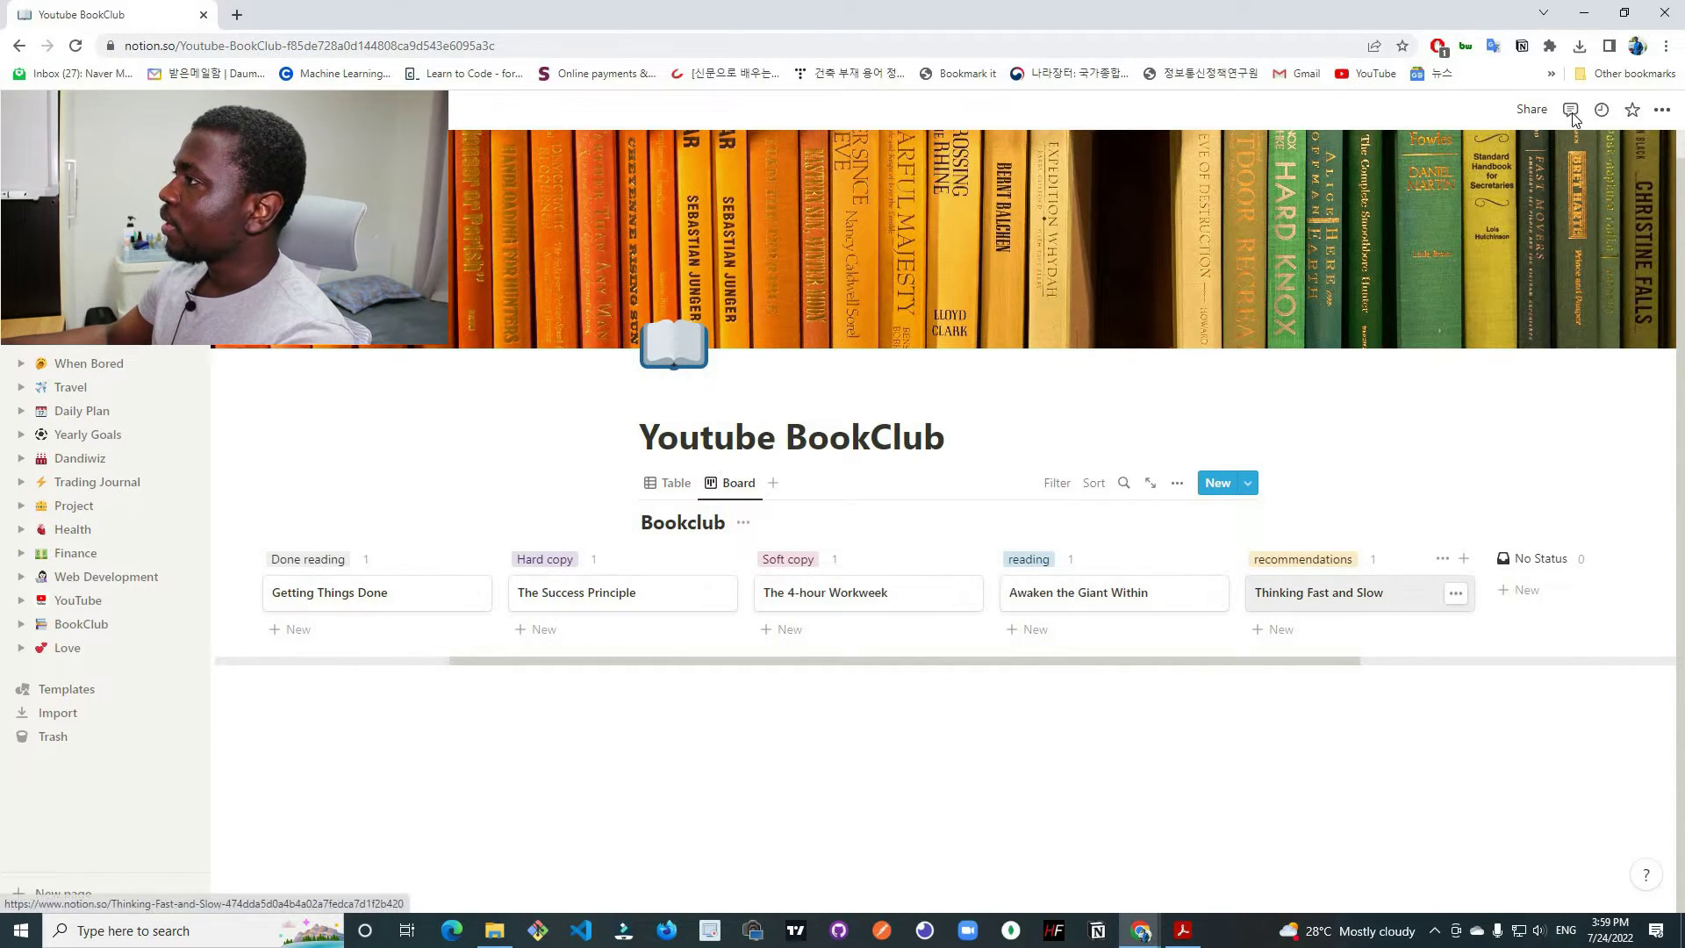
{"action": "left_click", "coordinate": [1661, 109]}
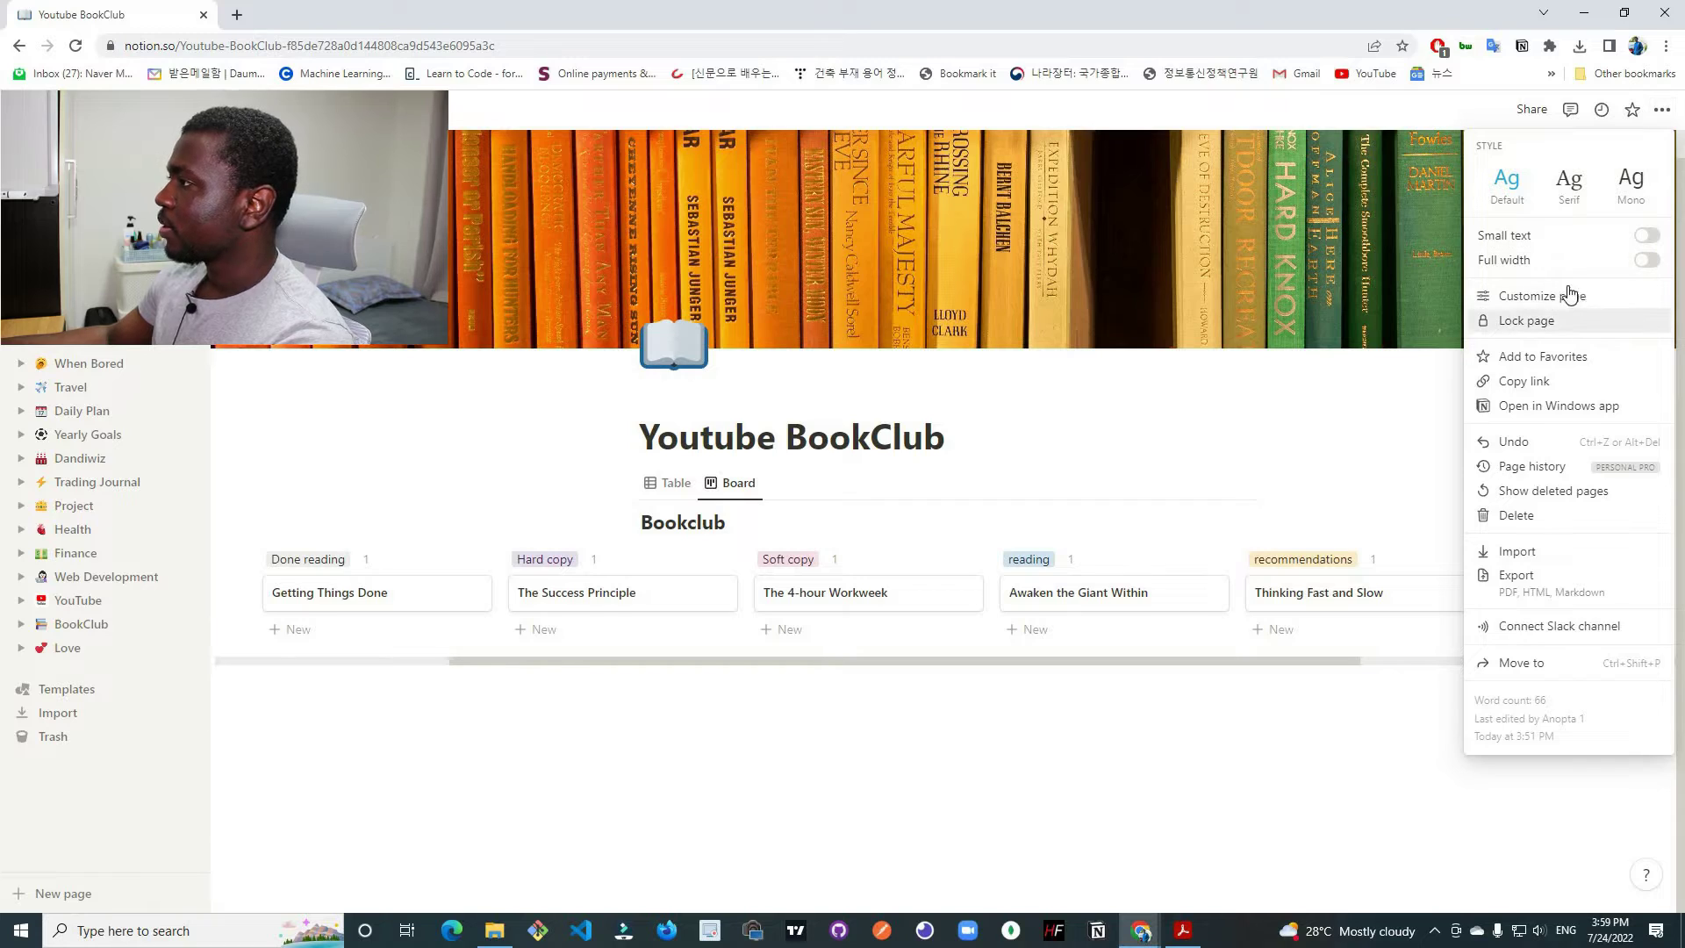
{"action": "left_click", "coordinate": [1646, 261]}
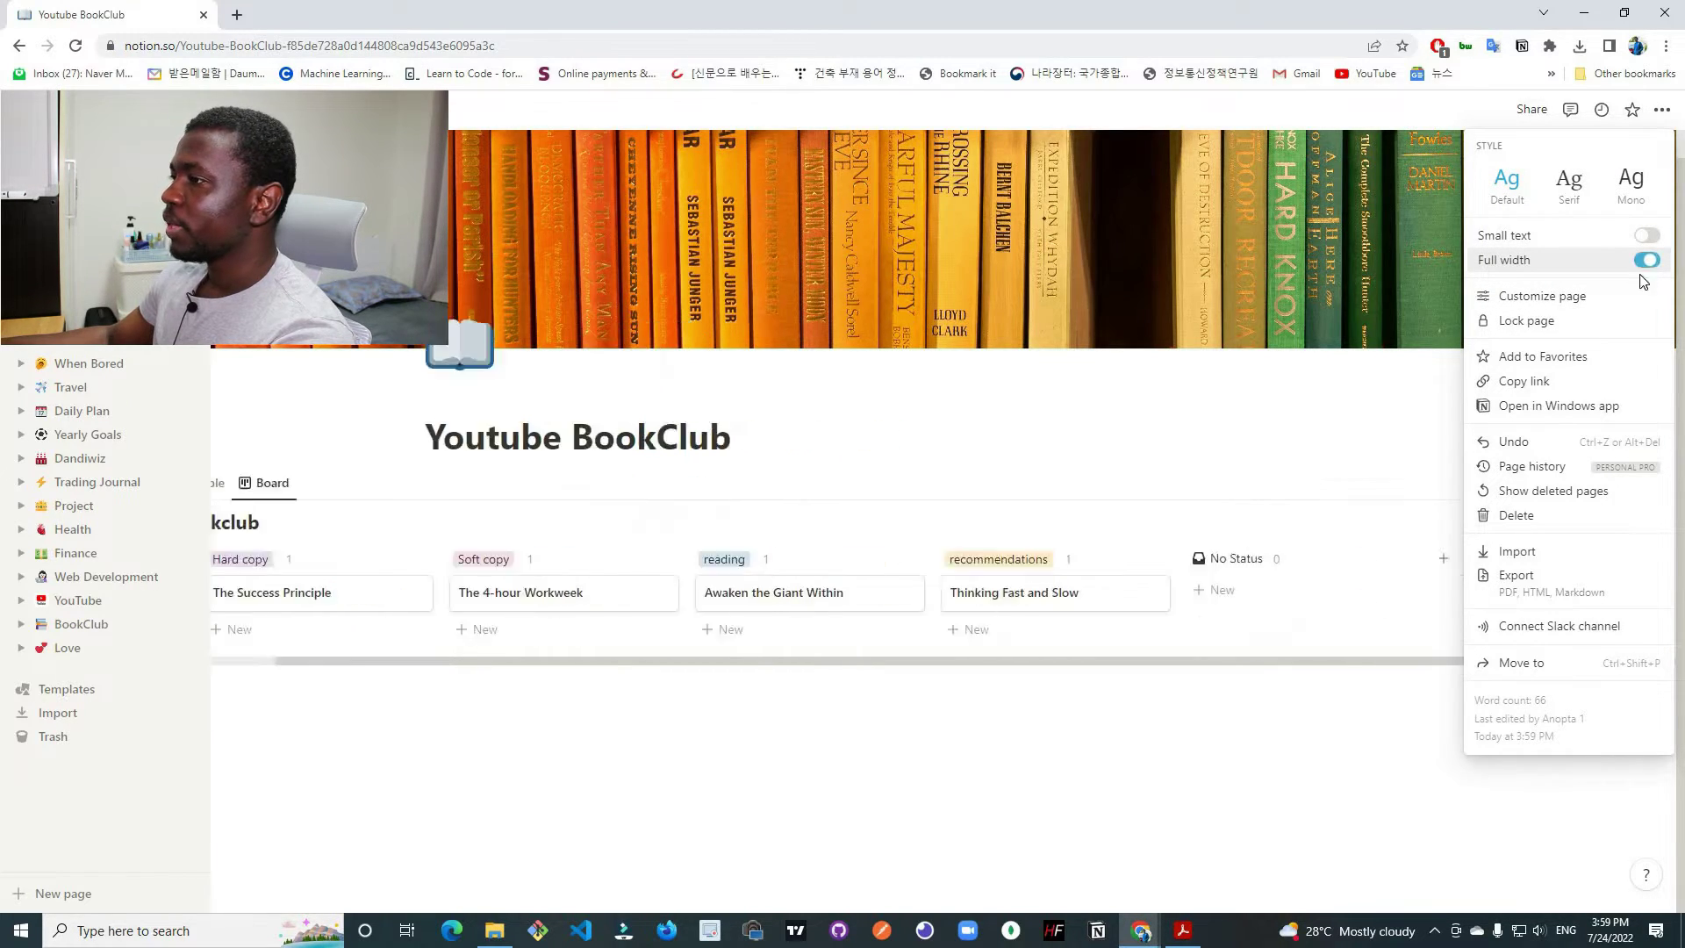
{"action": "left_click", "coordinate": [999, 799]}
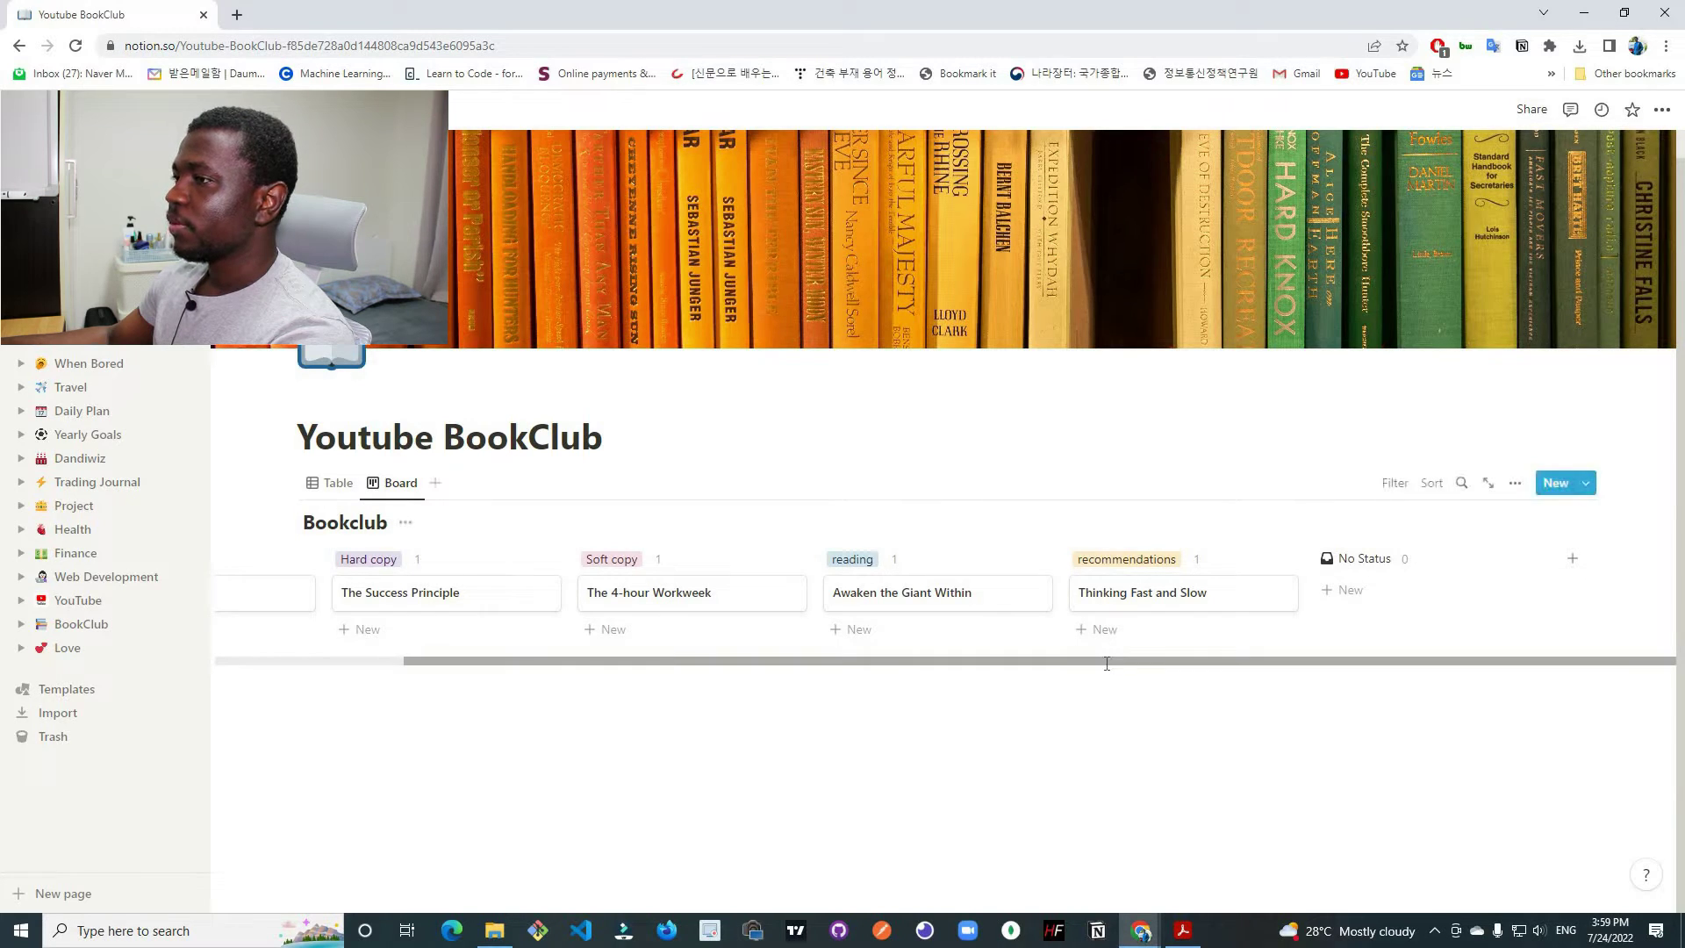
Reorder the board's status columns to recommendations, Soft copy, Hard copy, reading, Done reading.
{"action": "left_click_drag", "start_coordinate": [1111, 661], "coordinate": [880, 666]}
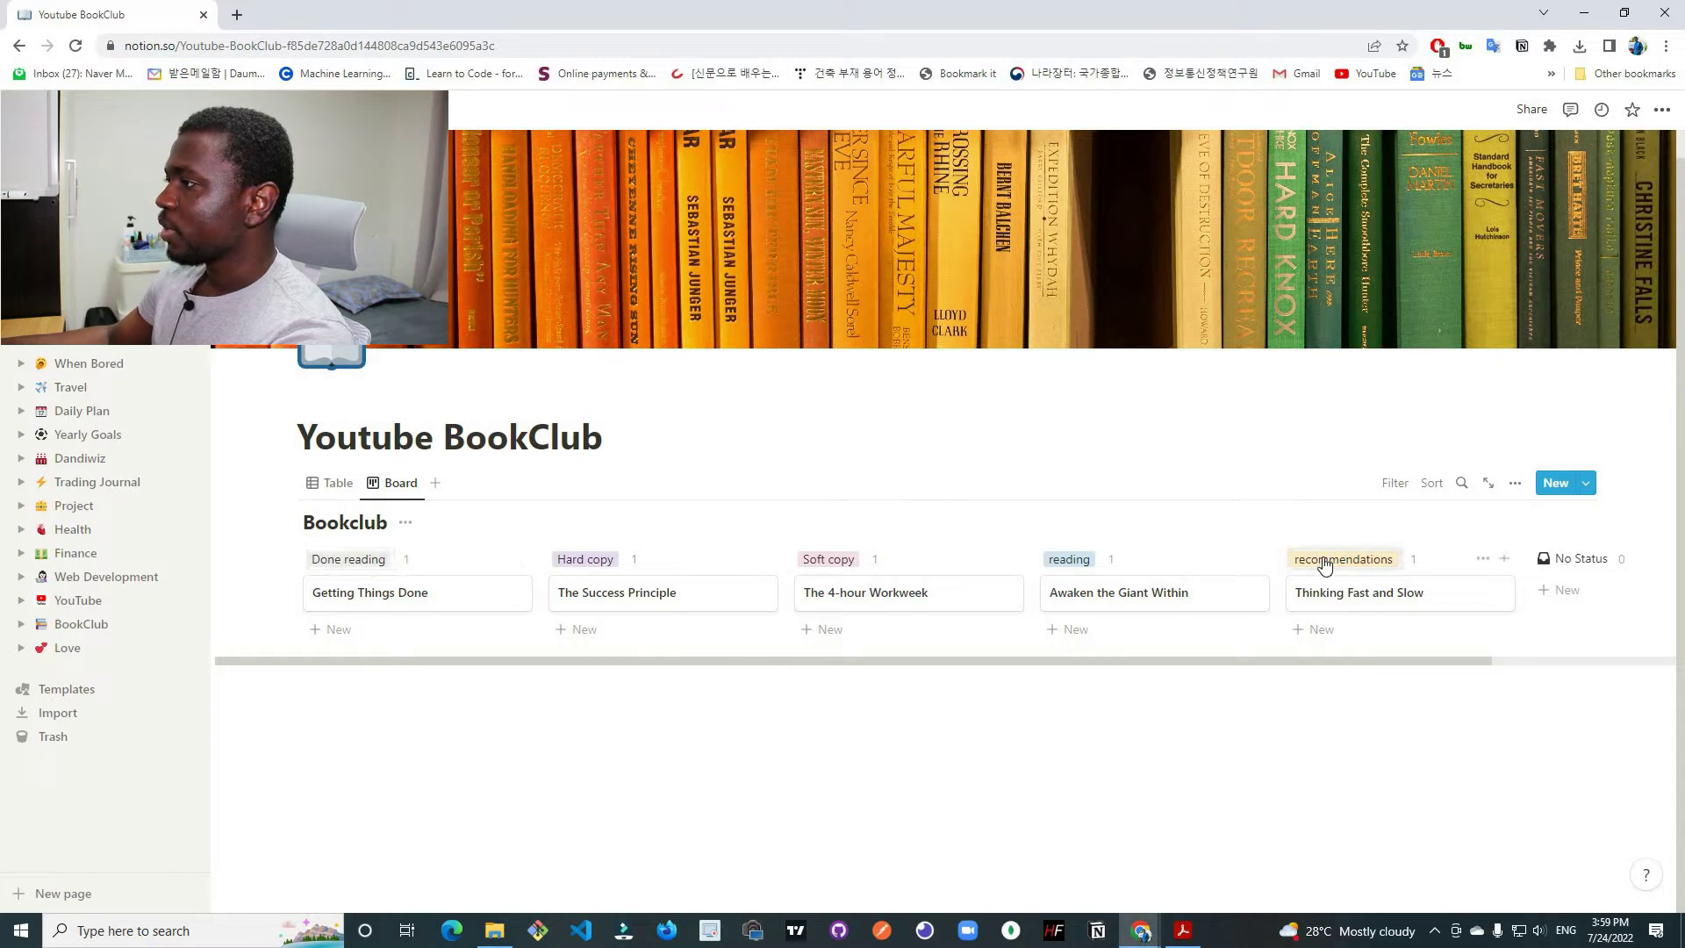
{"action": "left_click_drag", "start_coordinate": [1214, 566], "coordinate": [357, 590]}
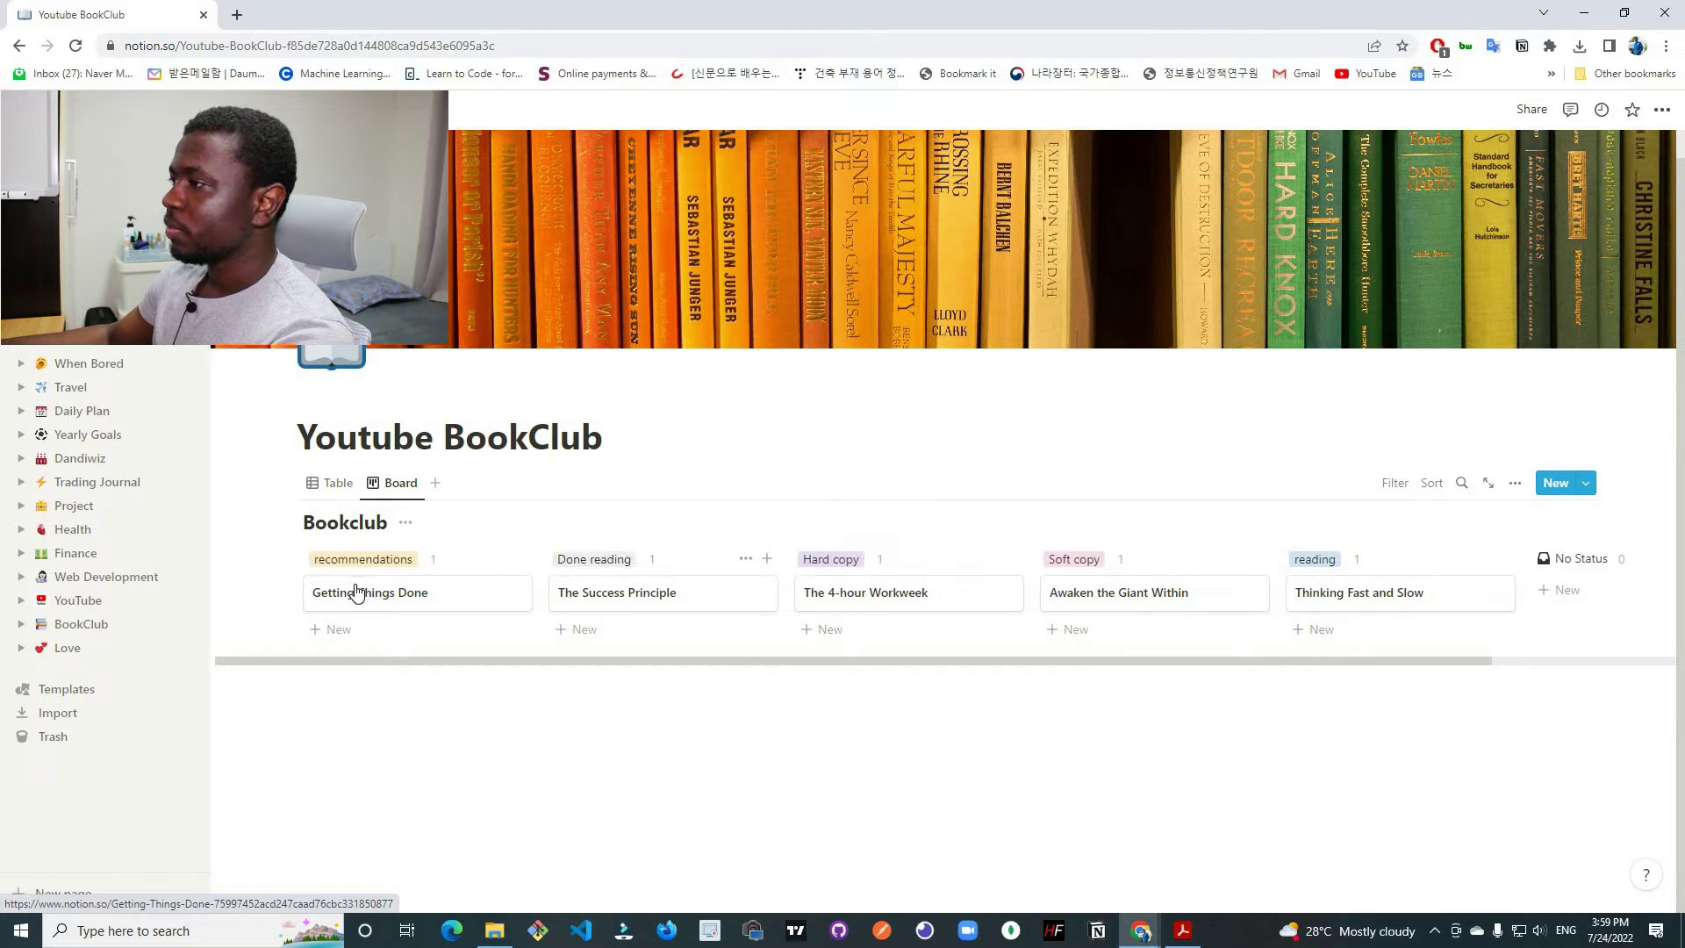
{"action": "left_click_drag", "start_coordinate": [1079, 564], "coordinate": [463, 581]}
{"action": "left_click_drag", "start_coordinate": [343, 569], "coordinate": [596, 575]}
{"action": "left_click_drag", "start_coordinate": [1095, 566], "coordinate": [865, 571]}
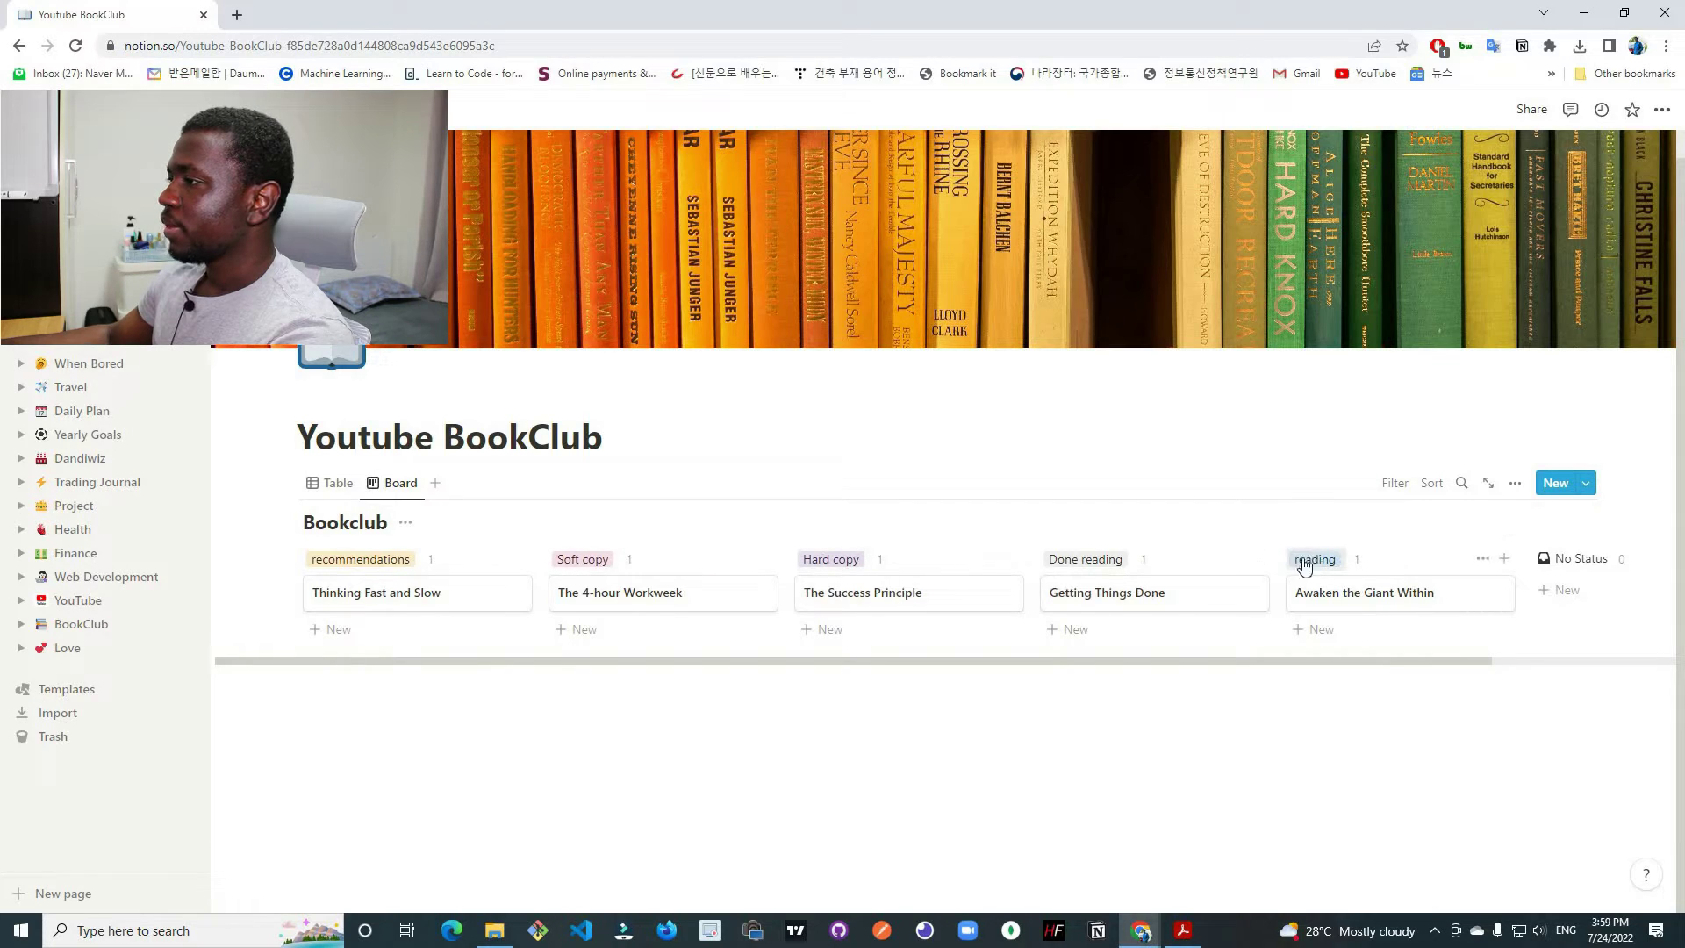
{"action": "left_click_drag", "start_coordinate": [1305, 566], "coordinate": [978, 575]}
{"action": "left_click_drag", "start_coordinate": [864, 566], "coordinate": [1114, 566]}
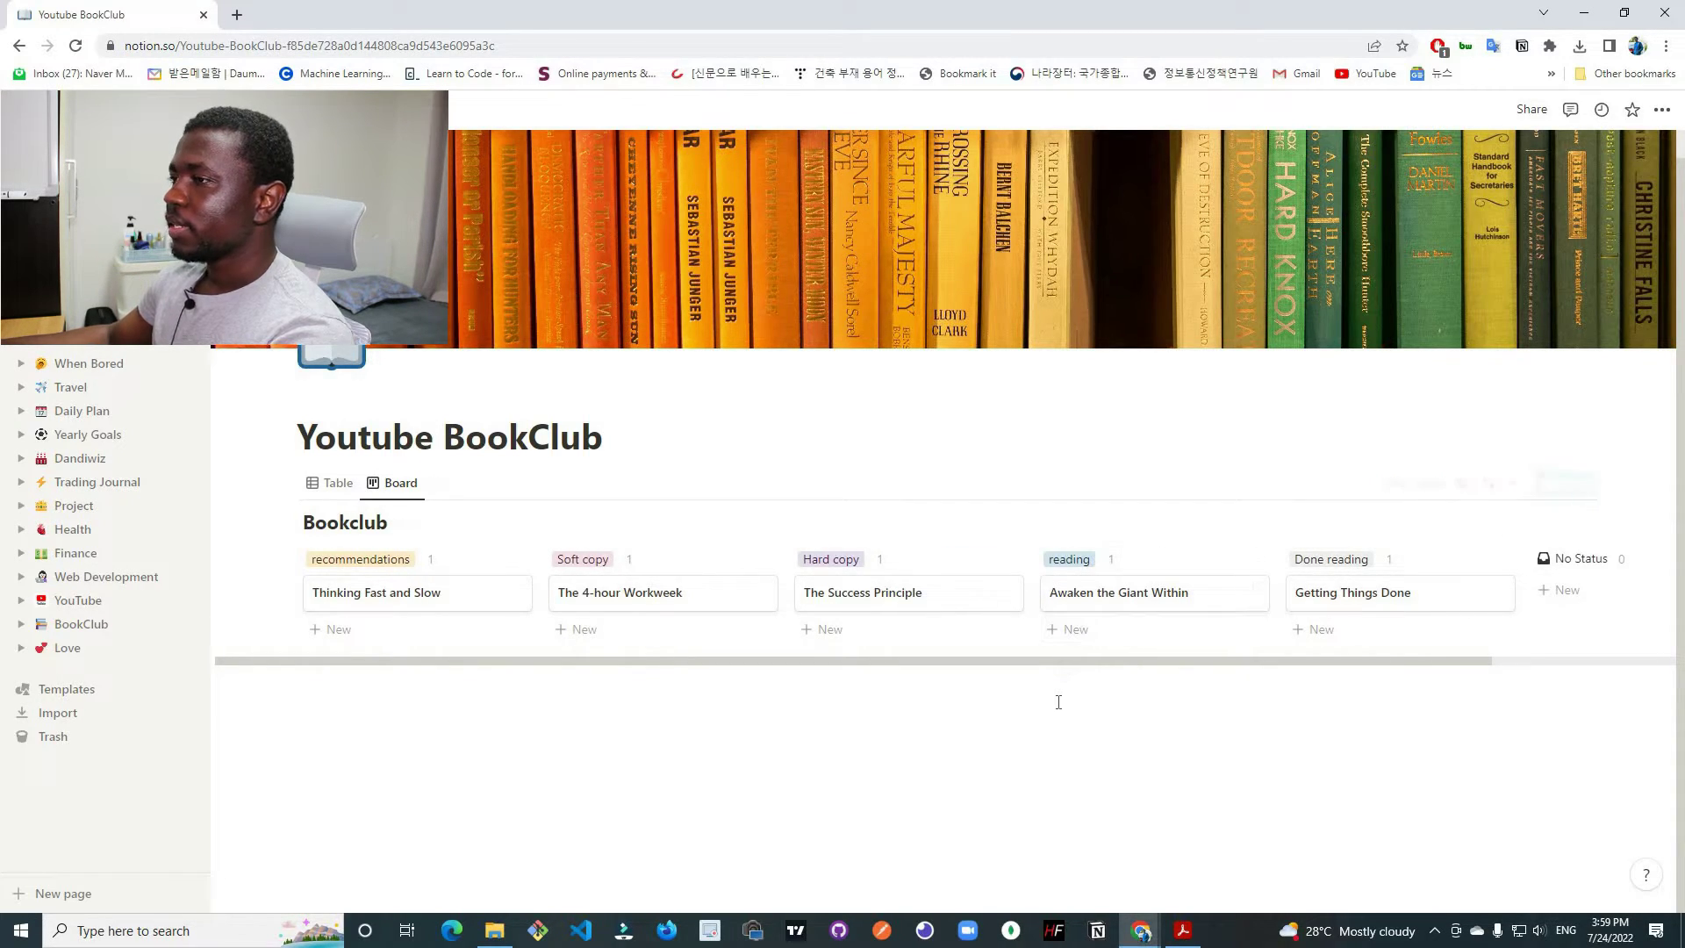
Move the cards from the Soft copy, Hard copy, reading and Done reading columns into the recommendations column.
{"action": "left_click_drag", "start_coordinate": [1256, 579], "coordinate": [439, 630]}
{"action": "left_click_drag", "start_coordinate": [726, 595], "coordinate": [404, 680]}
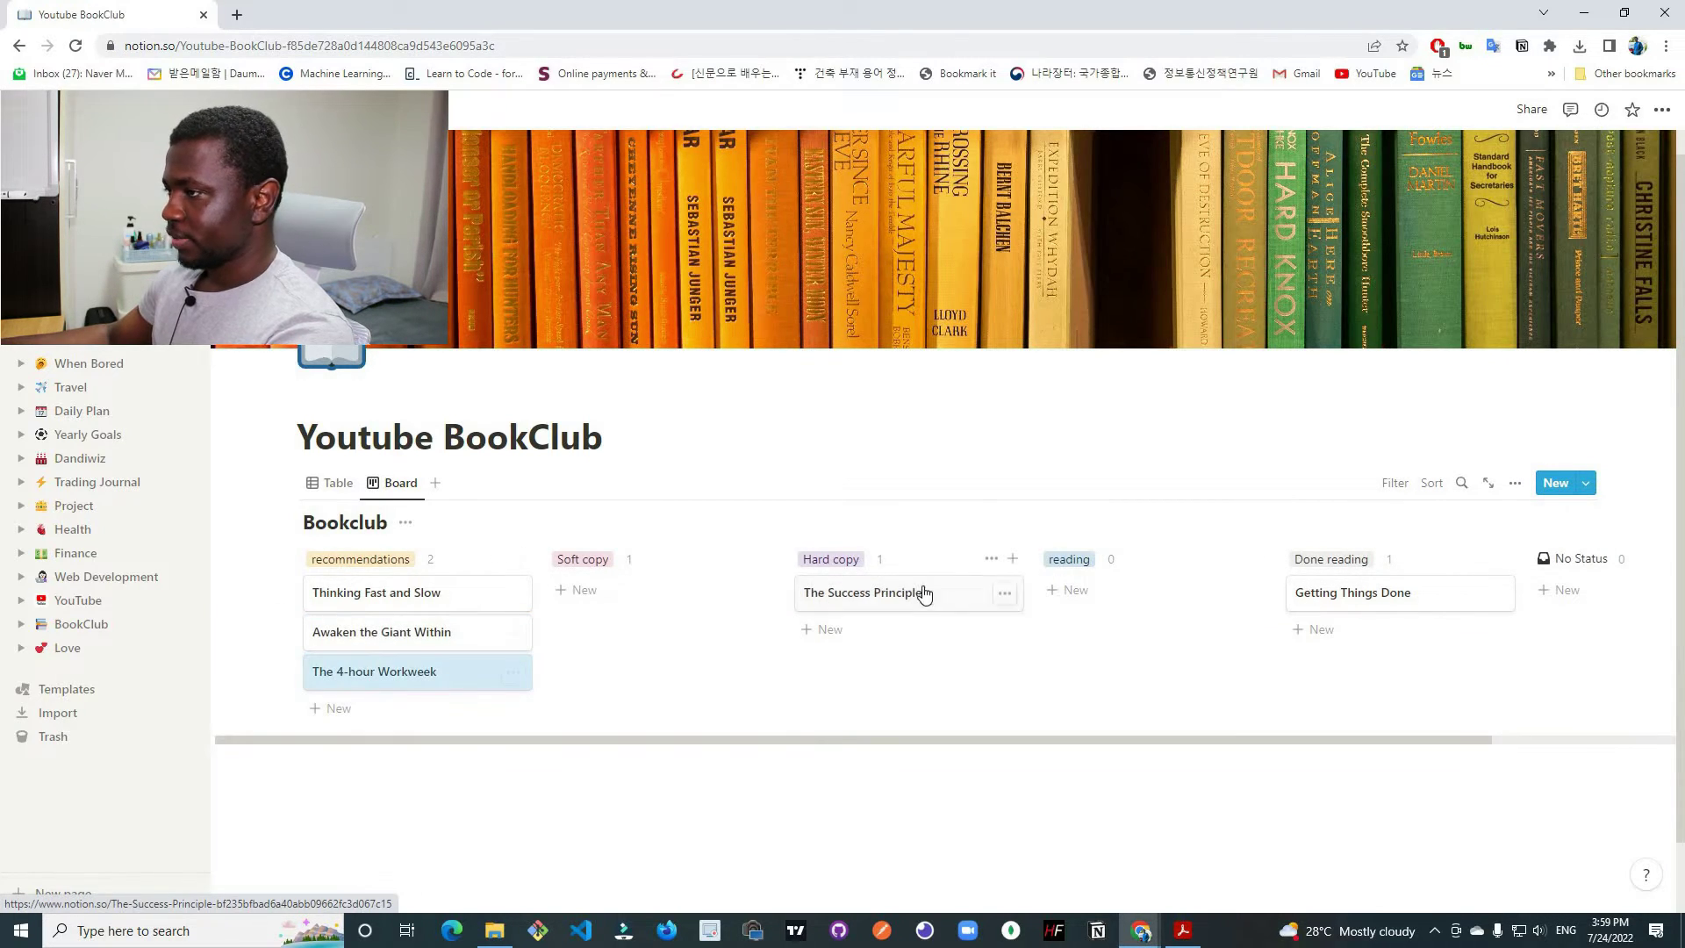
{"action": "left_click_drag", "start_coordinate": [921, 594], "coordinate": [448, 757]}
{"action": "left_click_drag", "start_coordinate": [1388, 620], "coordinate": [406, 767]}
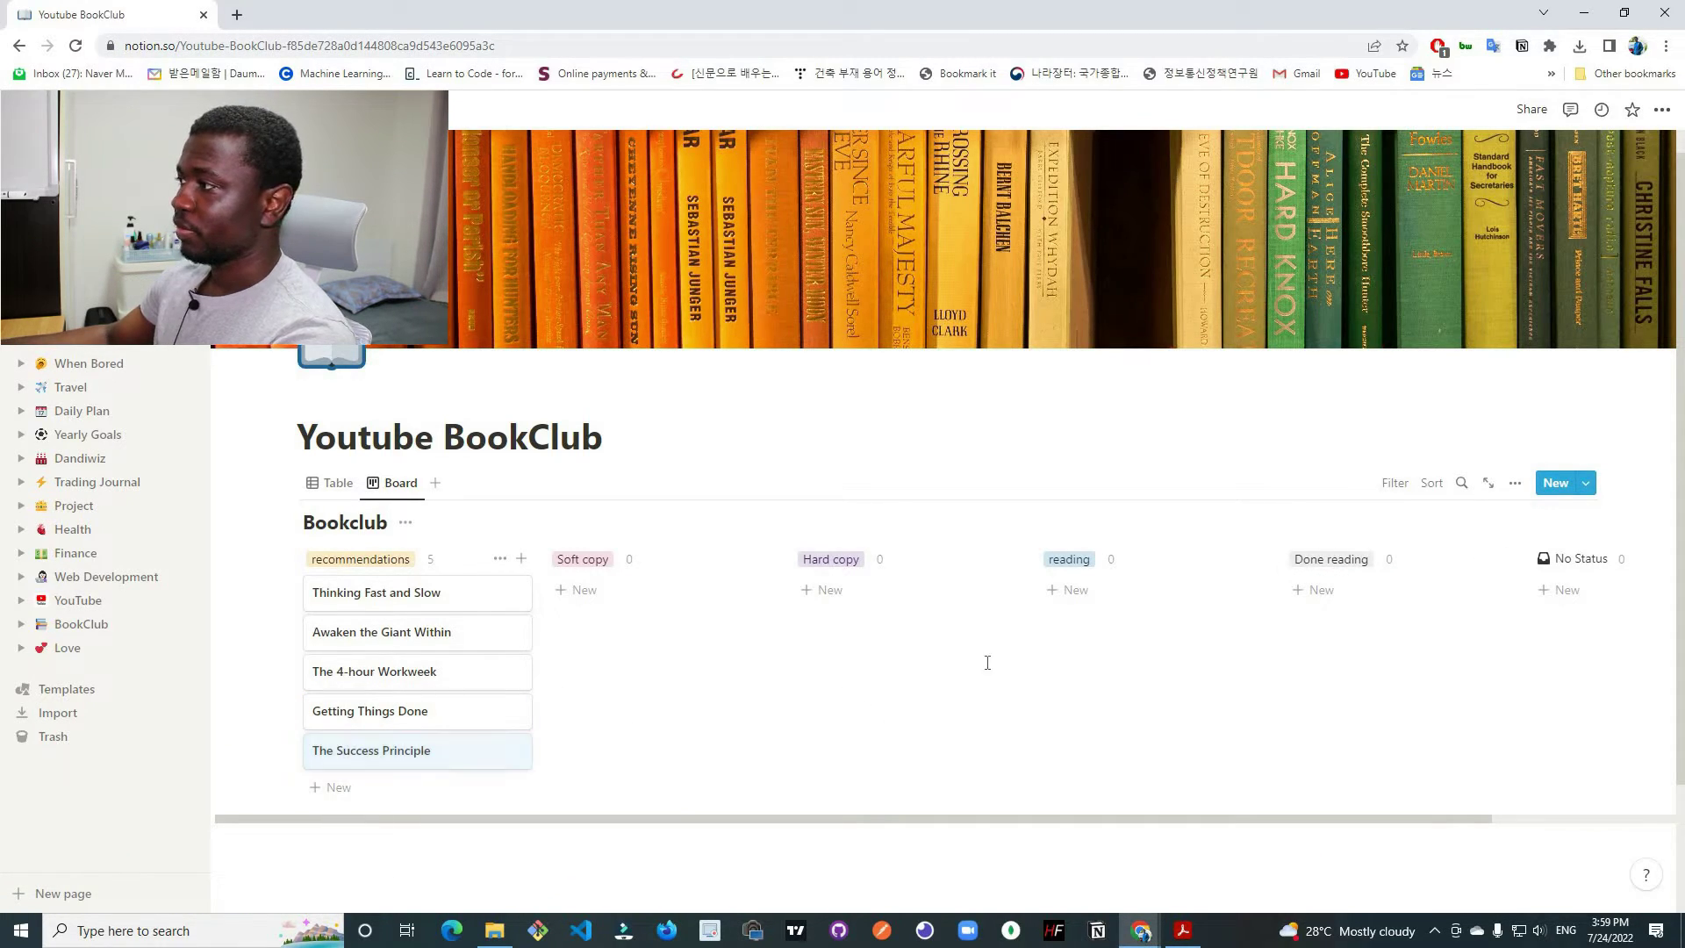
{"action": "left_click", "coordinate": [985, 662]}
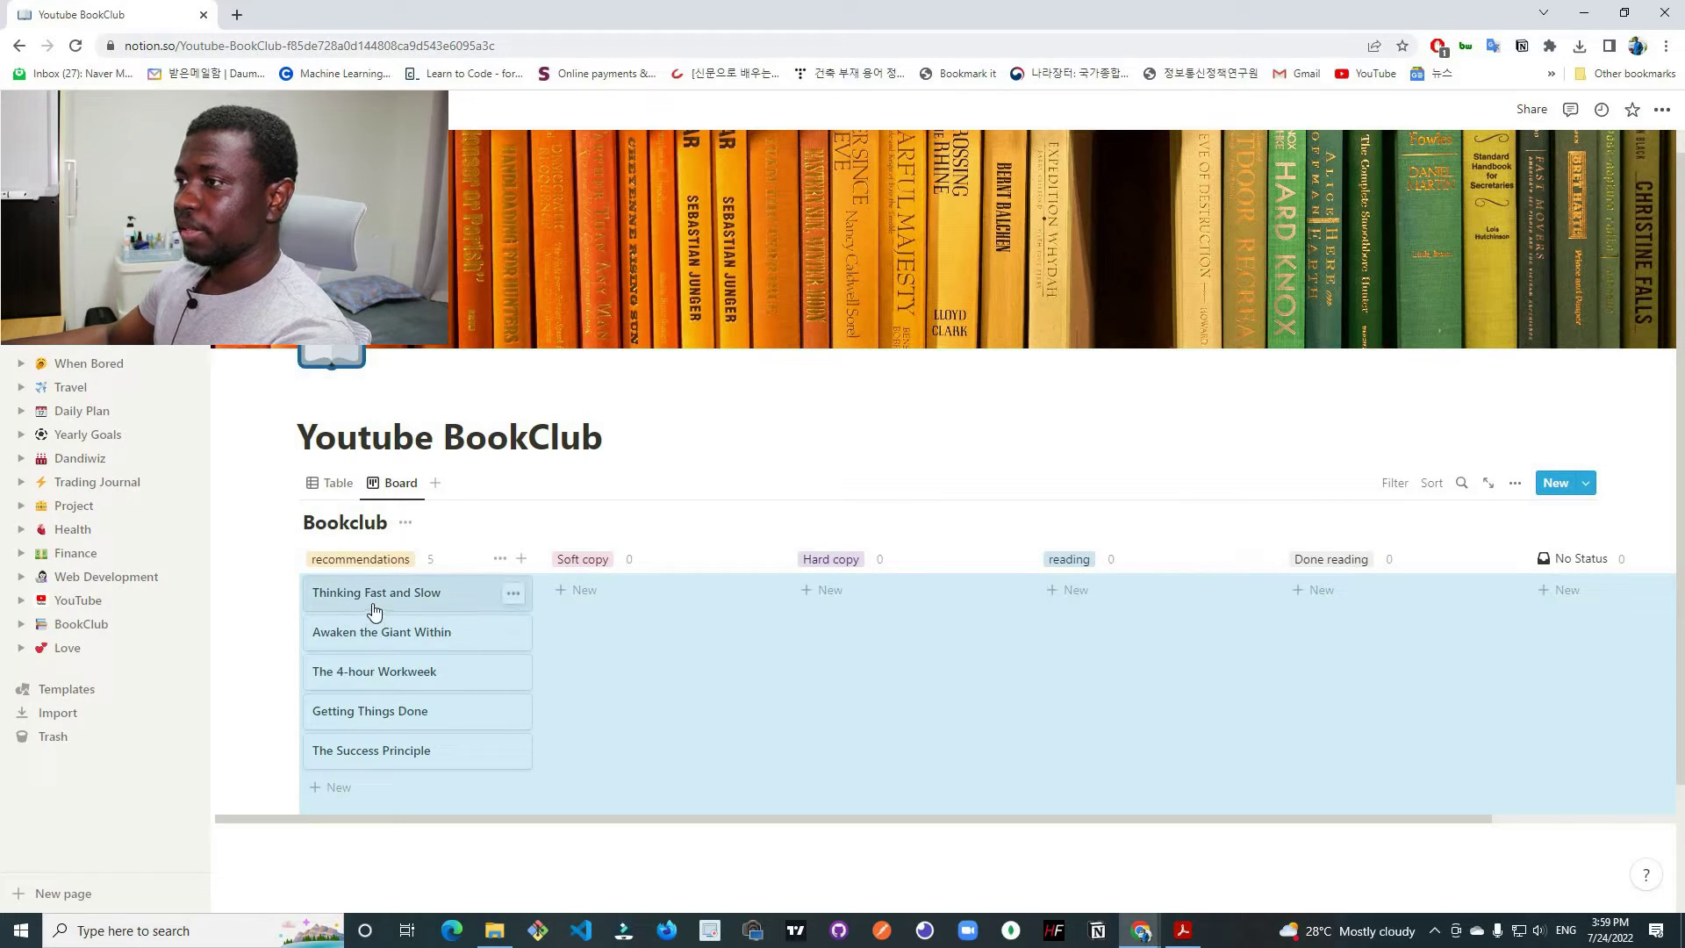
Move the "Thinking Fast and Slow" card from recommendations to the Soft copy column.
{"action": "left_click_drag", "start_coordinate": [368, 597], "coordinate": [600, 601]}
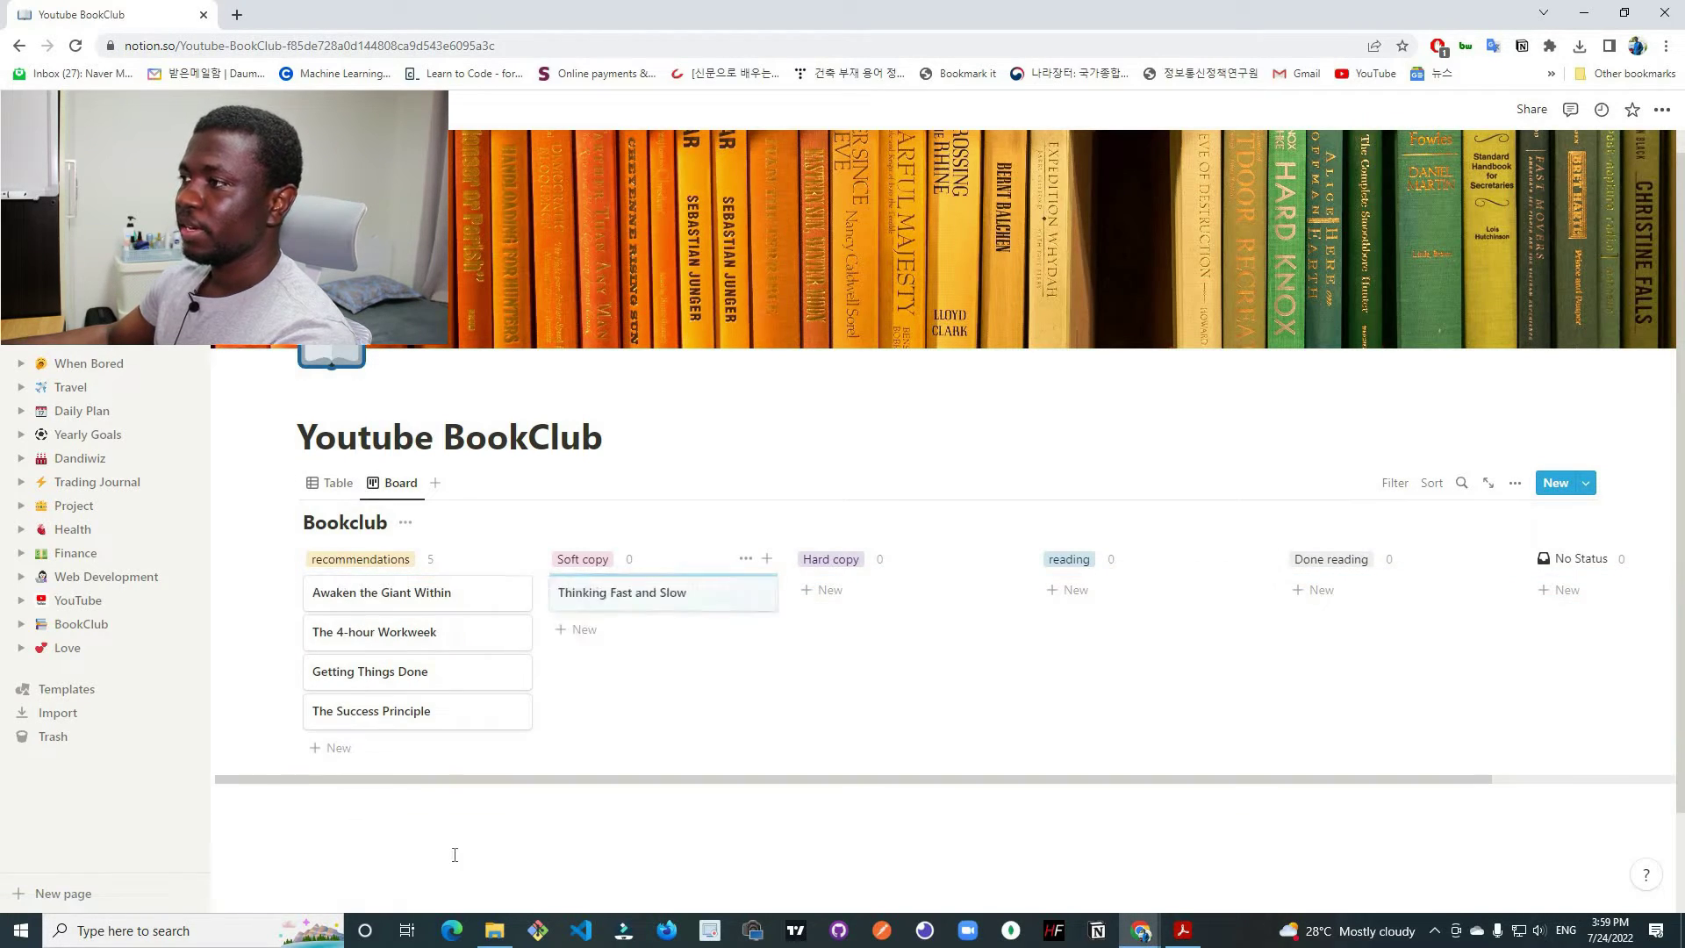
Move "Awaken the Giant Within" and "Getting Things Done" to Hard copy, and "The Success Principle" and "The 4-hour Workweek" to Soft copy.
{"action": "left_click_drag", "start_coordinate": [400, 602], "coordinate": [877, 601]}
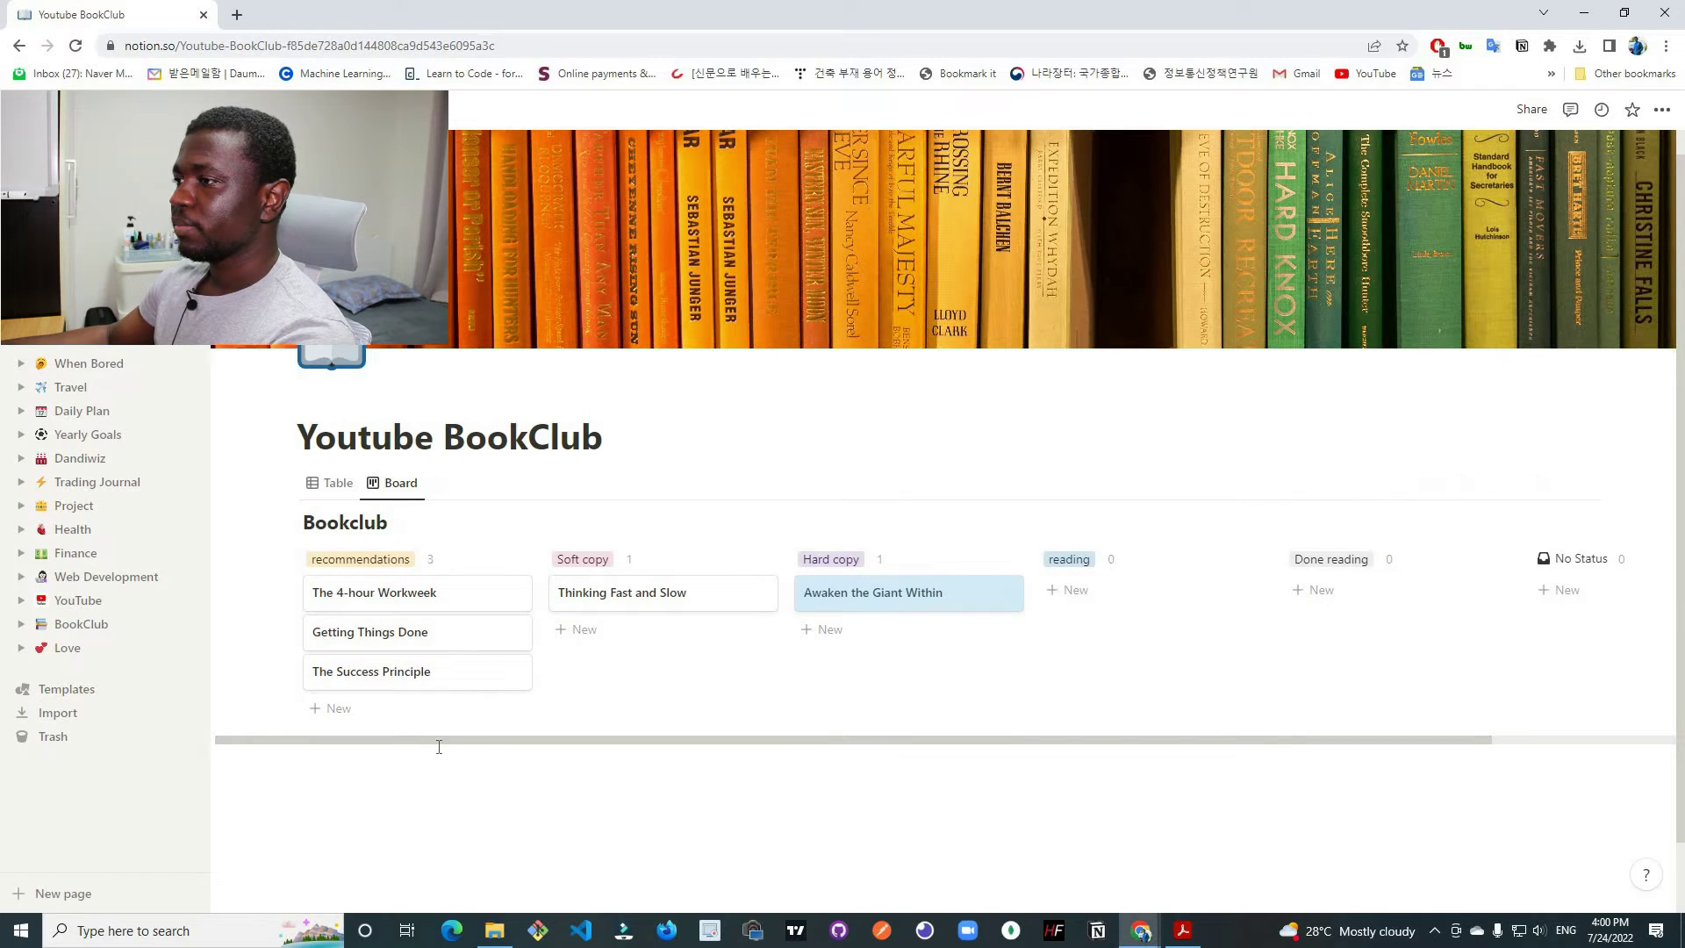
{"action": "left_click_drag", "start_coordinate": [413, 683], "coordinate": [632, 630]}
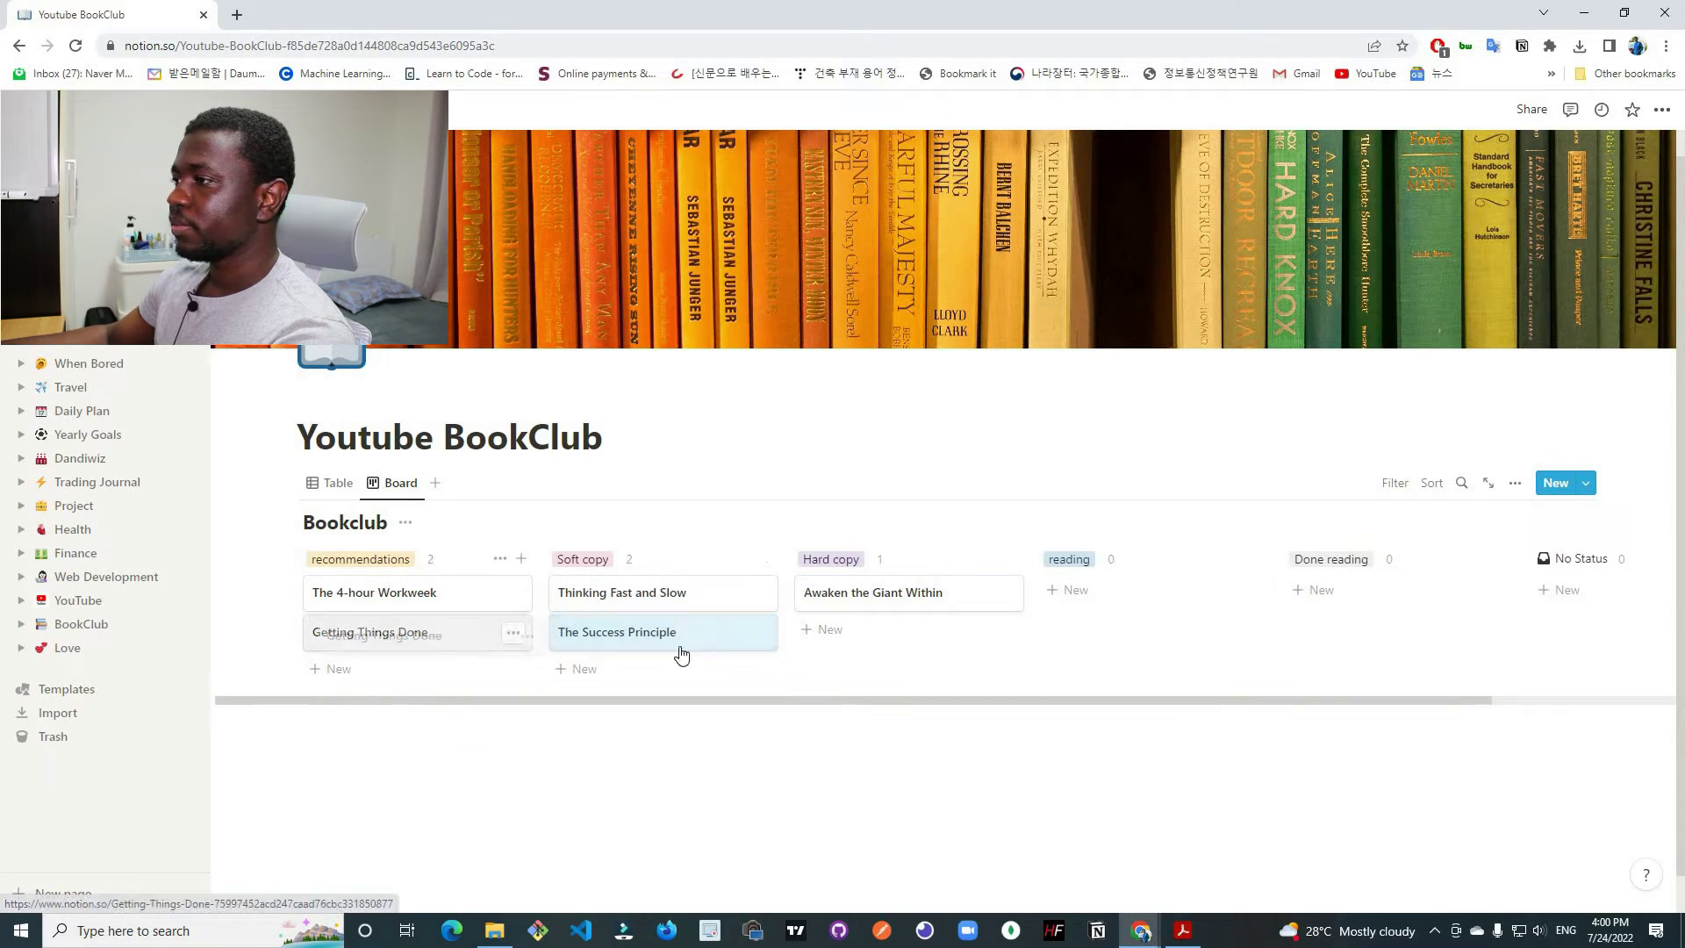
{"action": "left_click_drag", "start_coordinate": [387, 632], "coordinate": [873, 636]}
{"action": "left_click_drag", "start_coordinate": [432, 593], "coordinate": [734, 729]}
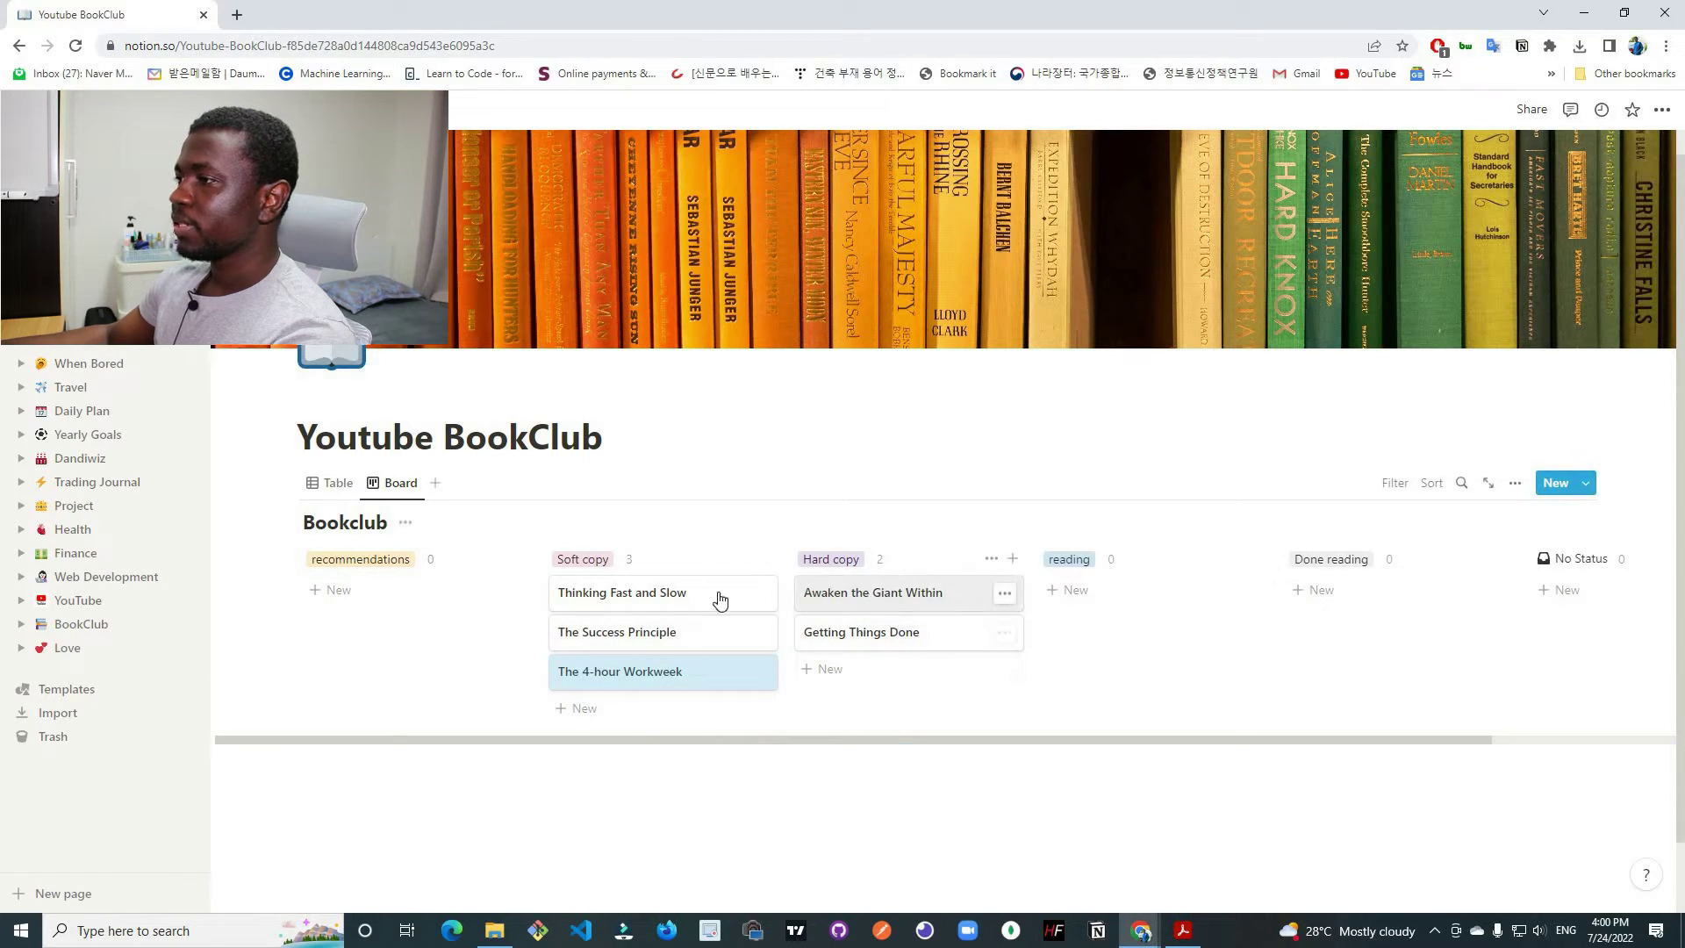
Move "Thinking Fast and Slow" and "The Success Principle" from Soft copy to reading, and advance "Thinking Fast and Slow" to Done reading.
{"action": "left_click_drag", "start_coordinate": [720, 599], "coordinate": [1141, 600]}
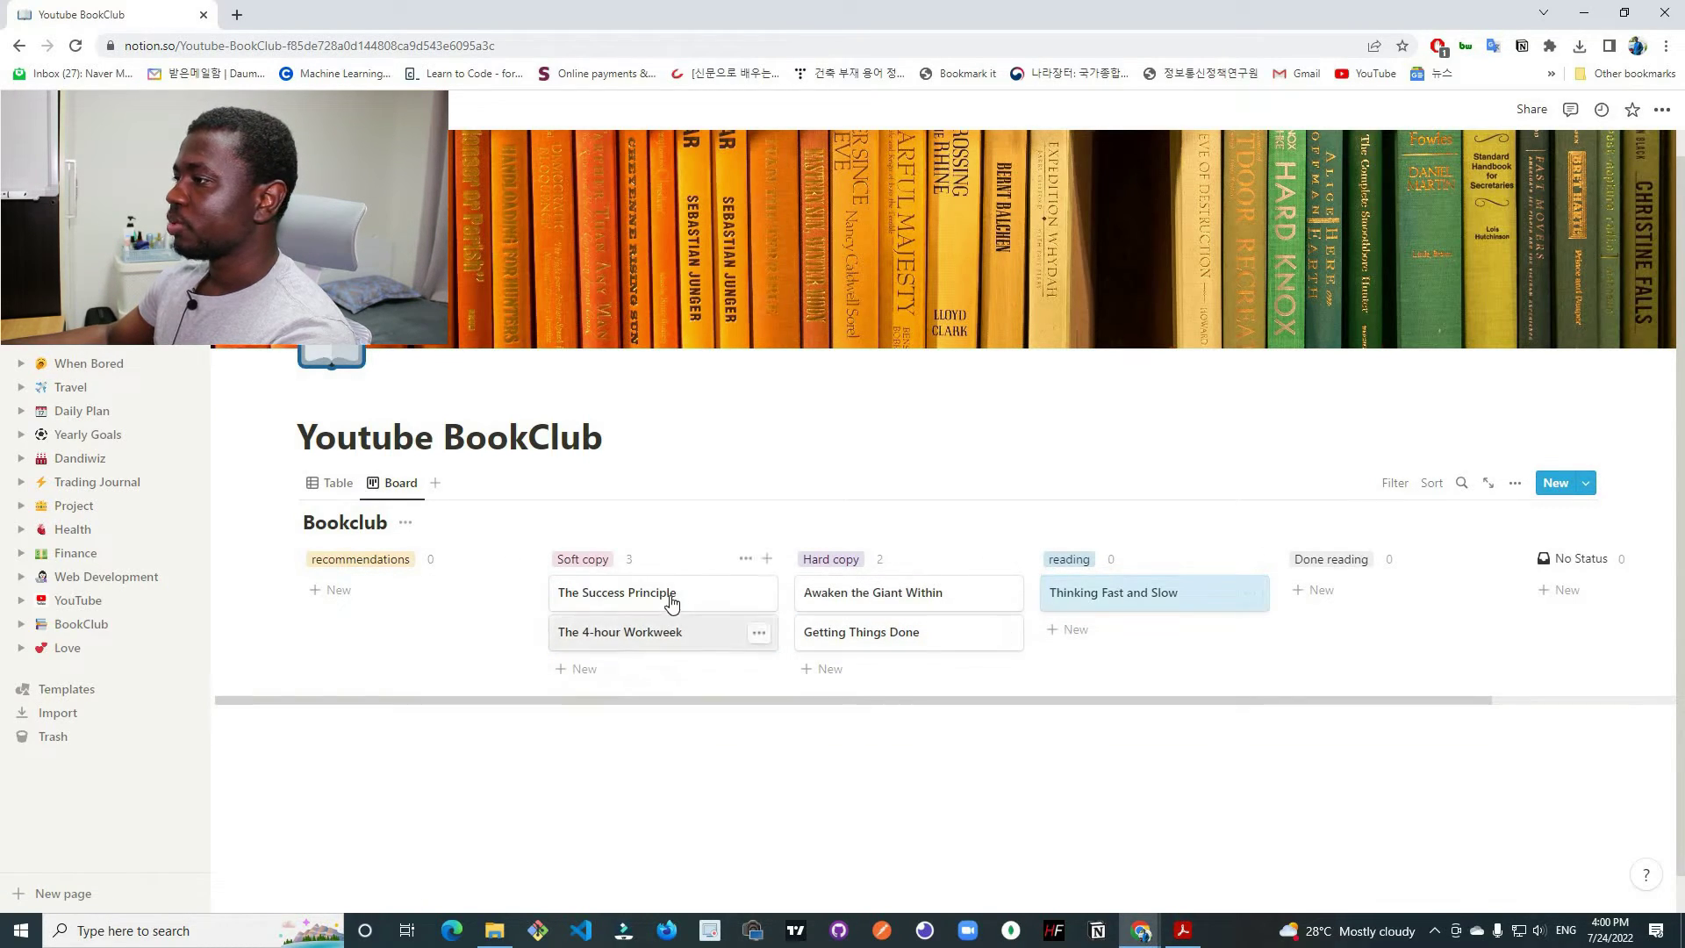
{"action": "left_click_drag", "start_coordinate": [672, 603], "coordinate": [1159, 640]}
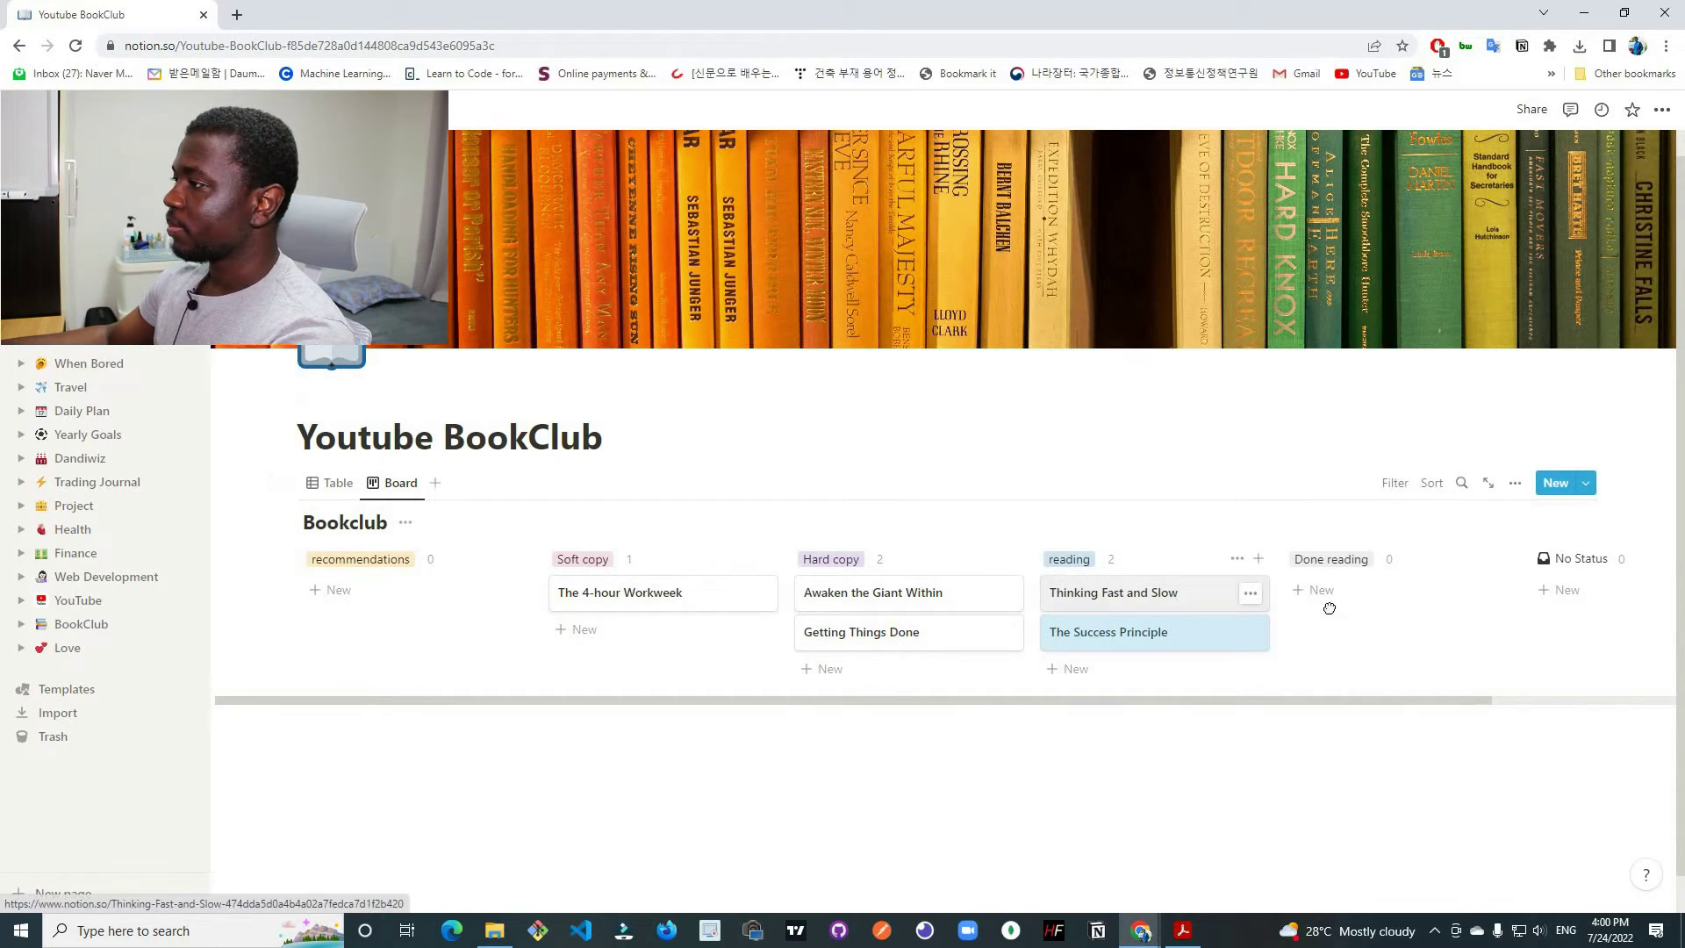
{"action": "left_click_drag", "start_coordinate": [1180, 597], "coordinate": [1321, 619]}
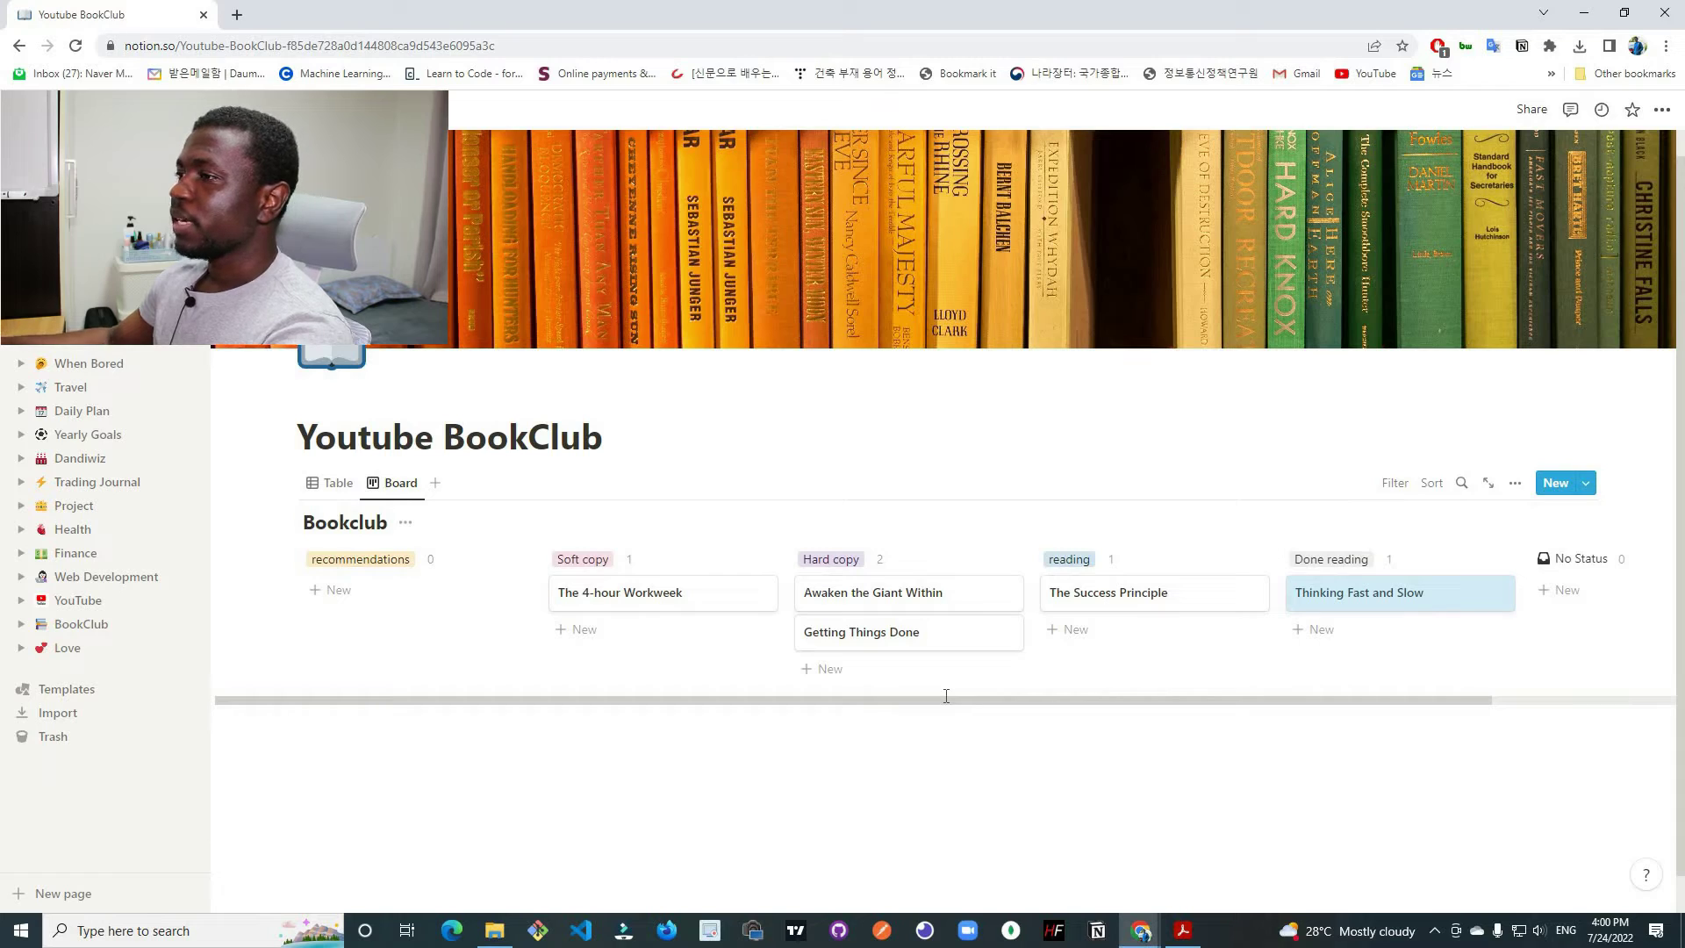
Add a Calendar view to the Bookclub database and close its view options.
{"action": "left_click", "coordinate": [435, 483]}
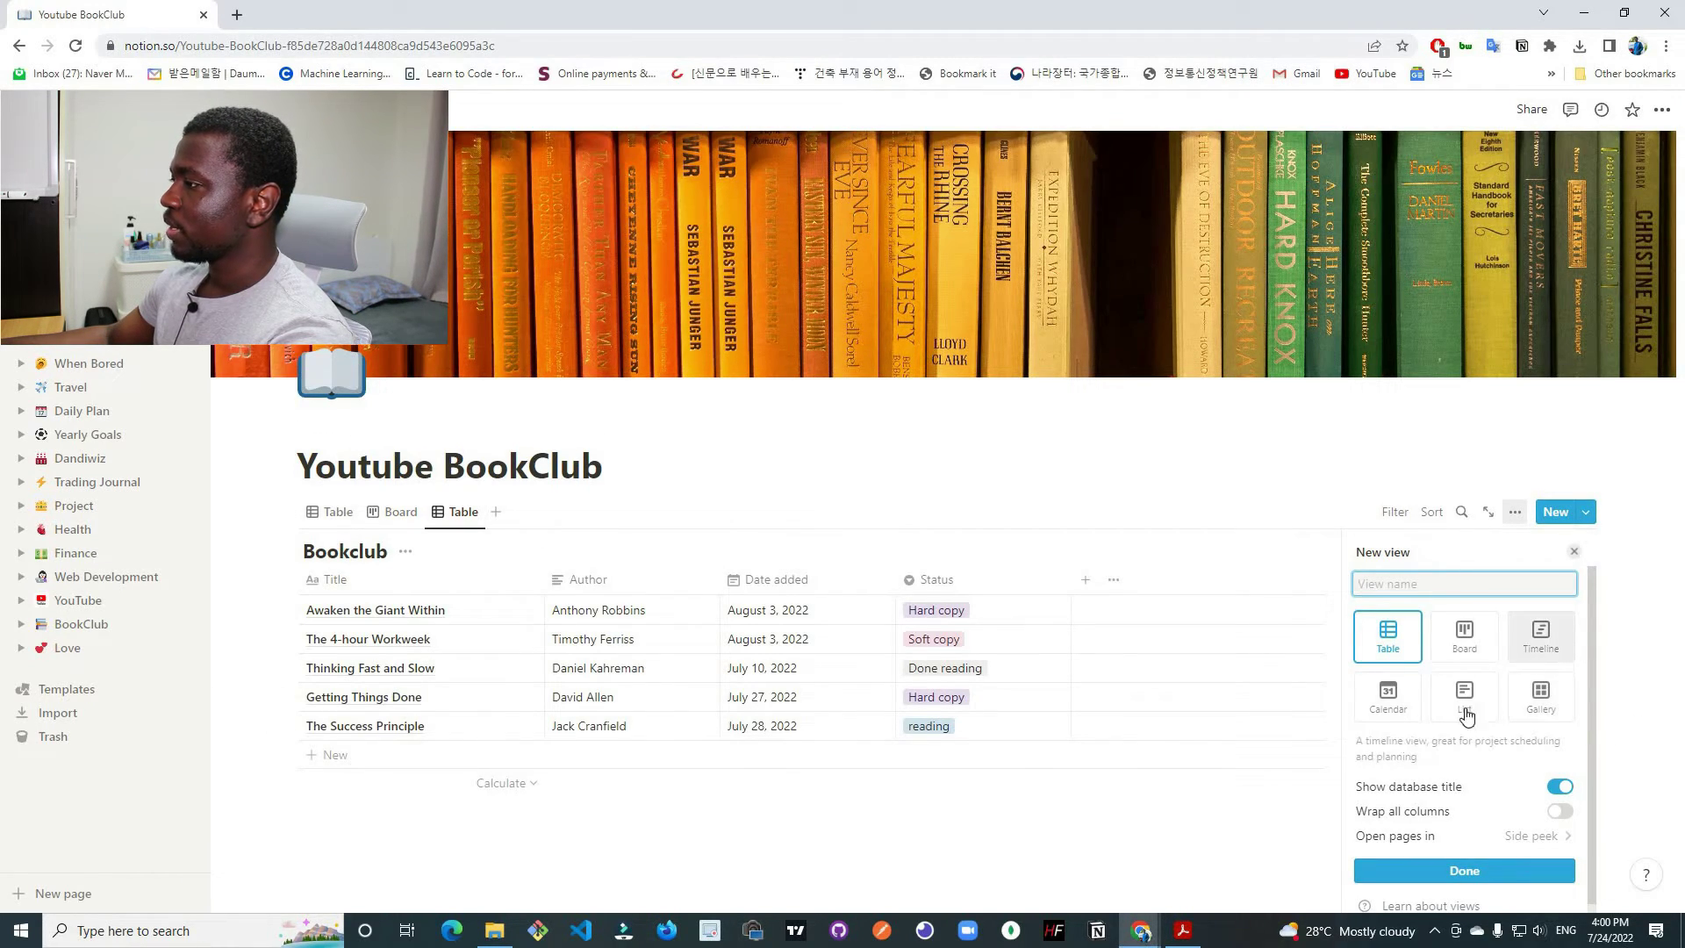
{"action": "left_click", "coordinate": [1400, 693]}
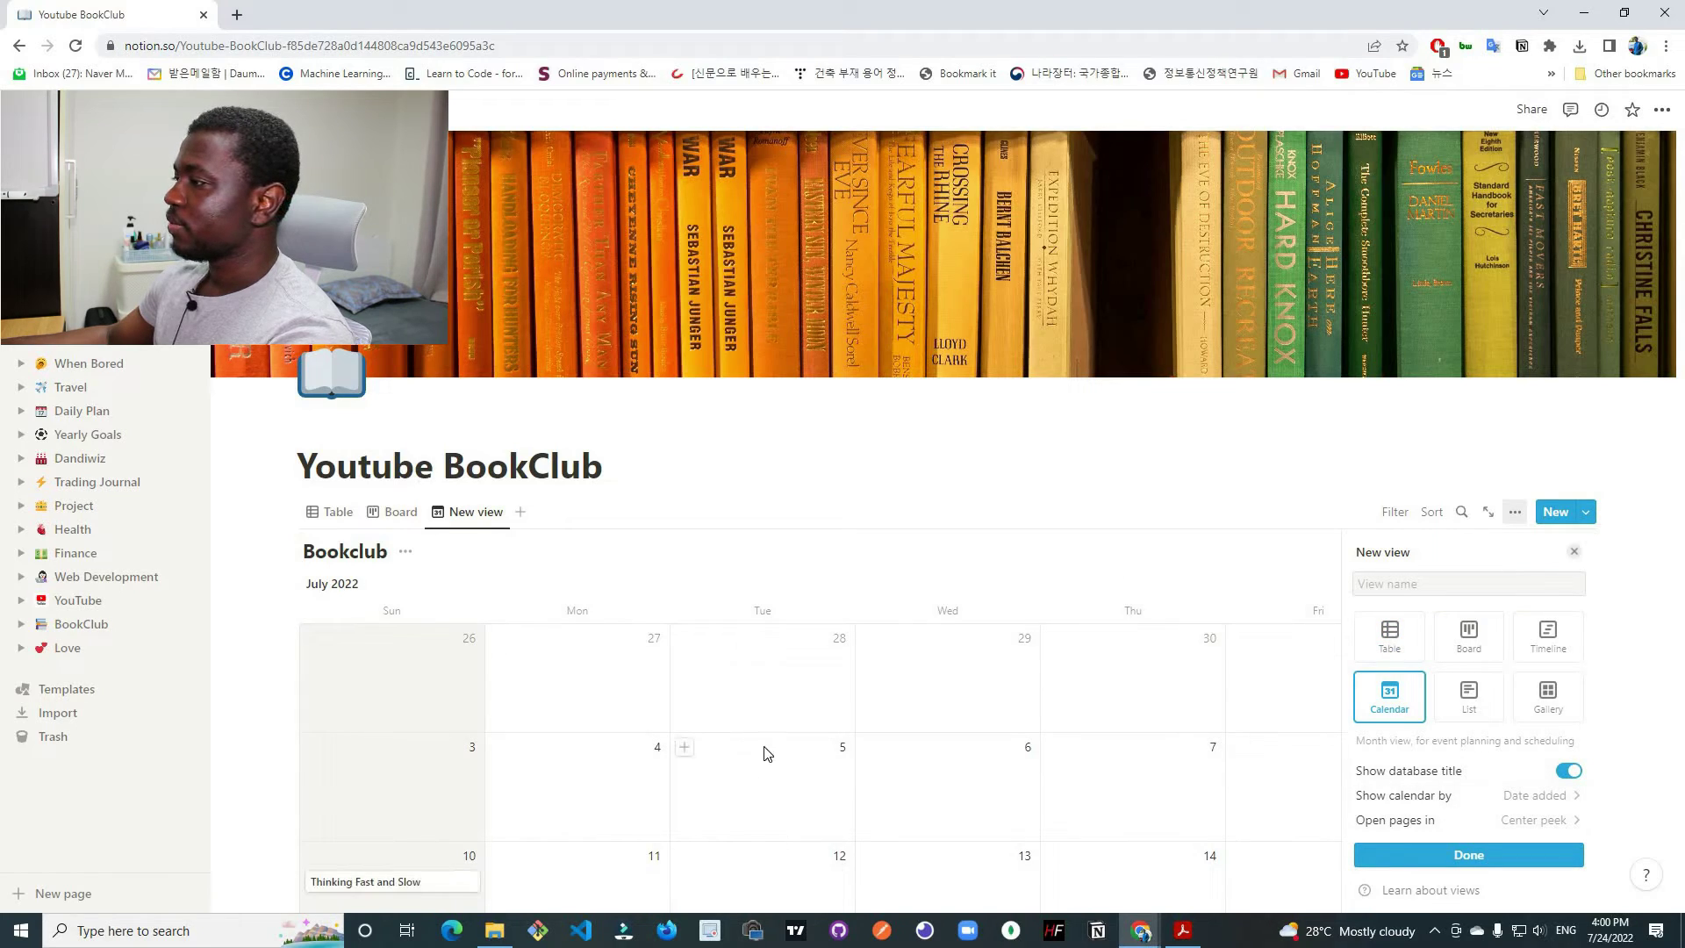
{"action": "left_click", "coordinate": [1450, 856]}
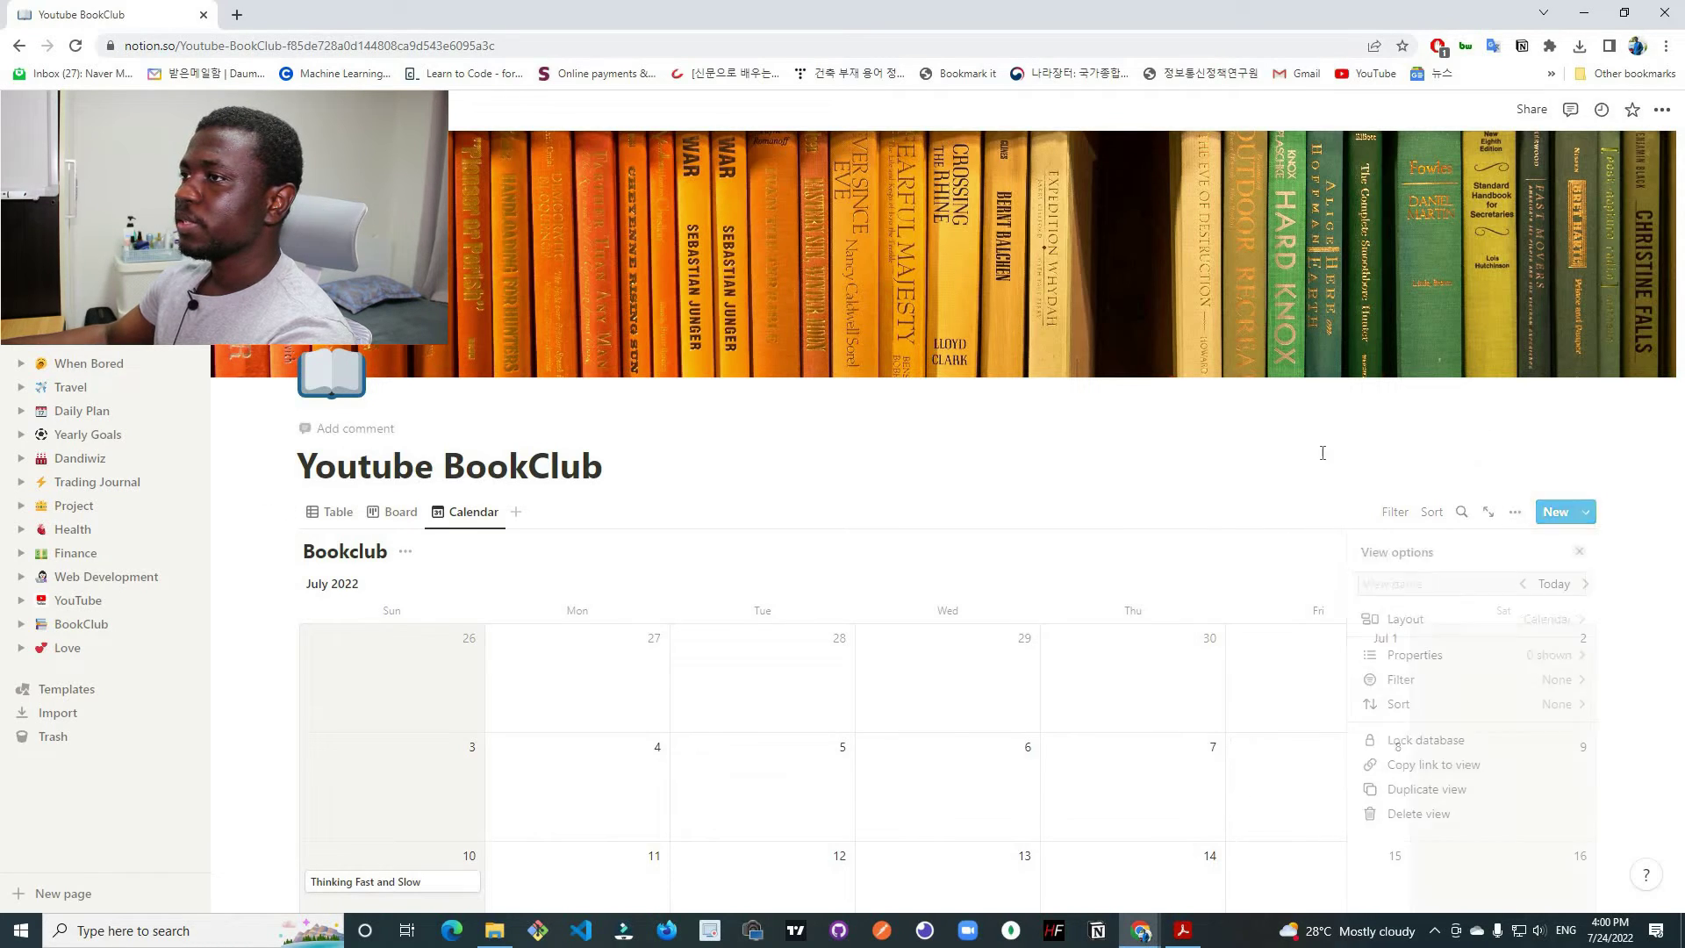
{"action": "left_click", "coordinate": [1211, 522]}
Reschedule "Awaken the Giant Within" on the calendar to August 1, to July 25, and finally to July 18.
{"action": "scroll", "coordinate": [1211, 522], "scroll_direction": "down", "scroll_amount": 4}
{"action": "scroll", "coordinate": [1209, 519], "scroll_direction": "down", "scroll_amount": 1}
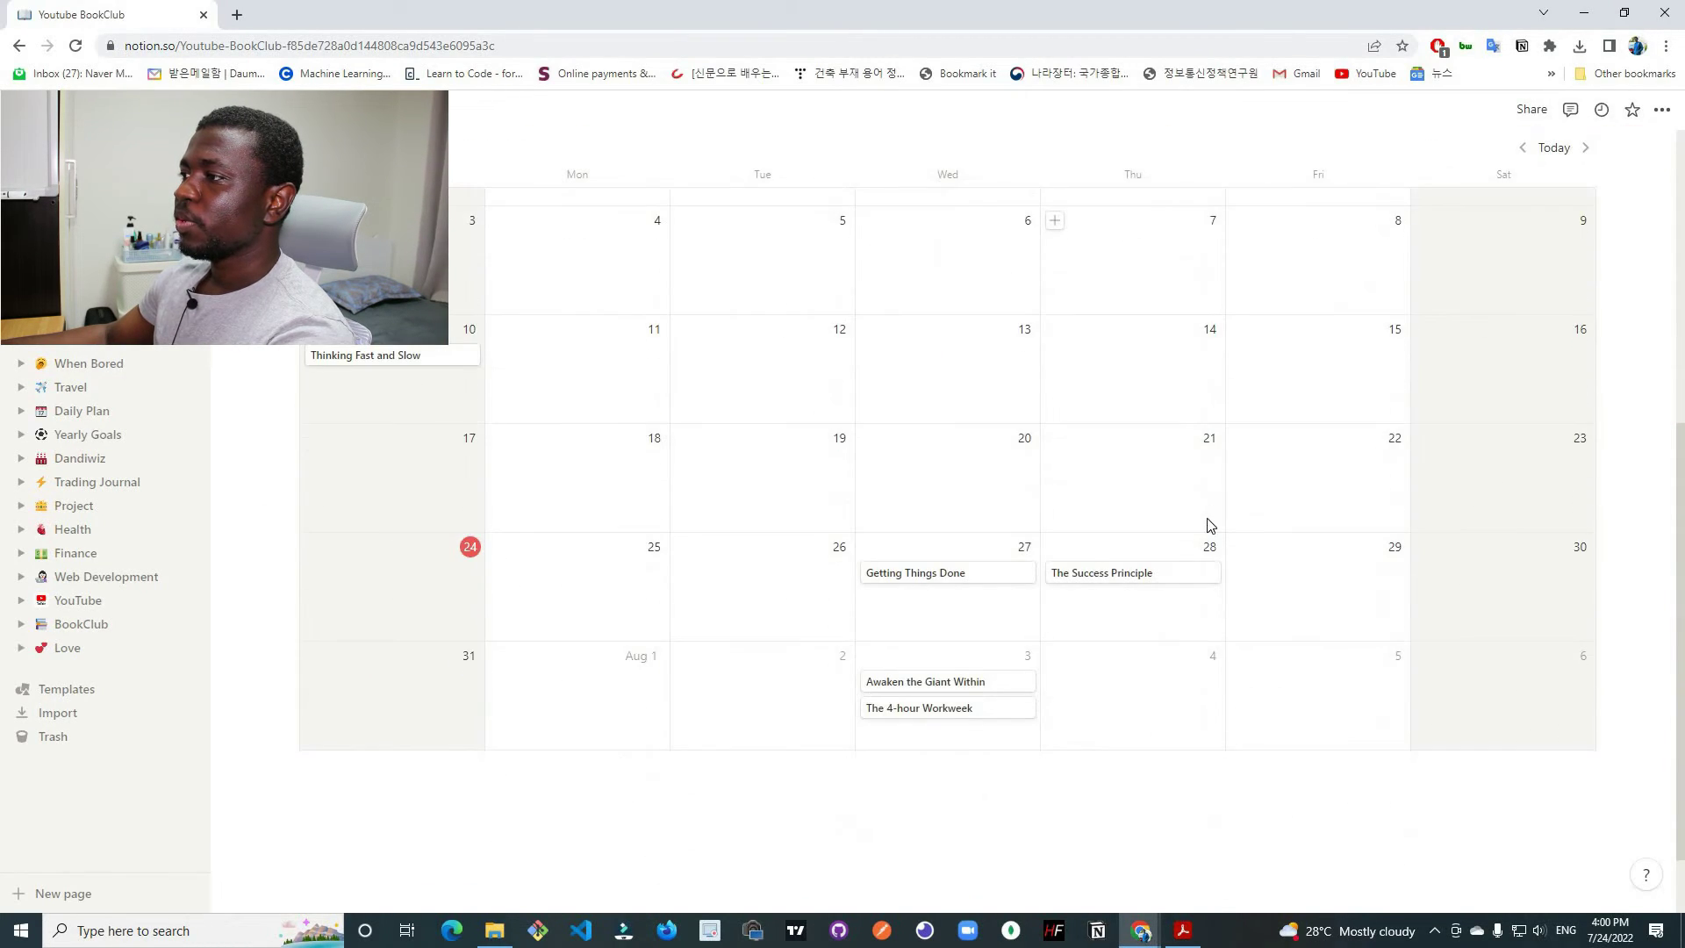
{"action": "scroll", "coordinate": [1211, 521], "scroll_direction": "up", "scroll_amount": 1}
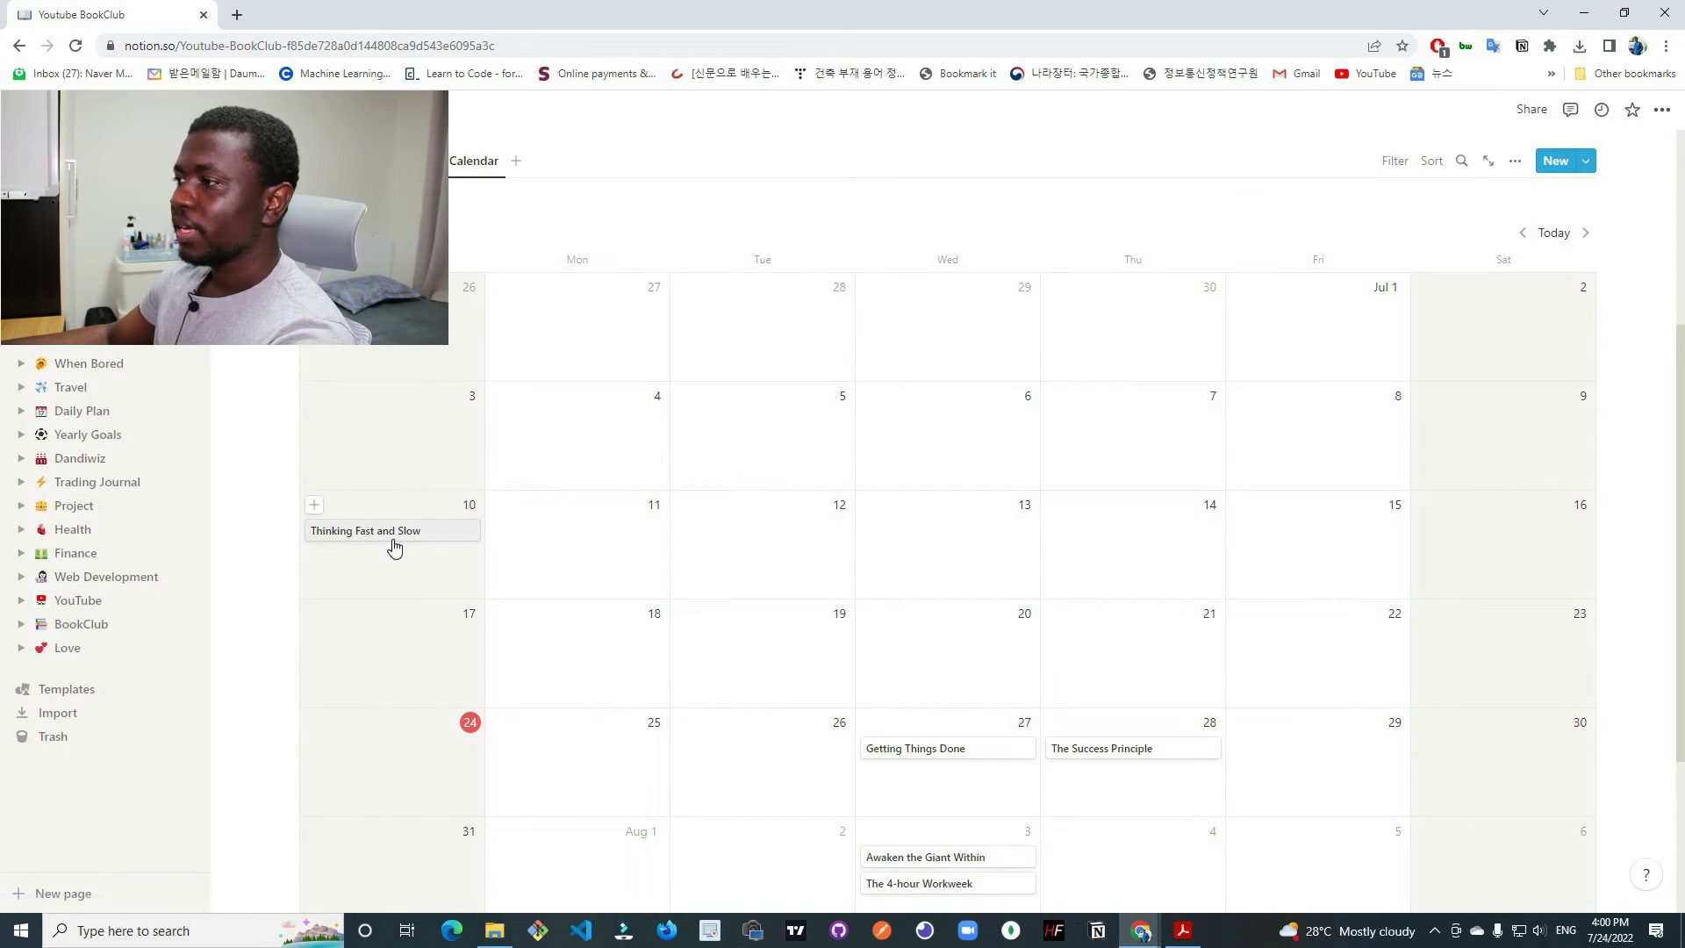
{"action": "scroll", "coordinate": [399, 542], "scroll_direction": "down", "scroll_amount": 2}
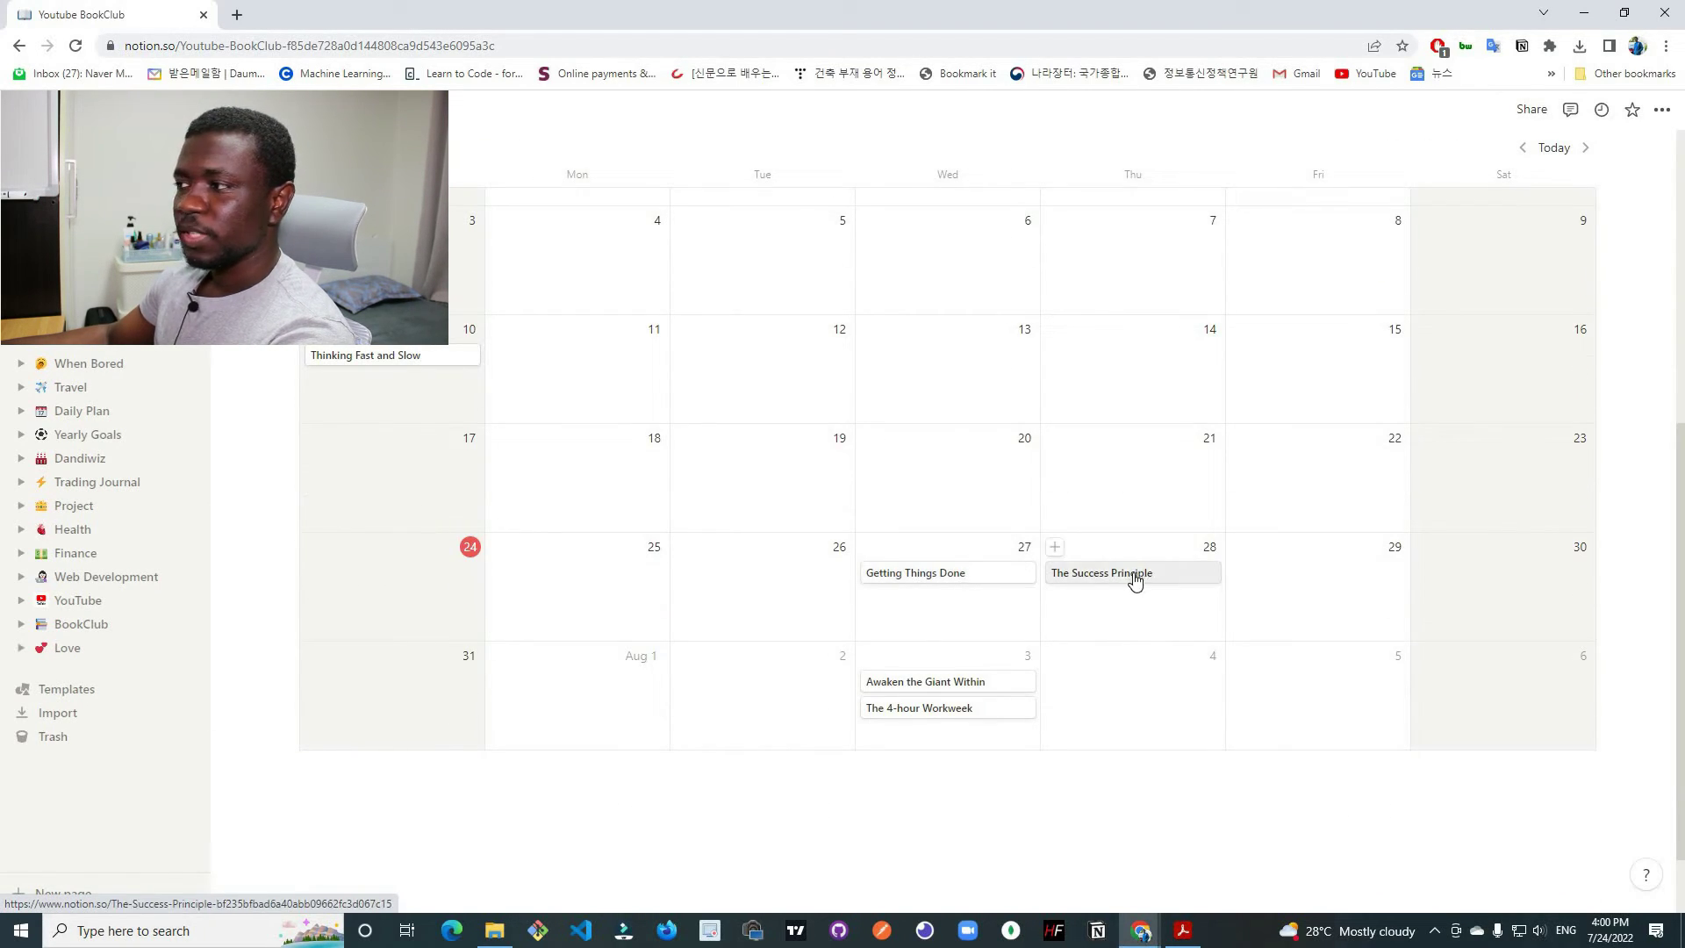
{"action": "left_click_drag", "start_coordinate": [933, 686], "coordinate": [654, 733]}
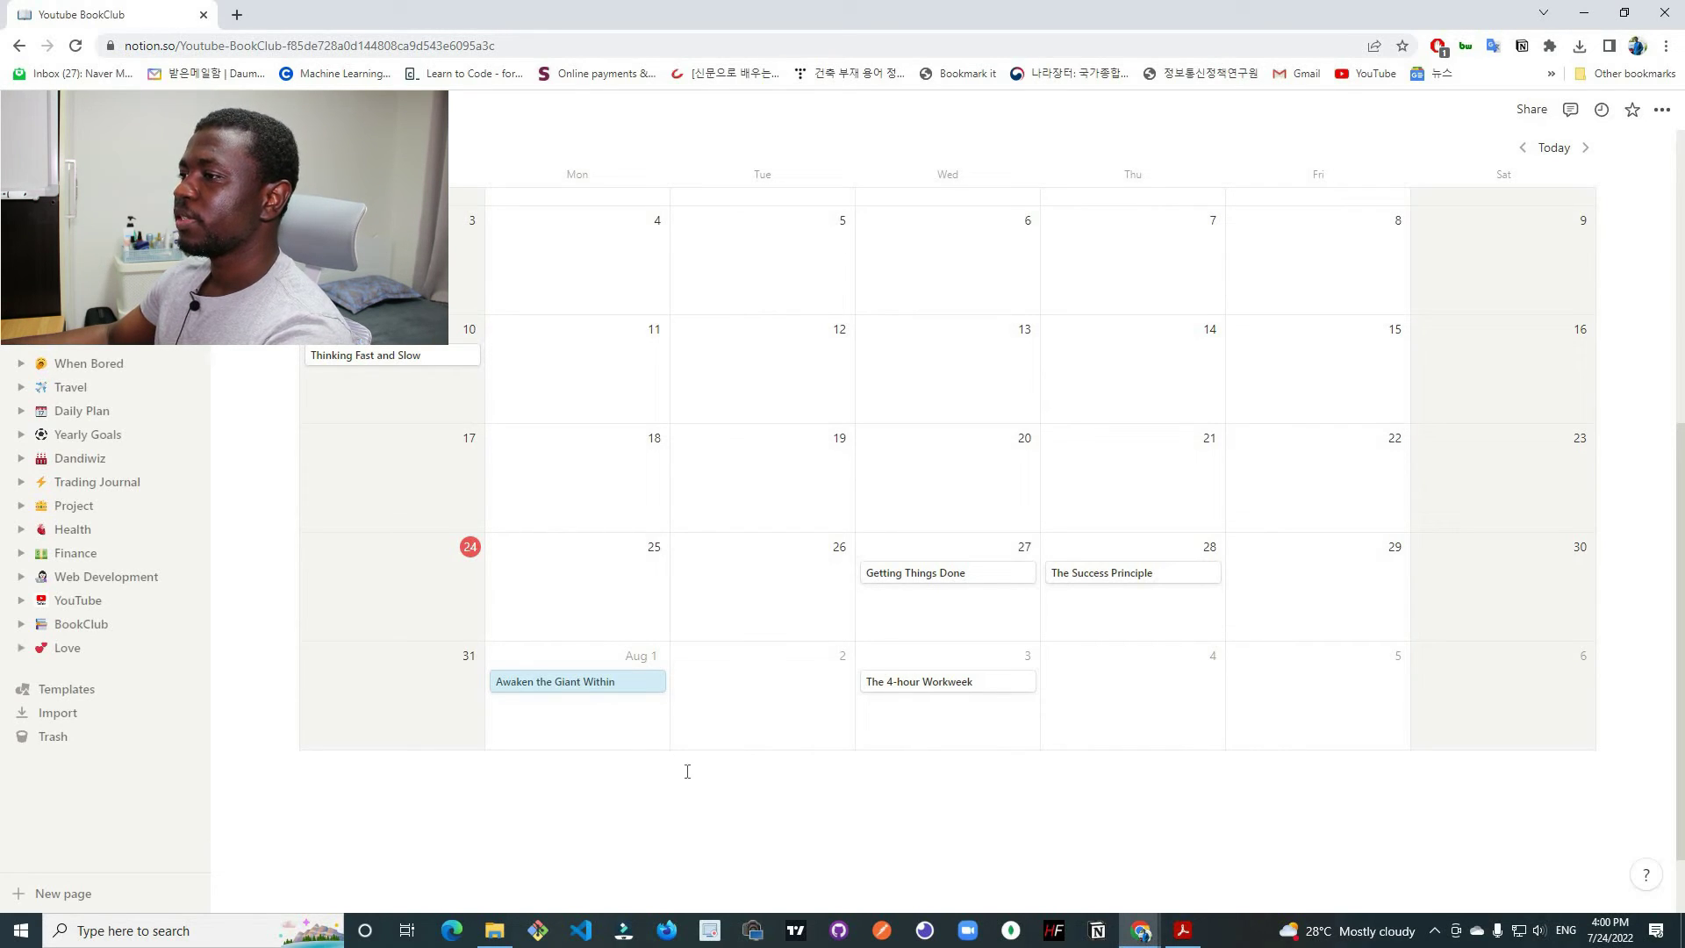
{"action": "left_click_drag", "start_coordinate": [591, 681], "coordinate": [581, 579]}
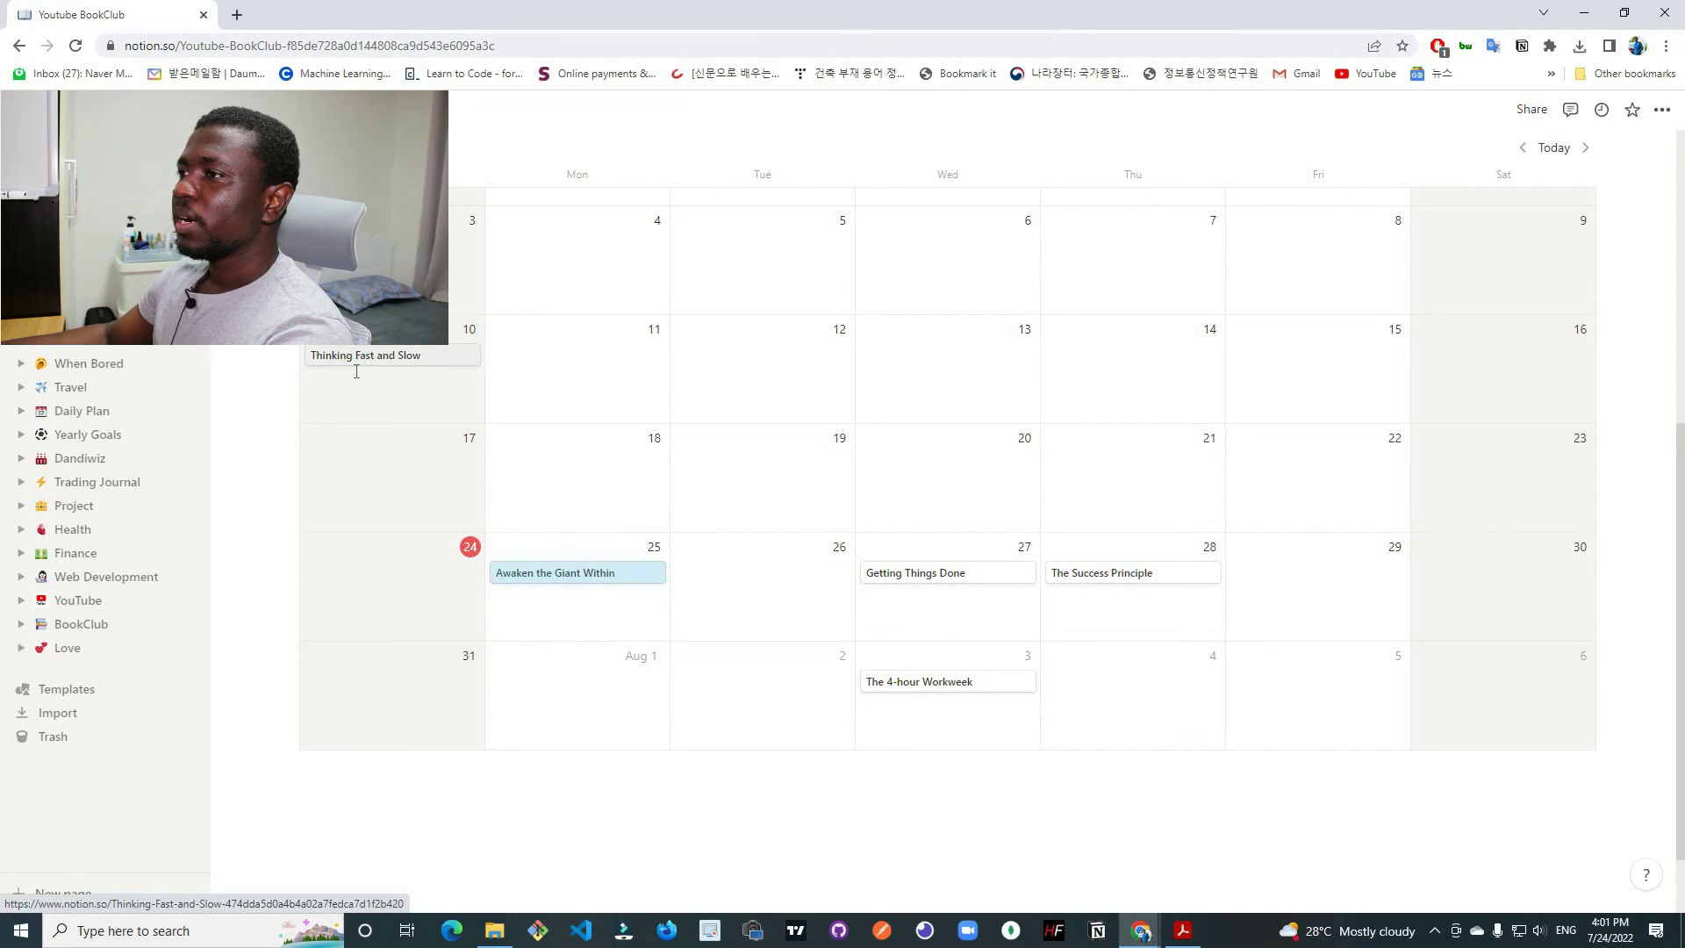
{"action": "scroll", "coordinate": [381, 430], "scroll_direction": "up", "scroll_amount": 2}
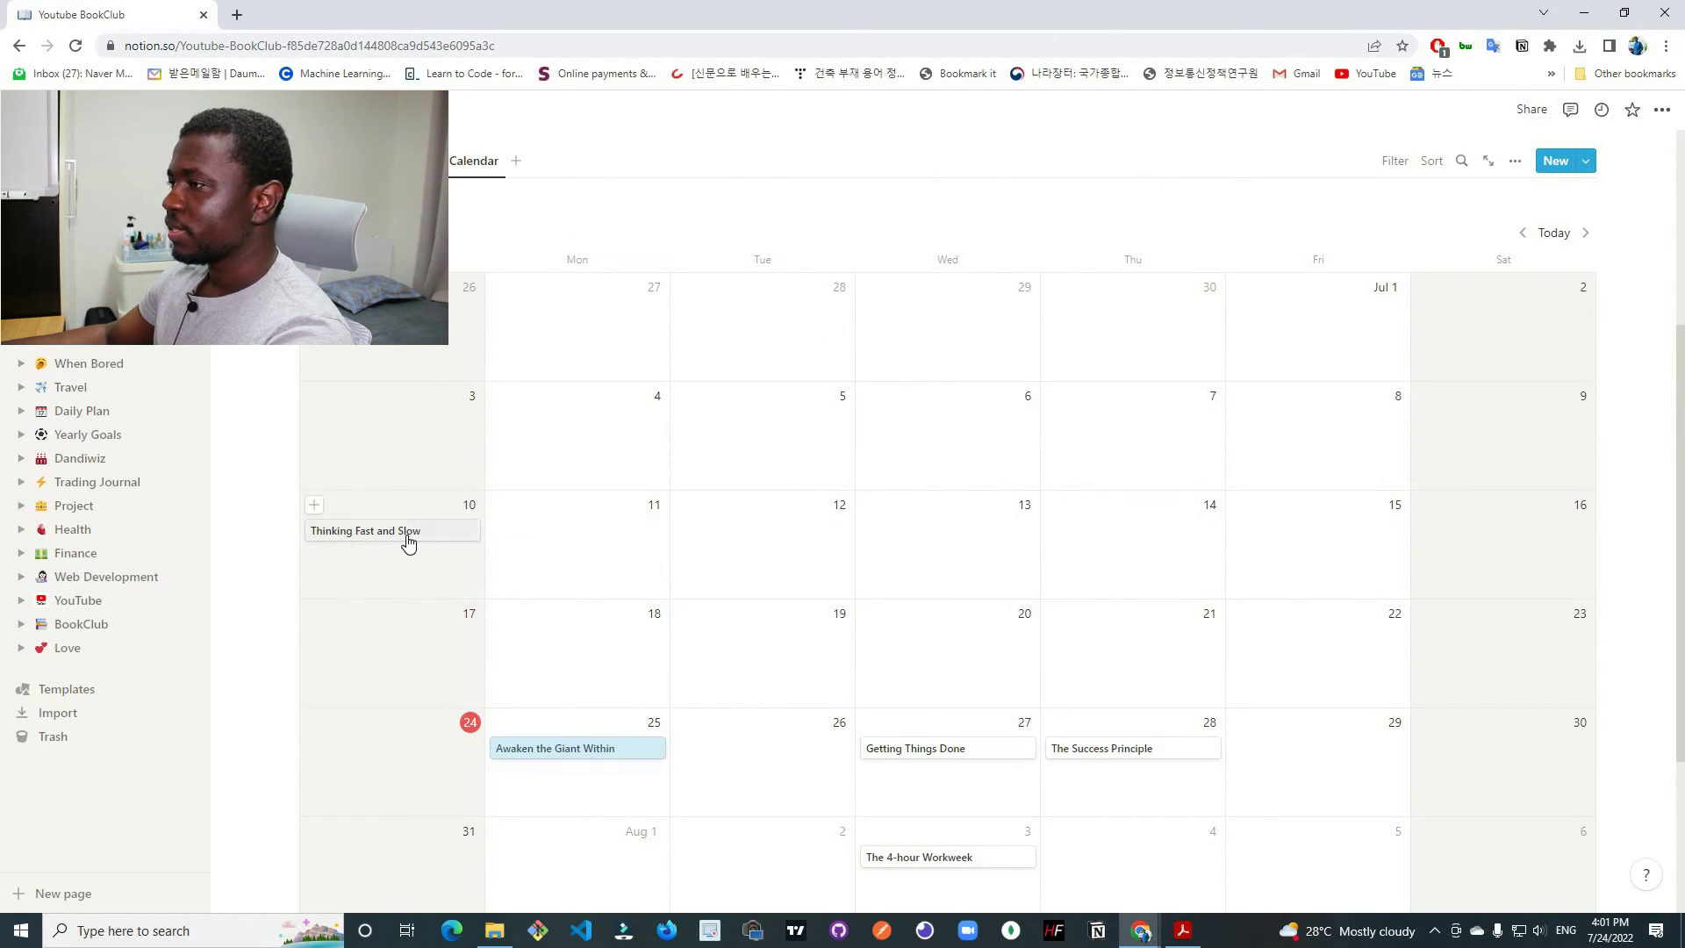
{"action": "left_click_drag", "start_coordinate": [561, 747], "coordinate": [566, 656]}
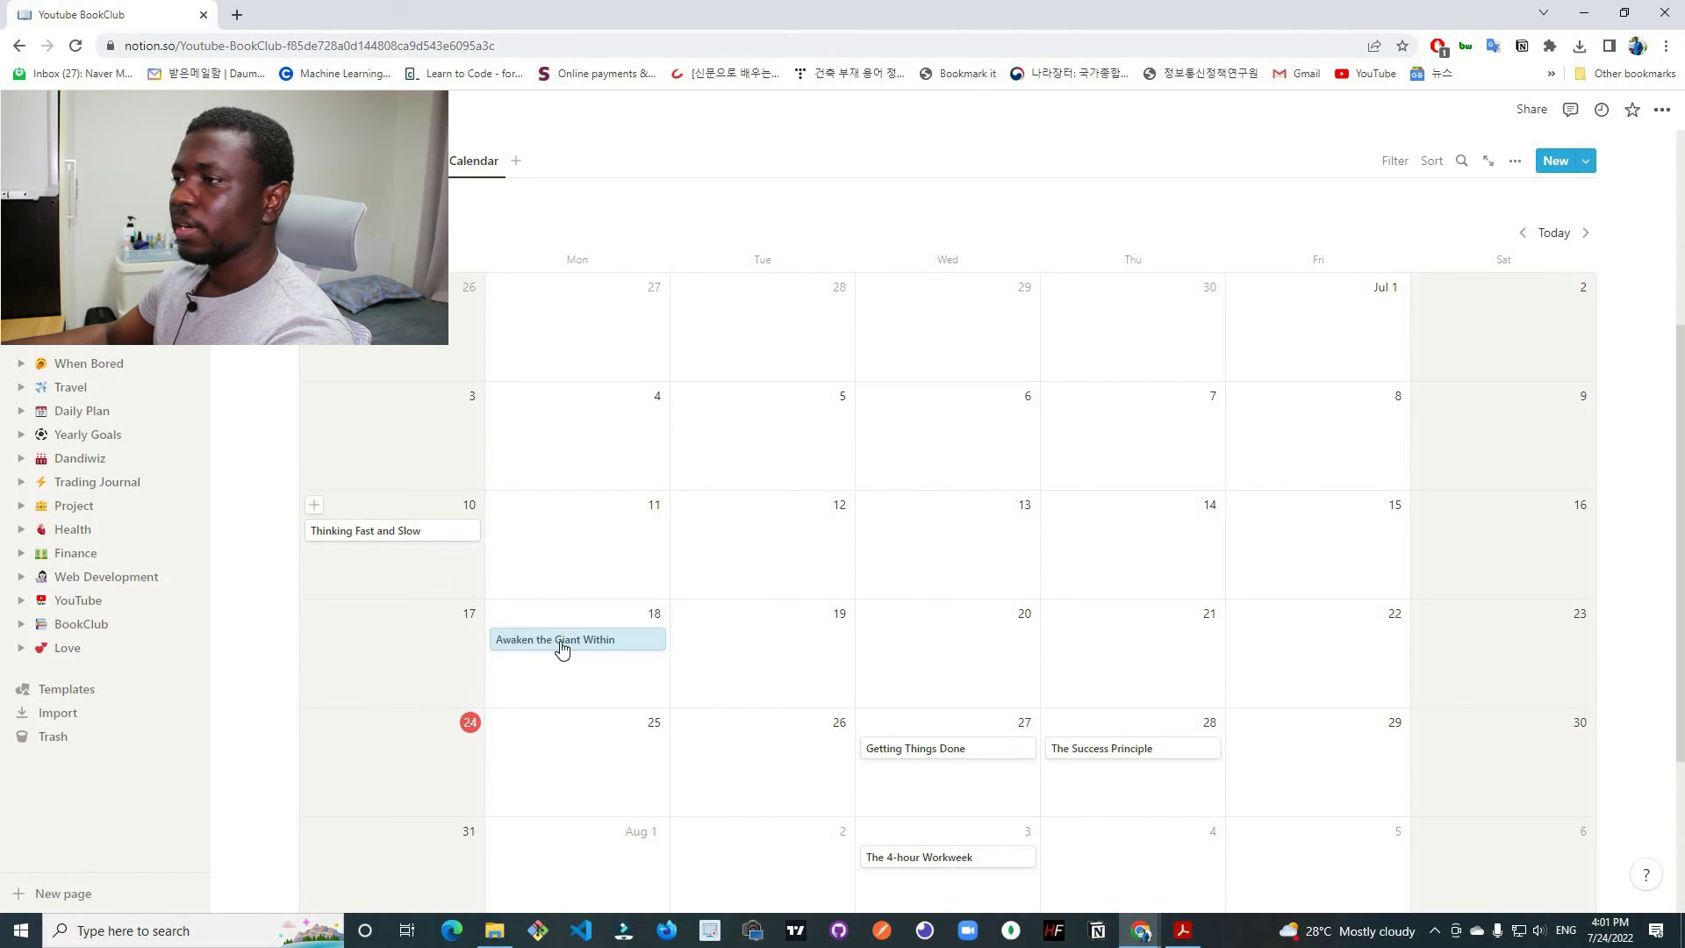
Reschedule "Getting Things Done" to July 26 and "The Success Principle" to August 5 on the calendar.
{"action": "left_click_drag", "start_coordinate": [964, 753], "coordinate": [771, 741]}
{"action": "scroll", "coordinate": [1128, 594], "scroll_direction": "down", "scroll_amount": 3}
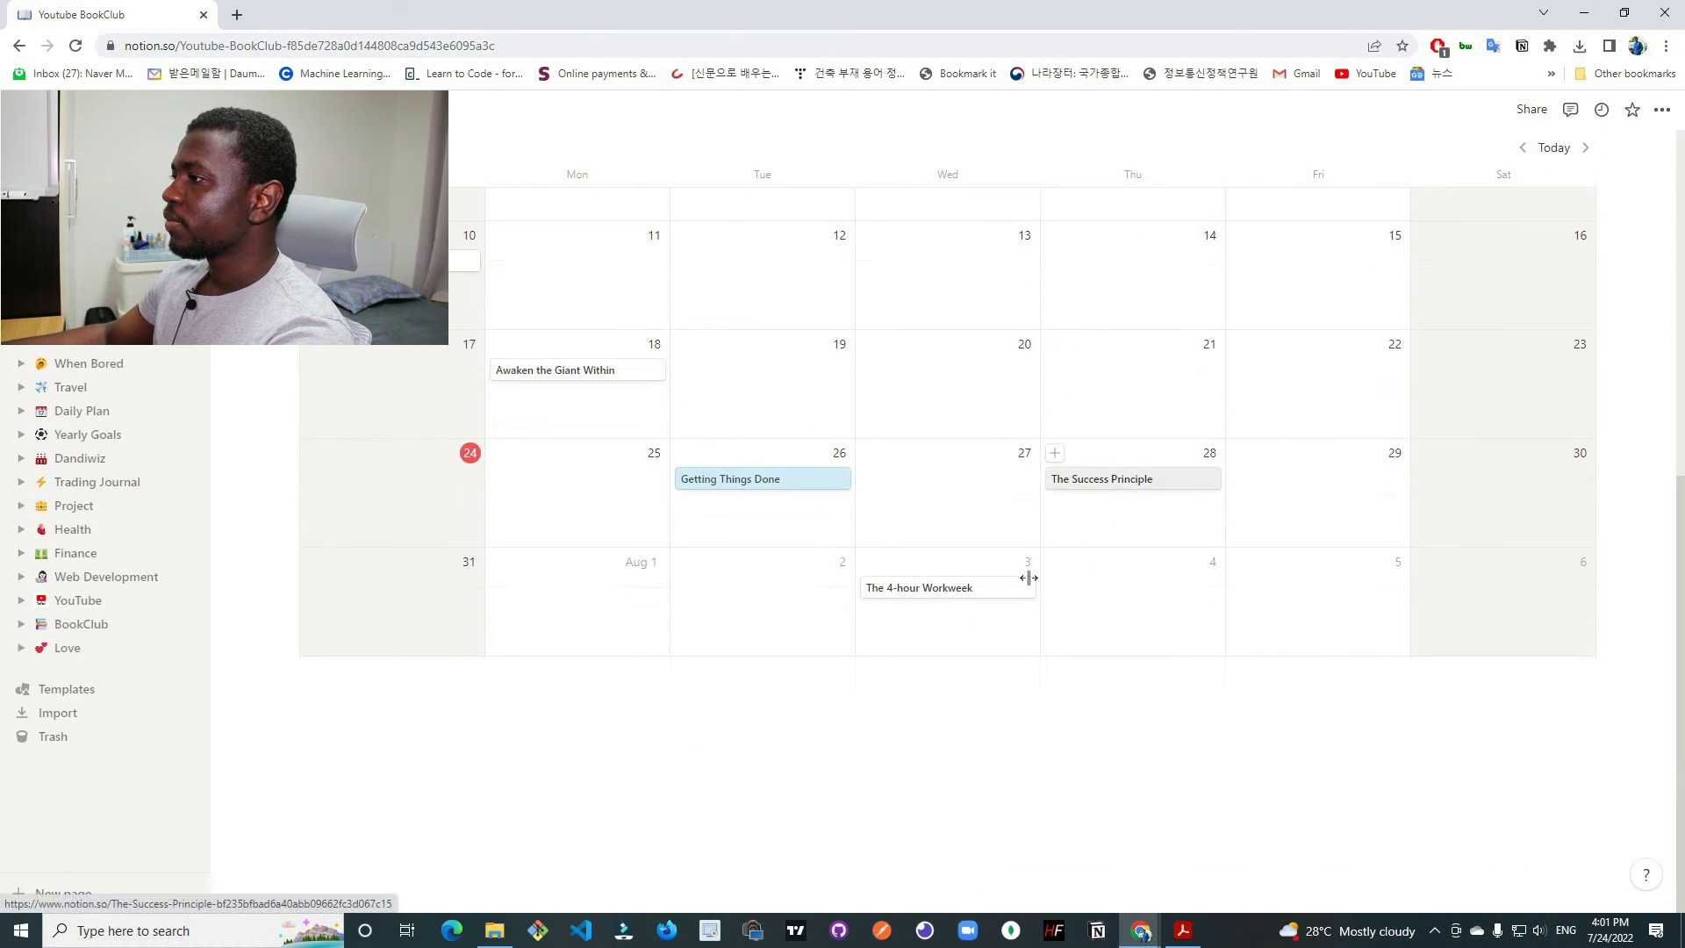
{"action": "left_click_drag", "start_coordinate": [1132, 488], "coordinate": [1294, 588]}
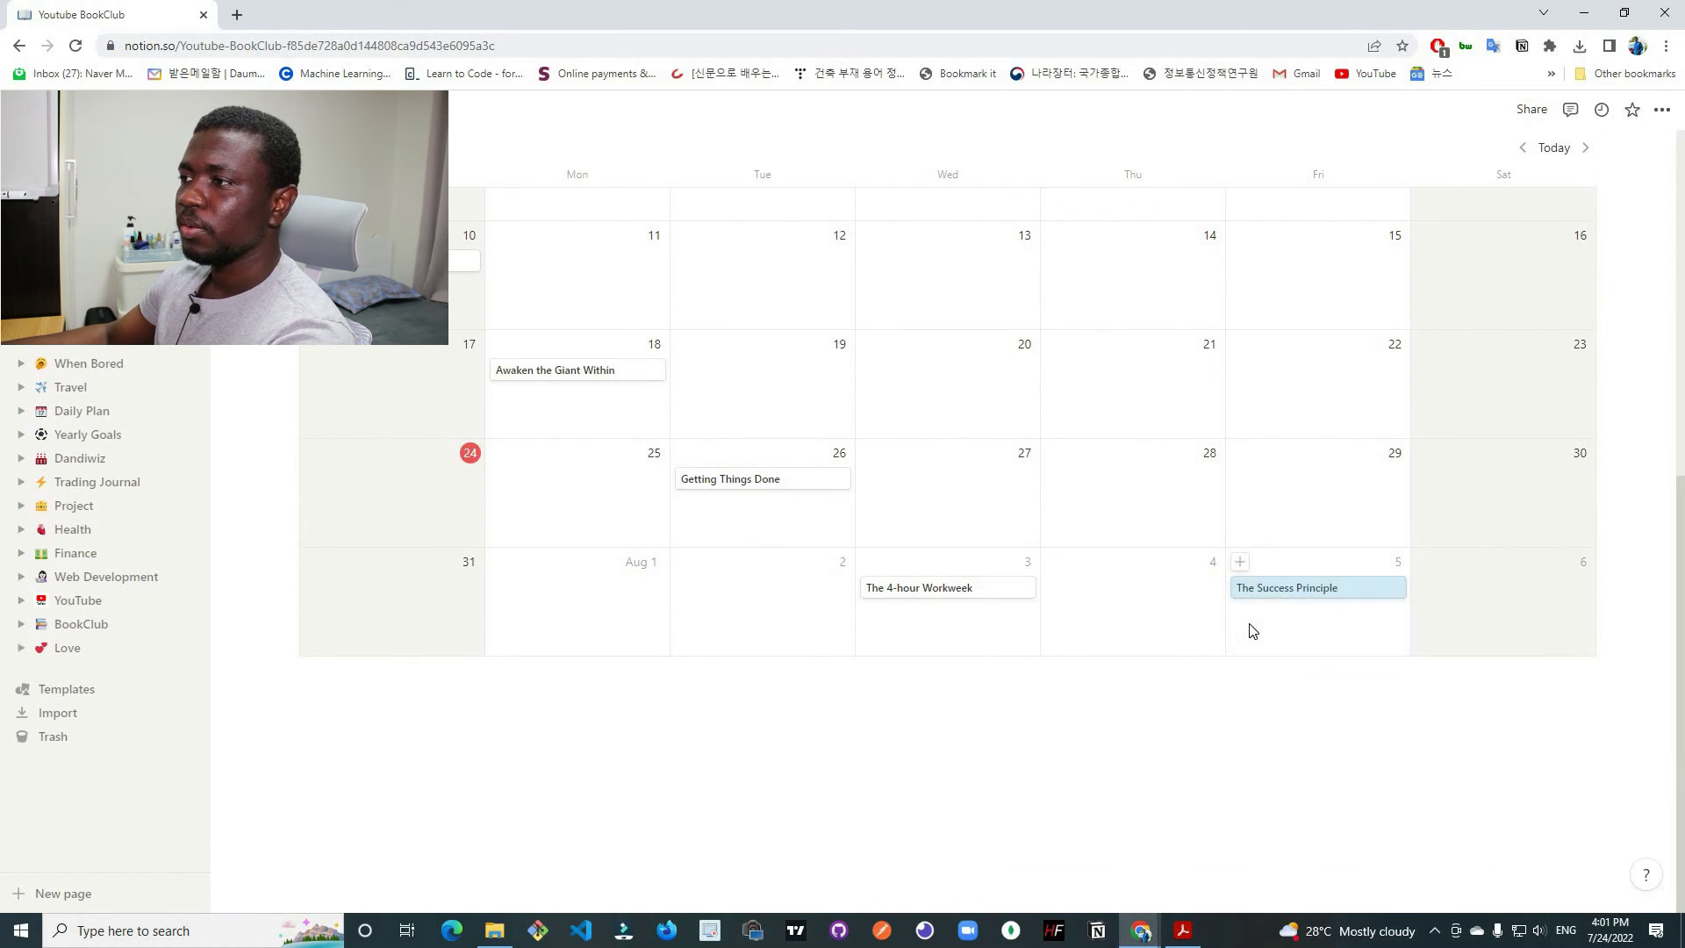
Return to the Bookclub database's Board view to look over the books in each status column.
{"action": "scroll", "coordinate": [1252, 630], "scroll_direction": "up", "scroll_amount": 2}
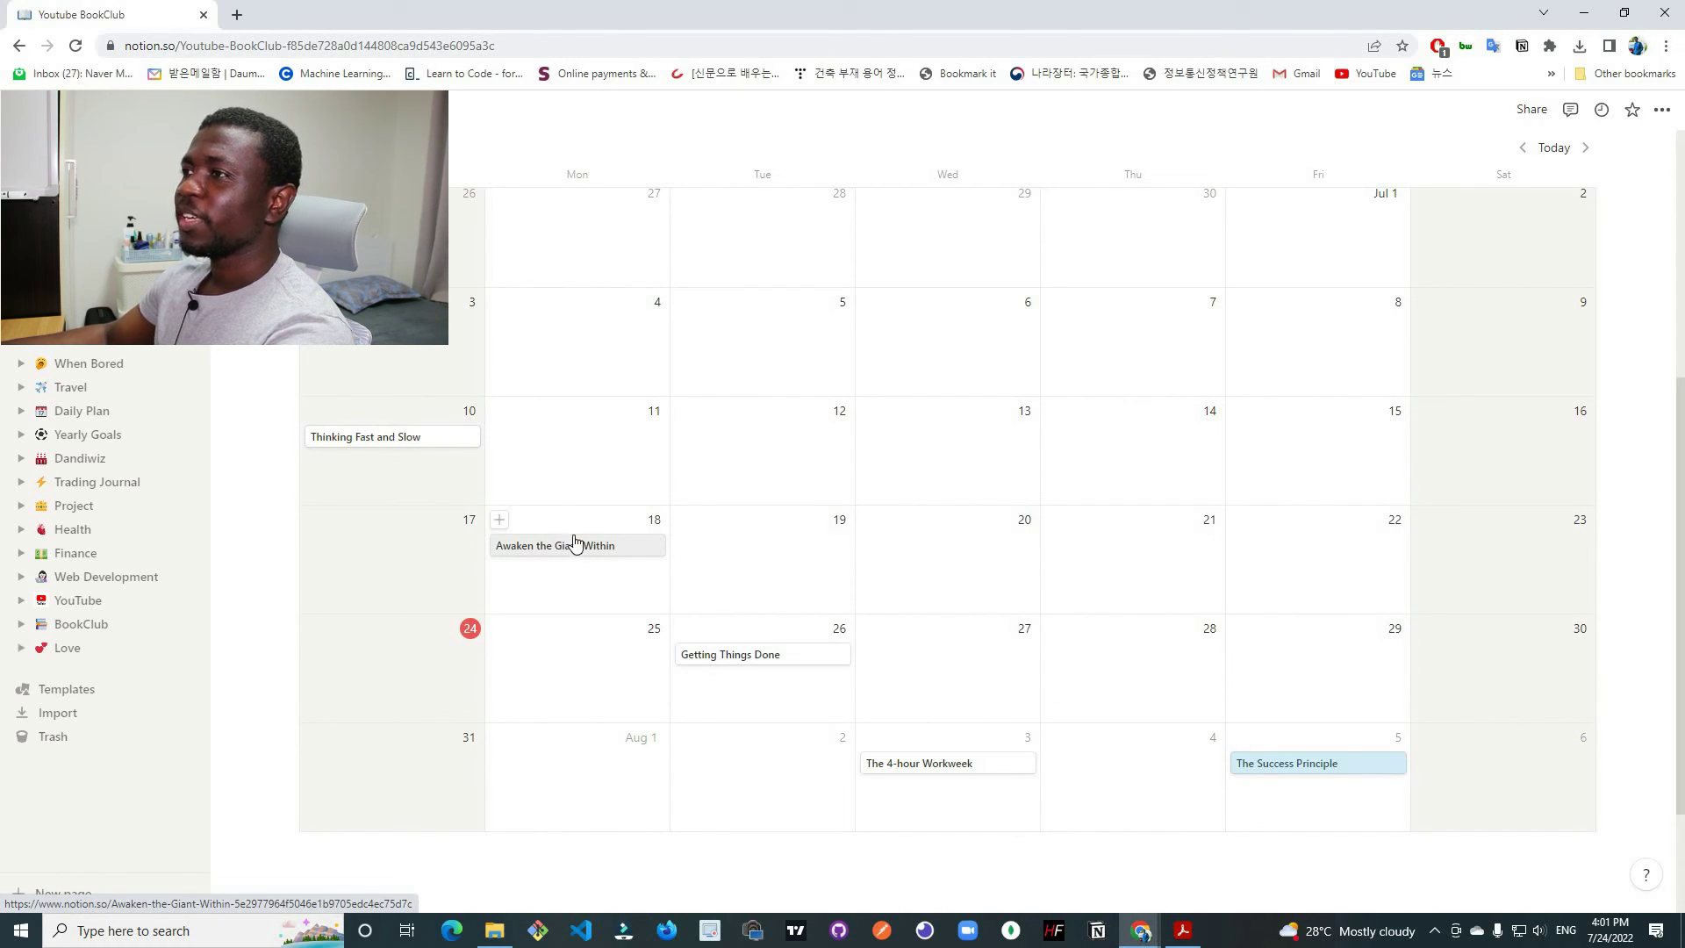
{"action": "scroll", "coordinate": [580, 474], "scroll_direction": "up", "scroll_amount": 5}
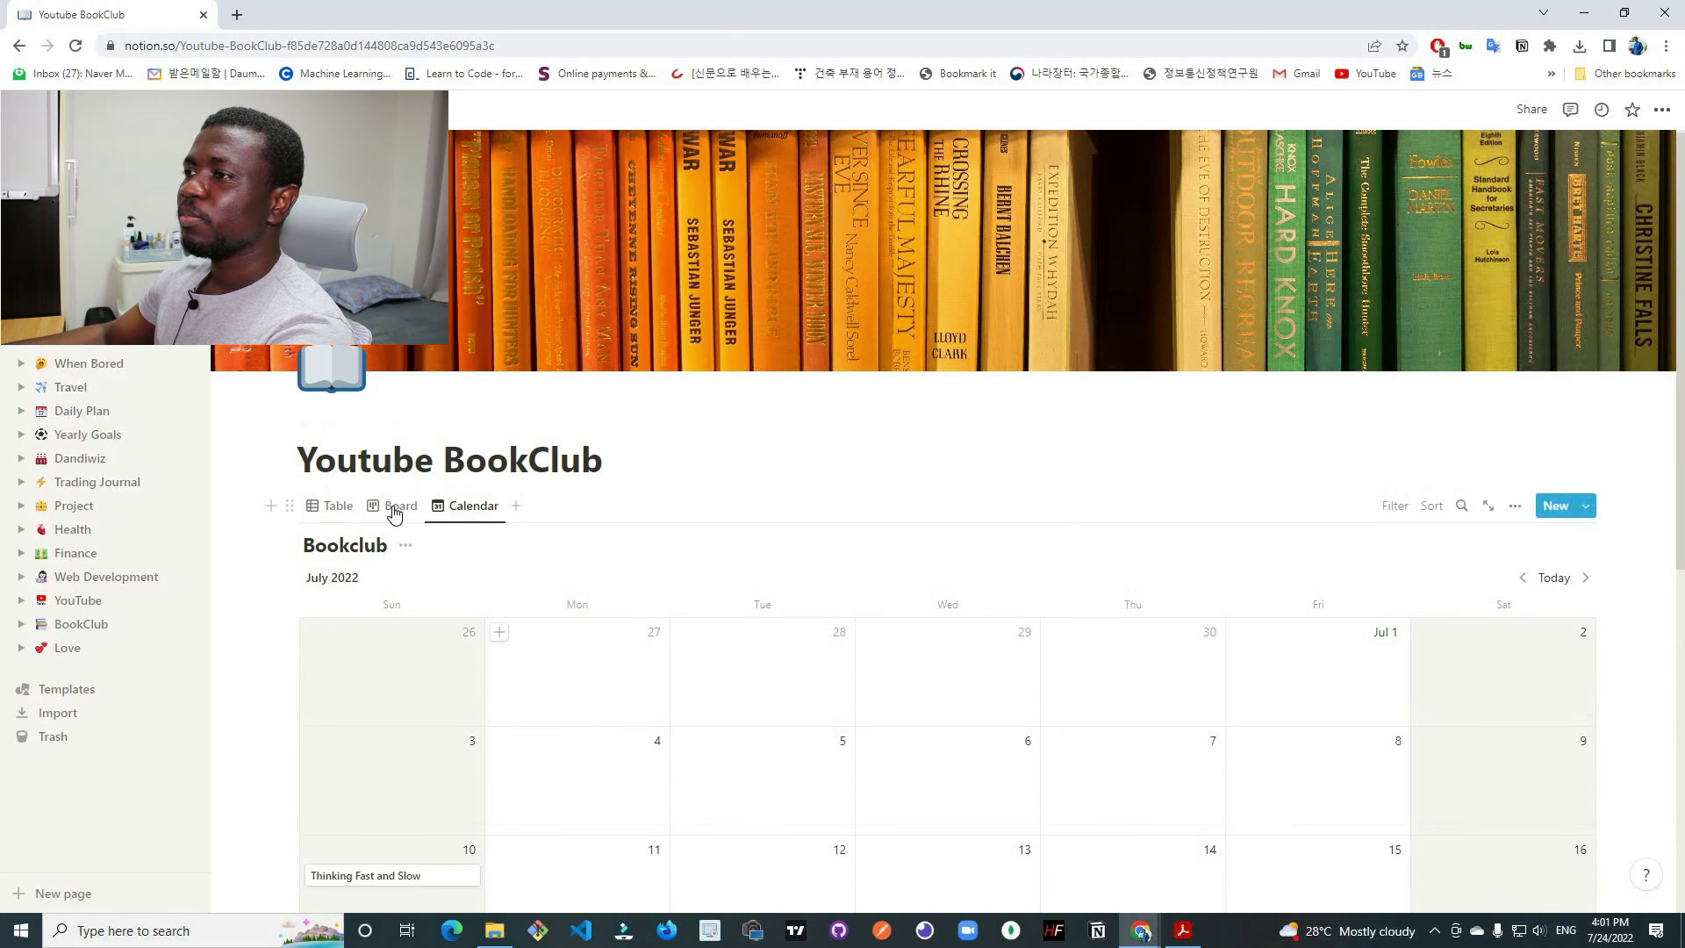
{"action": "left_click", "coordinate": [394, 513]}
{"action": "scroll", "coordinate": [946, 526], "scroll_direction": "down", "scroll_amount": 1}
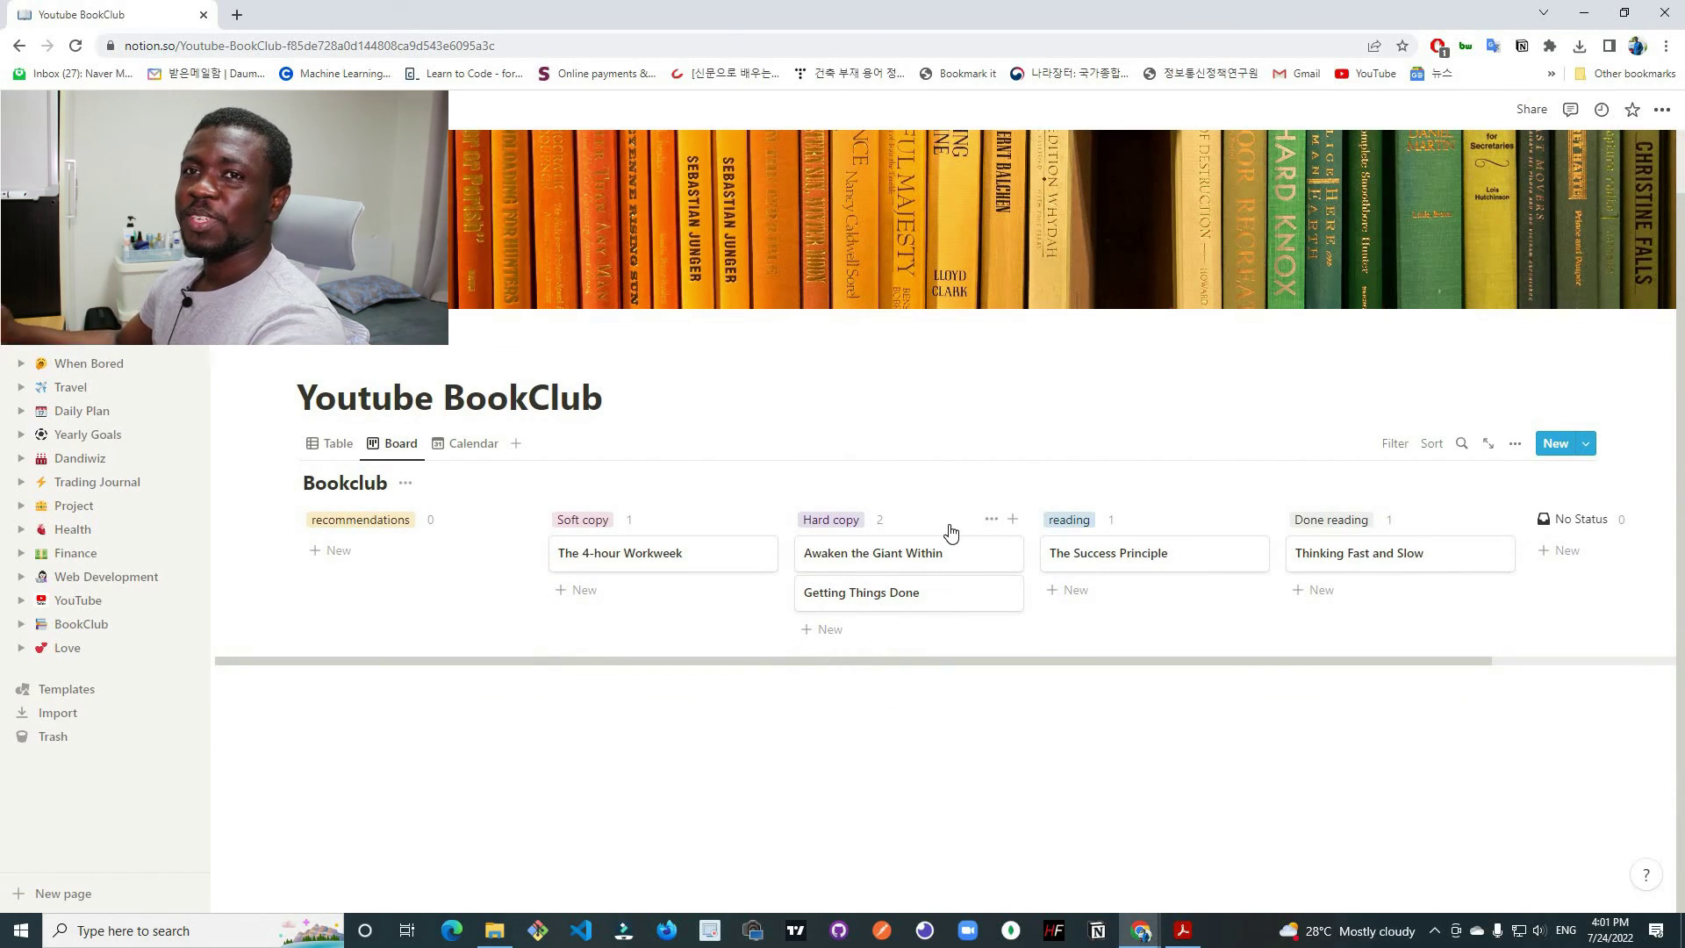